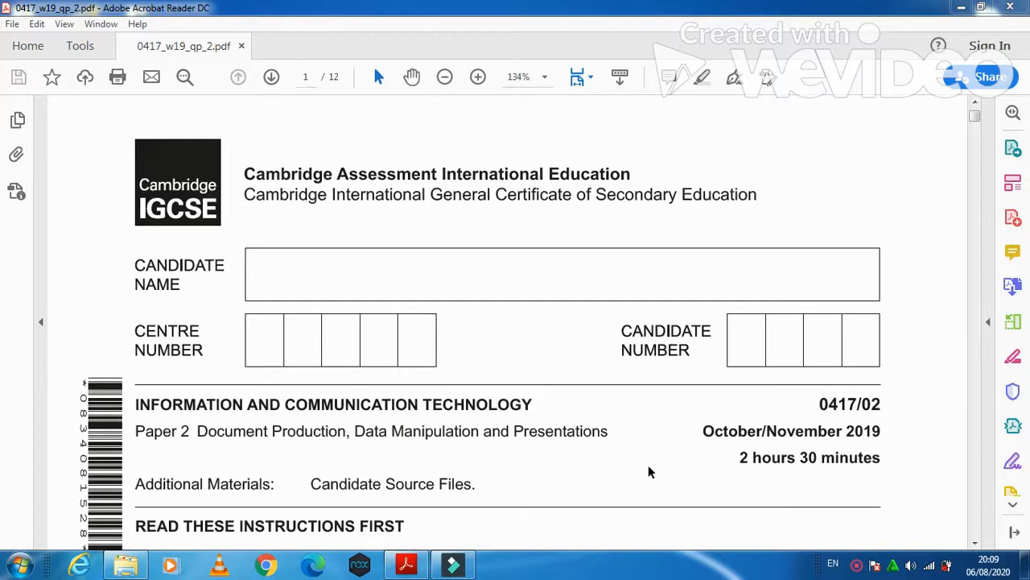
- Scroll 0417_w19_qp_2.pdf down to page 2, where the Task 1 Evidence Document instructions appear
click(974, 542)
drag(975, 543, 975, 547)
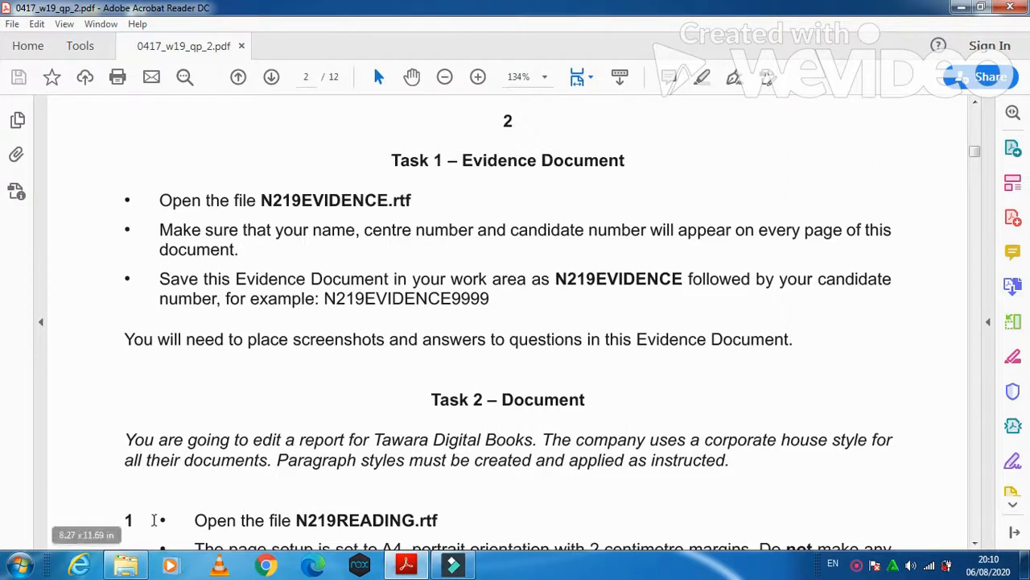
- Minimise the open windows and open N219EVIDENCE from the Confidential Source Files November 2019 folder
mouse_move(139, 570)
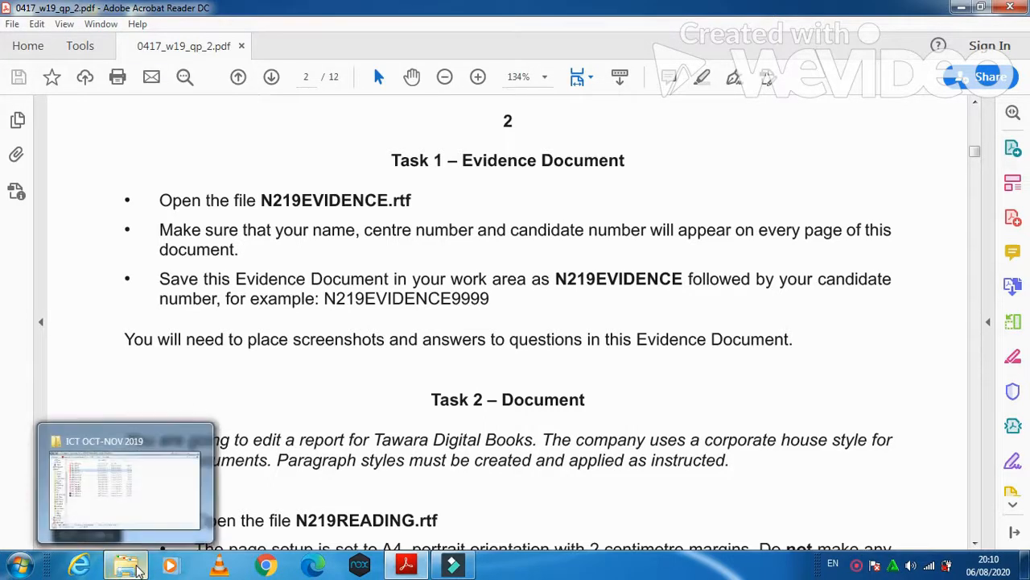
click(150, 507)
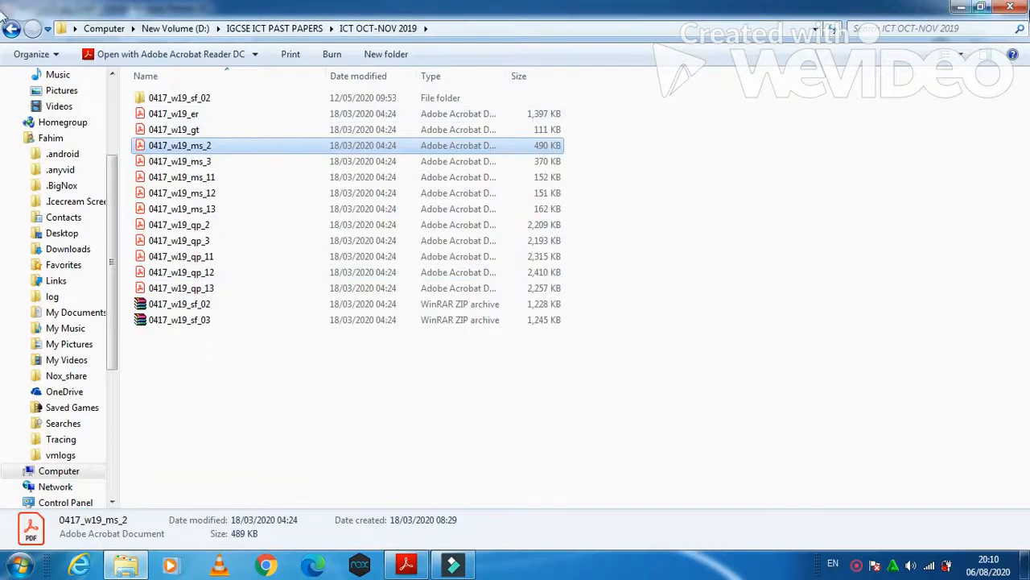
click(961, 8)
click(963, 11)
double_click(970, 23)
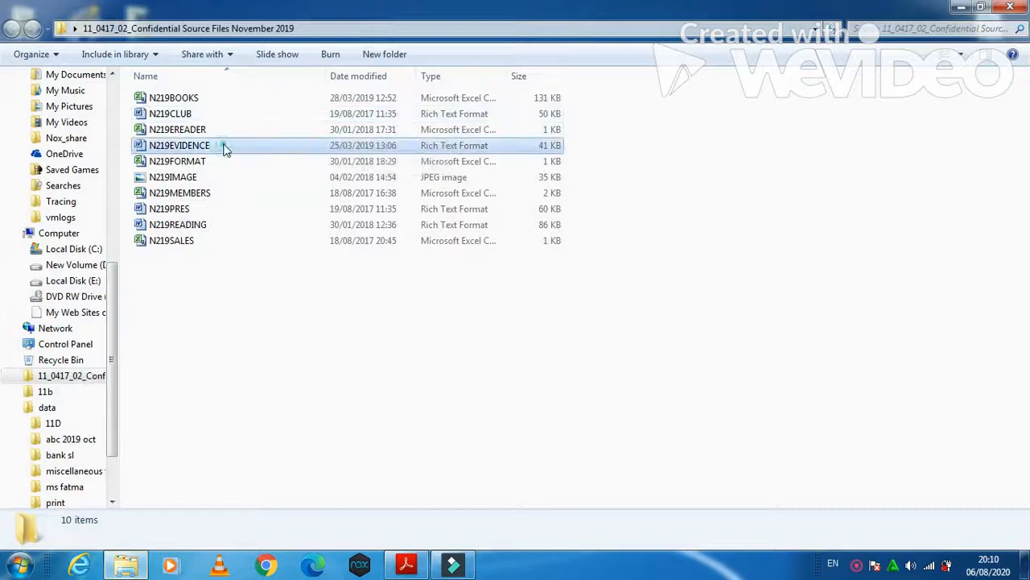
double_click(221, 147)
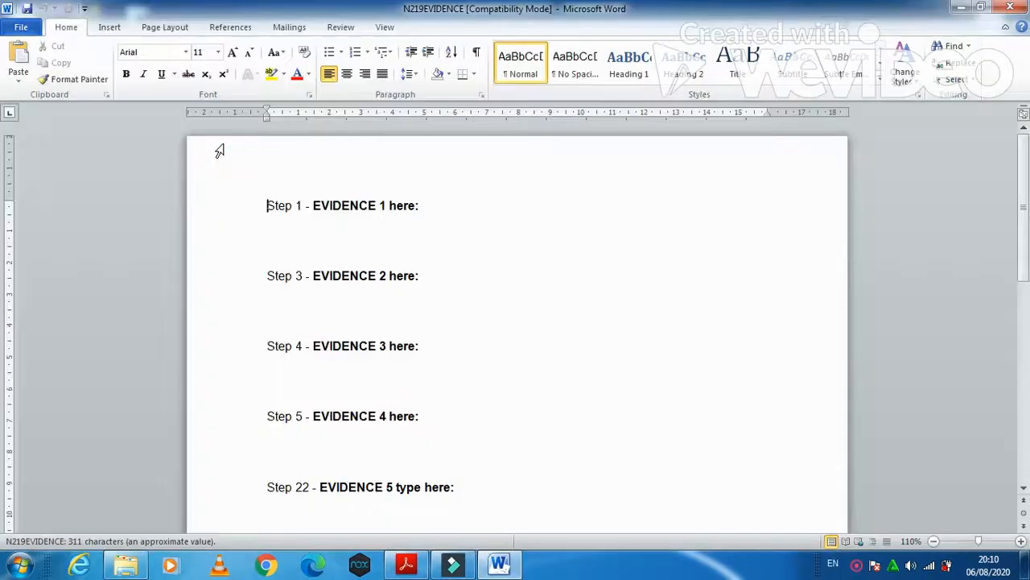
- Insert a Blank (Three Columns) header holding the candidate's name, centre number and candidate number
click(113, 27)
click(542, 74)
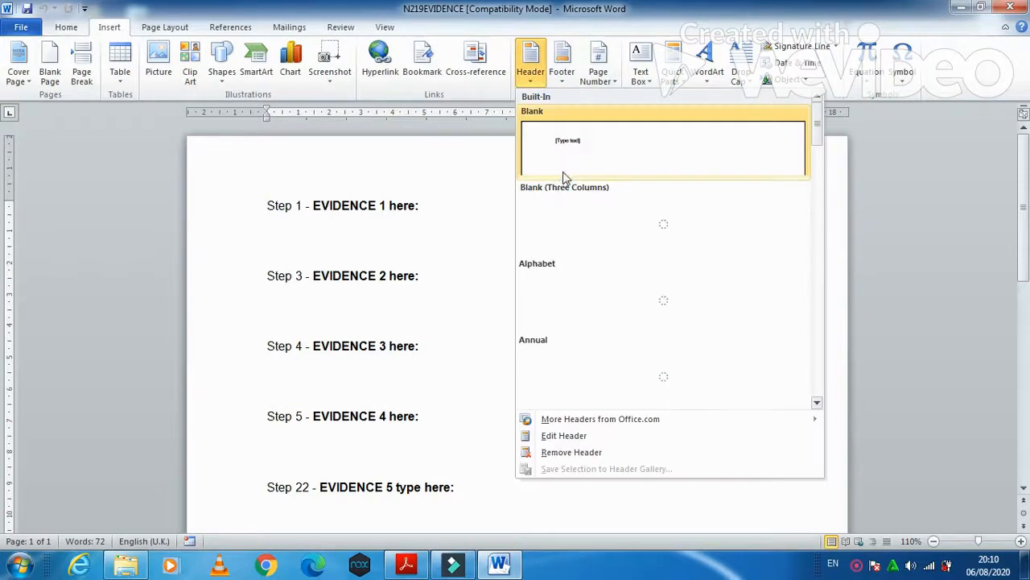
click(580, 212)
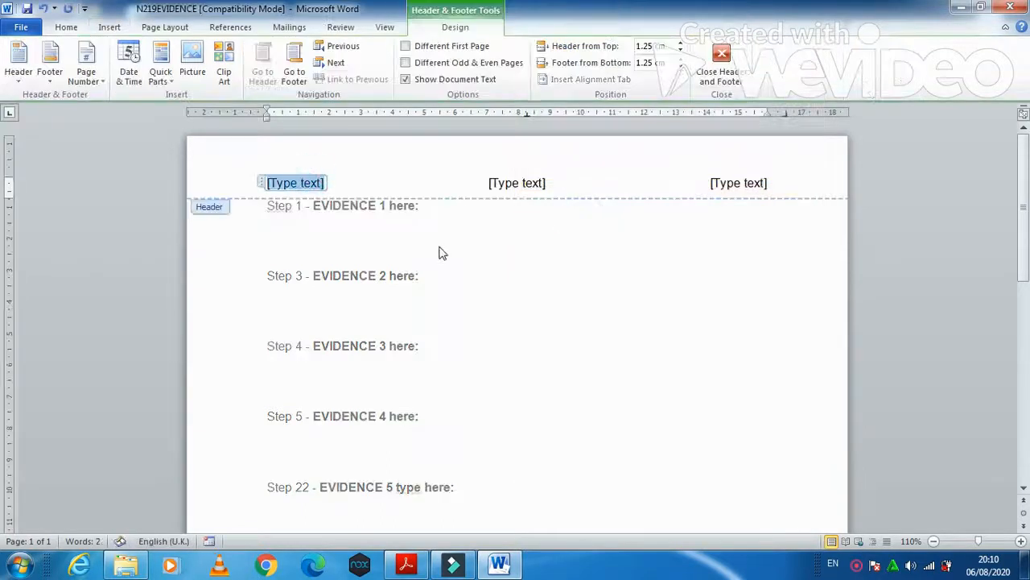
text(Fahim)
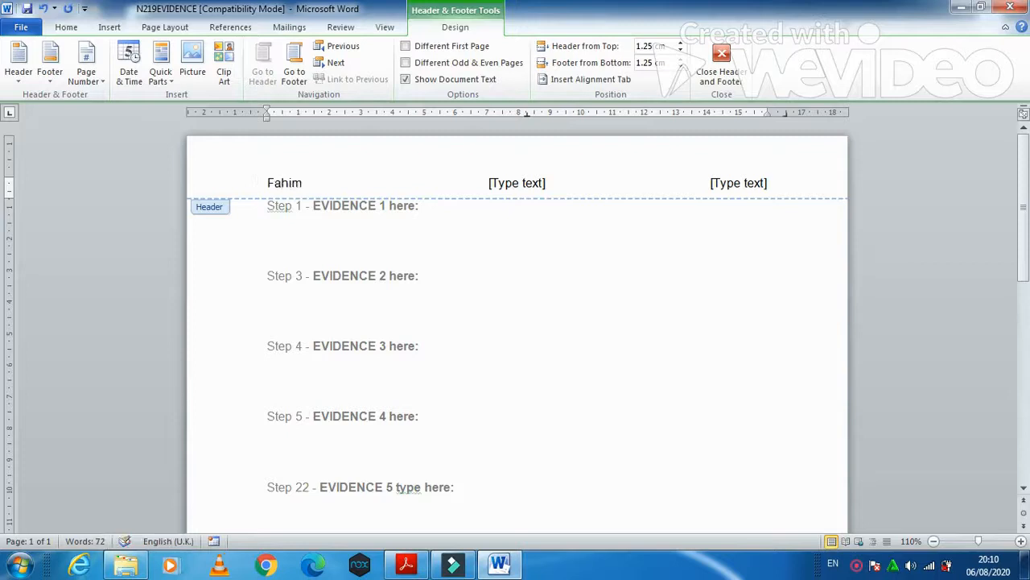
click(517, 184)
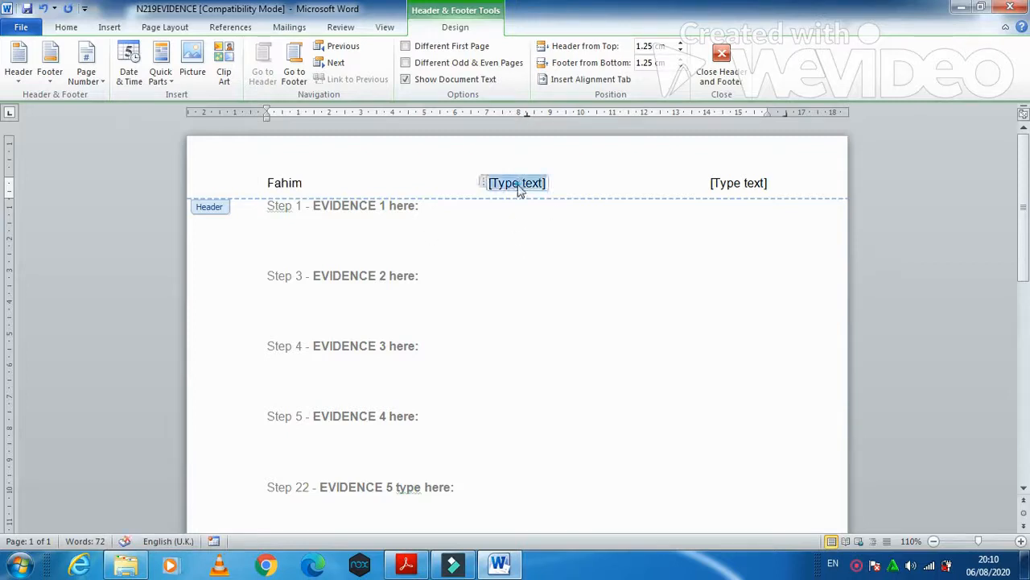
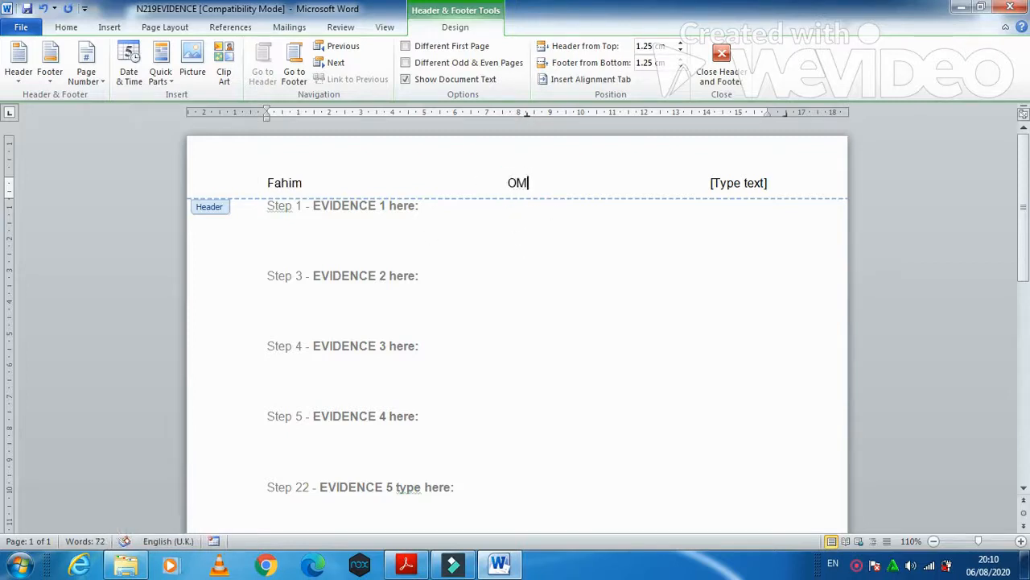
click(761, 185)
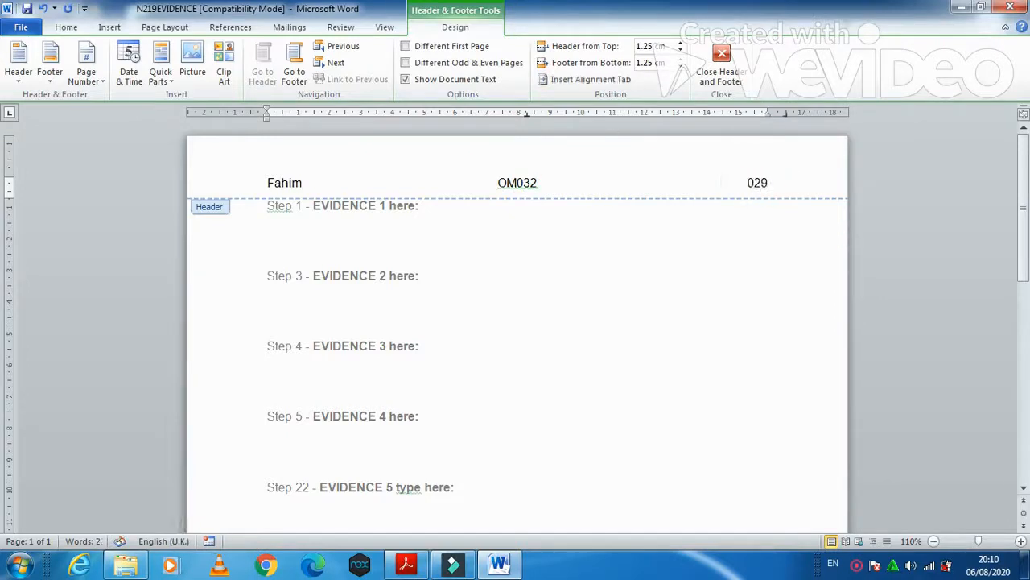
click(721, 58)
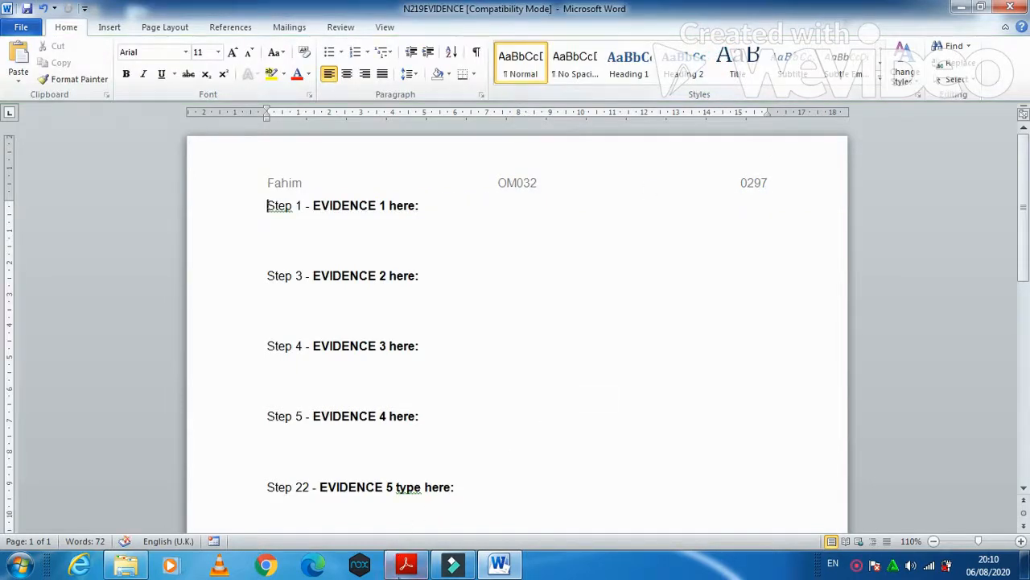
- In Save As, rename the file to N219EVIDENCE plus the candidate number and choose Desktop
click(405, 564)
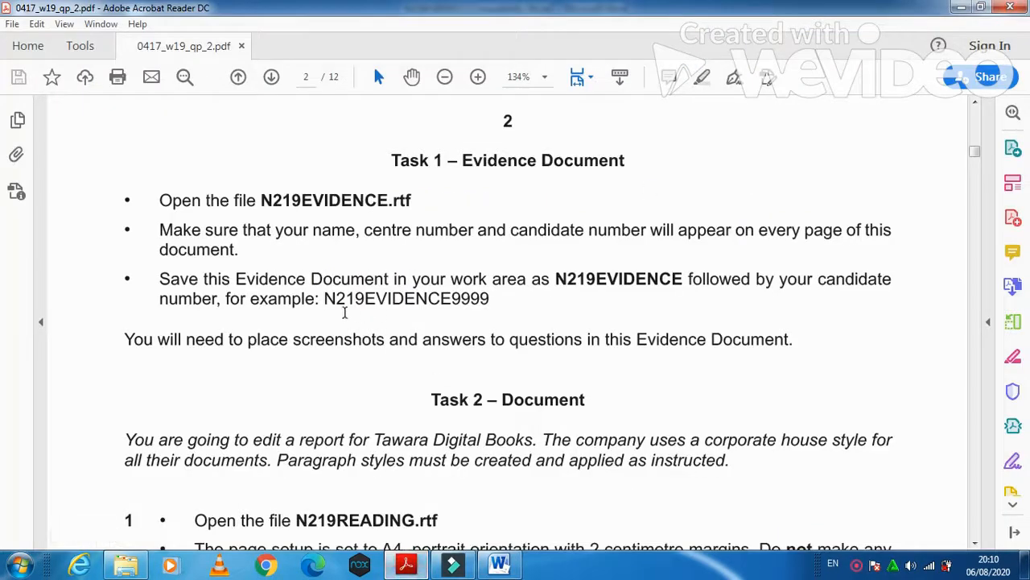
click(406, 563)
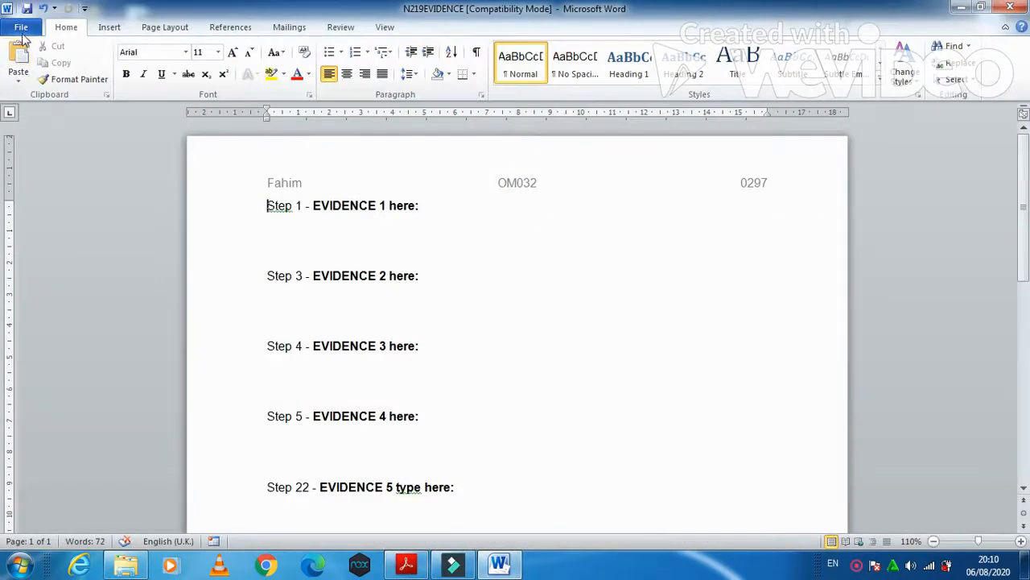
click(21, 26)
click(35, 76)
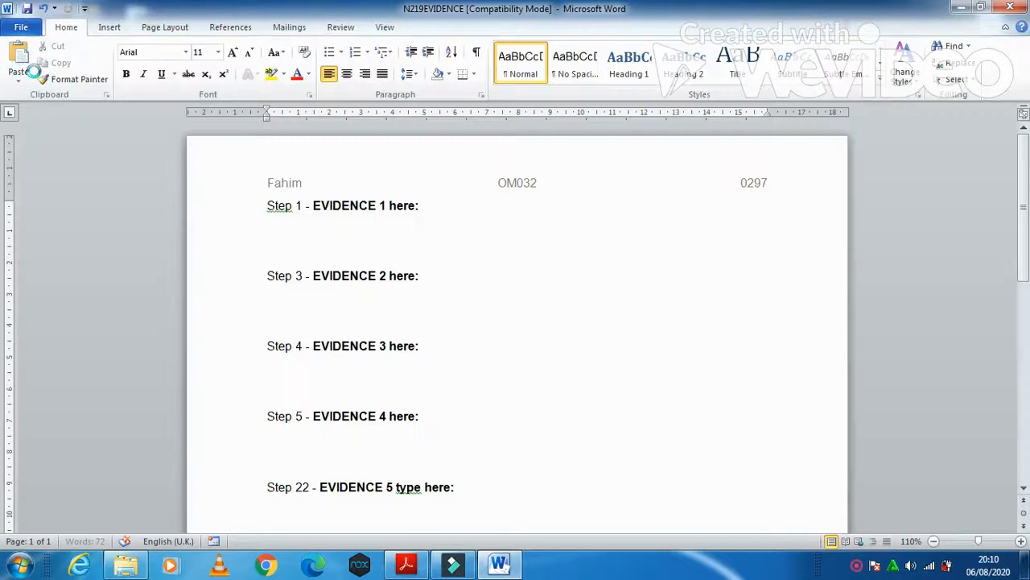
click(208, 259)
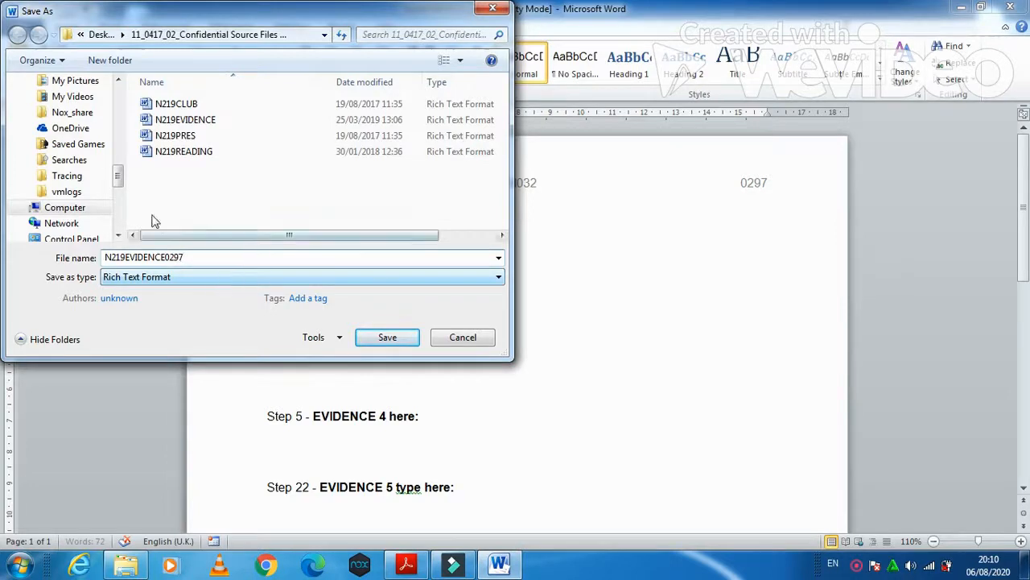
drag(117, 185, 119, 108)
click(80, 129)
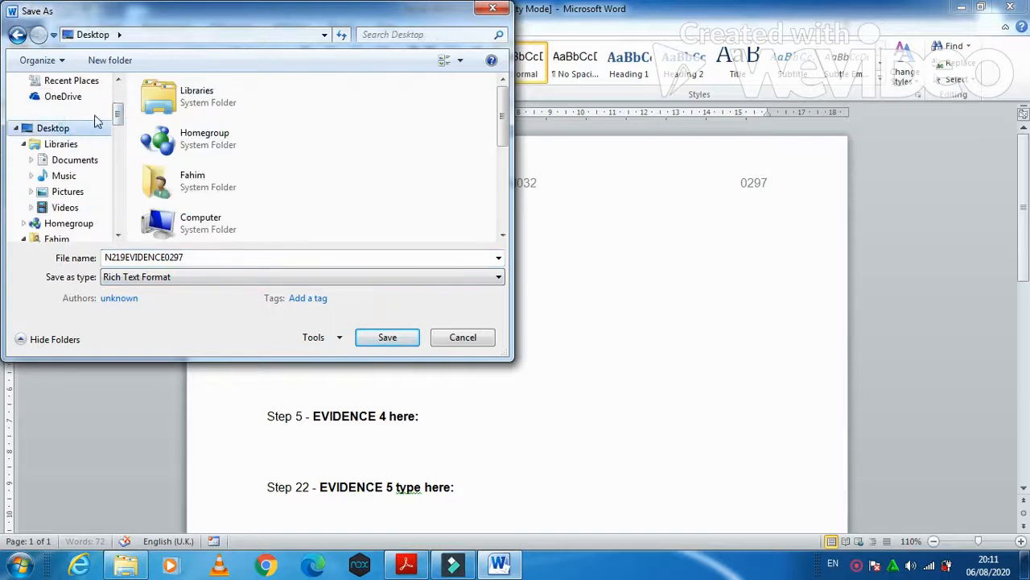
- Create a new Desktop folder 'P2 2019' and save the document there as a Word Document
click(117, 62)
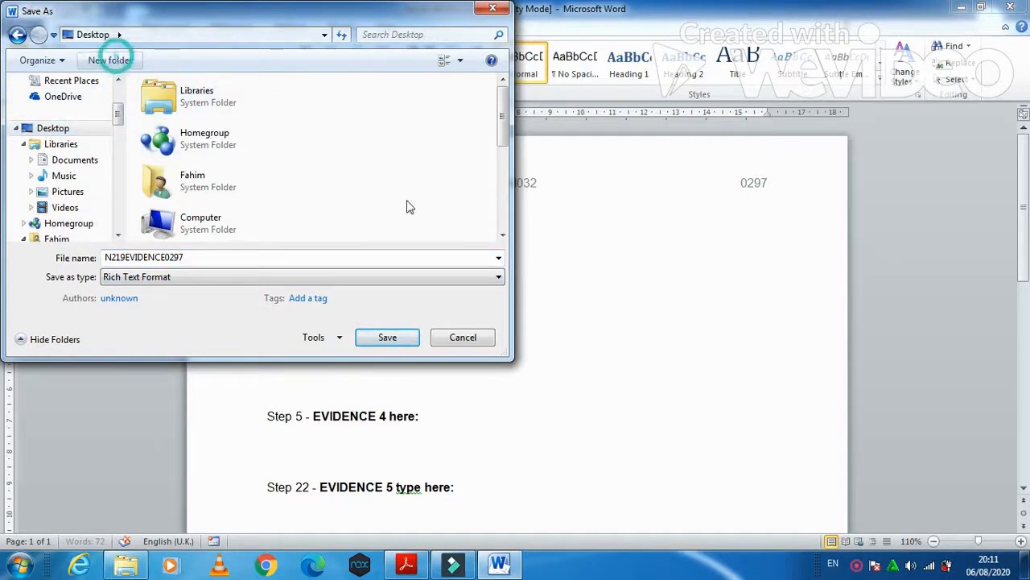
text(P)
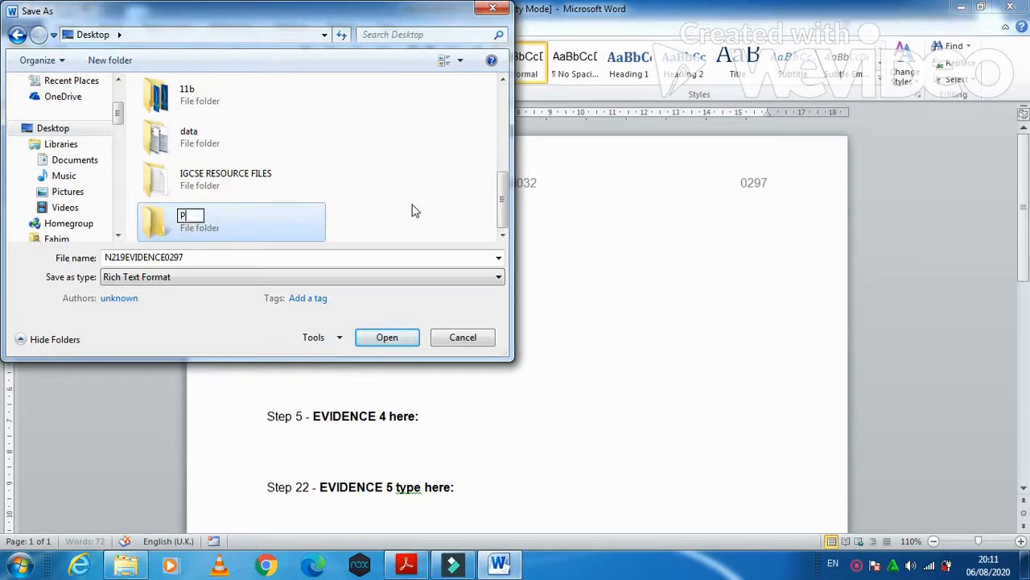
text(2 2019)
click(302, 225)
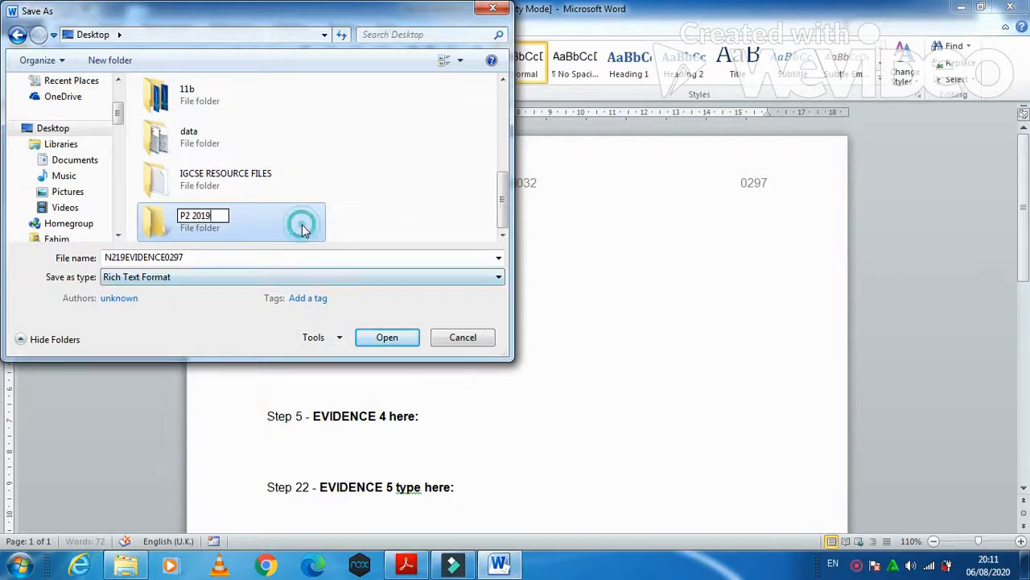
click(302, 229)
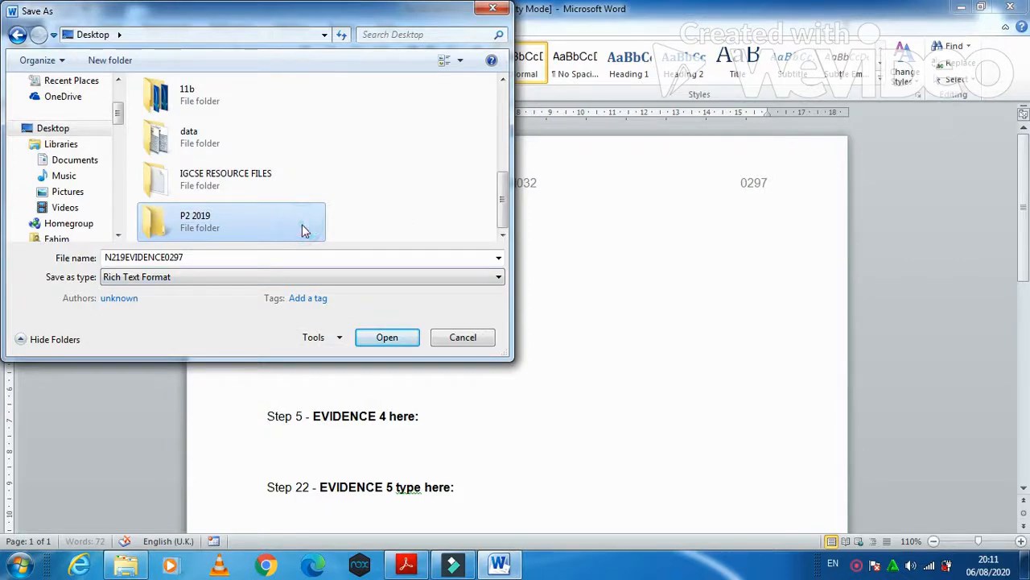
click(380, 338)
click(308, 278)
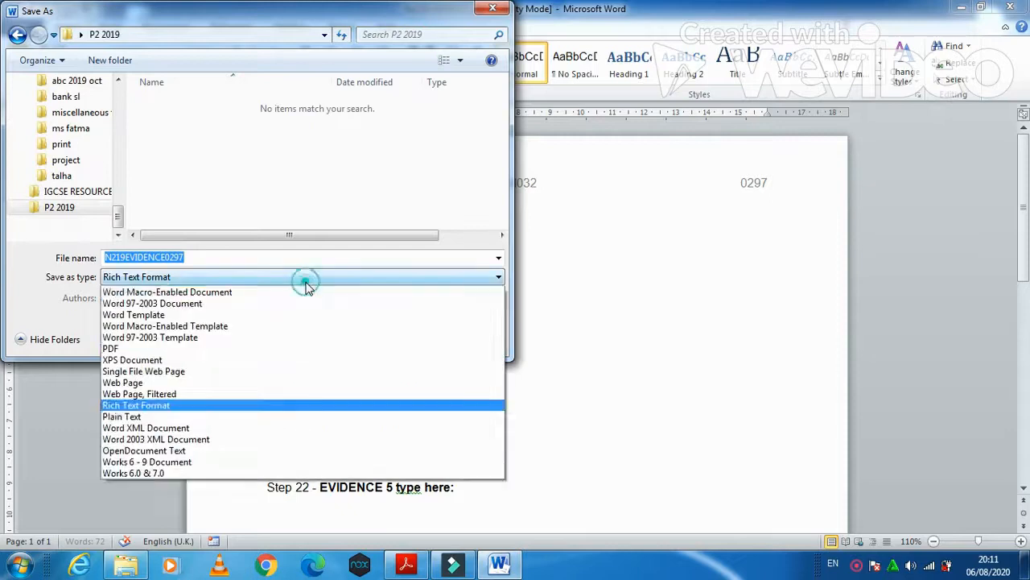
click(243, 293)
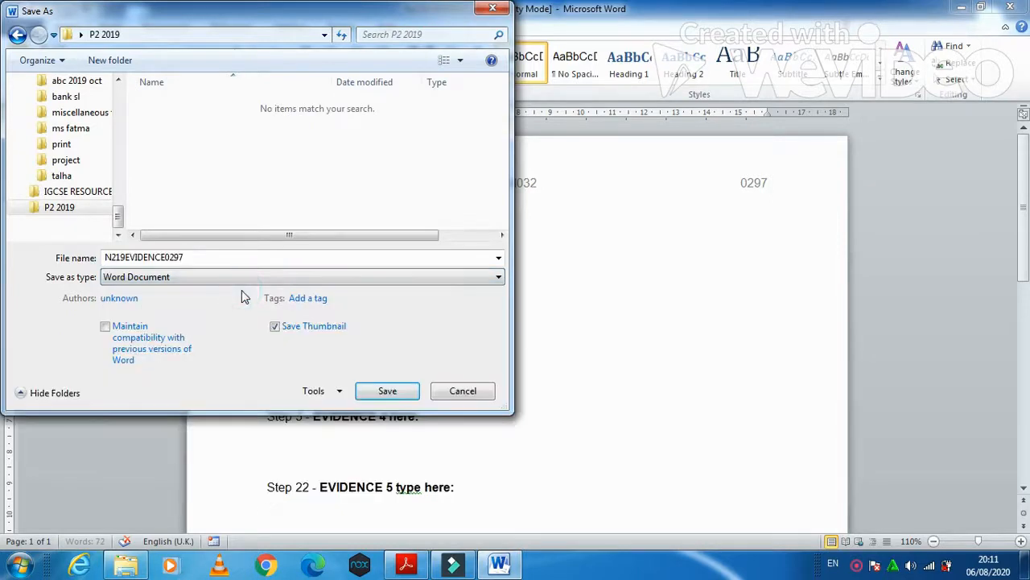
click(393, 392)
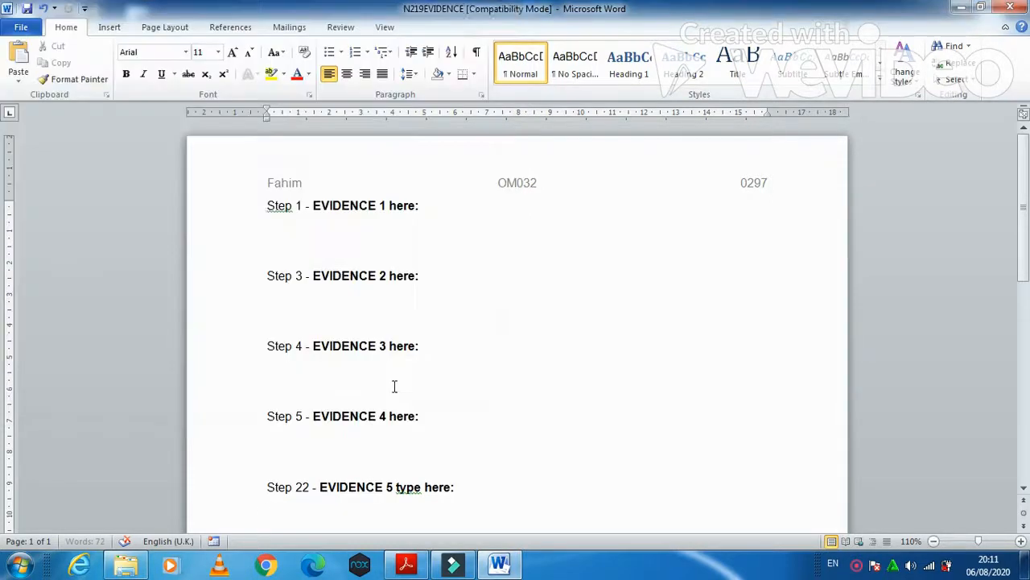
- Scroll the exam paper to Task 2 and highlight its introduction and the instruction to open N219READING
click(959, 8)
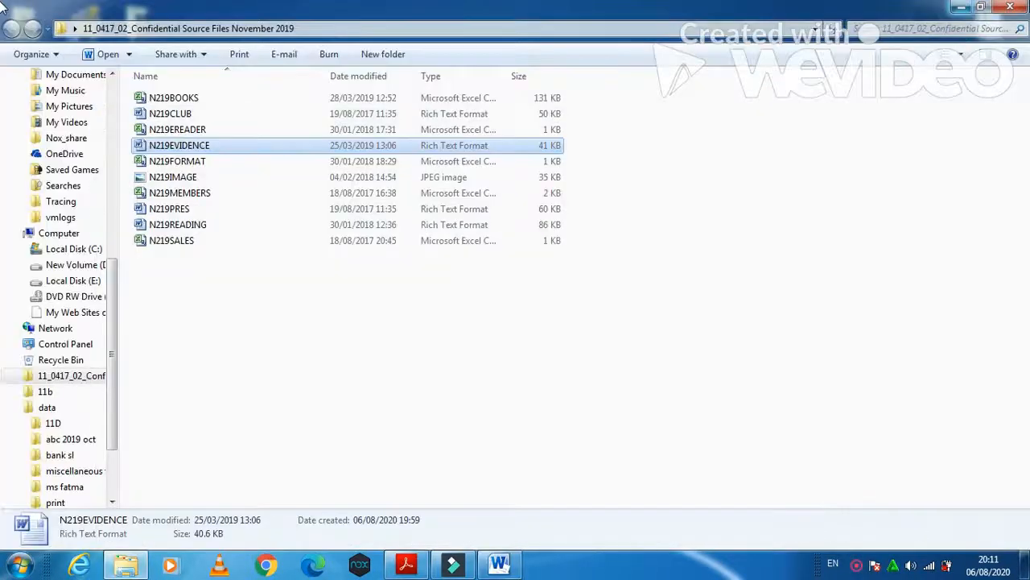
click(962, 8)
click(408, 565)
scroll(388, 389, down, 3)
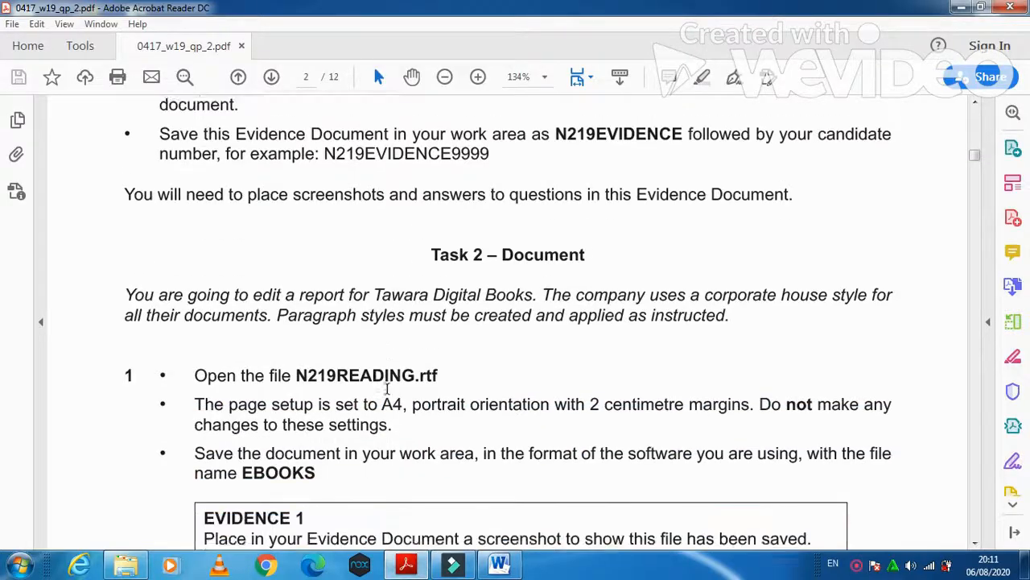
scroll(388, 389, down, 1)
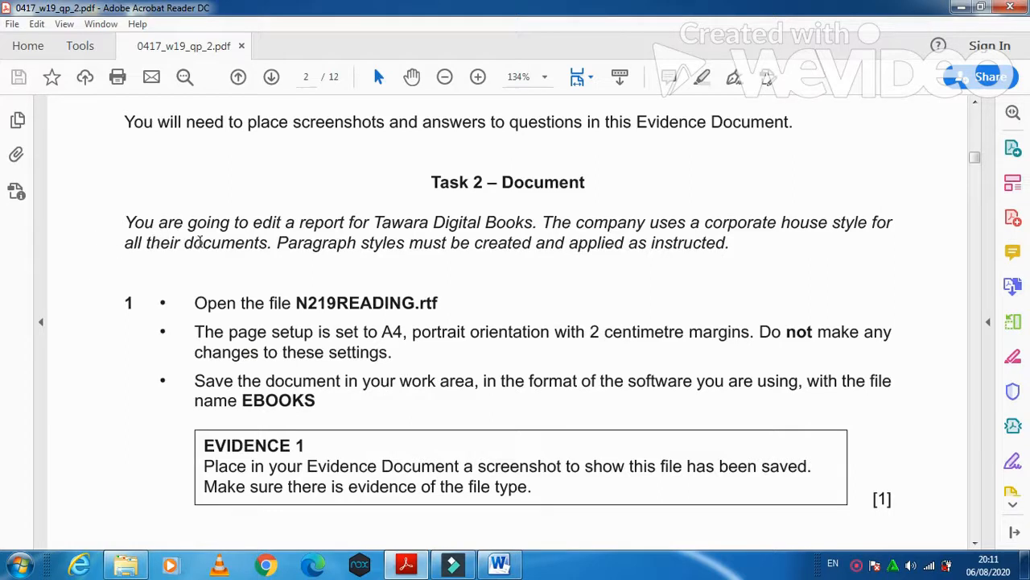
drag(124, 223, 738, 251)
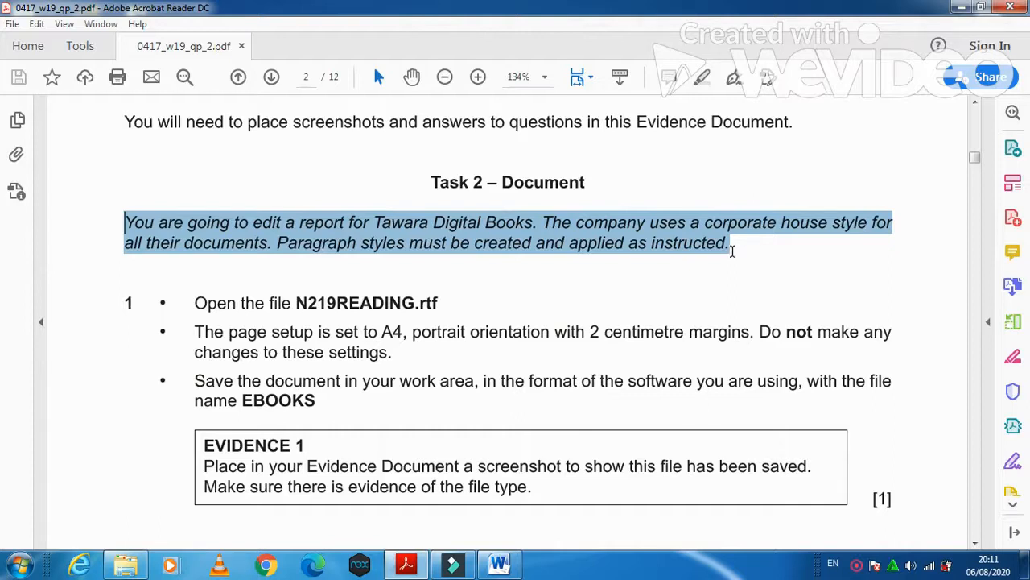
drag(732, 251, 733, 251)
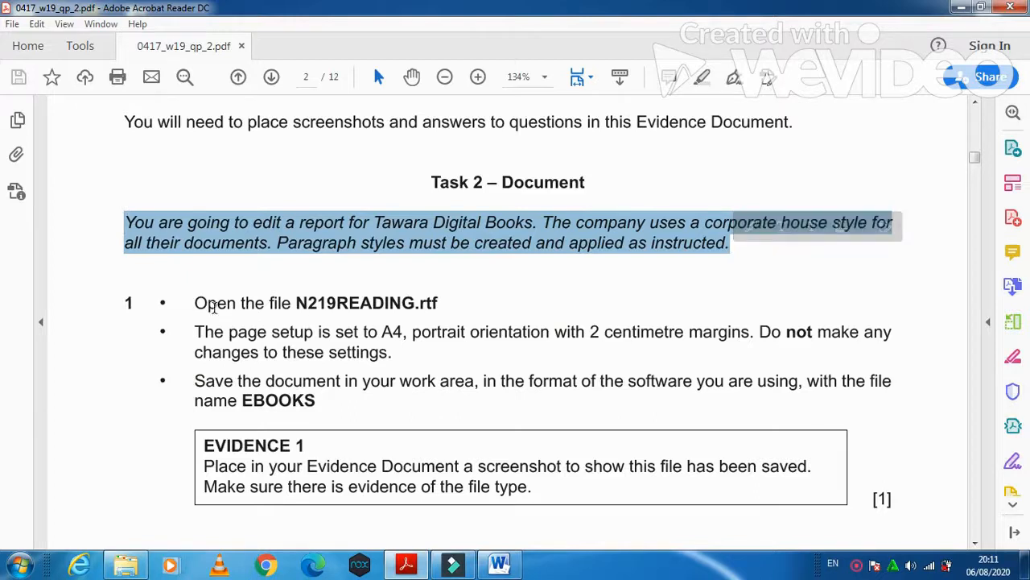
drag(196, 301, 355, 312)
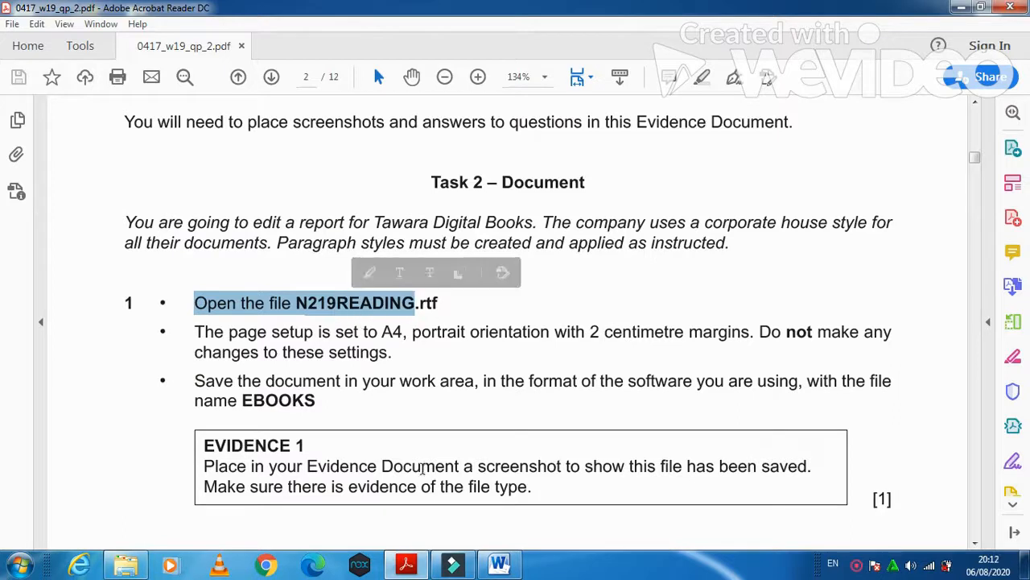
click(128, 565)
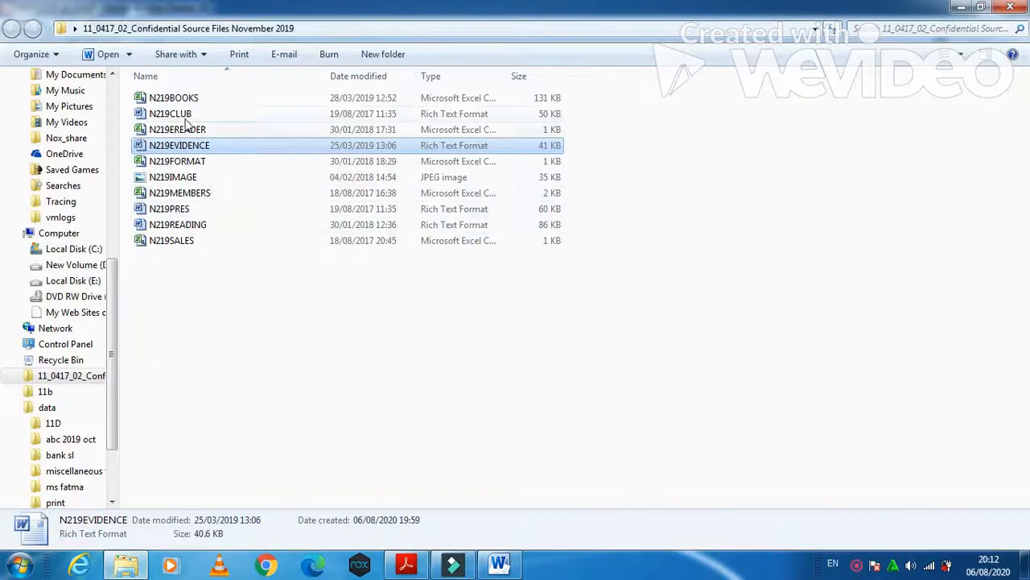
click(200, 228)
double_click(199, 228)
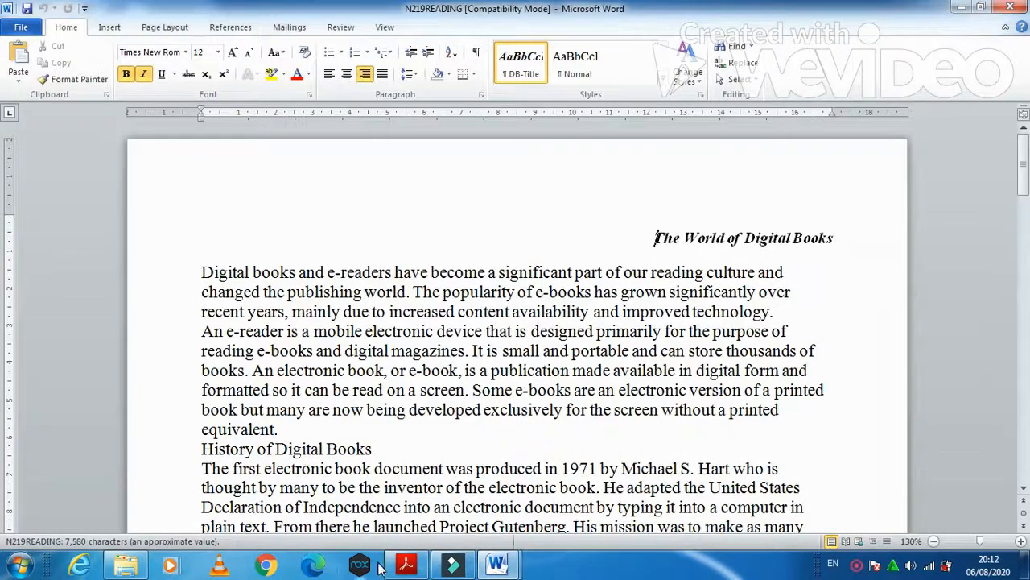
click(407, 563)
drag(193, 331, 723, 346)
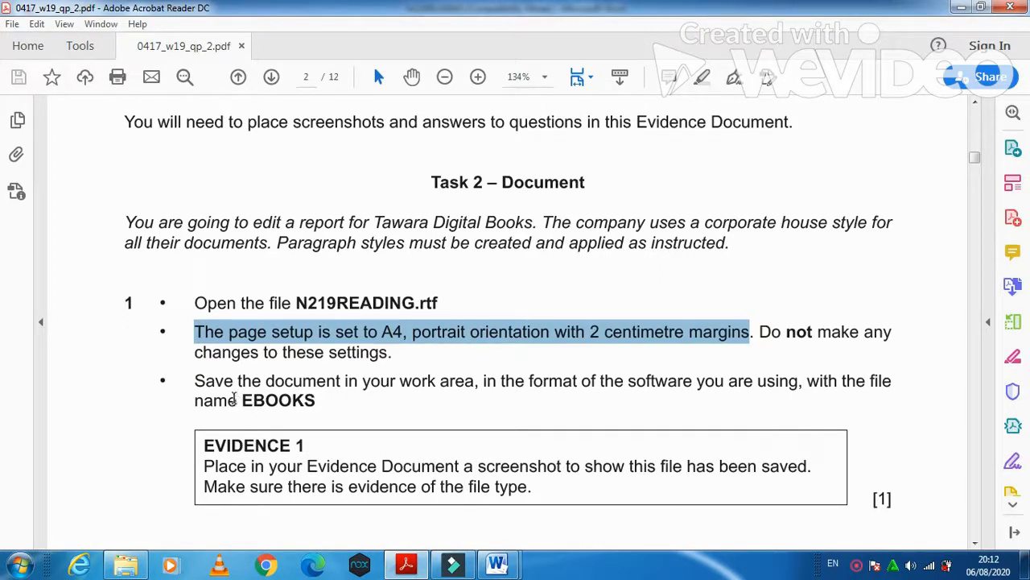
drag(240, 398, 318, 398)
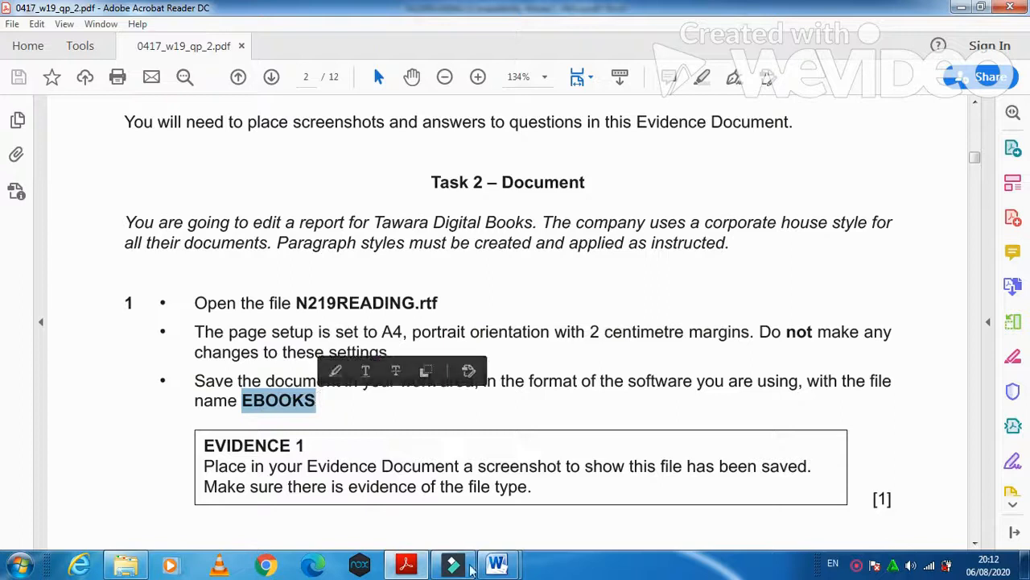
- Save the report as EBooks in Desktop > P2 2019, as Word Document instead of Rich Text Format
mouse_move(497, 562)
click(538, 512)
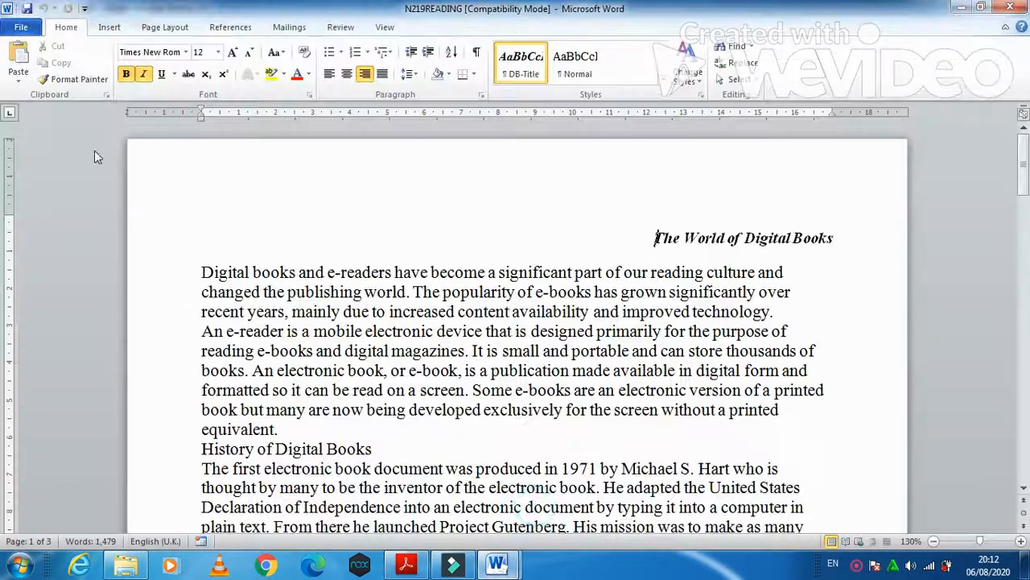
click(21, 27)
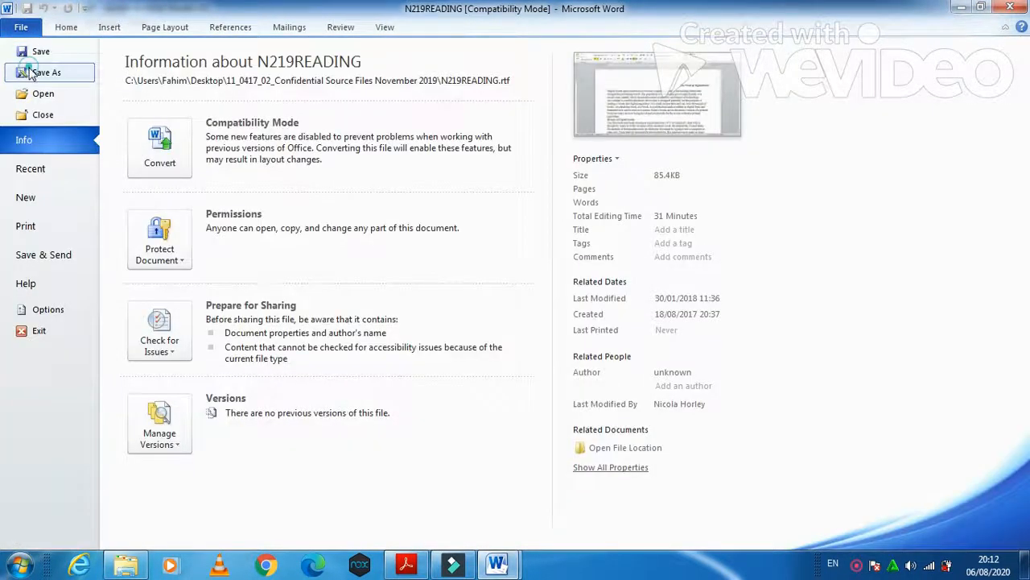
click(36, 71)
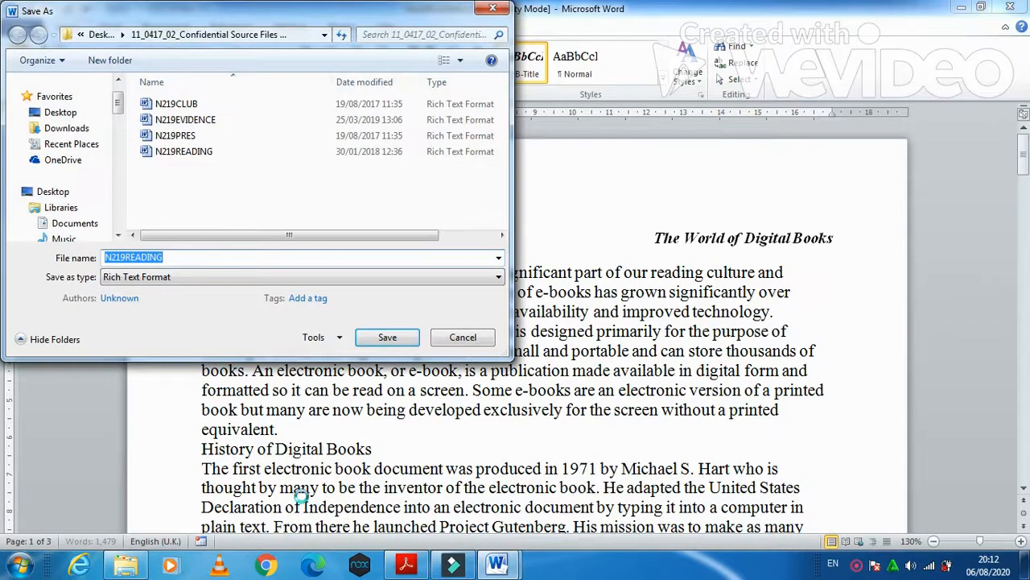
text(EBooks)
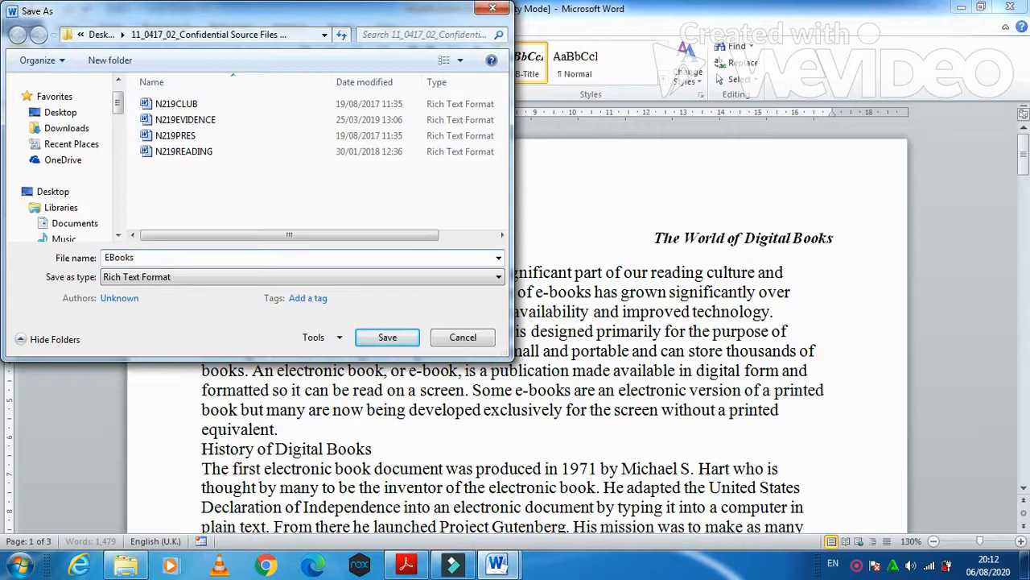
click(61, 112)
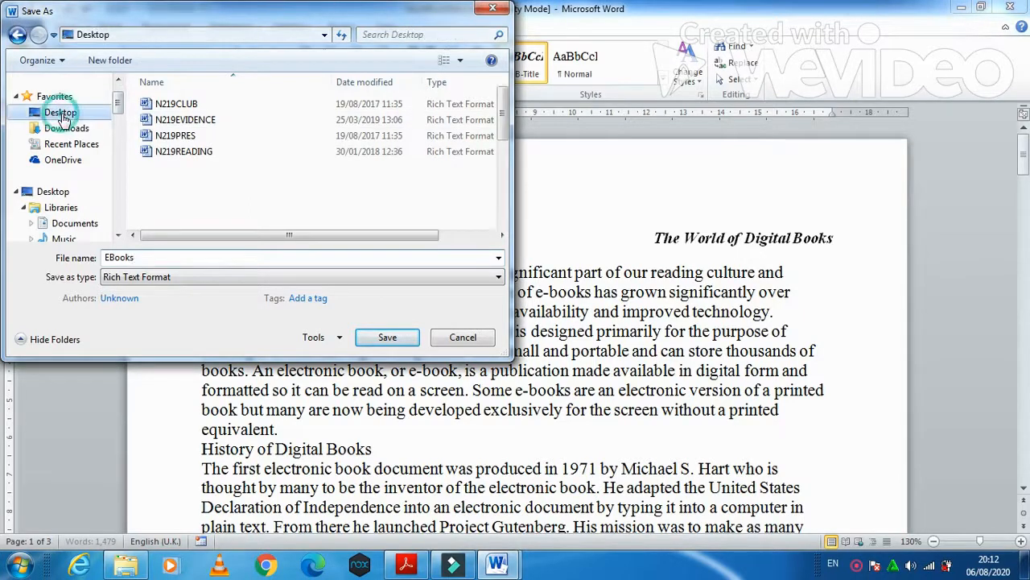
drag(506, 113, 506, 199)
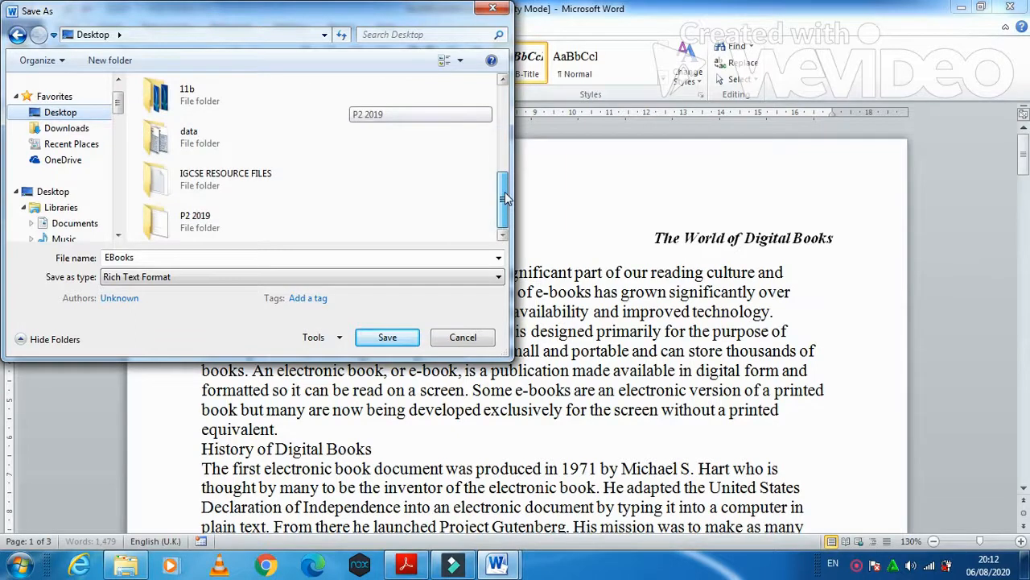
double_click(200, 224)
click(223, 277)
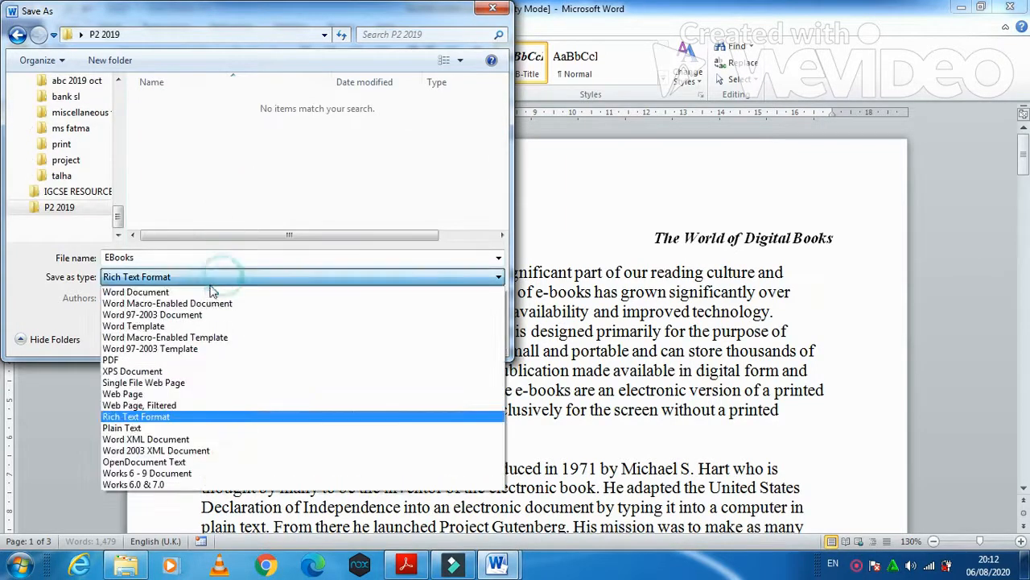
click(202, 290)
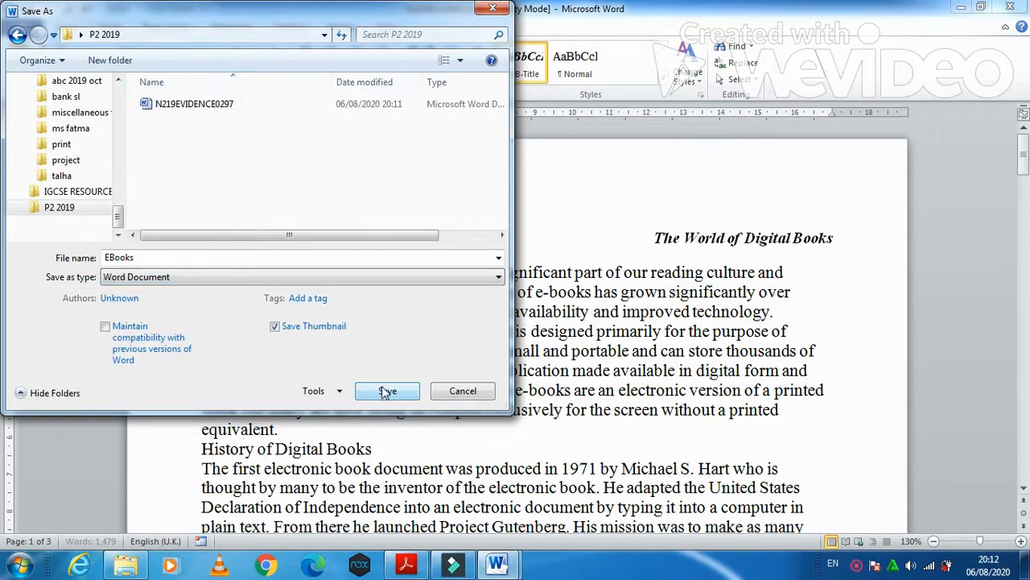
click(387, 392)
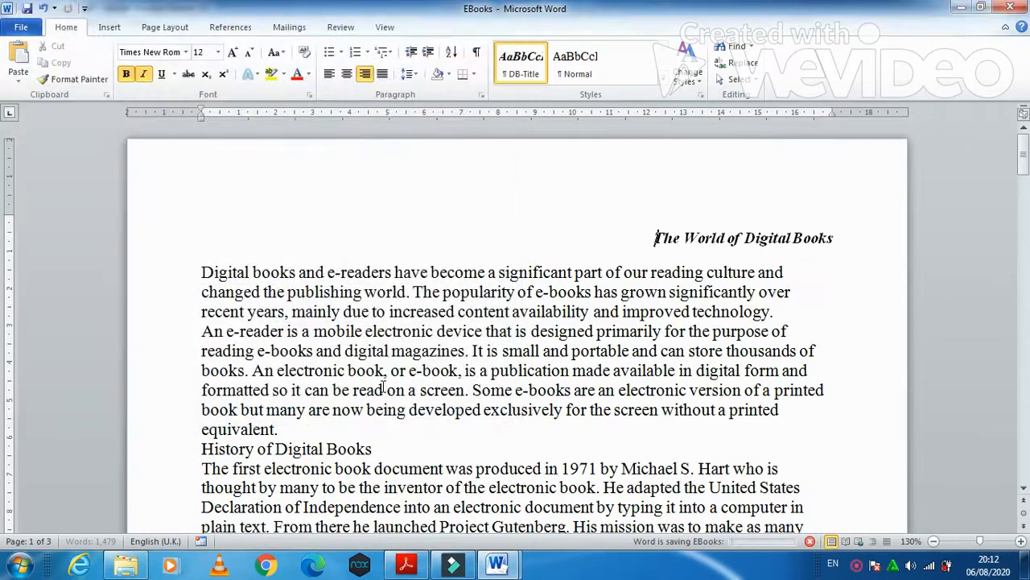
- Highlight the EVIDENCE 1 requirement to screenshot the saved EBOOKS file in the exam paper
click(406, 563)
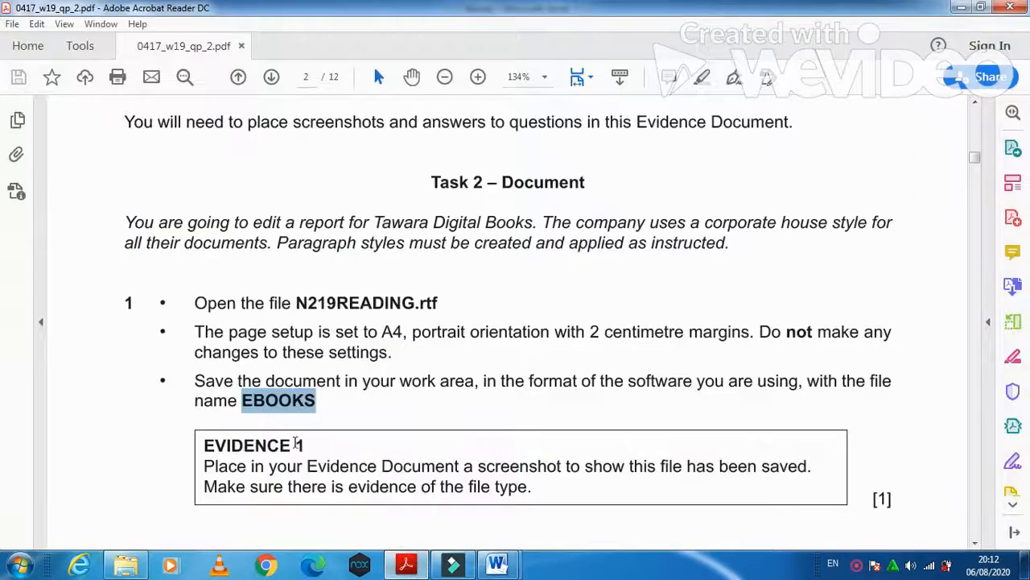
drag(206, 445, 306, 447)
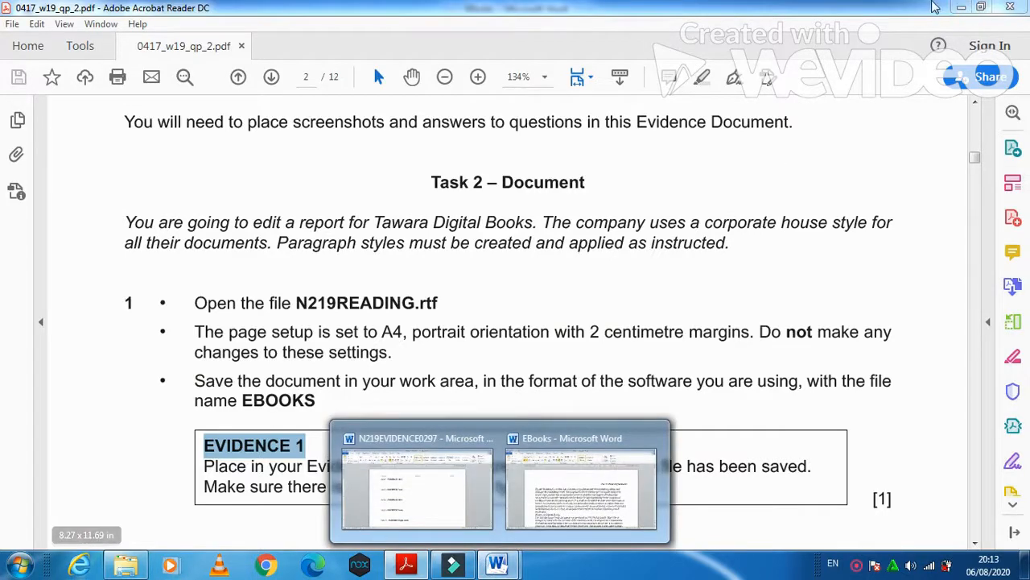
- Open P2 2019 from the desktop, widen the Type column to show Microsoft Word Document, then close it
click(959, 8)
click(958, 8)
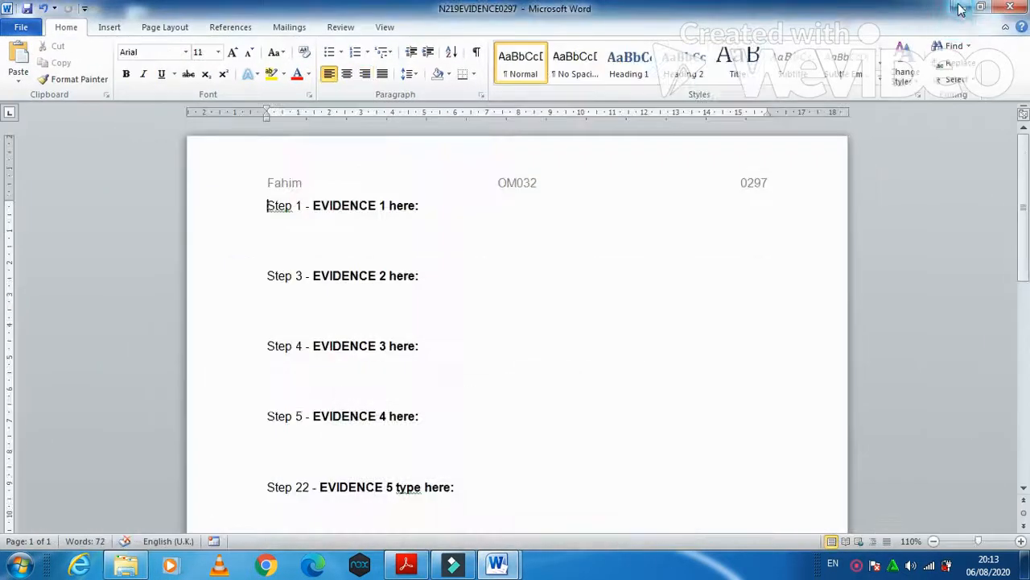
click(961, 8)
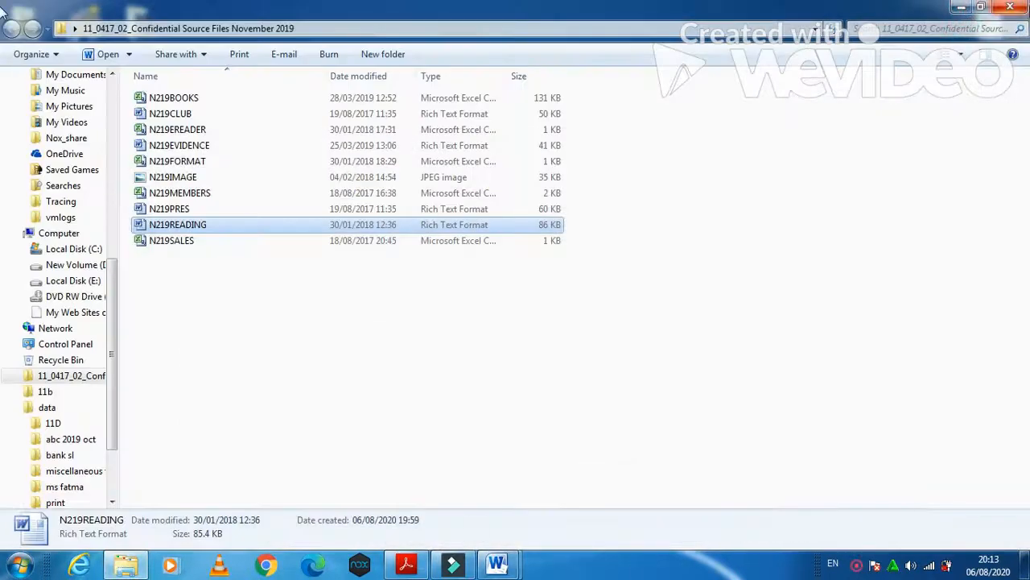
click(966, 8)
double_click(145, 179)
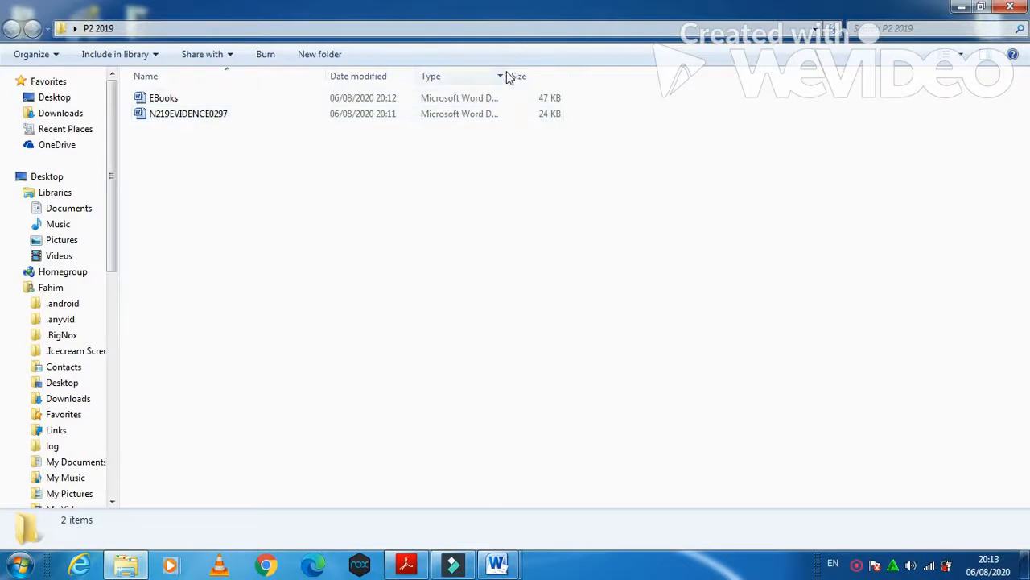
drag(506, 73, 601, 73)
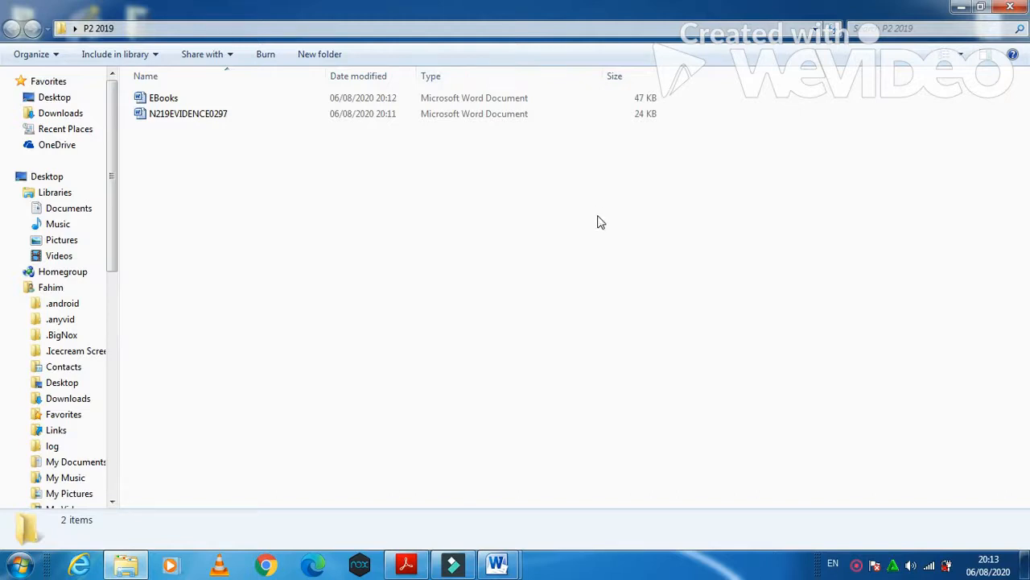
click(1025, 6)
- Paste the folder screenshot on the empty line under Step 1 of the evidence document
mouse_move(492, 562)
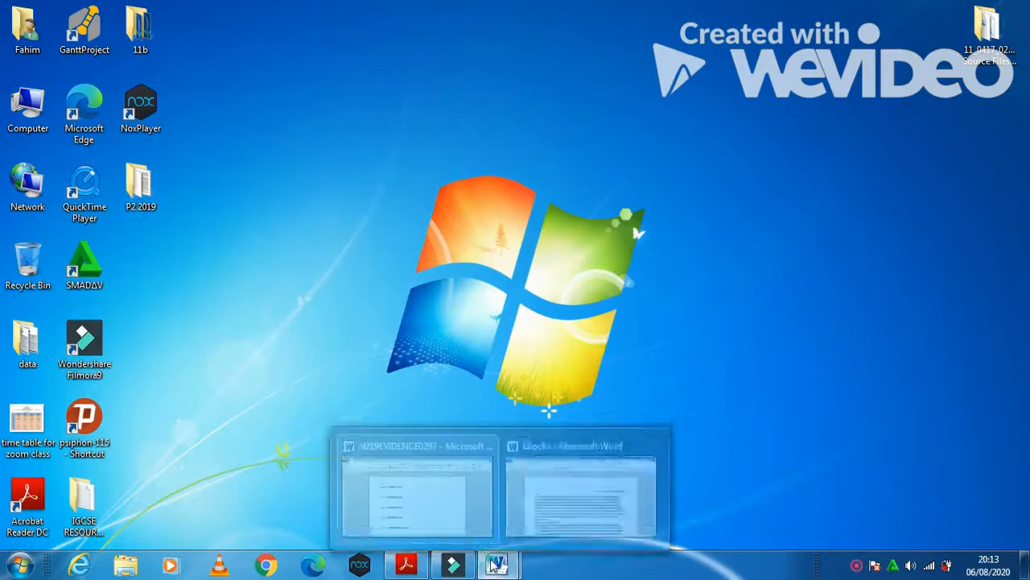
click(456, 507)
click(283, 240)
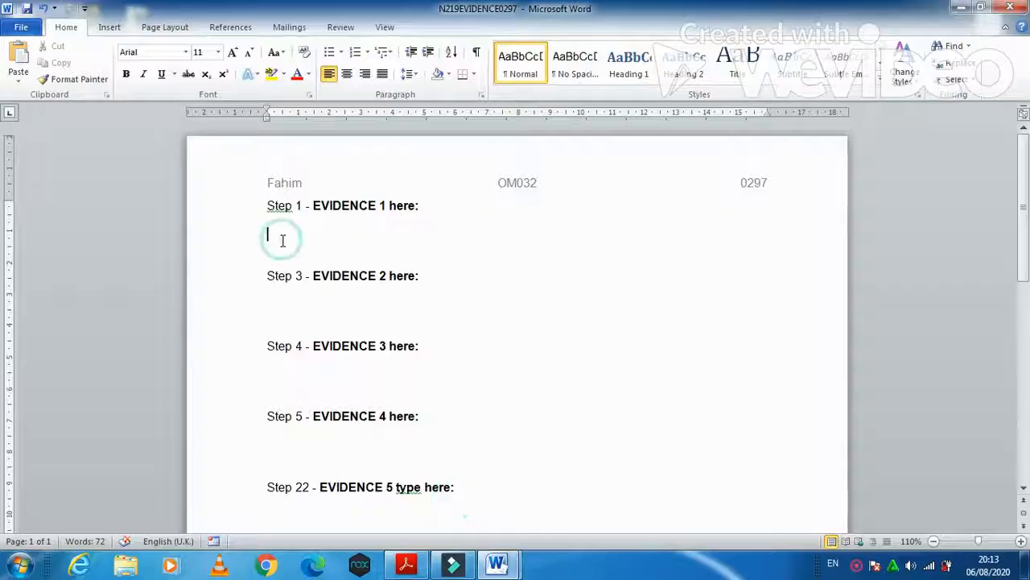
key(ctrl+v)
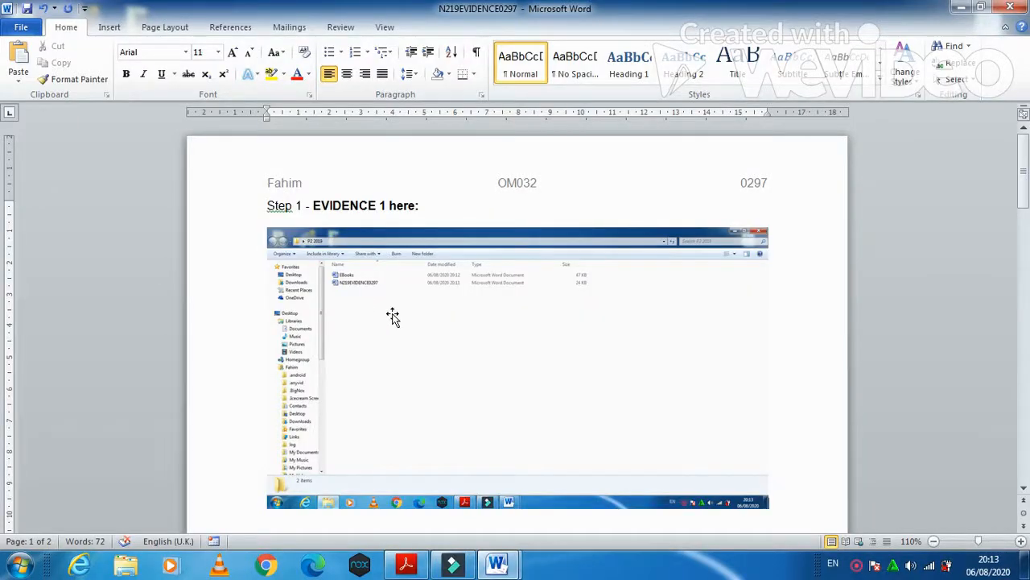
click(391, 315)
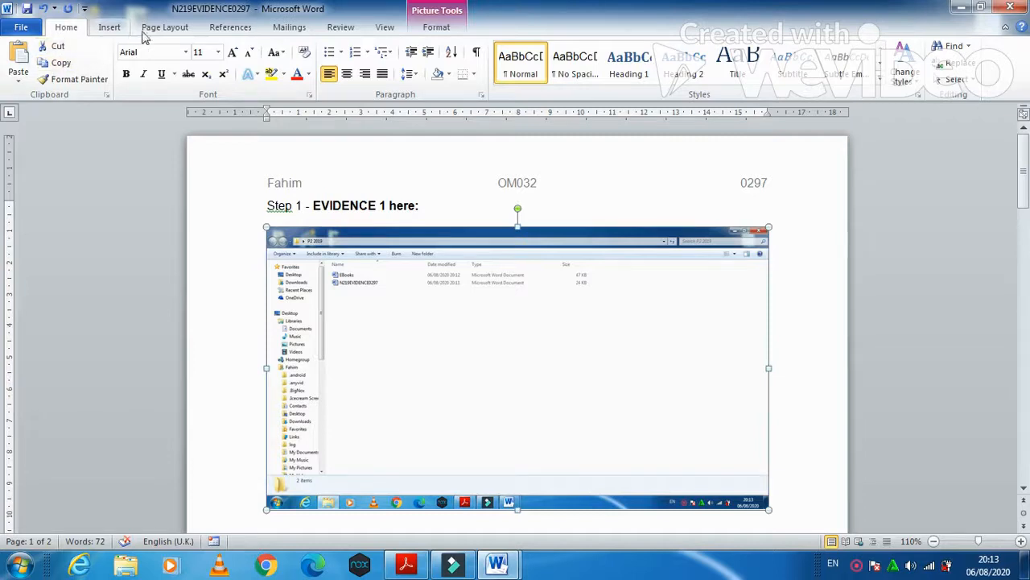
- Crop the screenshot to the file listing showing EBooks, then enlarge it
click(437, 27)
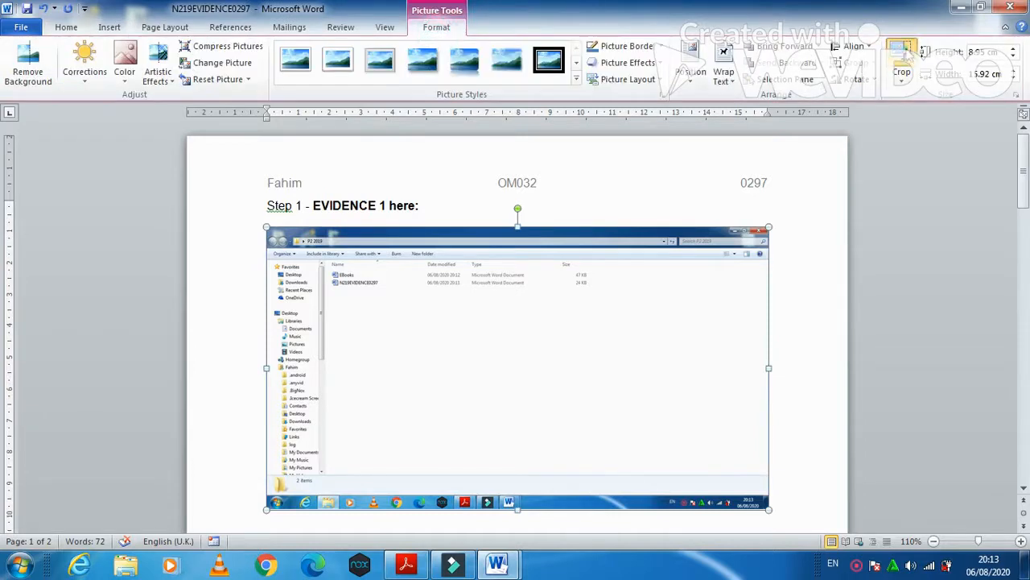
click(902, 64)
drag(767, 506, 593, 298)
drag(270, 230, 292, 237)
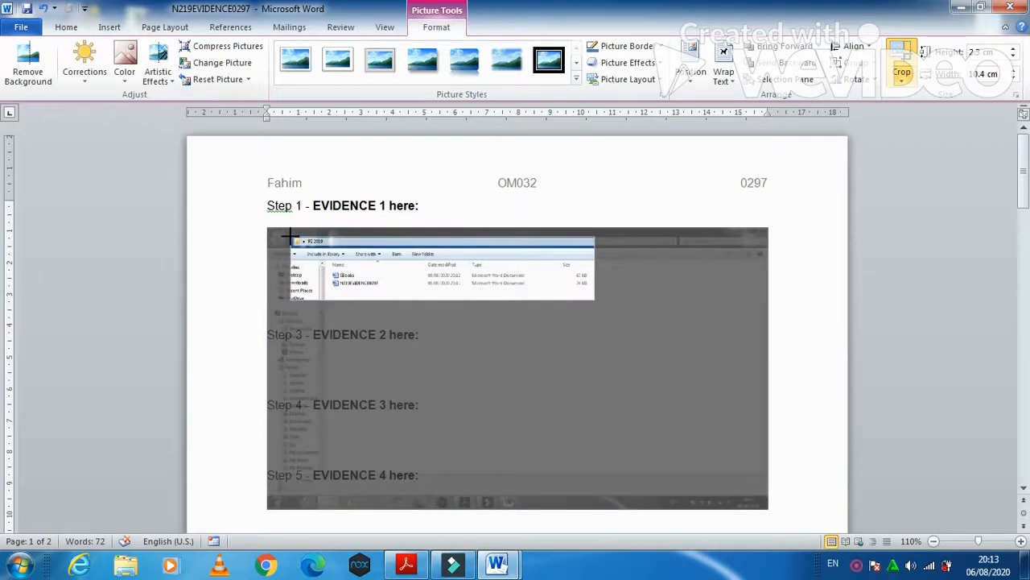
click(775, 320)
click(356, 265)
drag(570, 291, 633, 324)
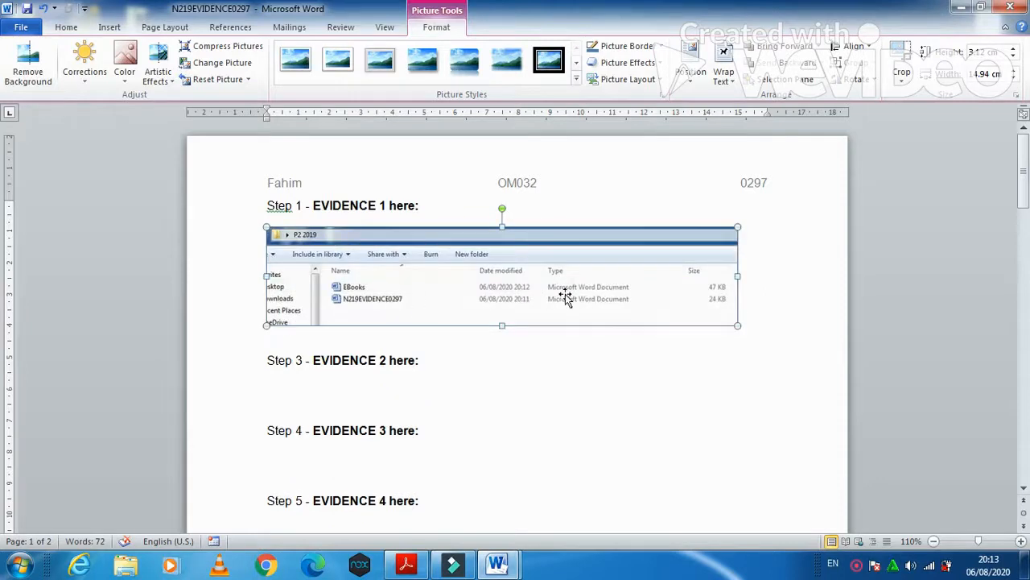
click(405, 563)
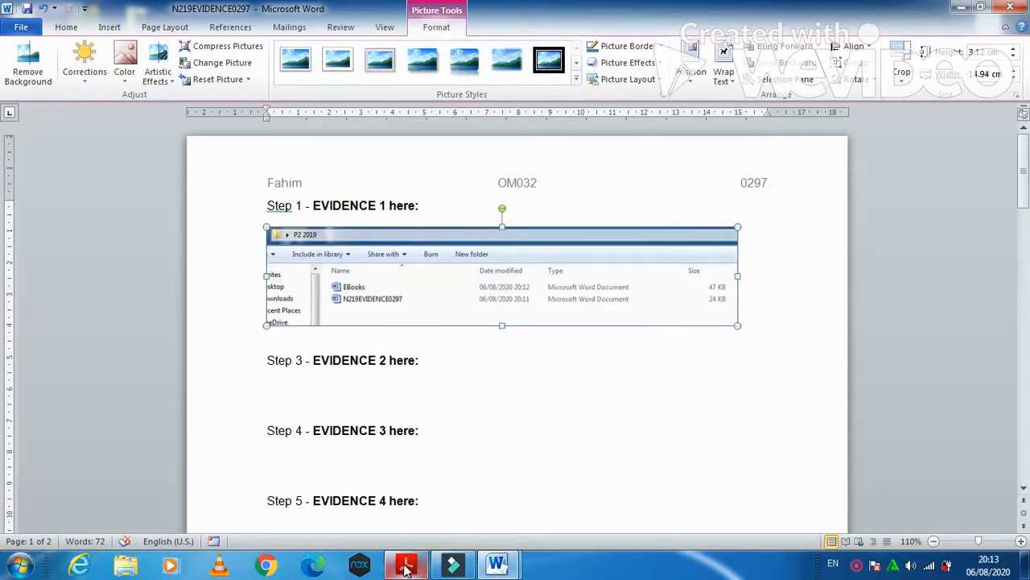
- Scroll to question 2 and highlight the left-aligned page number and right-aligned date field header requirements
scroll(372, 477, down, 5)
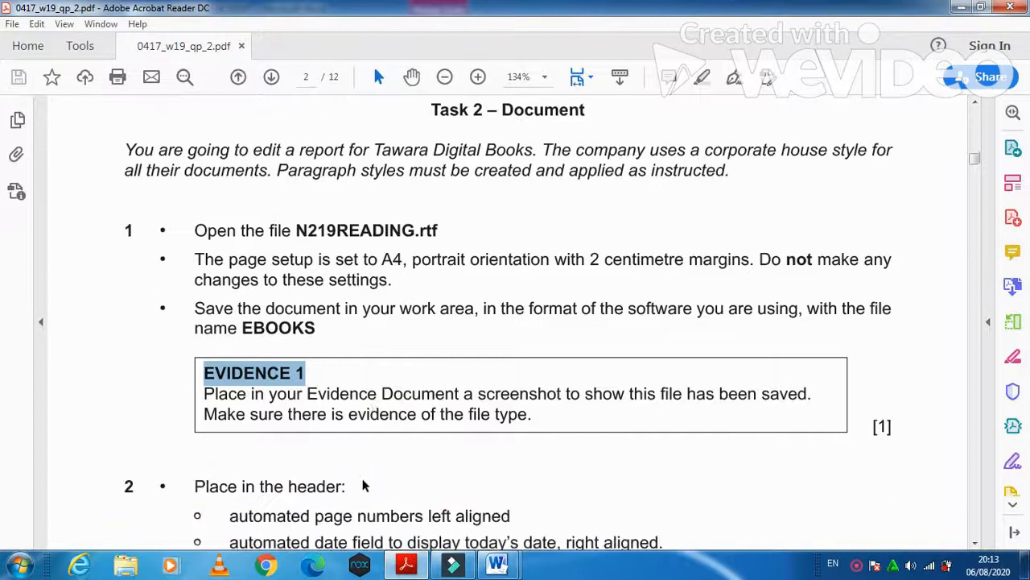
scroll(359, 480, down, 2)
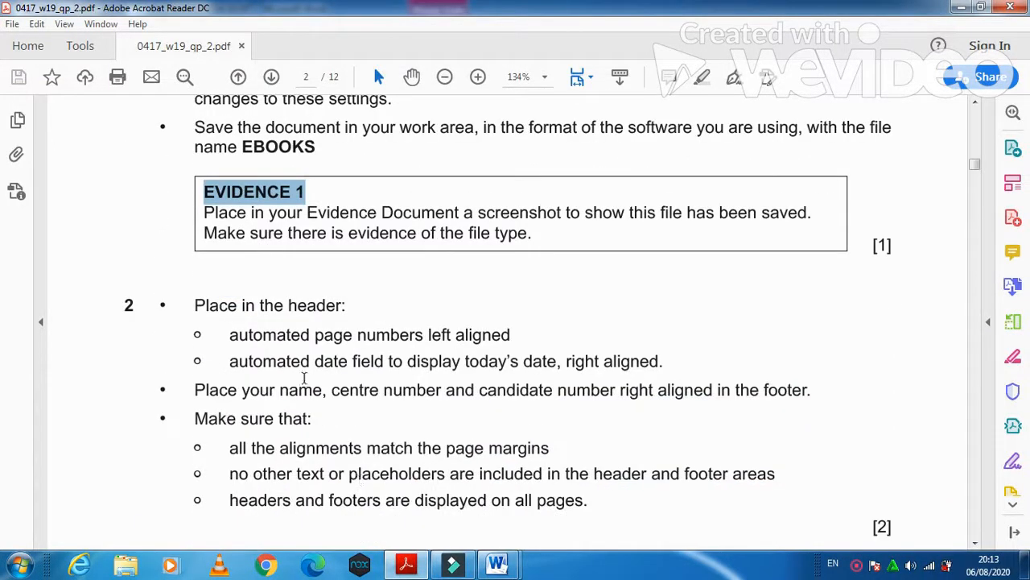
drag(193, 309, 349, 308)
drag(231, 338, 508, 339)
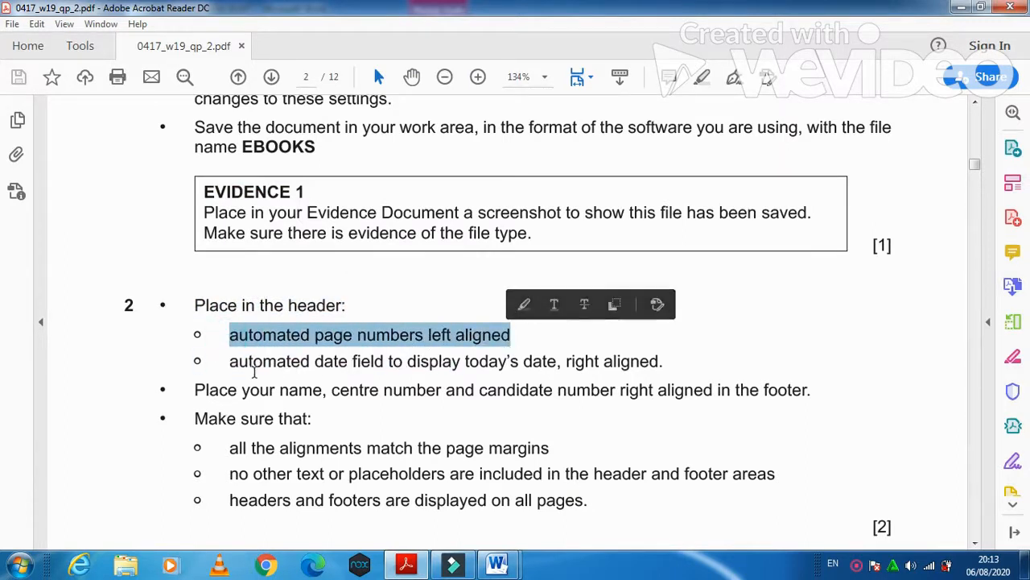
drag(229, 363, 624, 373)
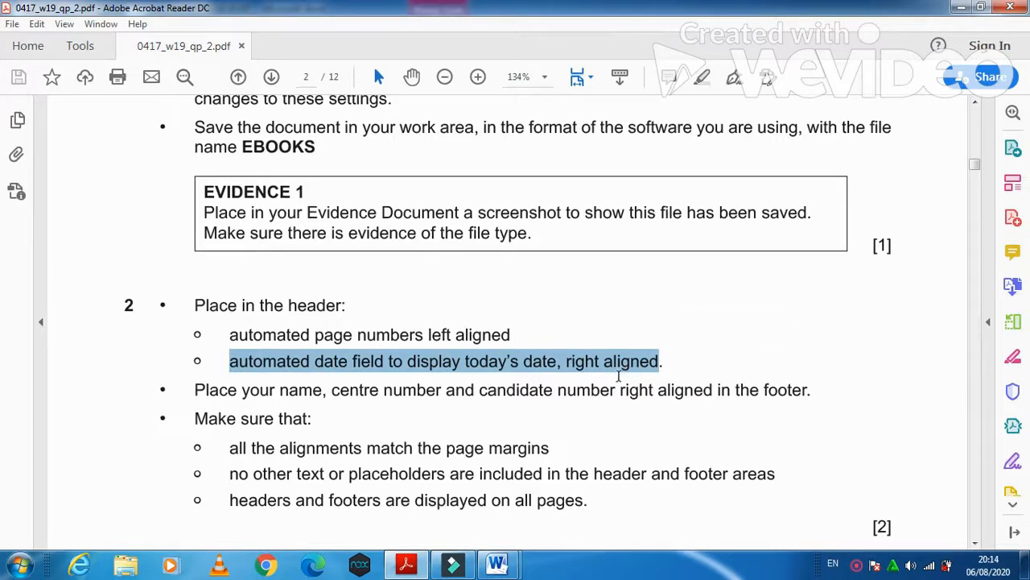
mouse_move(499, 564)
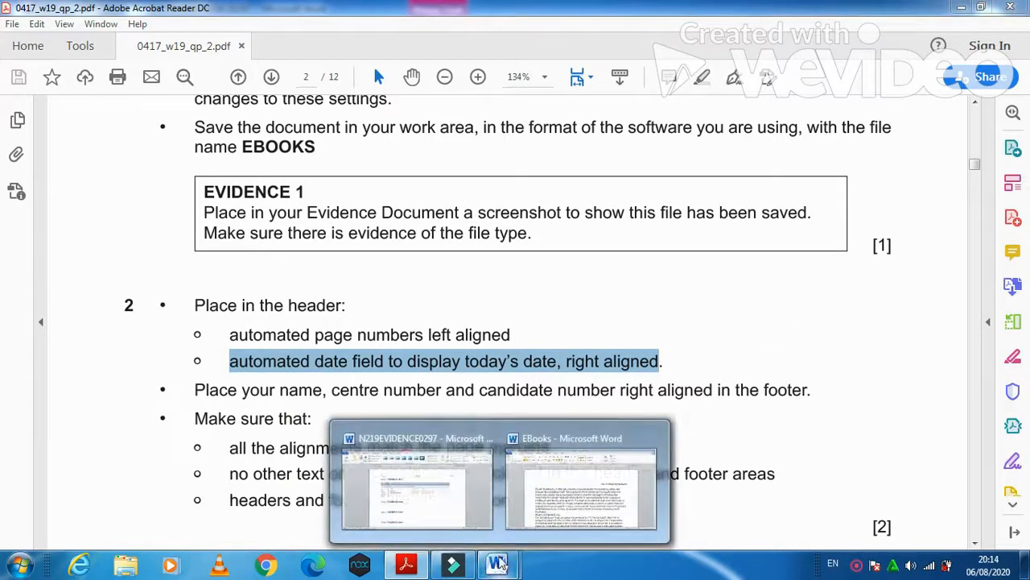
click(554, 492)
- Add a blank three-column header with a plain page number in the left placeholder
click(109, 26)
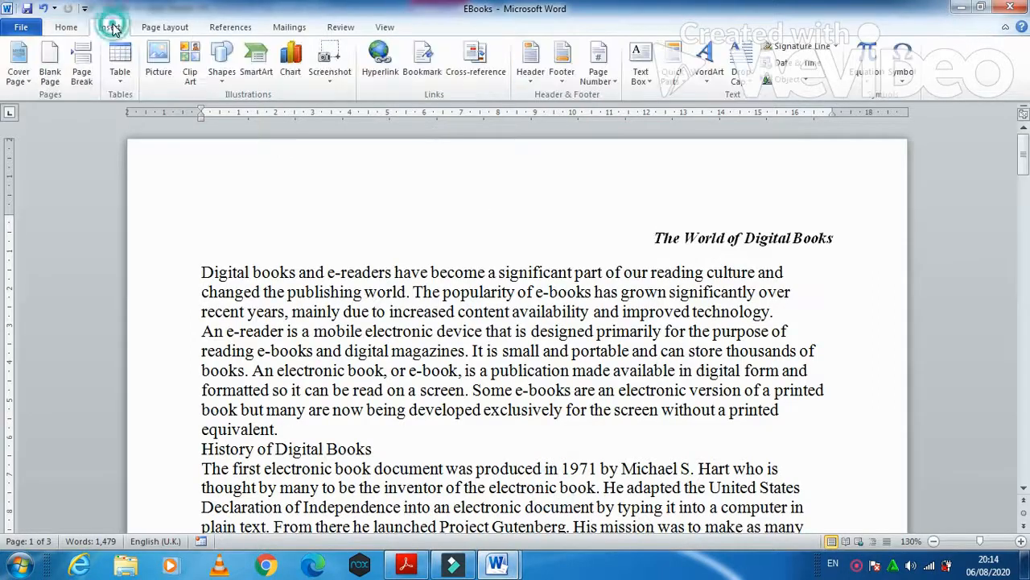
click(531, 65)
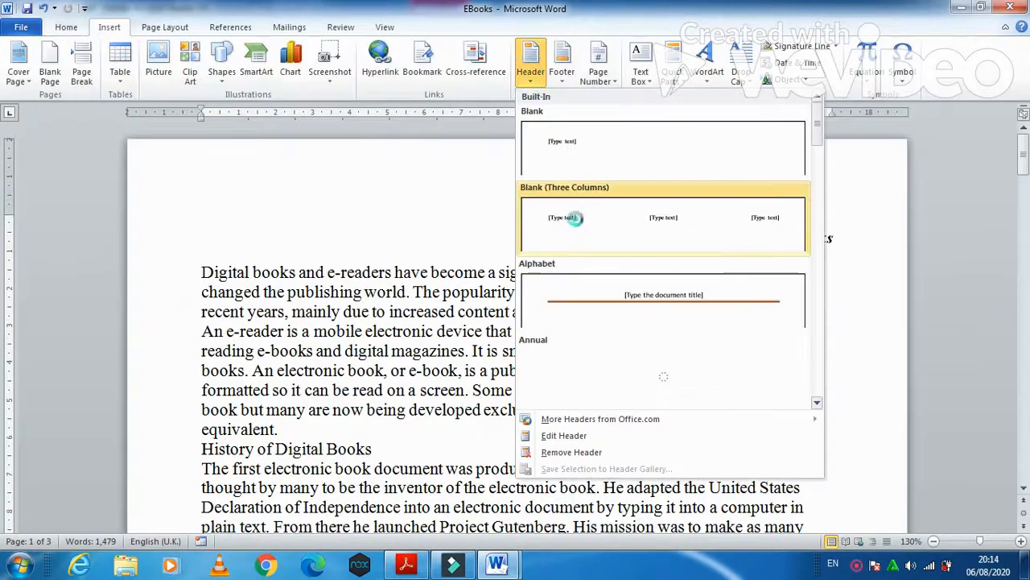
click(575, 219)
click(268, 202)
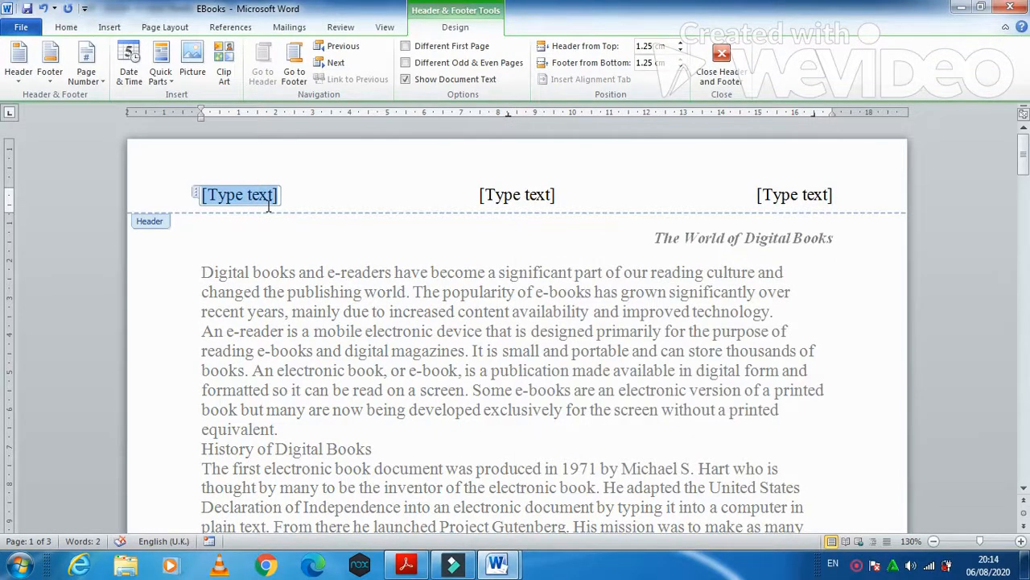
click(88, 74)
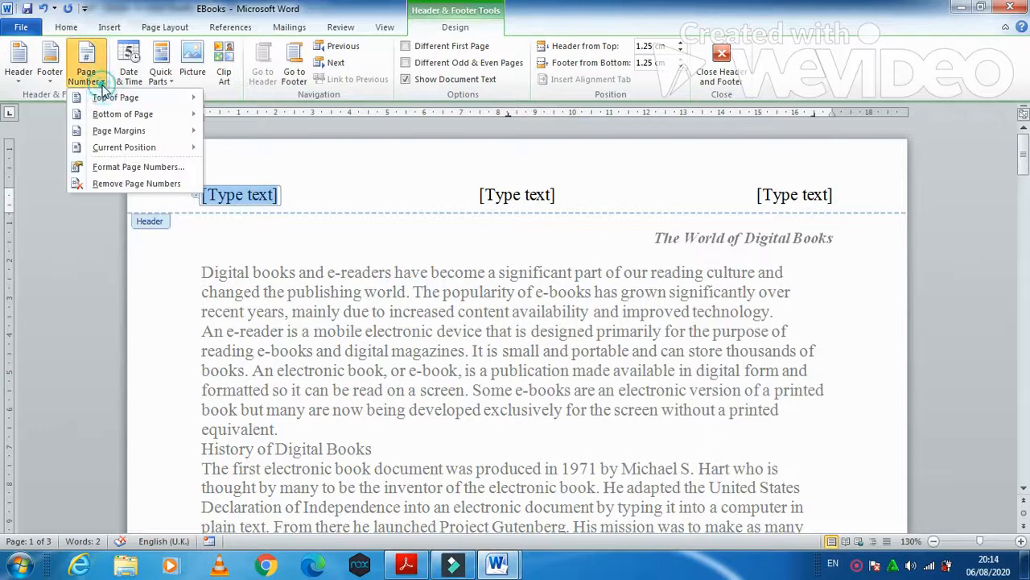
mouse_move(111, 150)
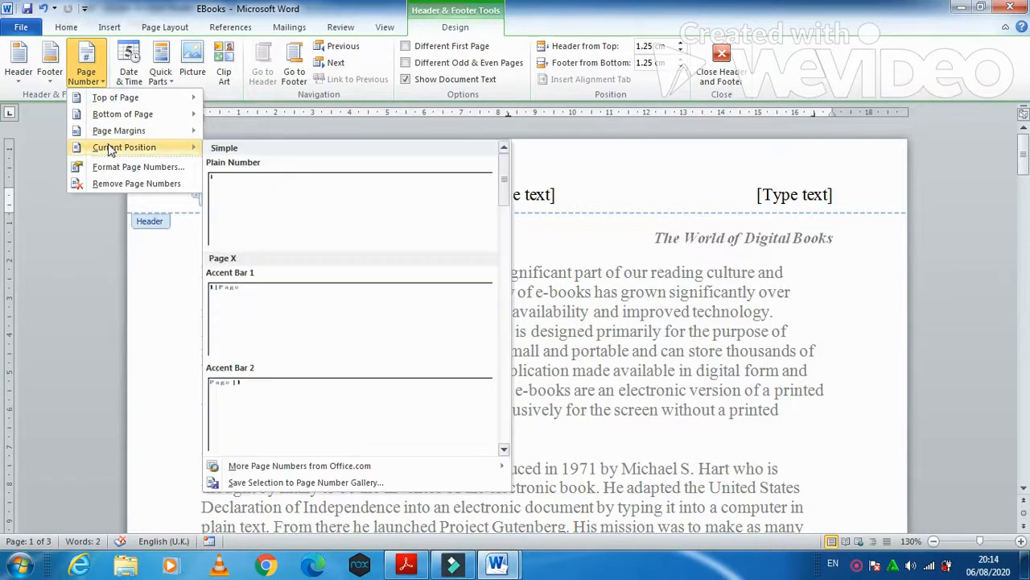
click(273, 211)
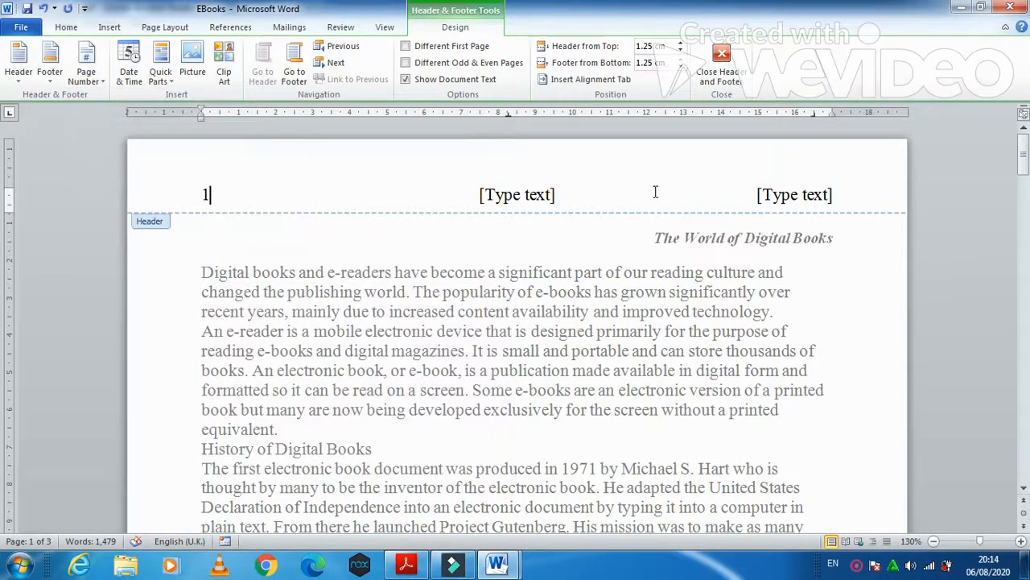
- Insert a 06 August 2020 date field at the right and delete the centre placeholder
click(791, 200)
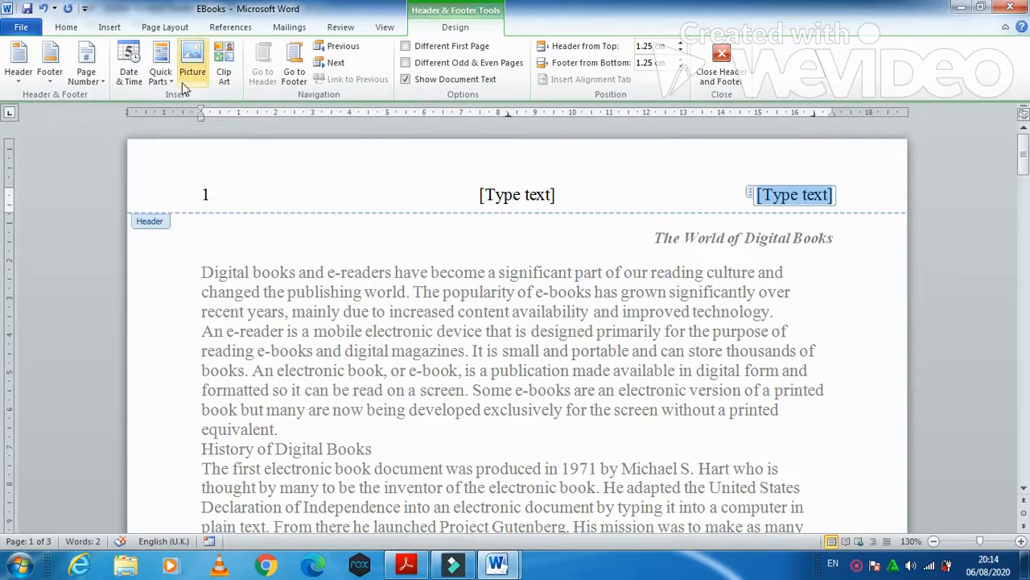
click(173, 87)
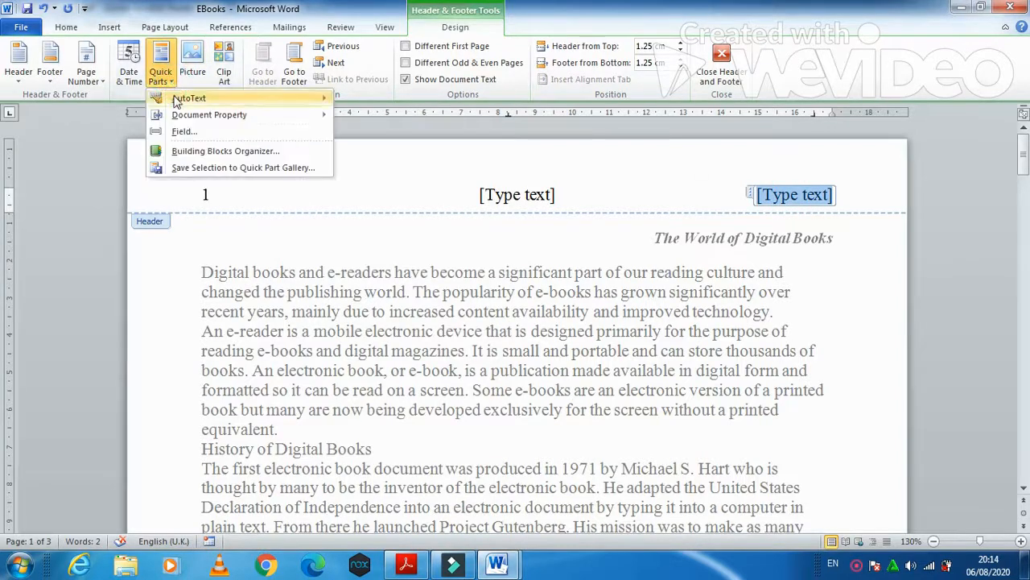
click(176, 134)
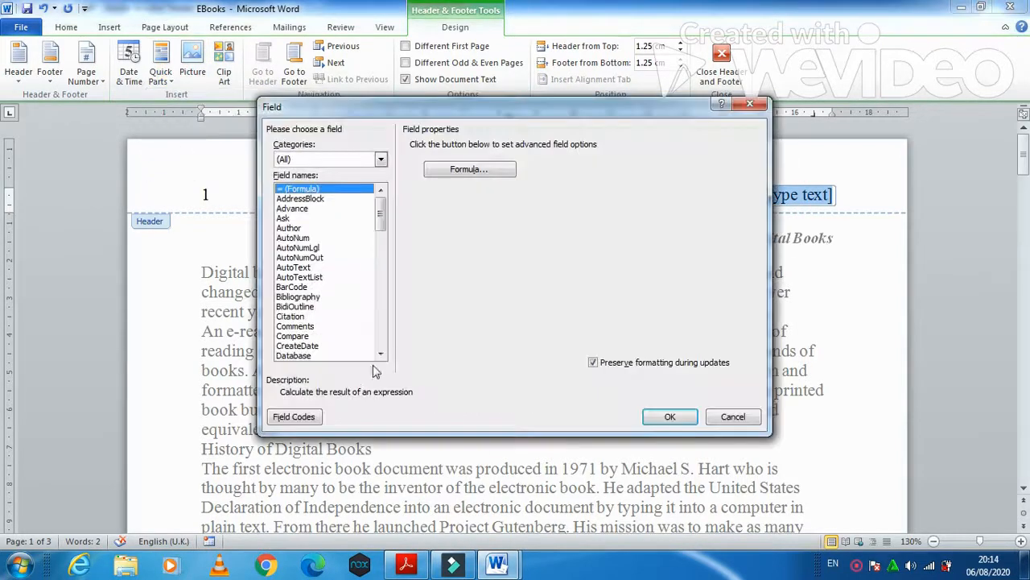
click(381, 354)
click(314, 355)
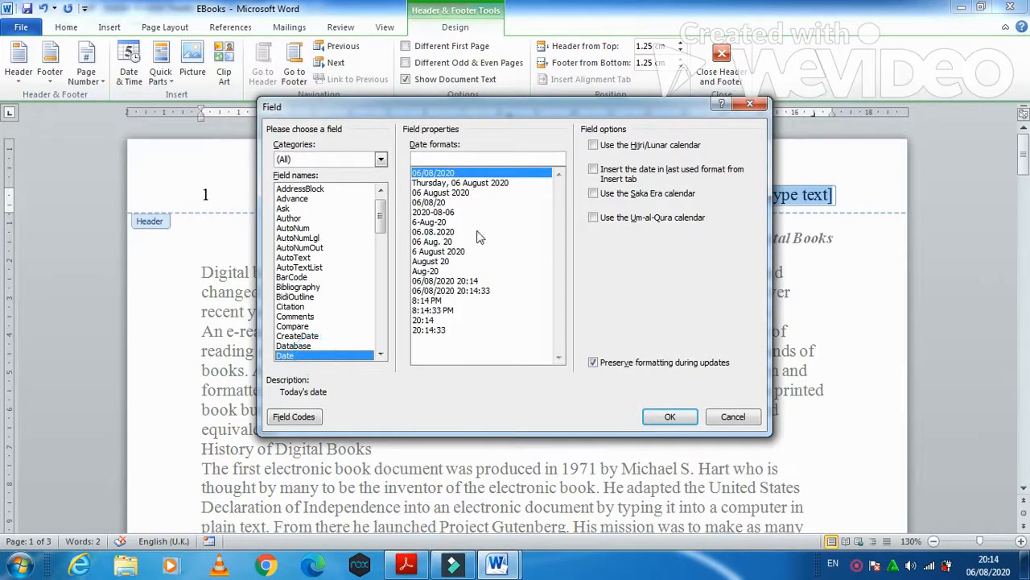
click(443, 194)
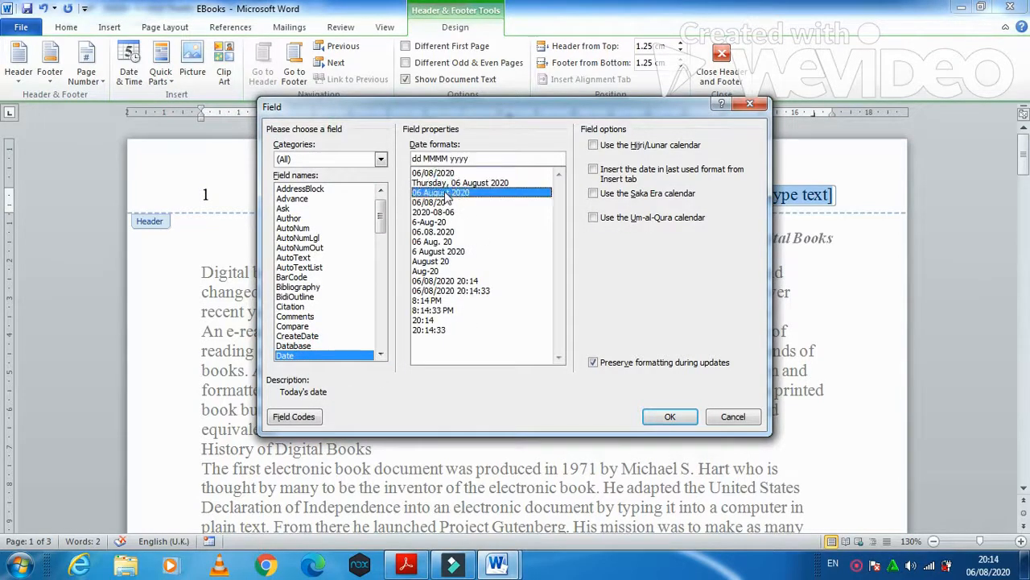
click(669, 419)
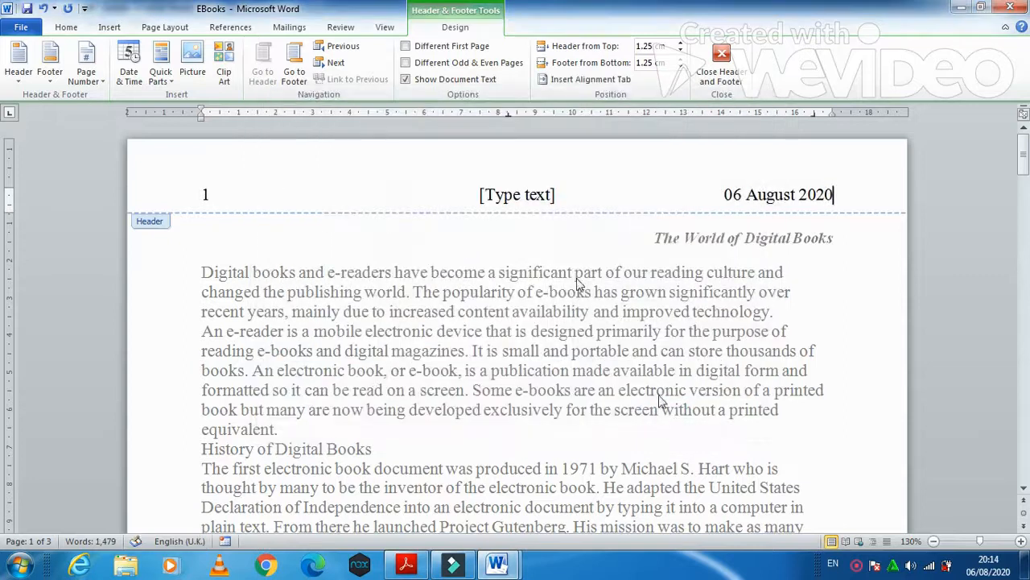
click(517, 196)
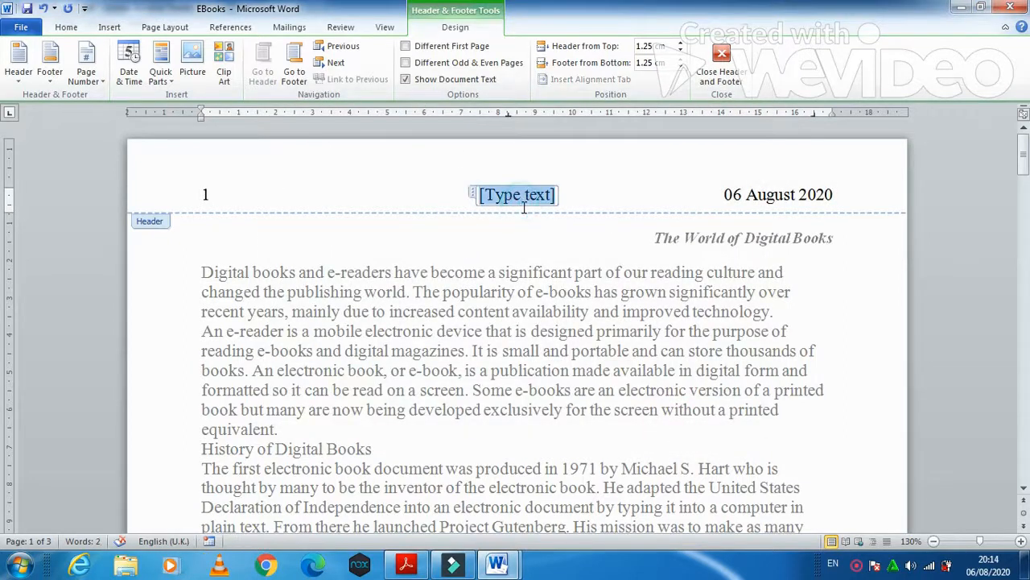
key(Delete)
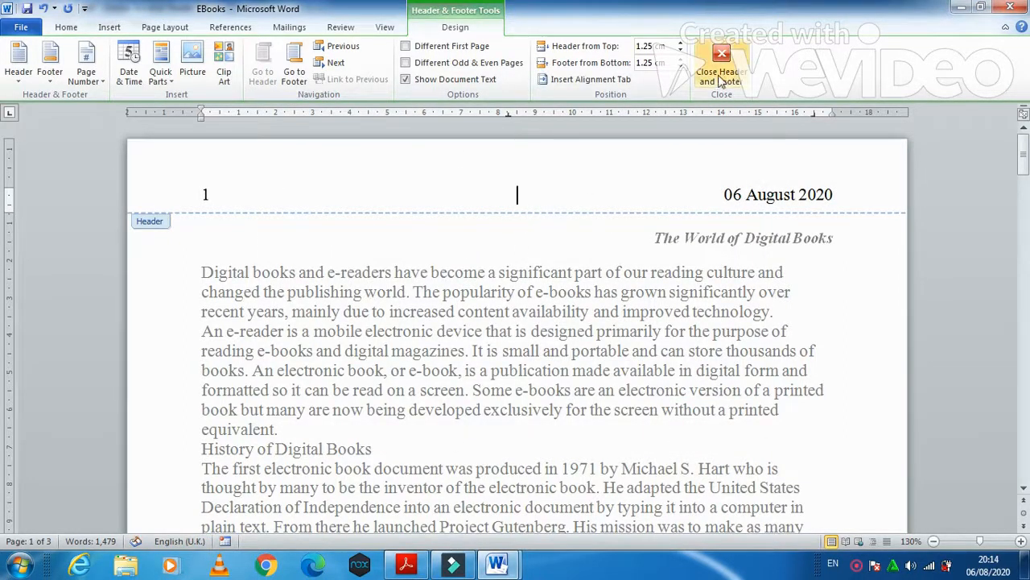
click(720, 63)
- Highlight question 2's right-aligned footer instruction for name, centre number and candidate number in the PDF
click(418, 564)
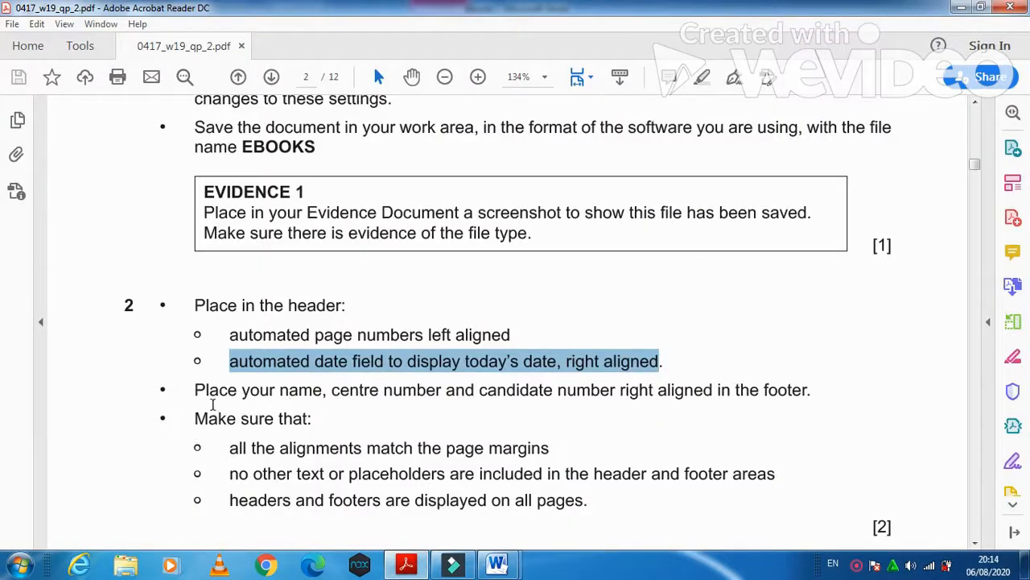
drag(195, 389, 799, 393)
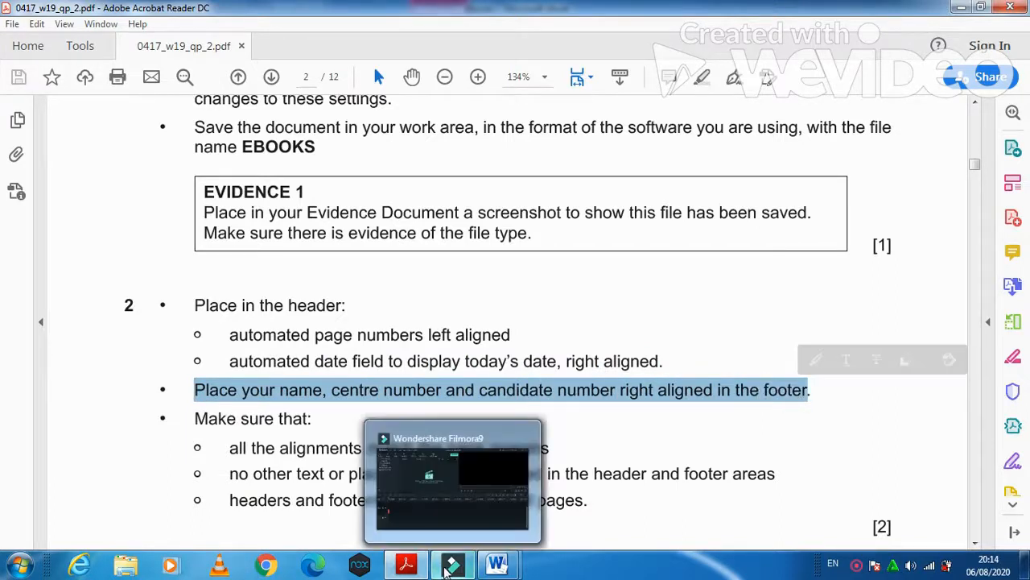
- Add a blank three-column footer and enter the candidate's name, centre number and candidate number at right
mouse_move(493, 568)
click(551, 480)
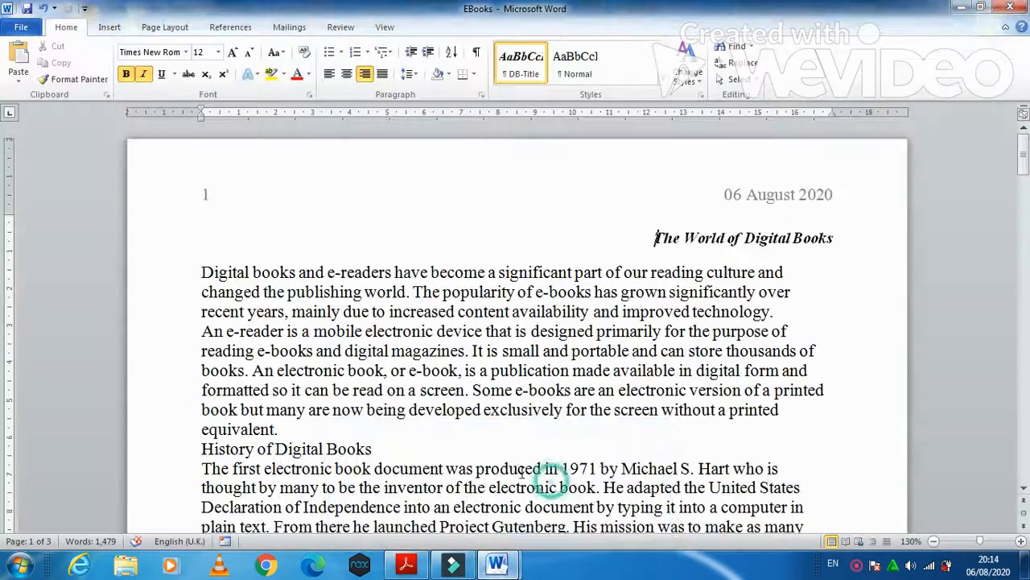
click(110, 27)
click(562, 77)
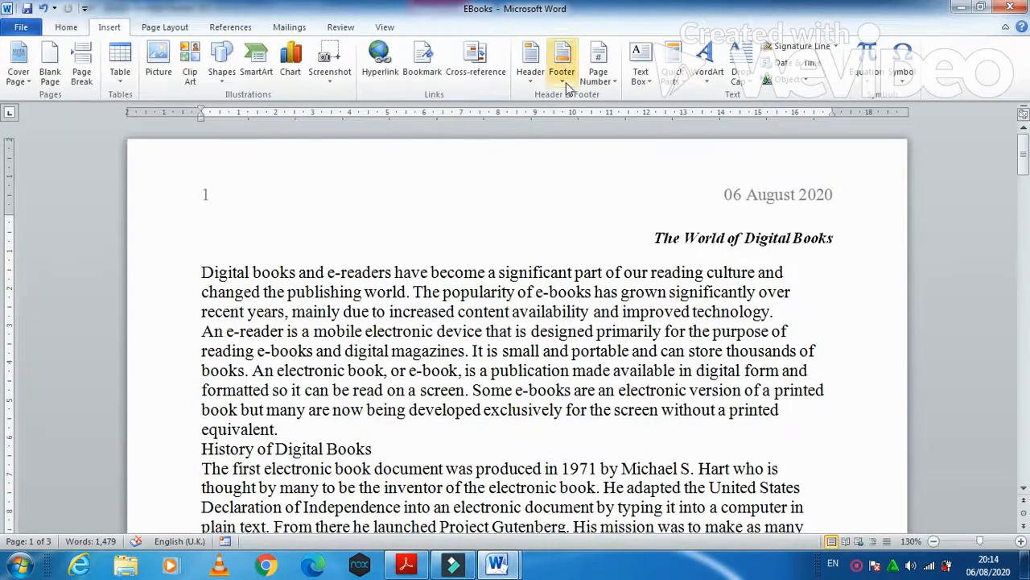
click(610, 220)
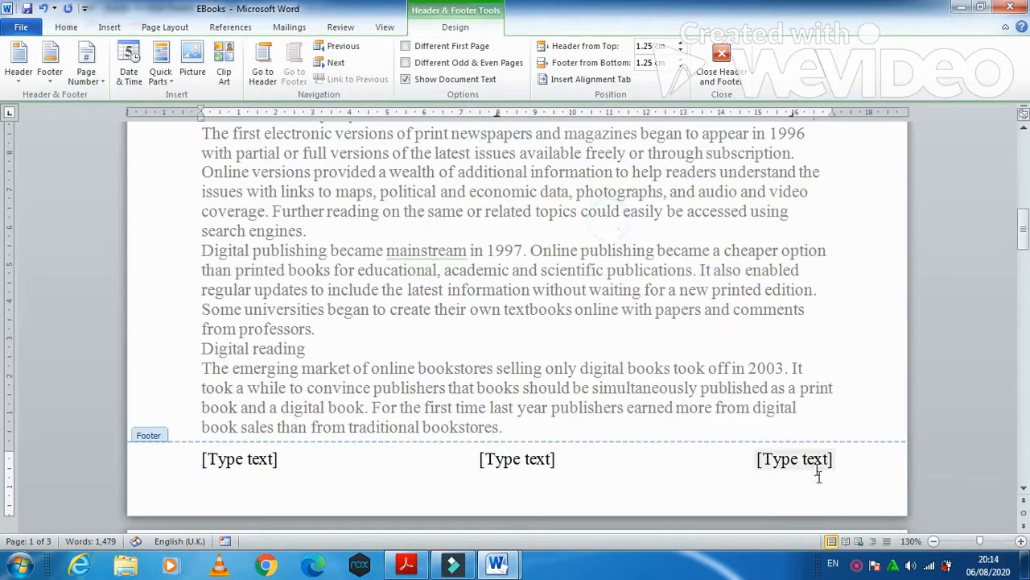
click(810, 470)
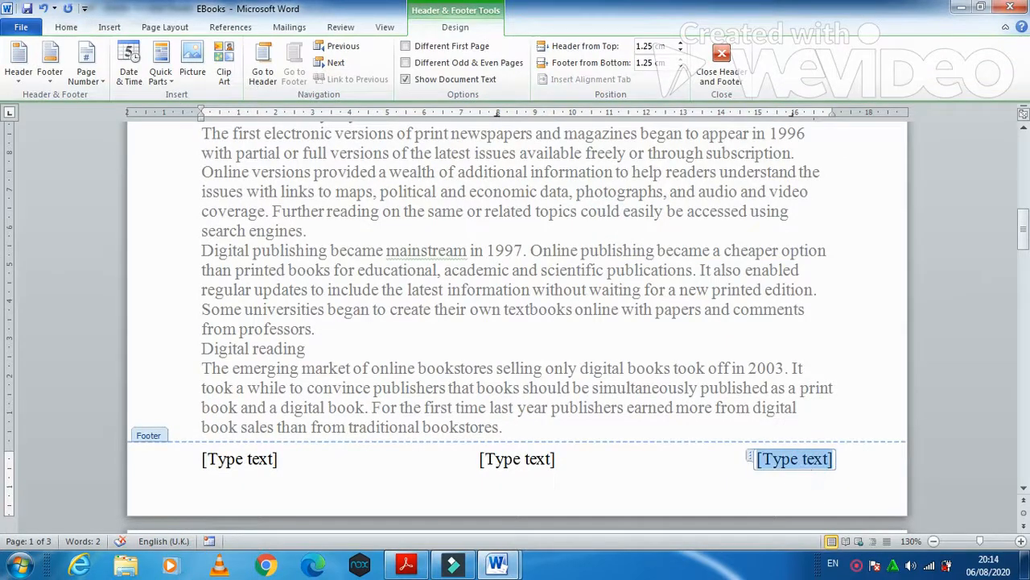
text(fahi)
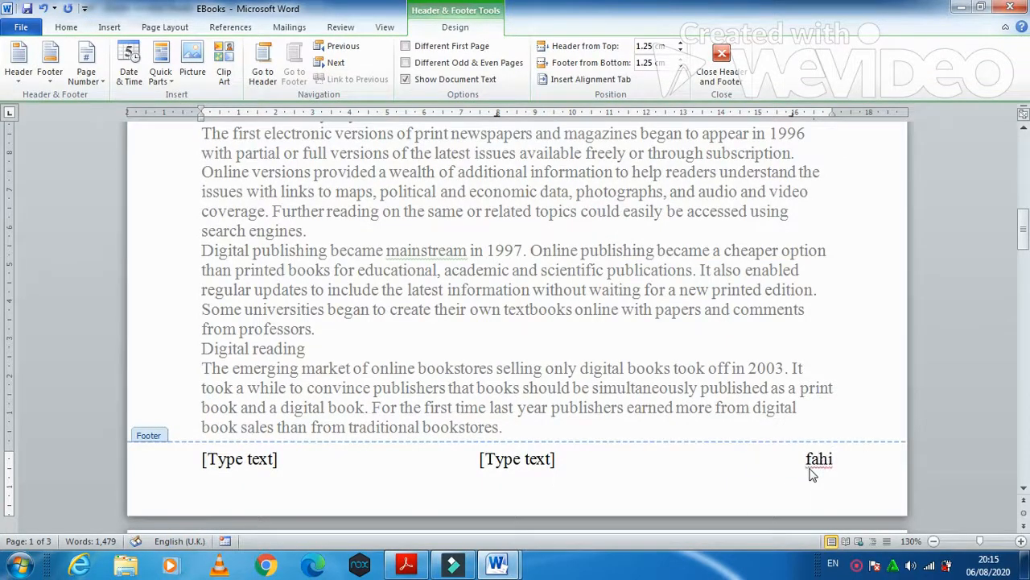
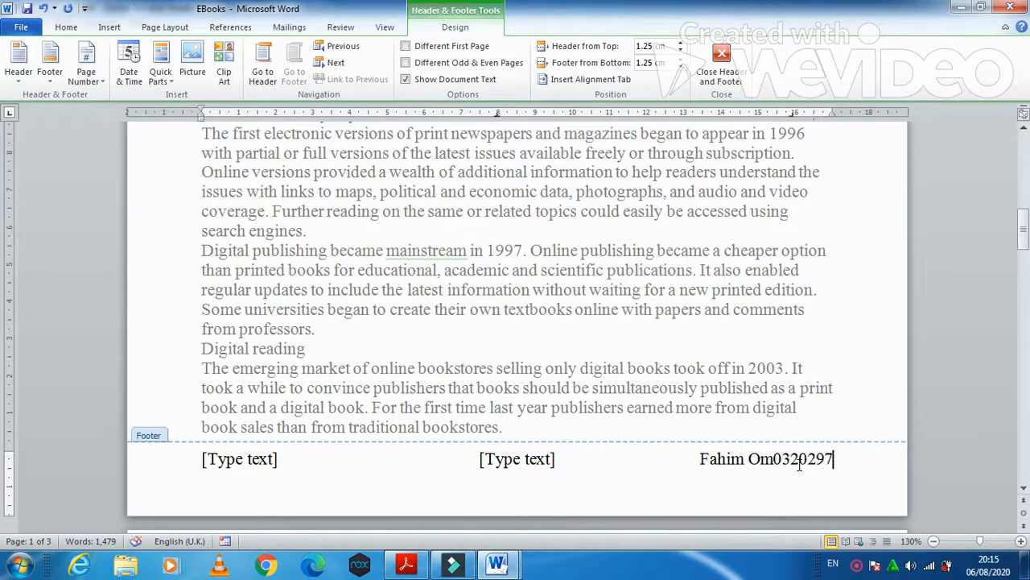
click(799, 463)
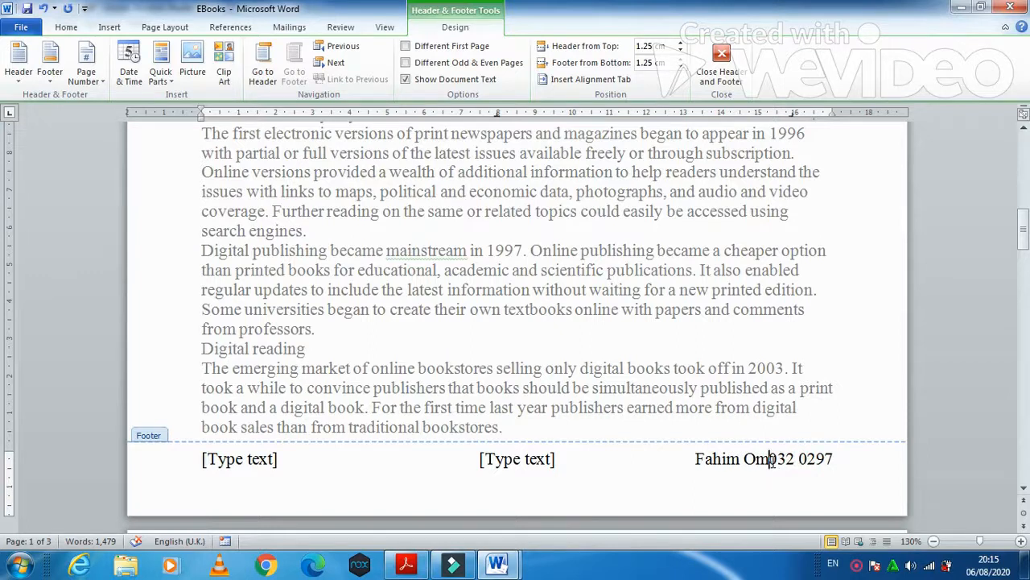
key(BackSpace)
text(M)
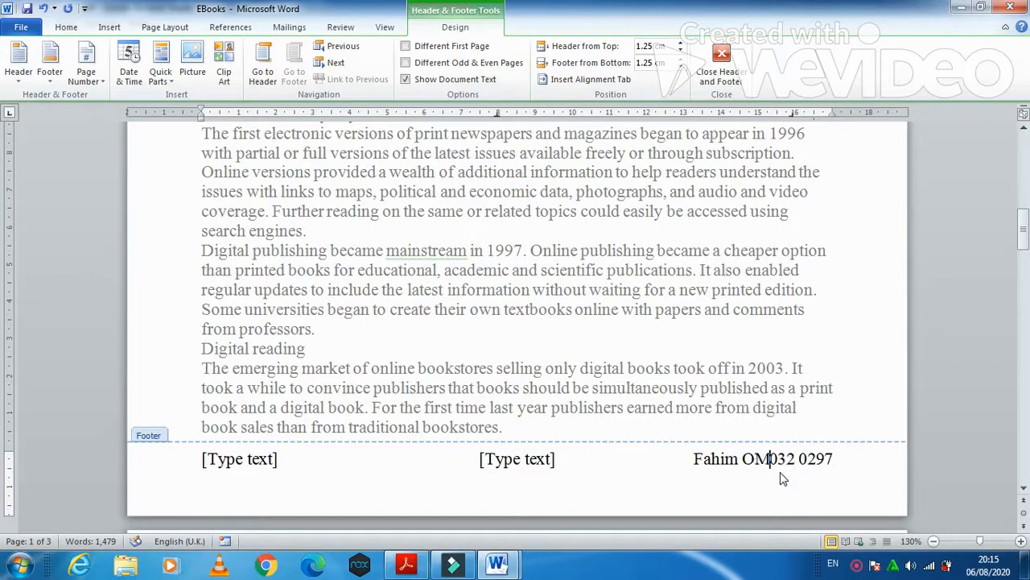
- Delete the centre and left footer placeholders, close the footer and save EBooks
click(533, 465)
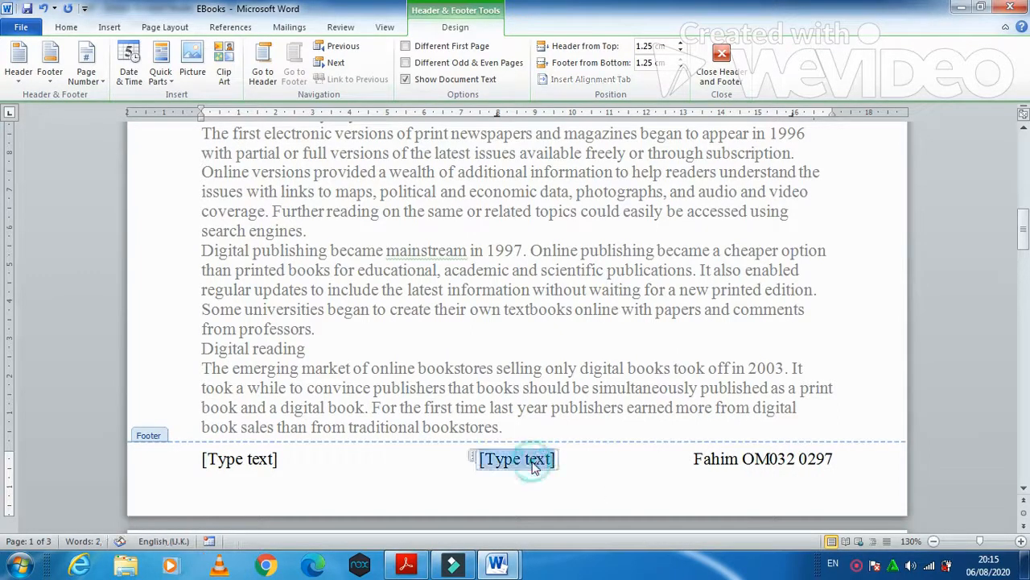
key(Delete)
click(239, 458)
key(Delete)
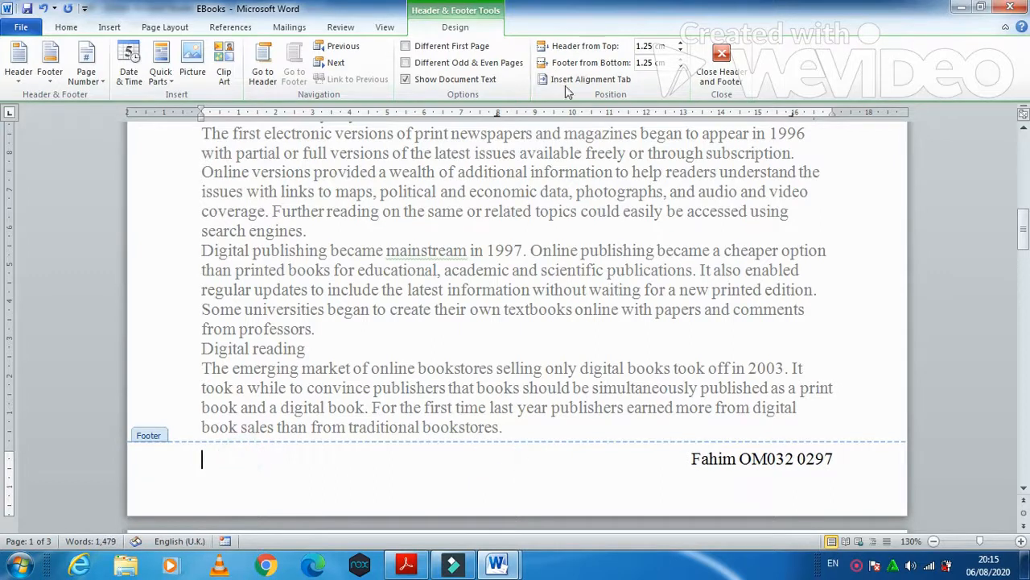
click(720, 64)
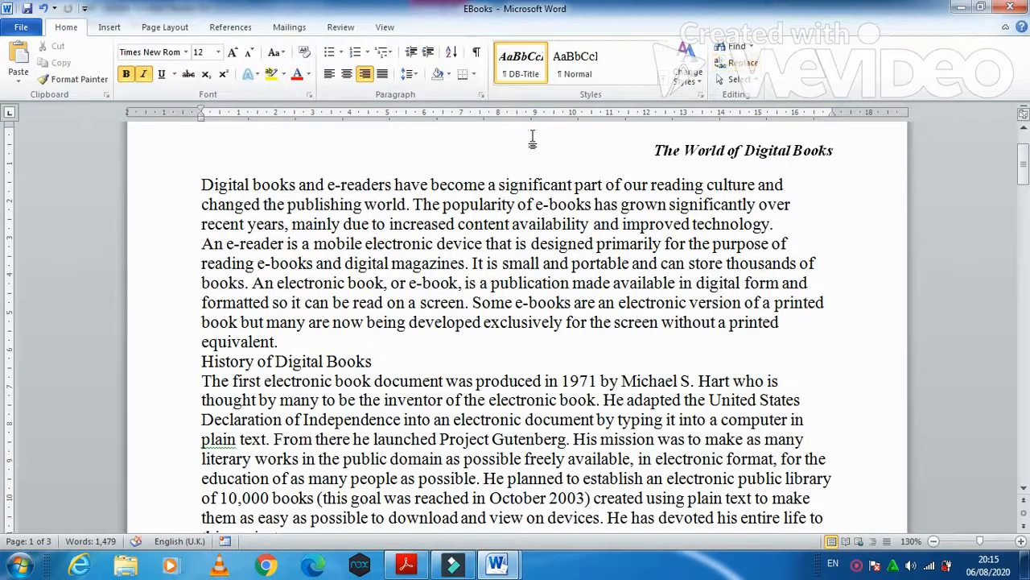
click(26, 8)
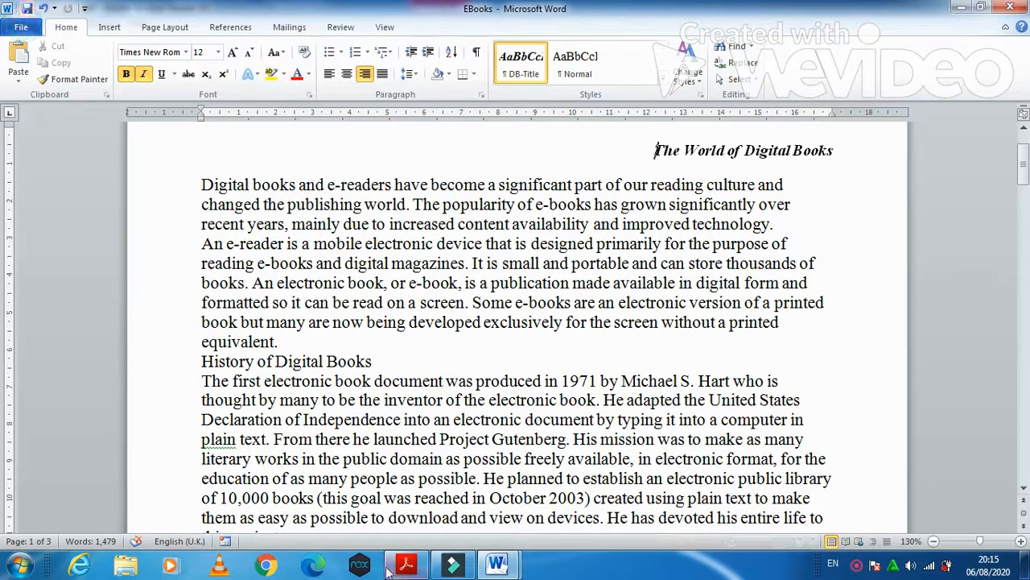
click(406, 564)
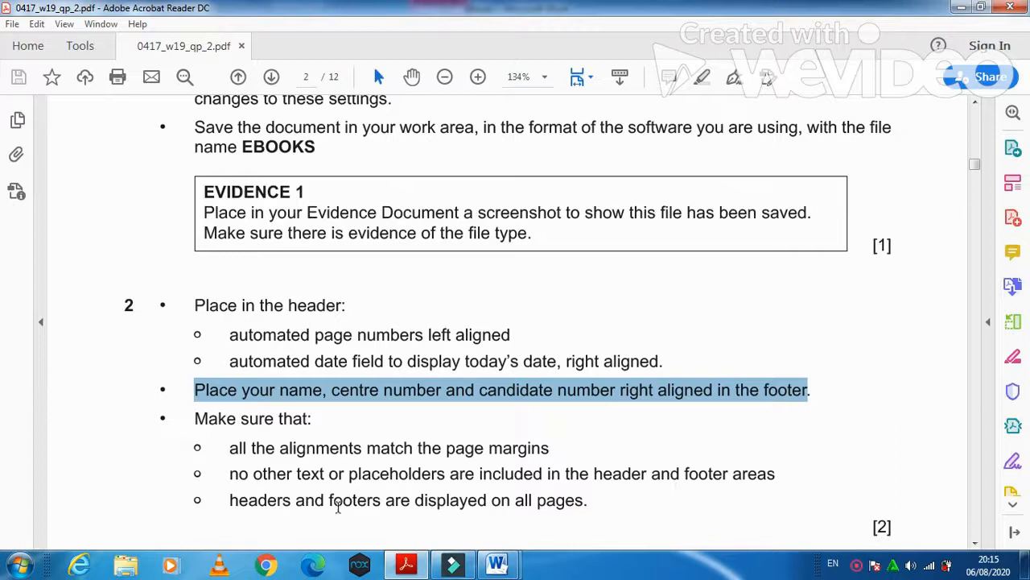
- Mark the headers/footers requirement, scroll to question 3's house style table and select DB-Subtitle
drag(228, 501, 585, 501)
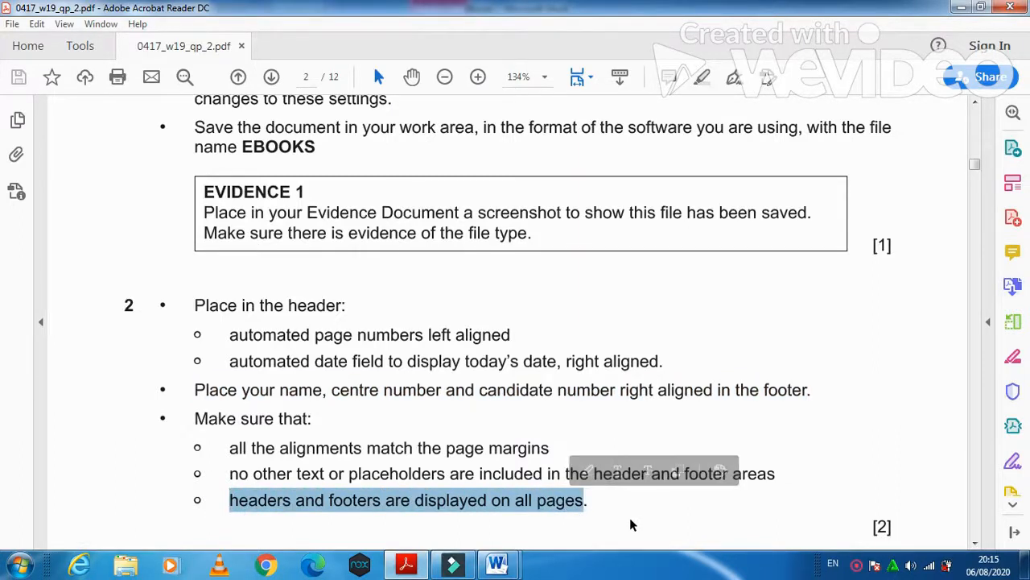
scroll(631, 525, down, 9)
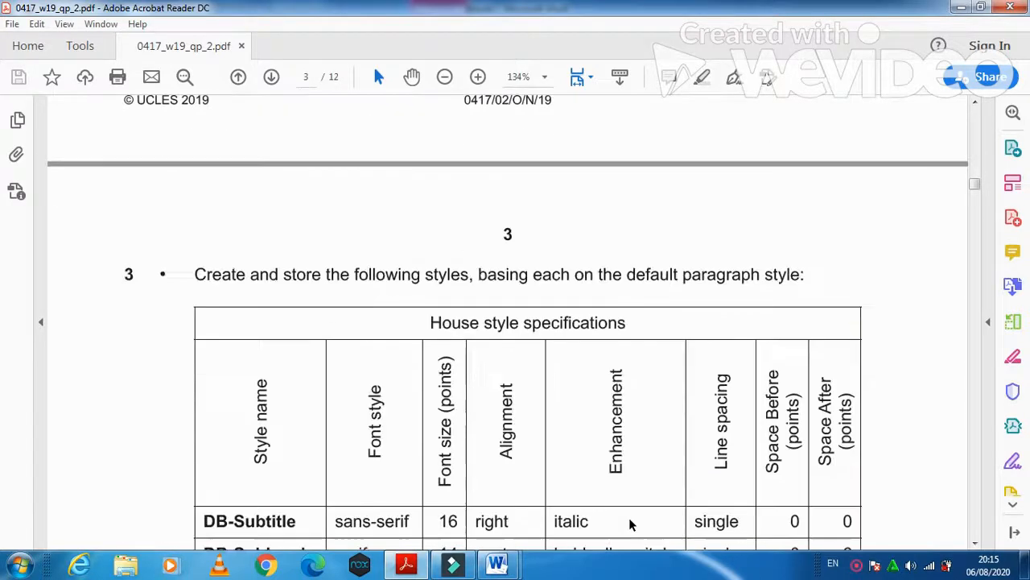
scroll(632, 524, down, 1)
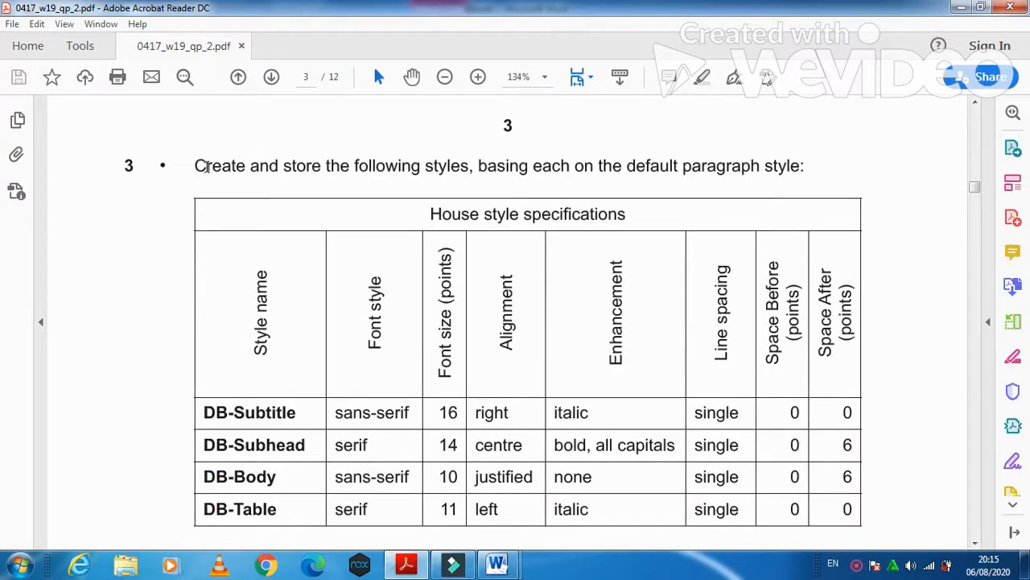
drag(187, 170, 797, 182)
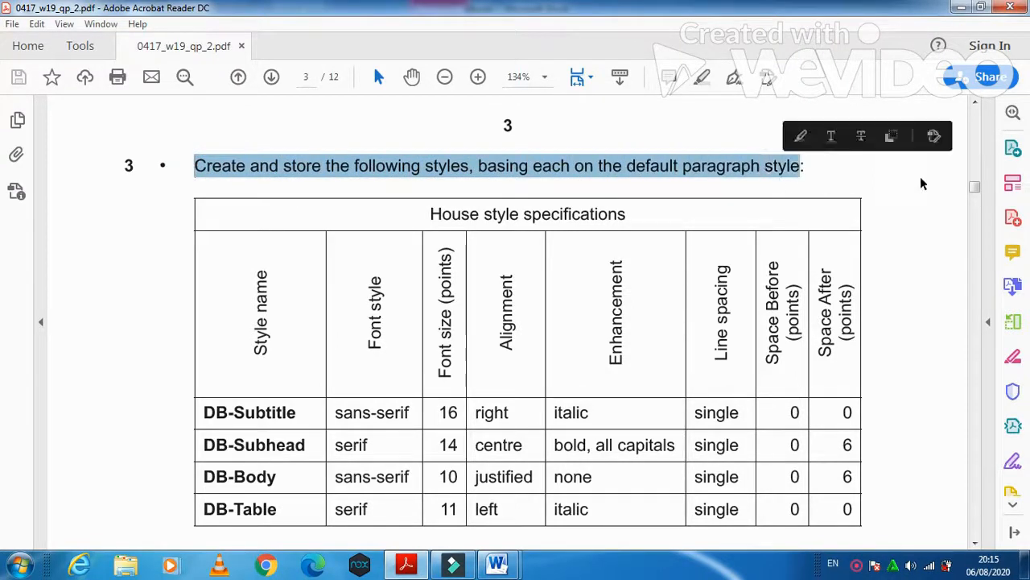
drag(978, 188, 979, 190)
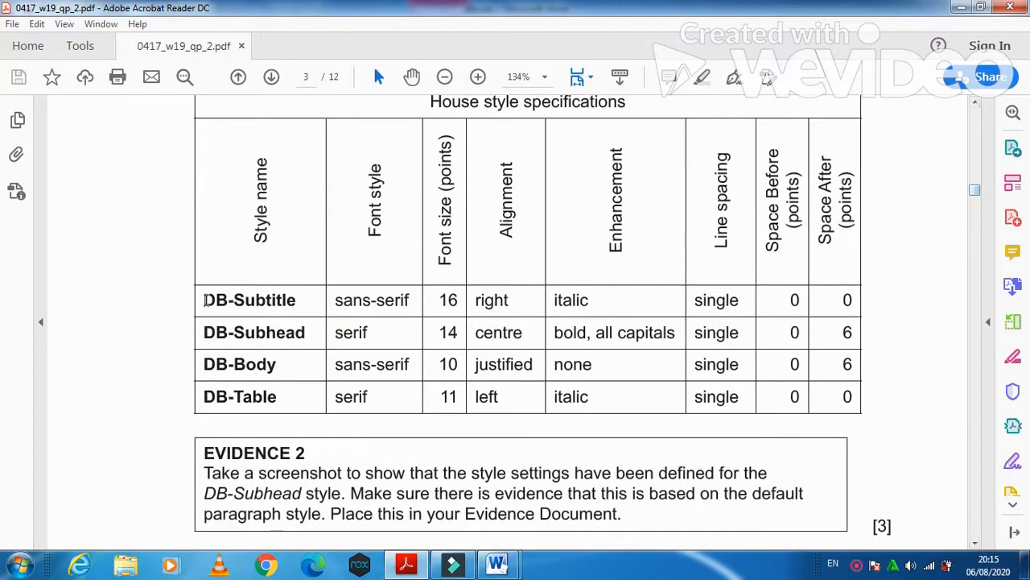
drag(204, 300, 301, 301)
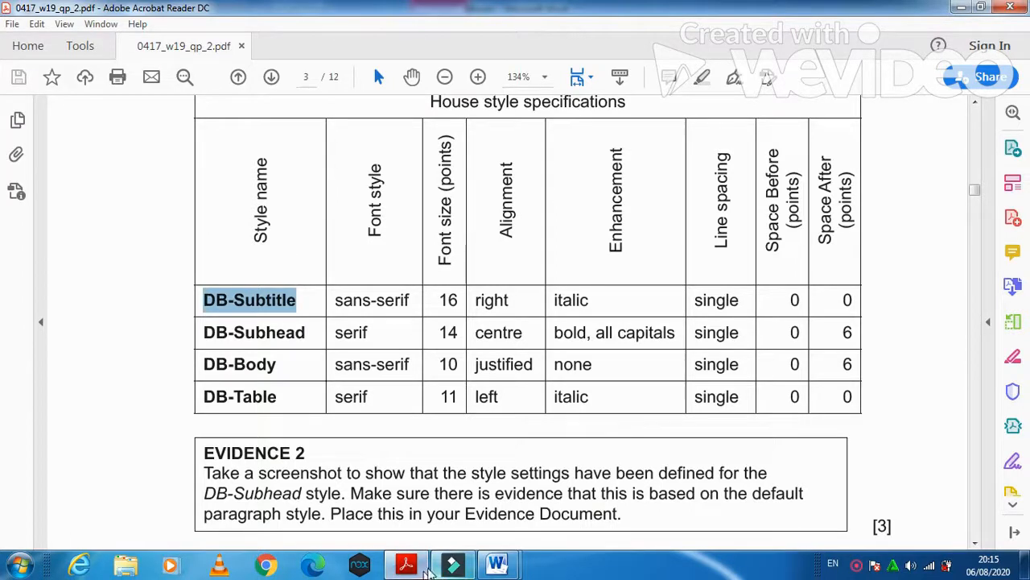
- Start a new quick style named DB-Subtitle from an empty paragraph below the text
mouse_move(496, 569)
click(541, 499)
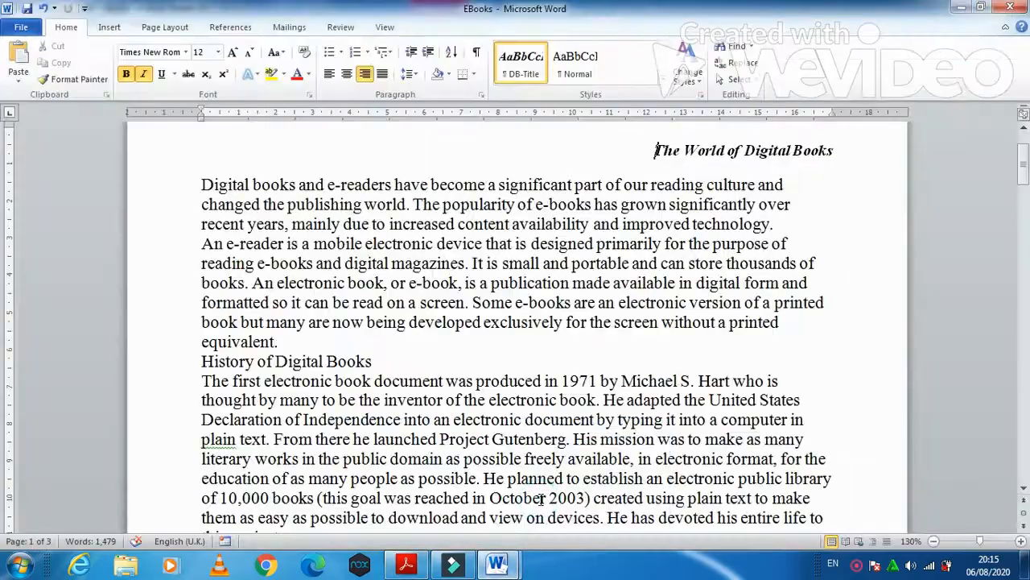
drag(1023, 161, 1024, 366)
drag(2, 373, 5, 453)
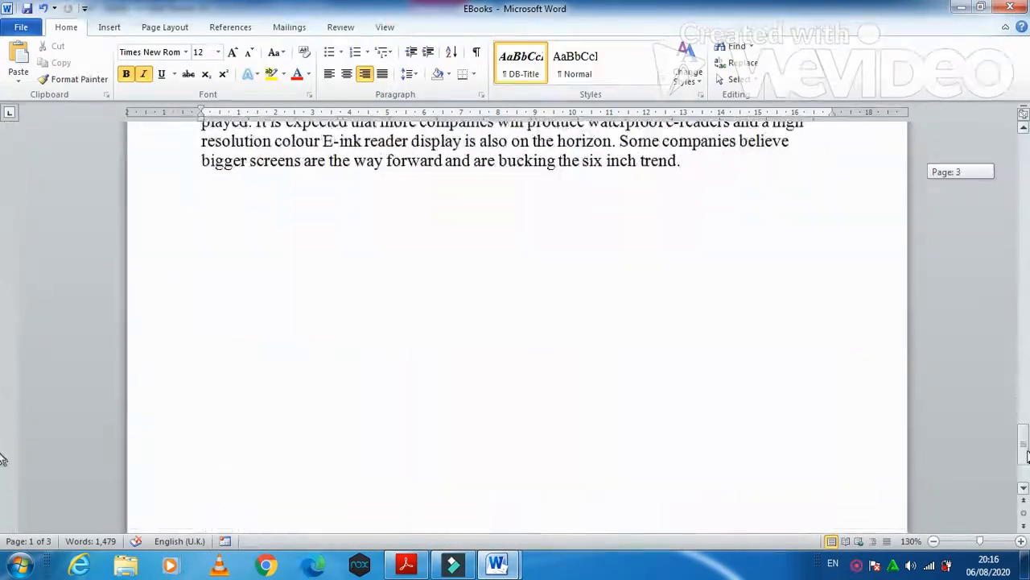
click(452, 303)
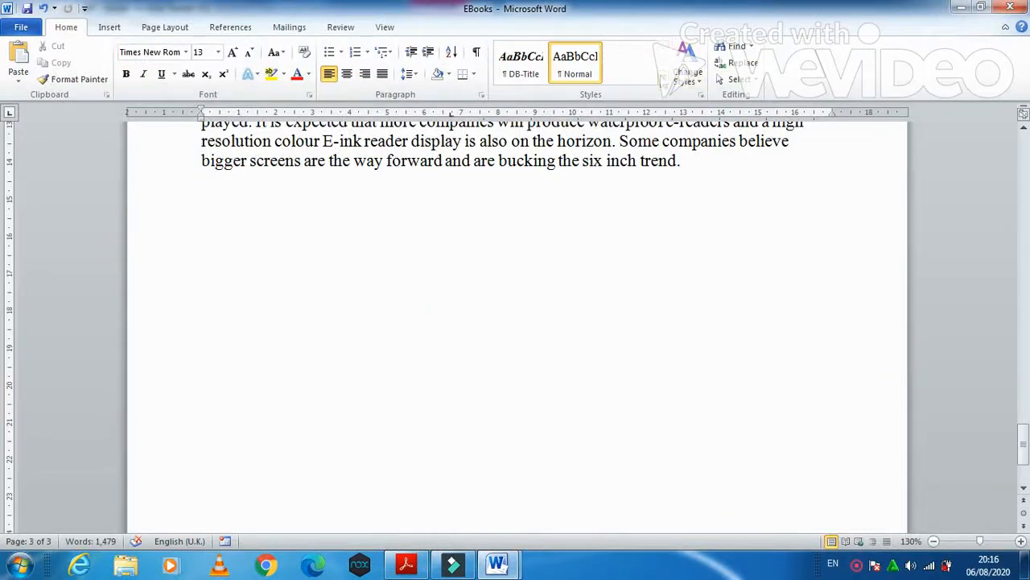
click(663, 79)
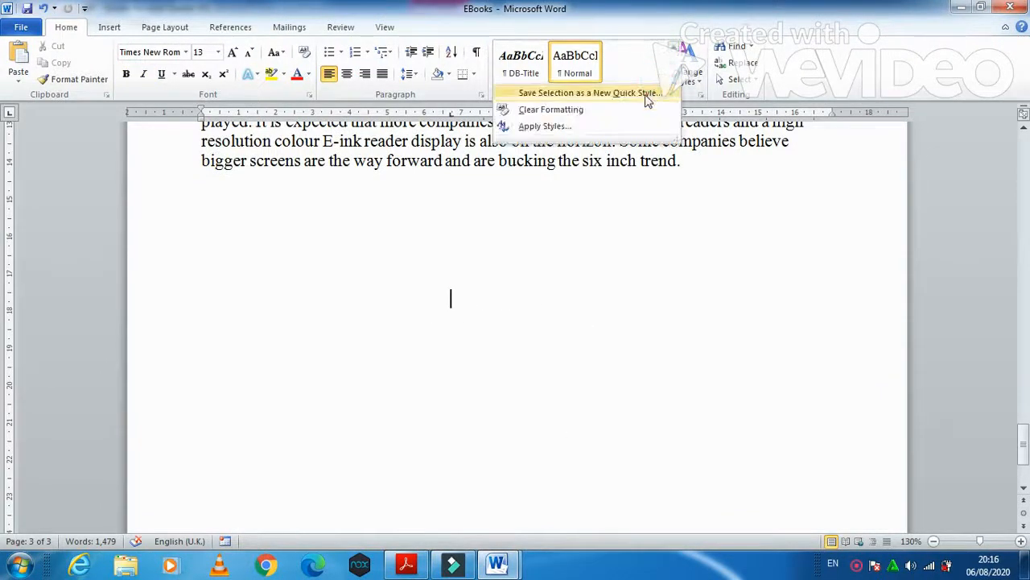
click(646, 95)
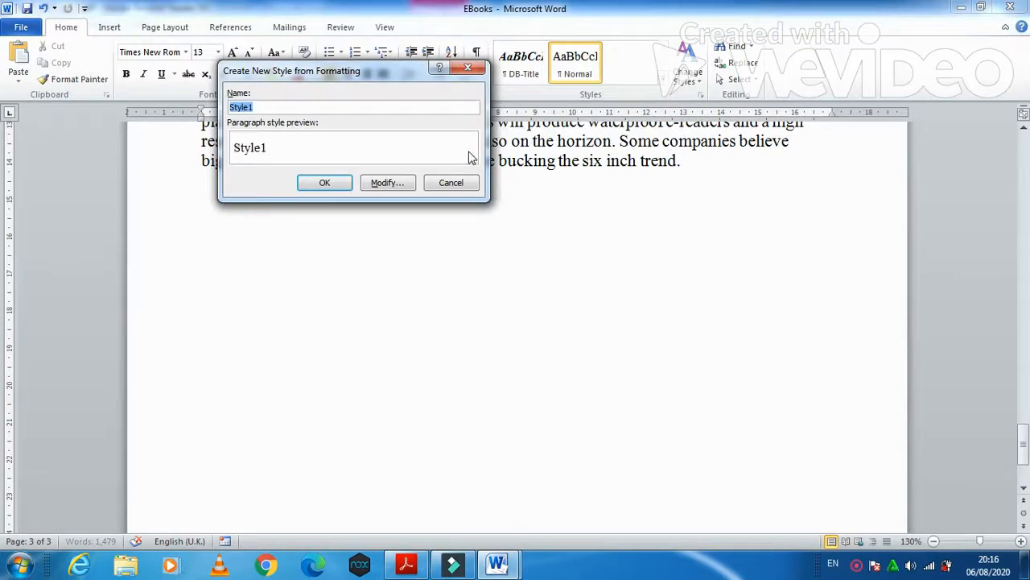
text(DB-Subtitle)
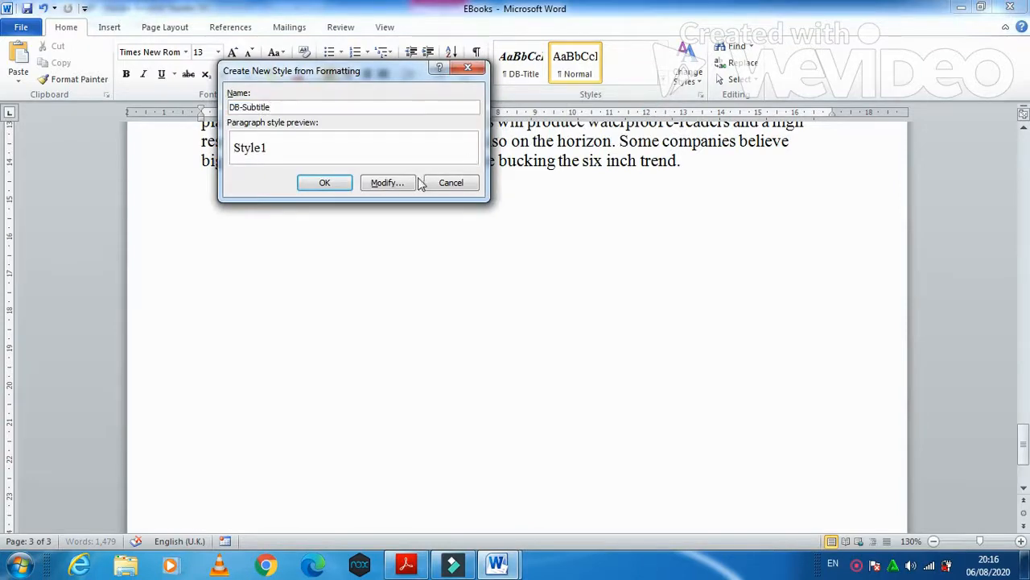
click(389, 183)
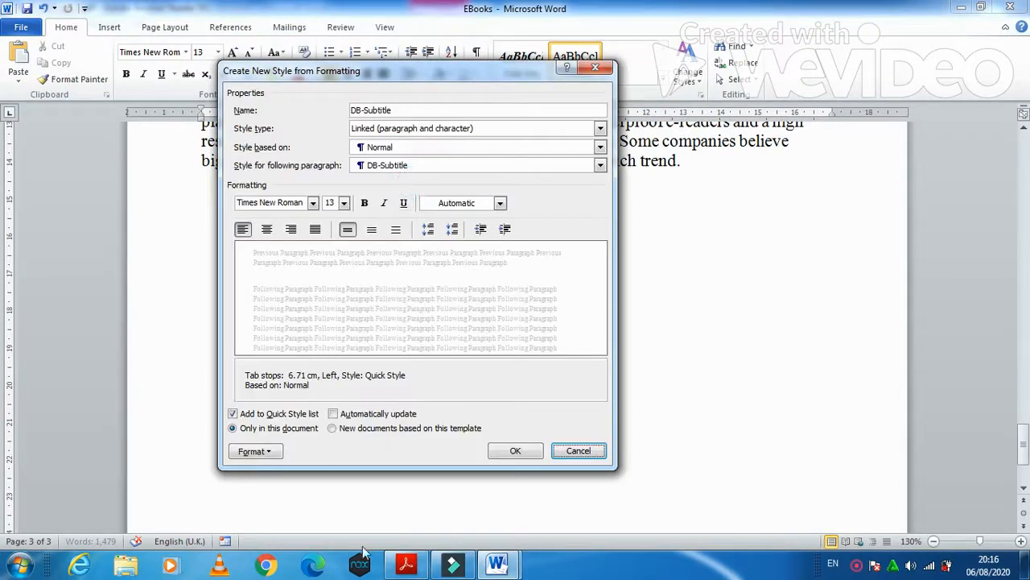
- Set the DB-Subtitle style to Arial 16 pt, right-aligned and italic, per the exam specification
click(406, 563)
drag(336, 307, 742, 300)
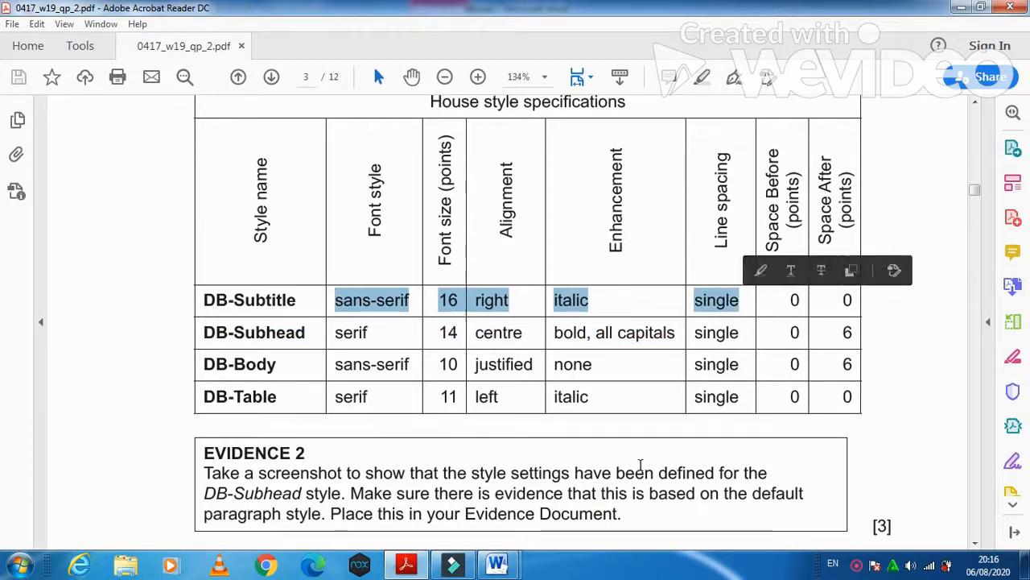
mouse_move(507, 569)
click(585, 513)
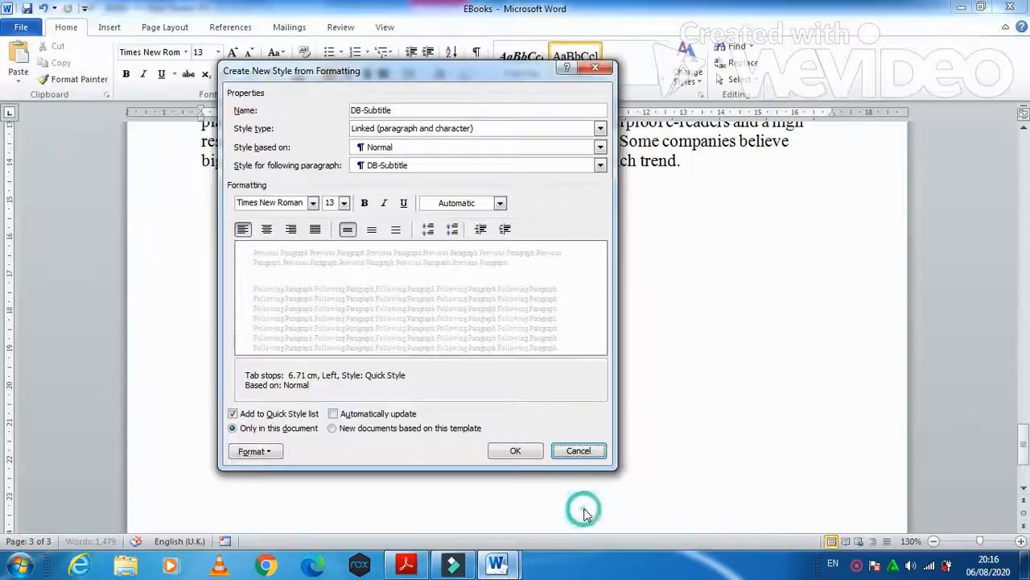
click(313, 205)
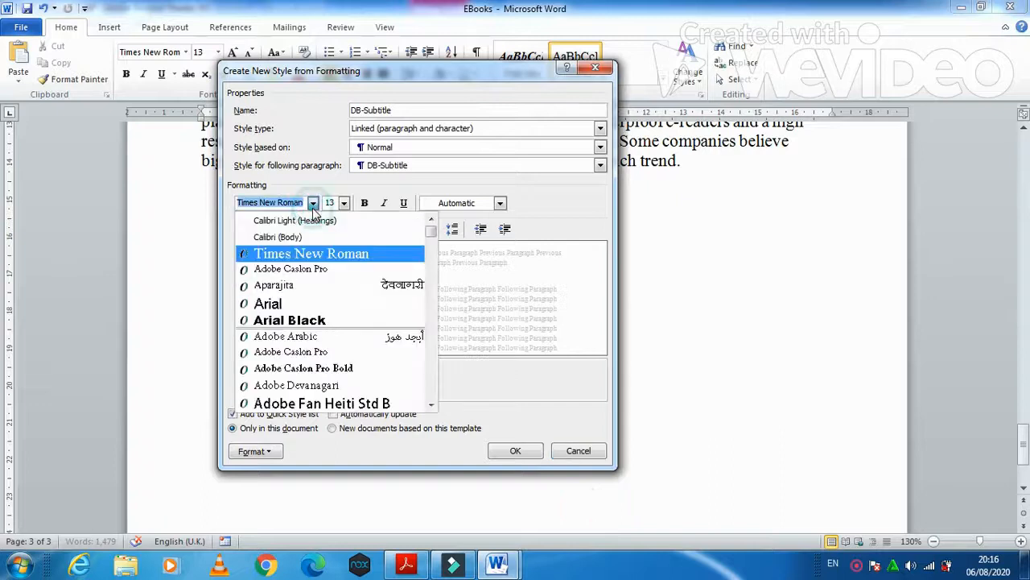
click(291, 300)
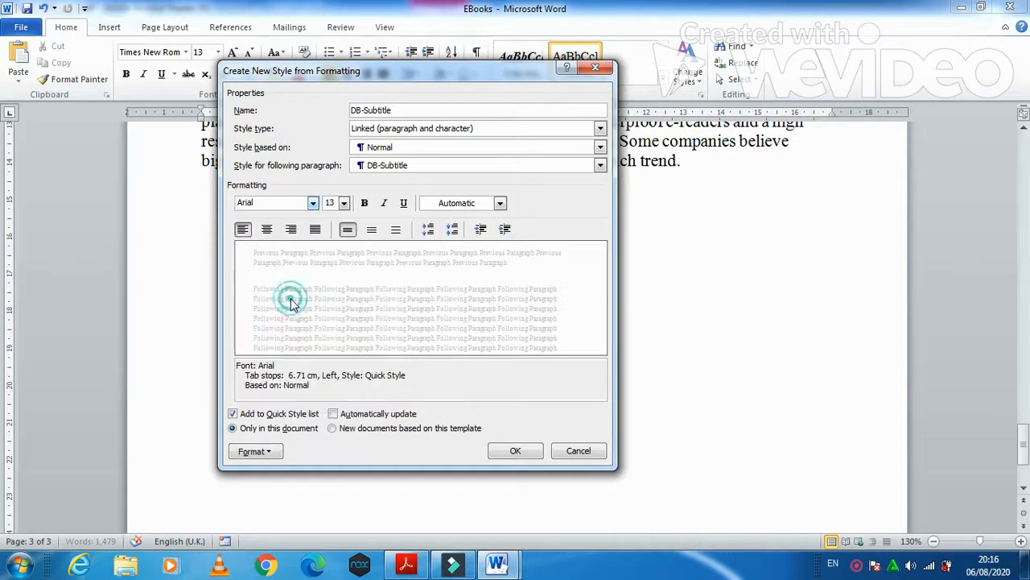
click(344, 203)
click(333, 277)
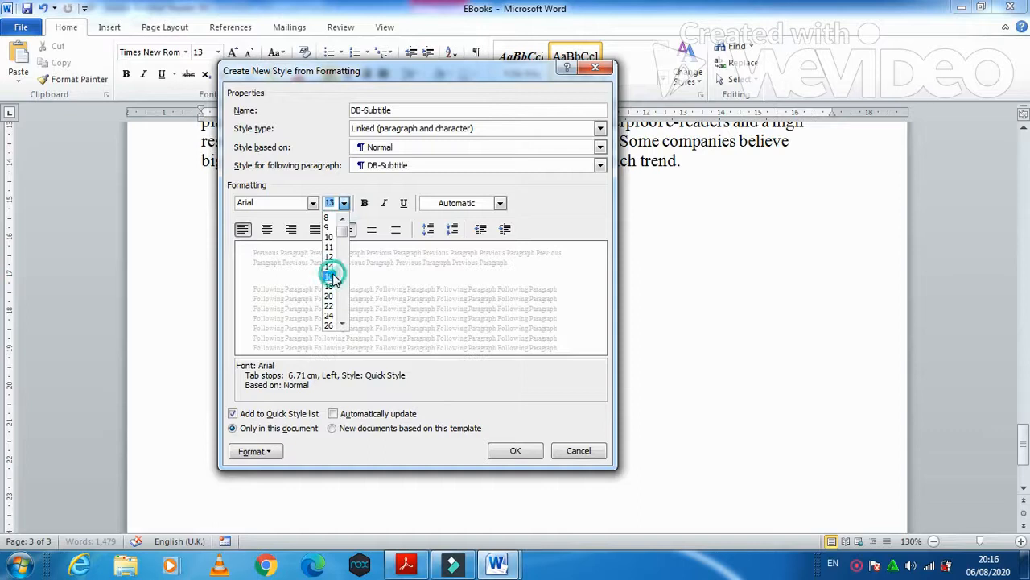
click(409, 566)
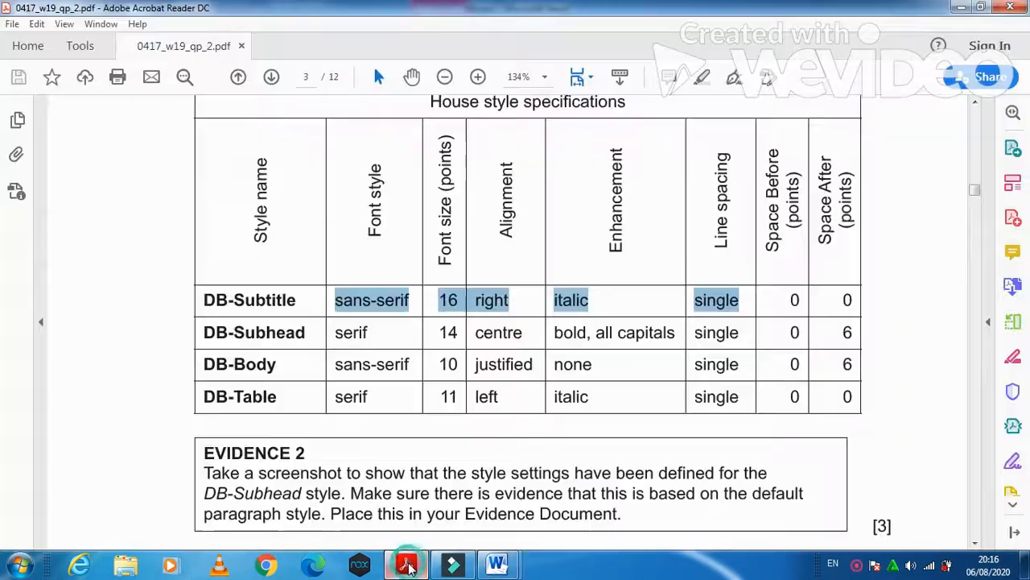
click(408, 566)
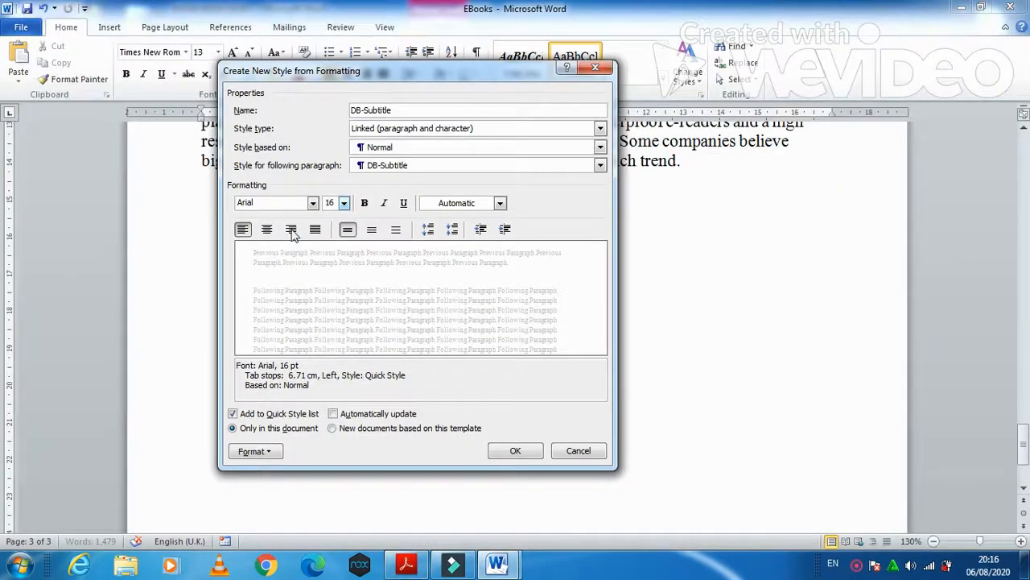
click(292, 231)
click(385, 204)
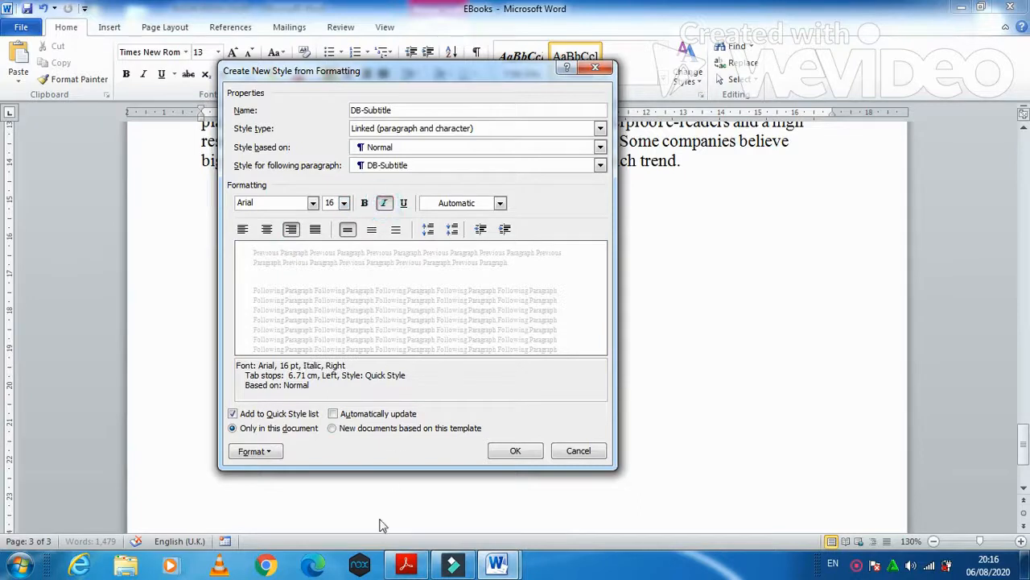
click(406, 566)
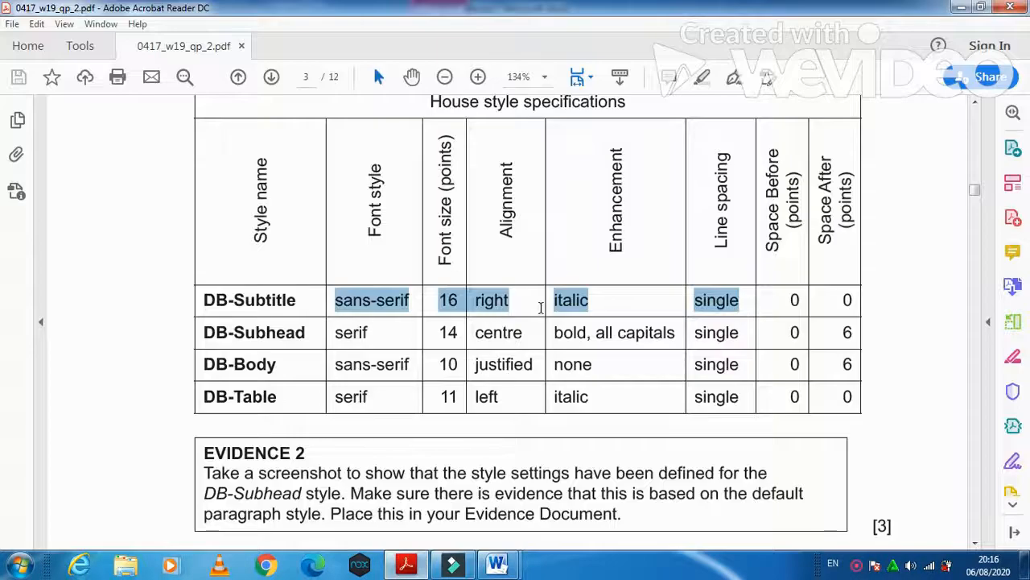
click(407, 566)
- Give DB-Subtitle single line spacing with 0 pt before and after, and save the style
click(270, 452)
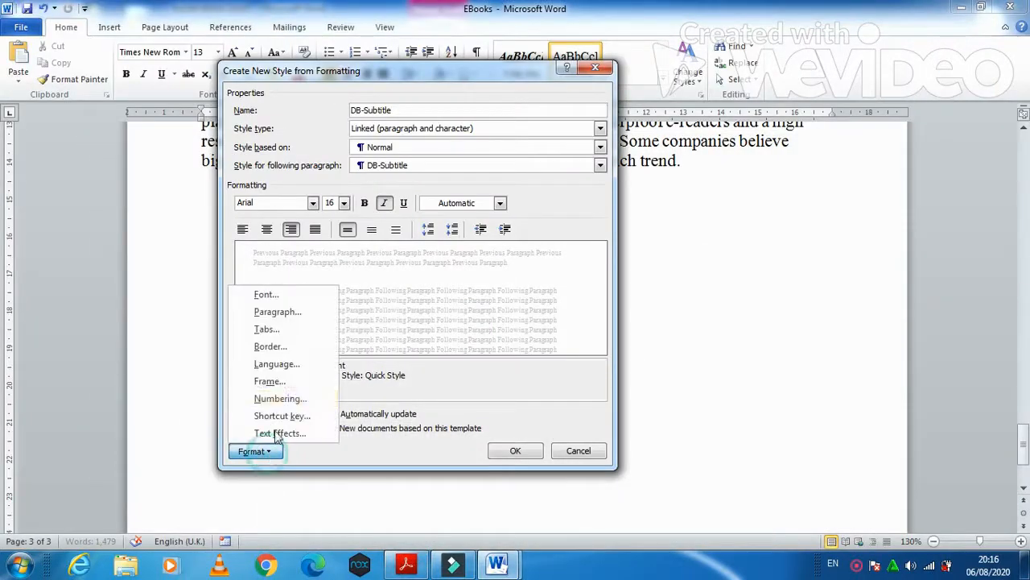
click(298, 314)
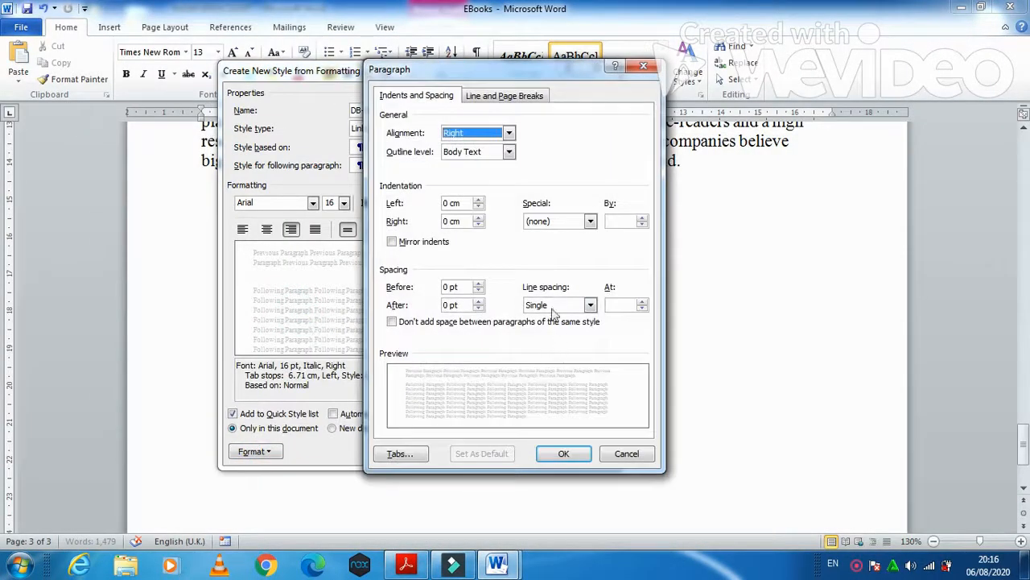
click(565, 453)
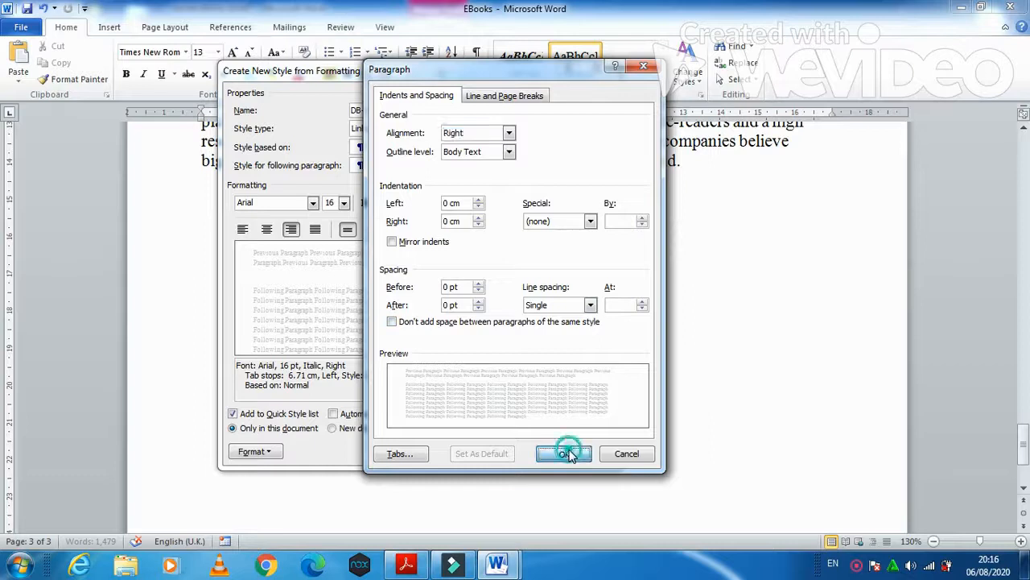
click(530, 452)
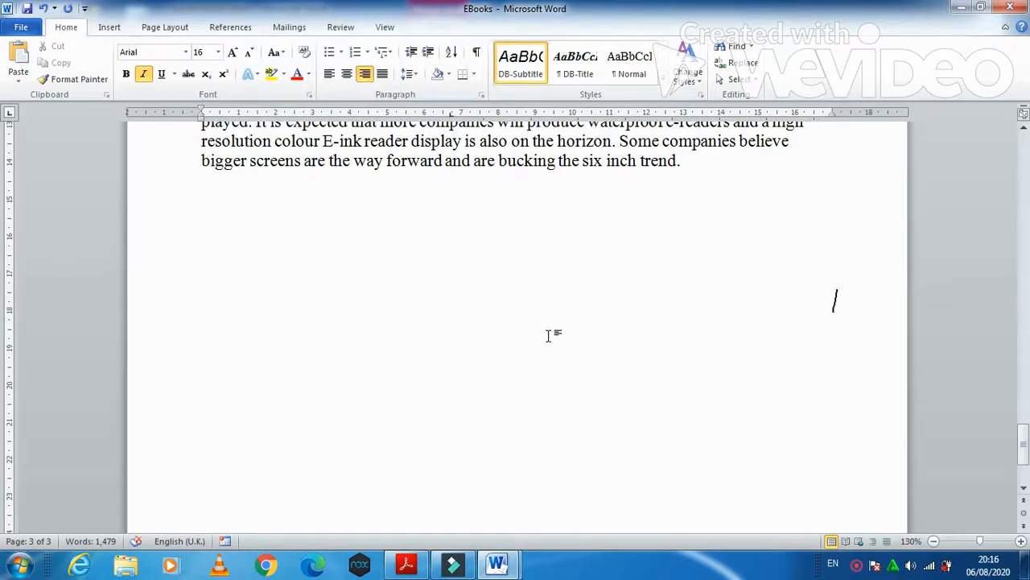
- Read the DB-Subhead specification in the PDF and start a new style named DB-Subhead
click(425, 564)
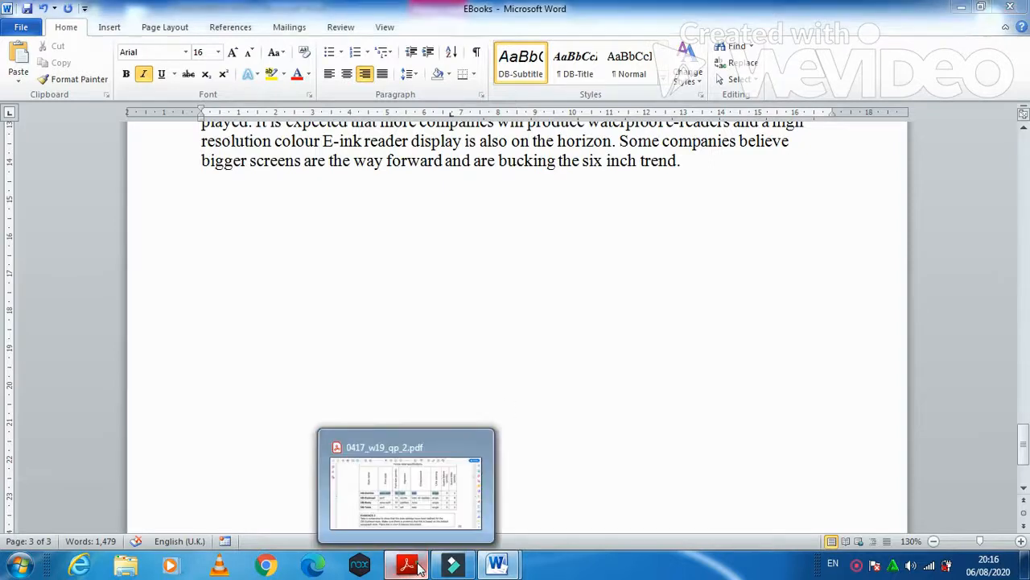
drag(203, 333, 306, 334)
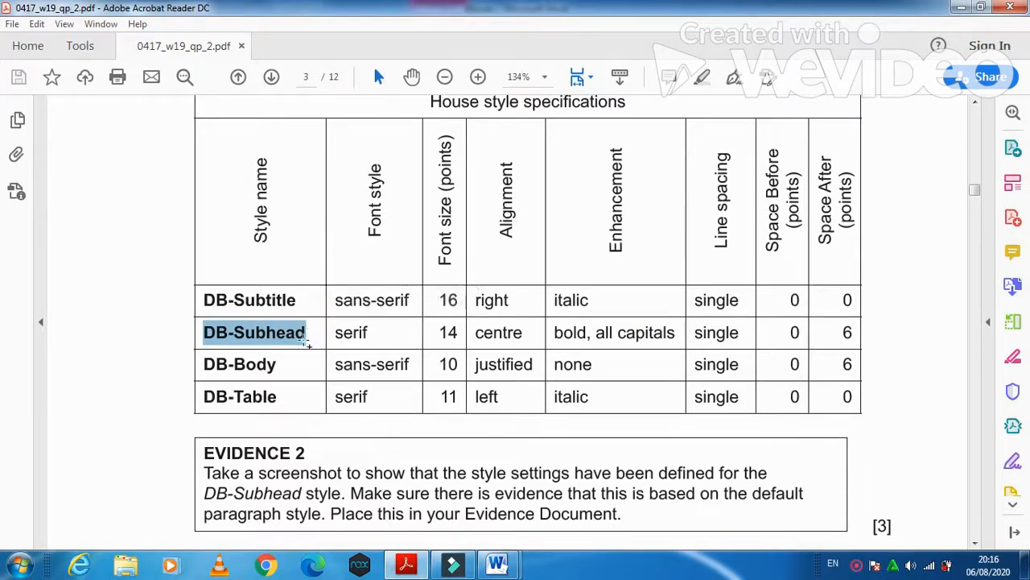
drag(339, 336, 643, 347)
mouse_move(496, 563)
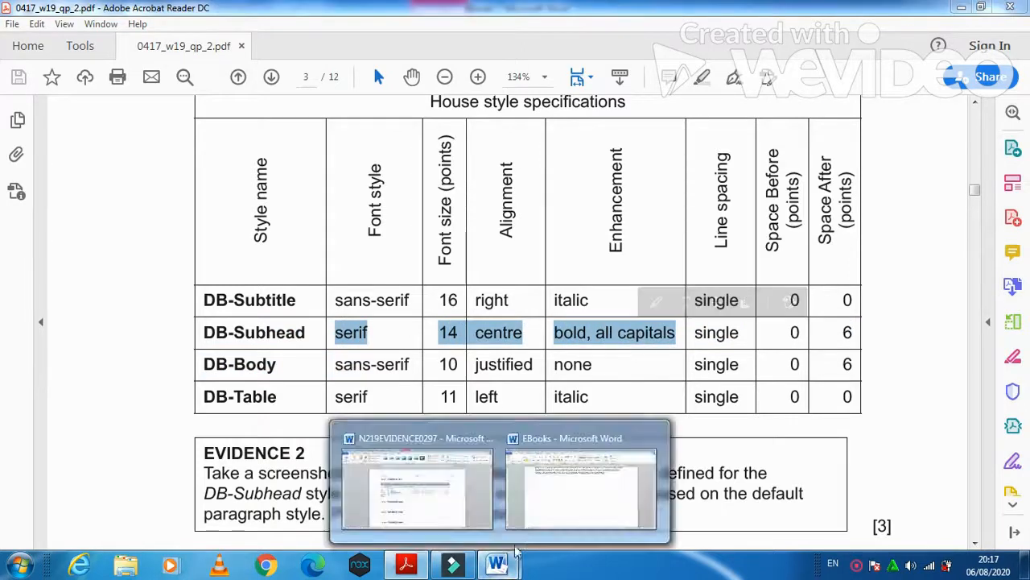
click(541, 491)
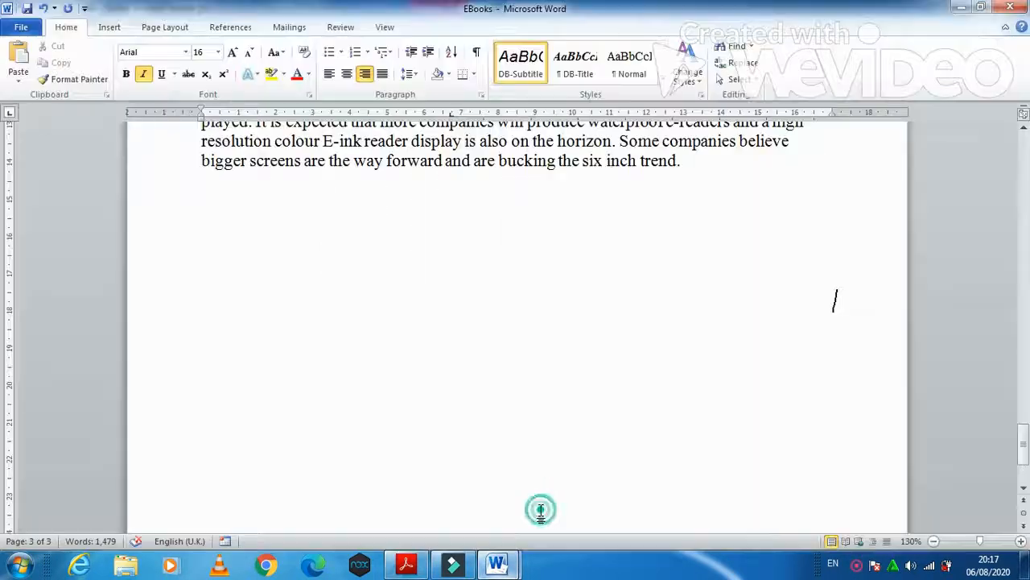
click(663, 79)
click(620, 96)
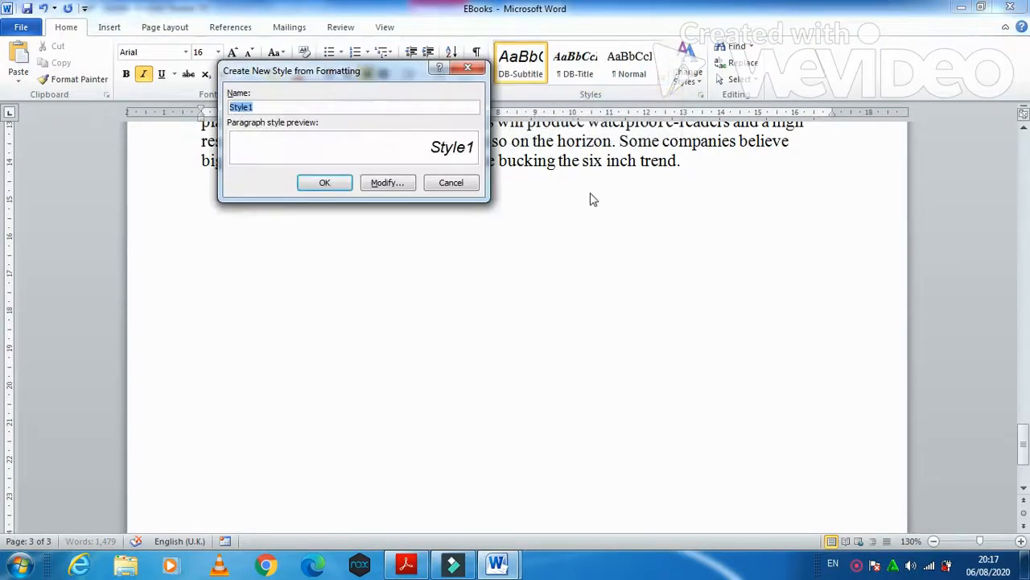
text(DB-Subhead)
click(380, 182)
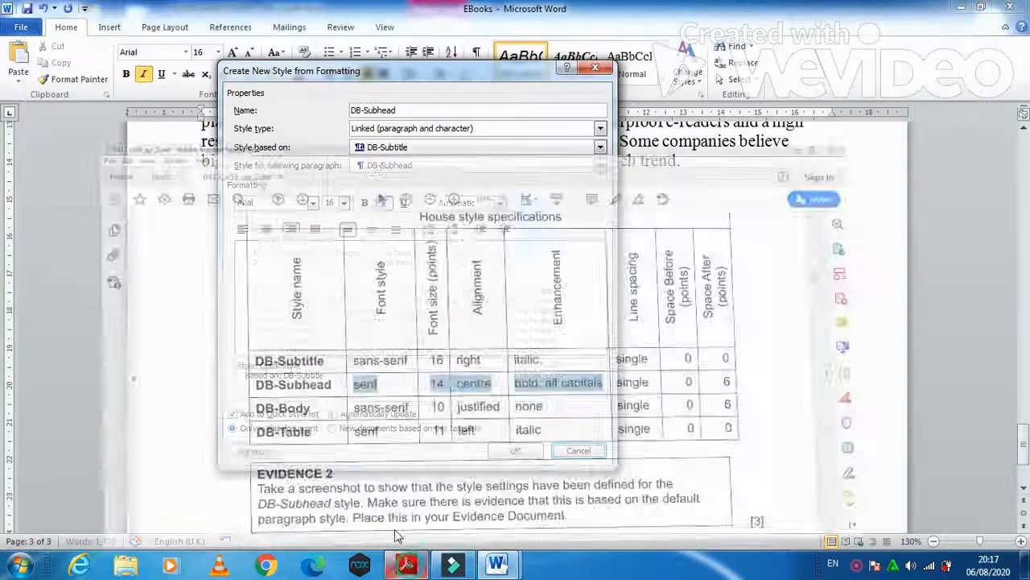
- Set DB-Subhead to Times New Roman 14 pt, centred, bold and not italic
click(313, 203)
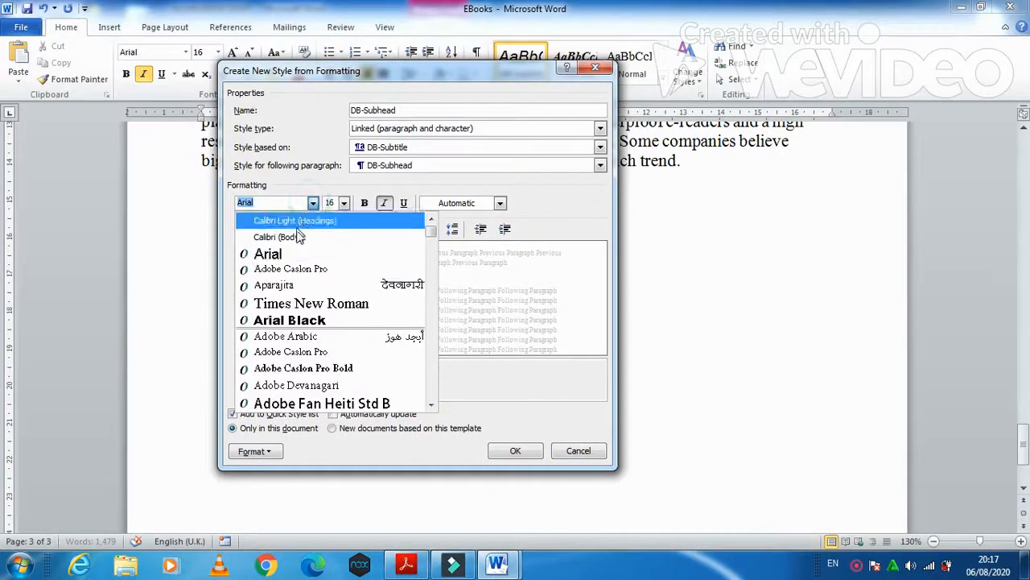
click(294, 304)
click(405, 566)
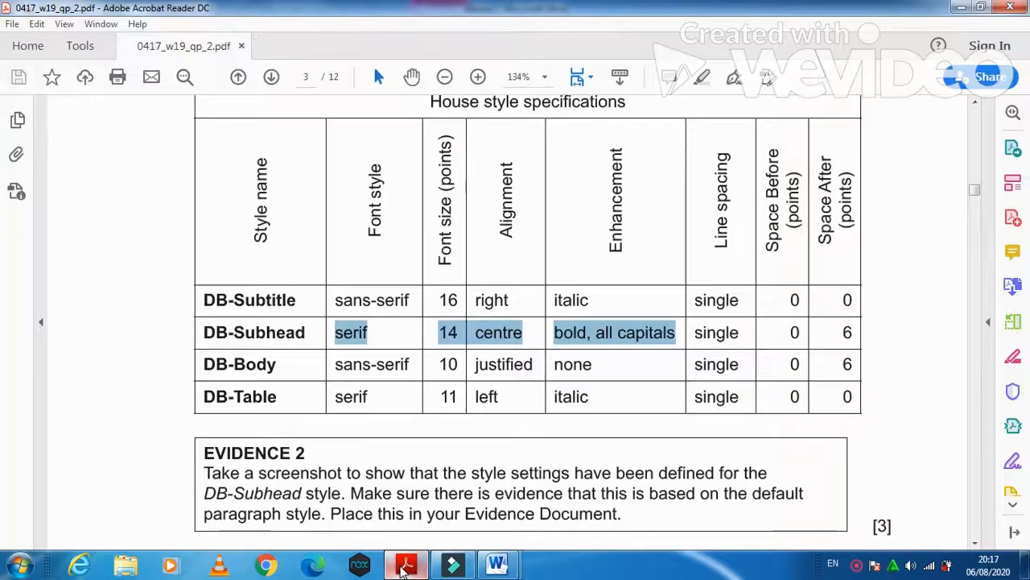
click(405, 566)
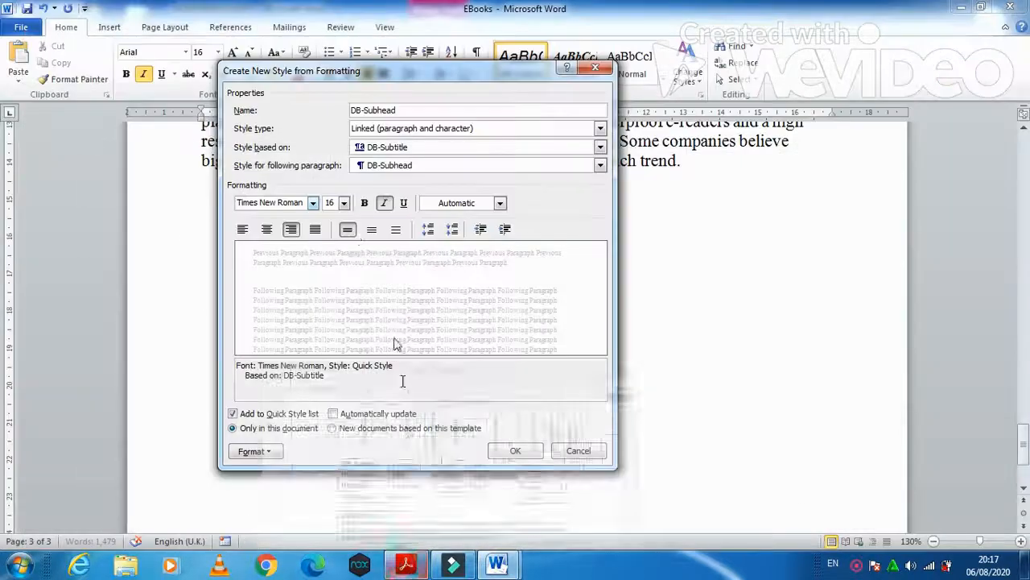
click(343, 203)
click(329, 266)
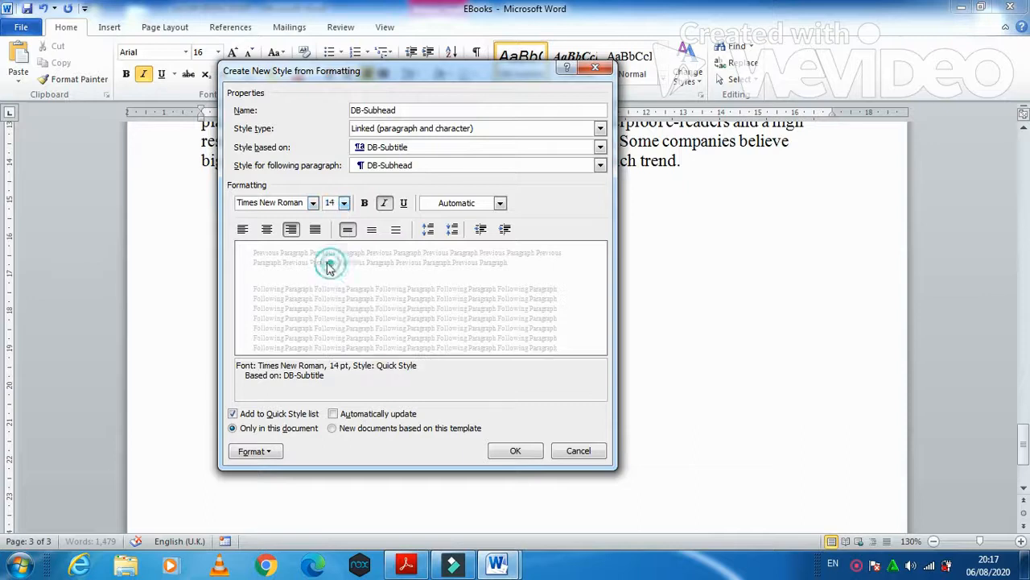
click(266, 229)
click(384, 203)
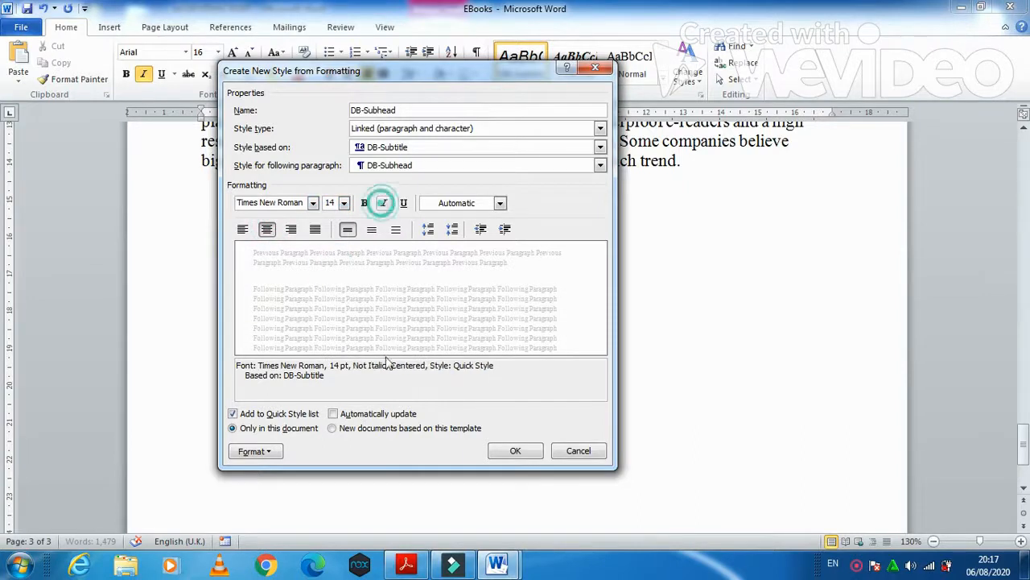
click(400, 570)
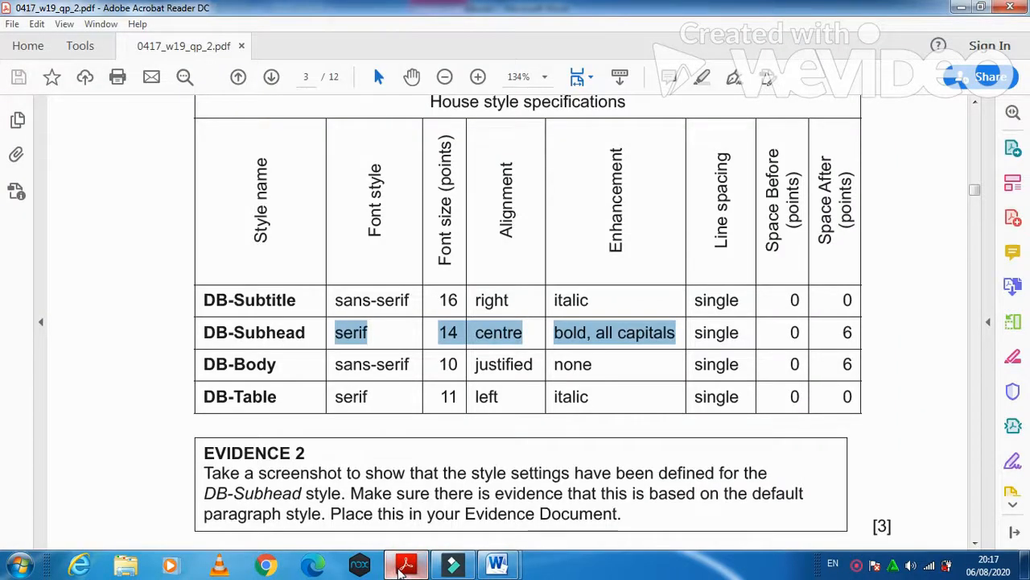
click(400, 570)
click(364, 203)
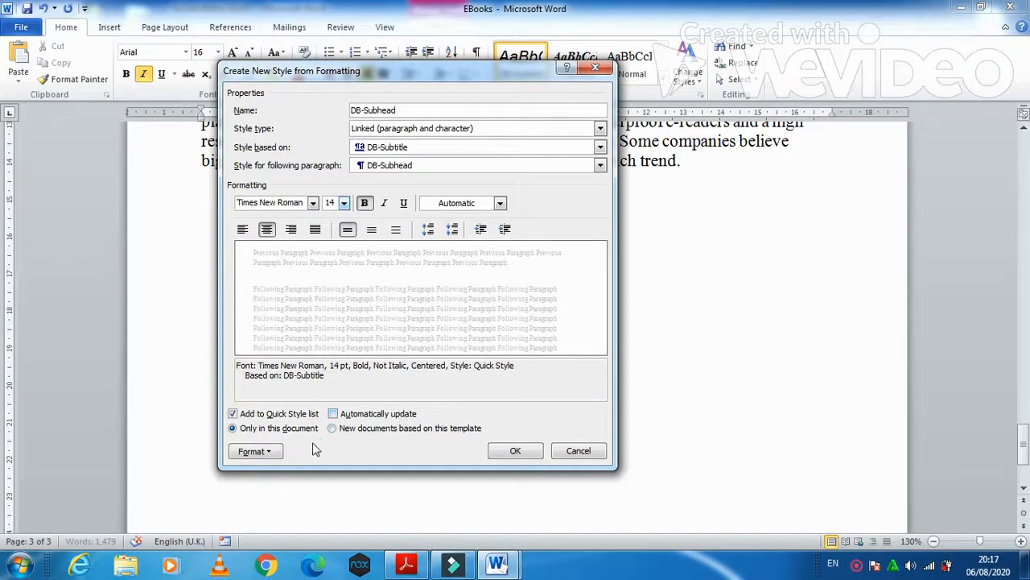
- Make the DB-Subhead style all capitals through its font settings
click(273, 454)
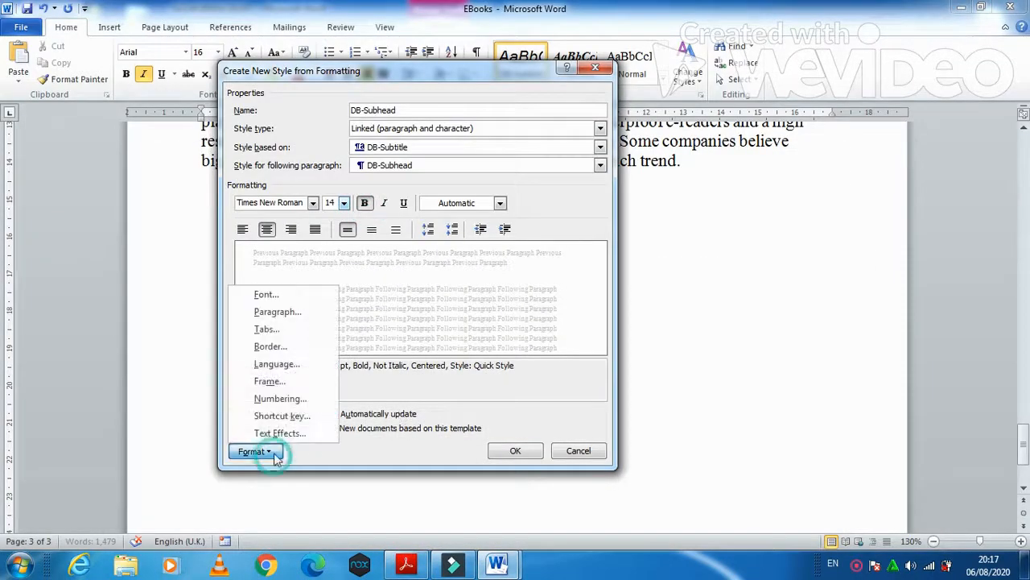
click(302, 312)
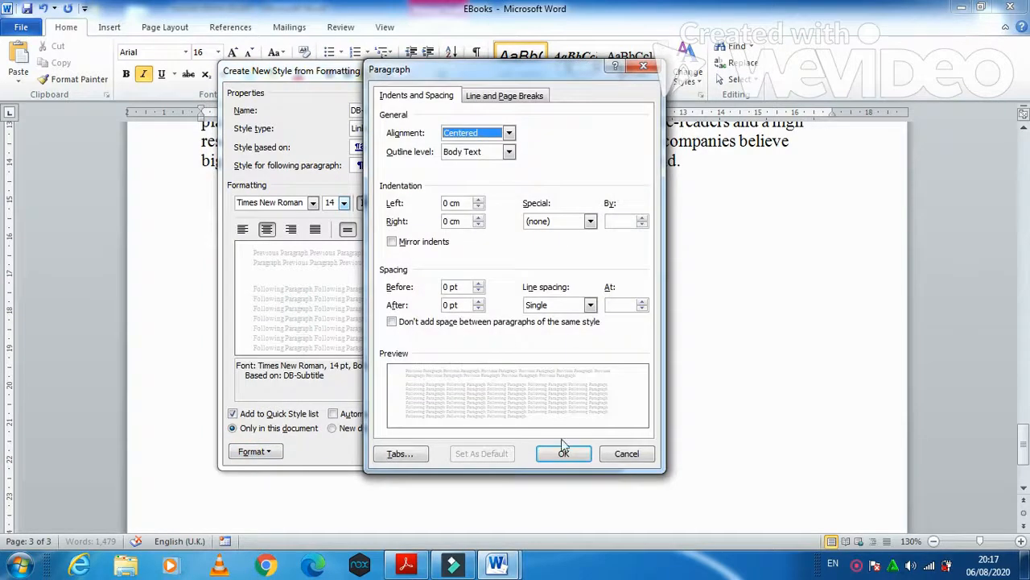
click(627, 453)
click(262, 450)
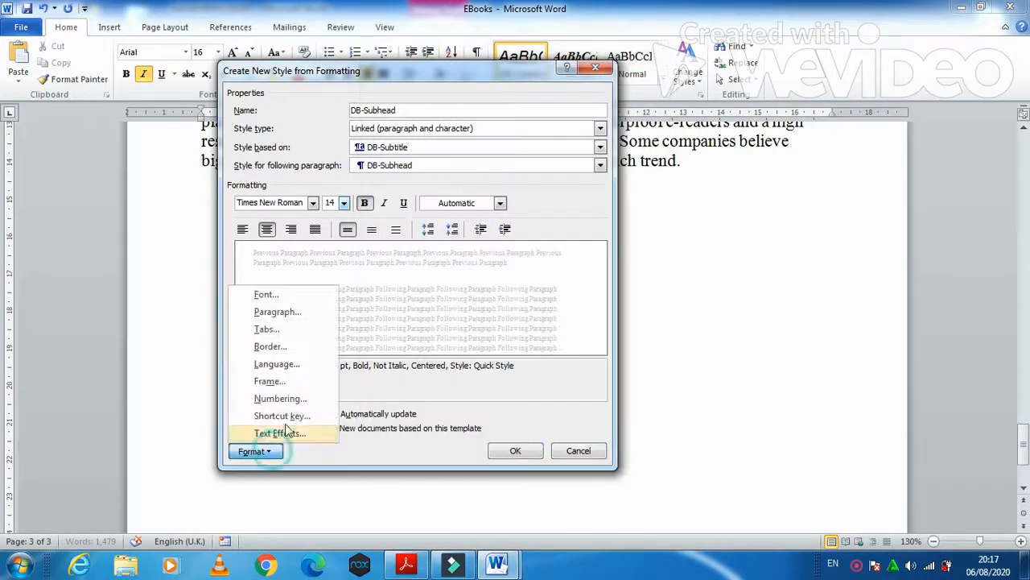
click(291, 294)
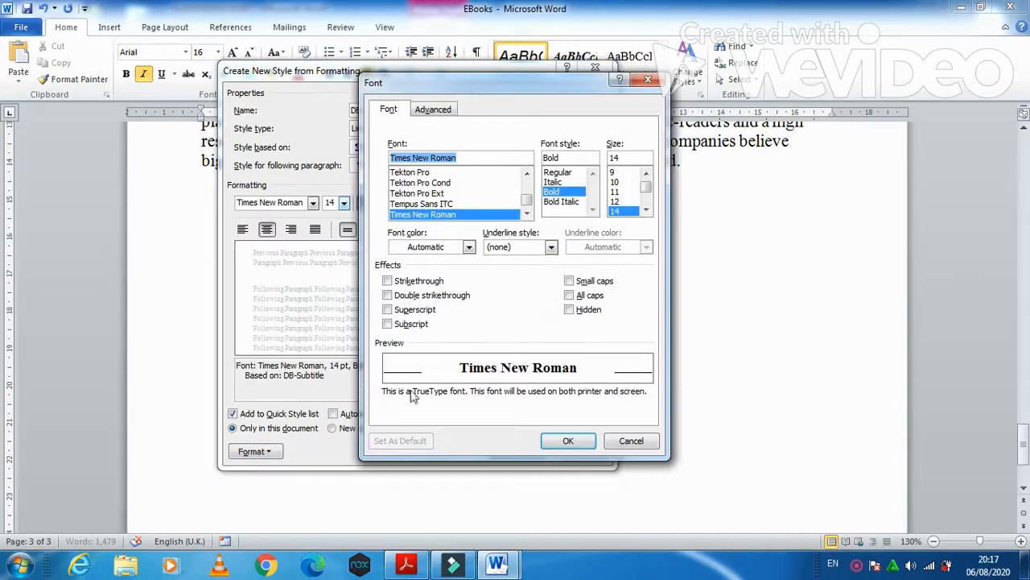
click(570, 296)
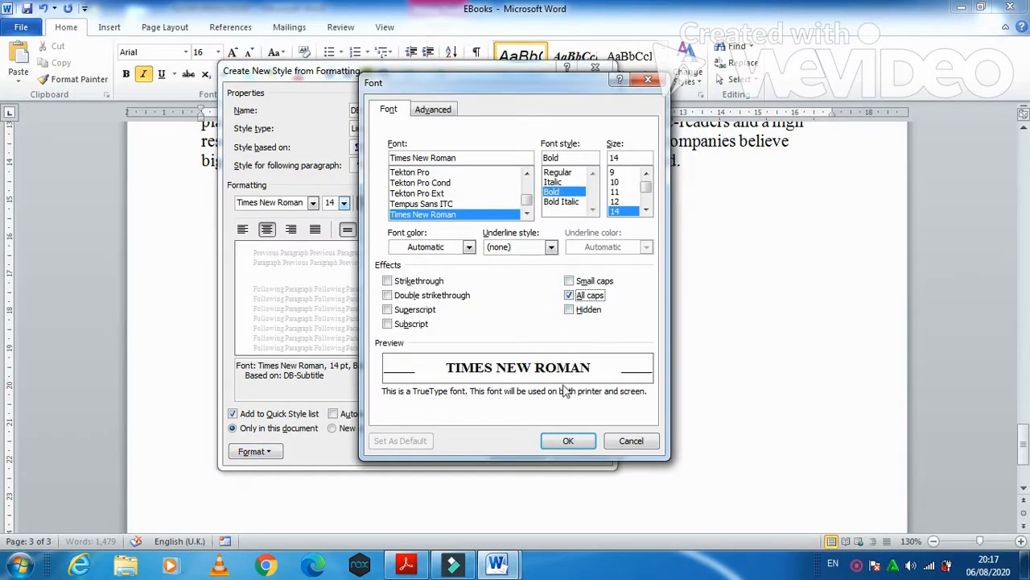
click(567, 442)
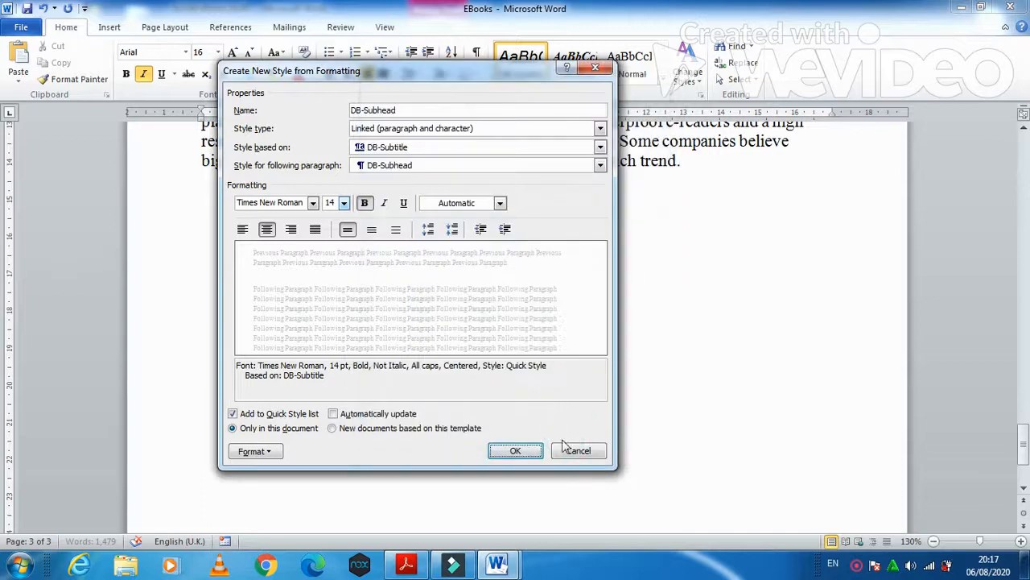
- Set DB-Subhead's spacing after to 6 pt and save the style
click(405, 566)
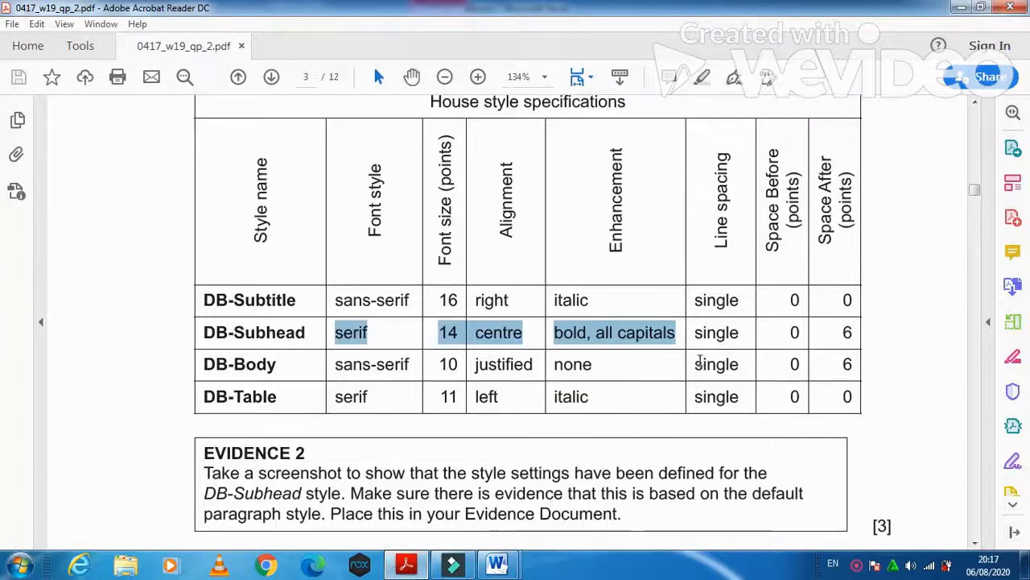
click(409, 564)
click(254, 451)
click(301, 313)
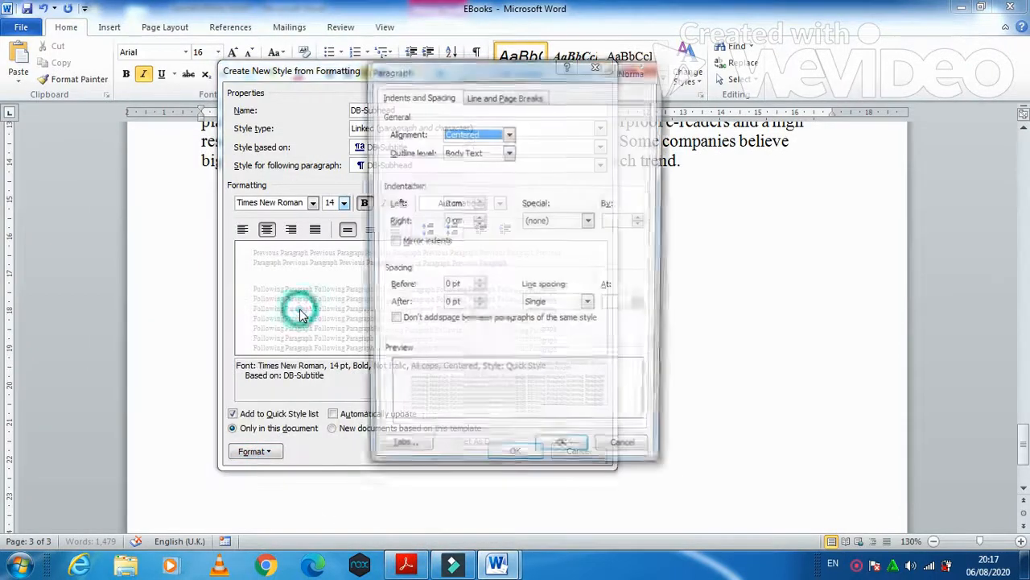
double_click(447, 304)
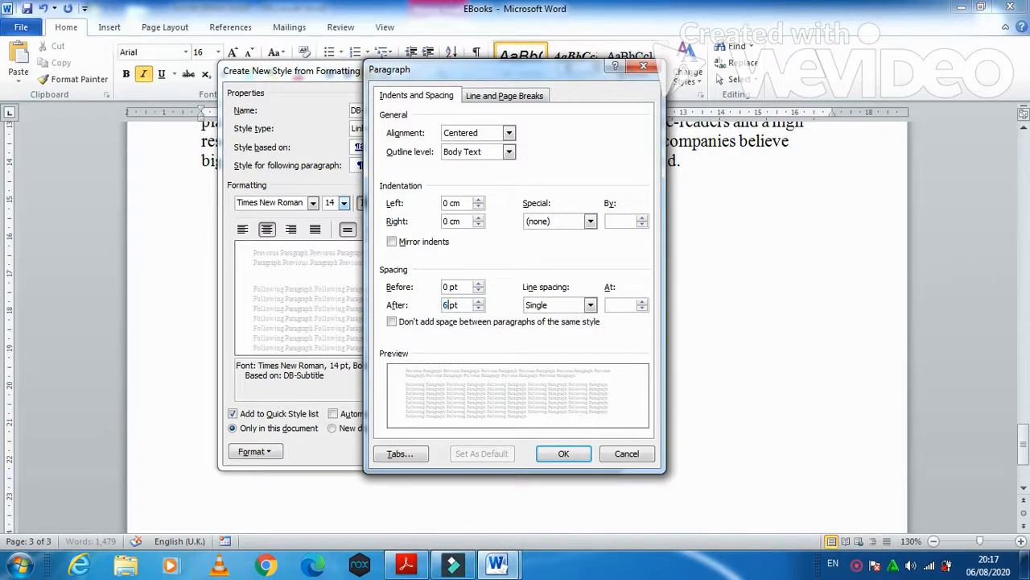
click(574, 452)
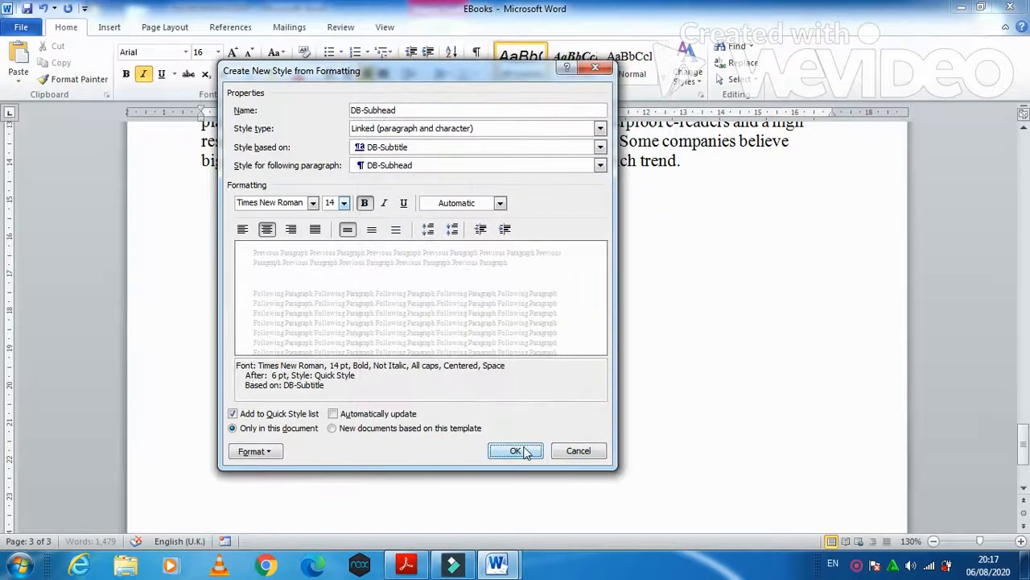
click(521, 452)
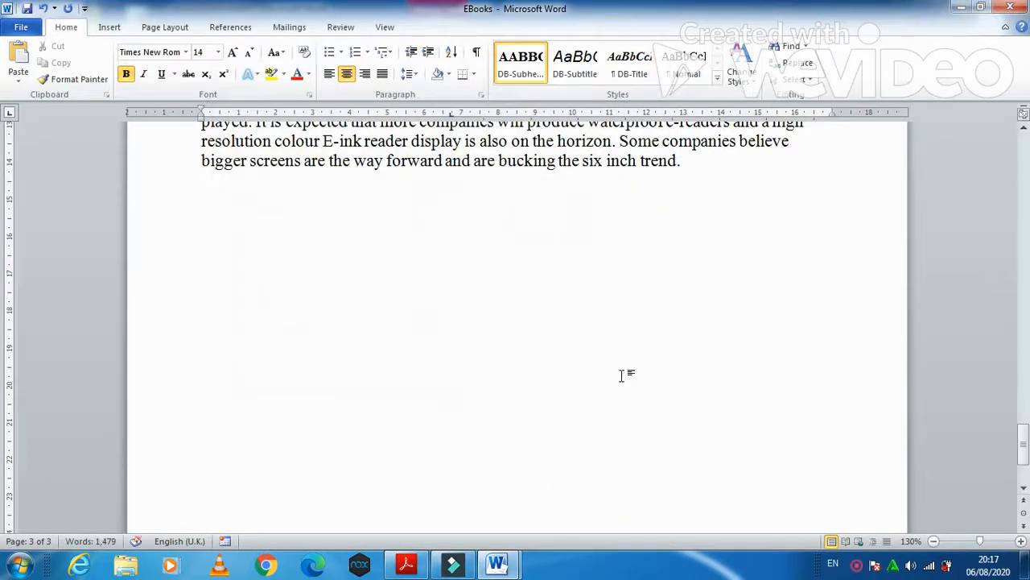
click(406, 564)
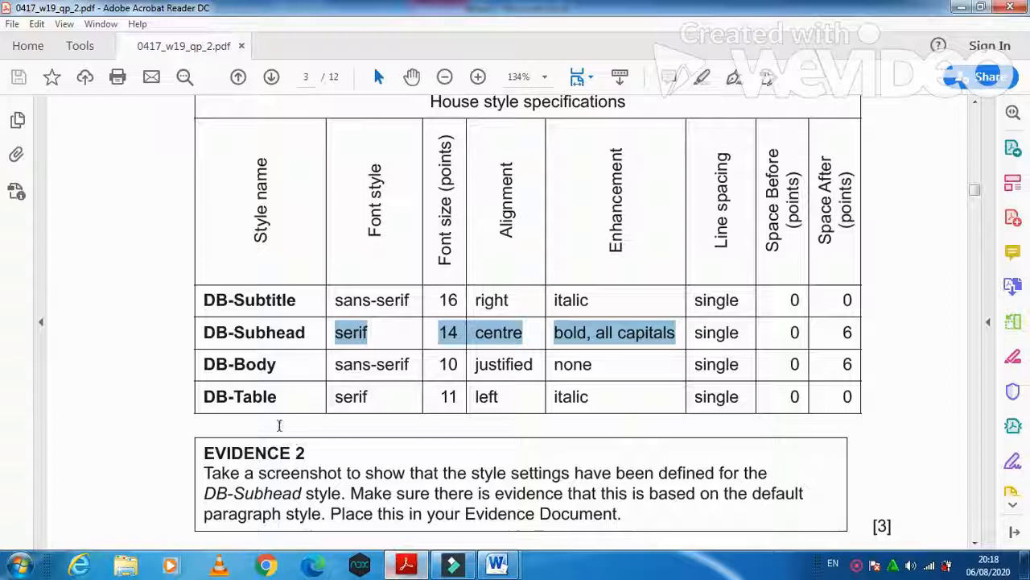
drag(206, 367, 273, 367)
mouse_move(498, 565)
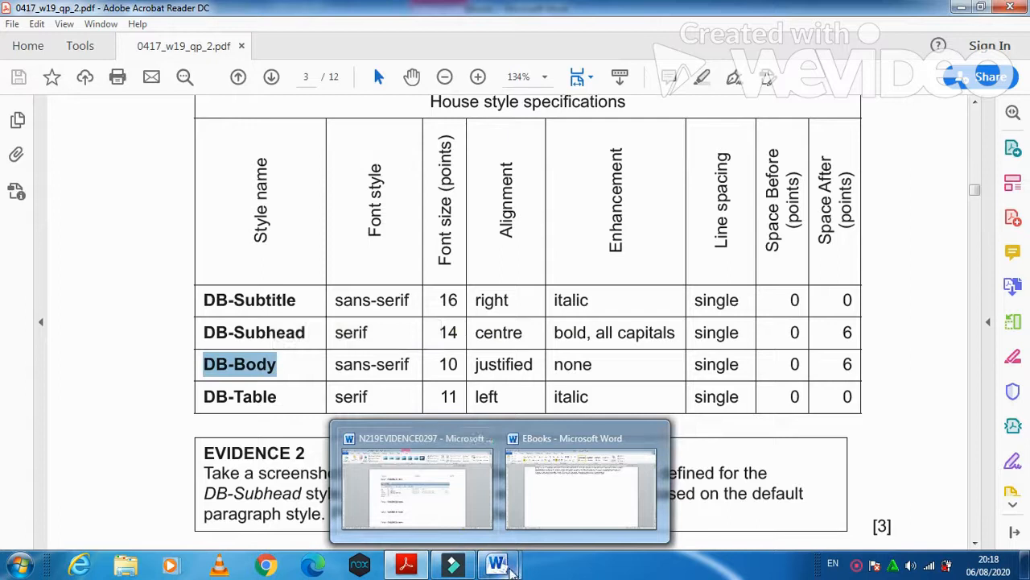
click(576, 483)
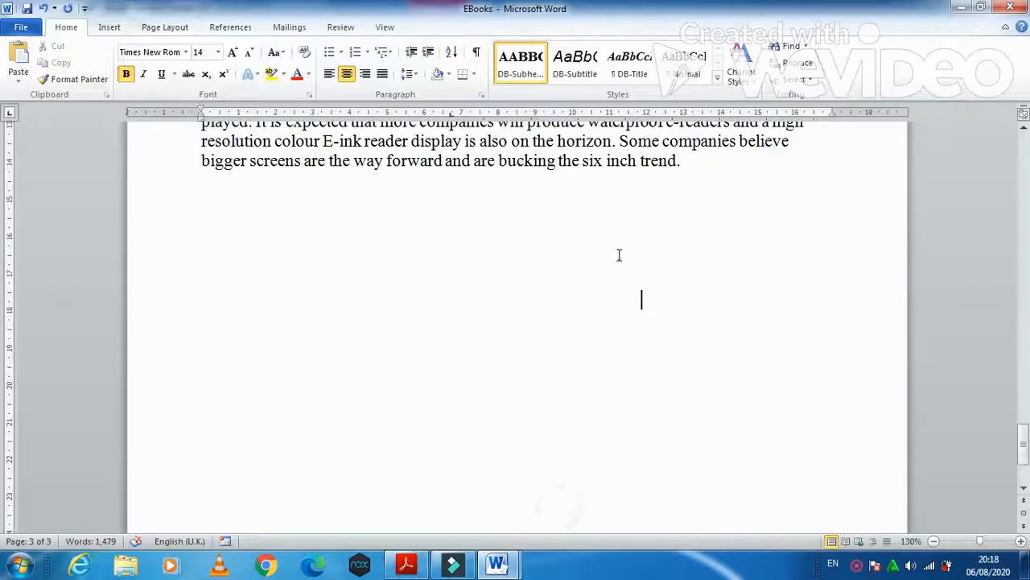
click(716, 78)
click(609, 95)
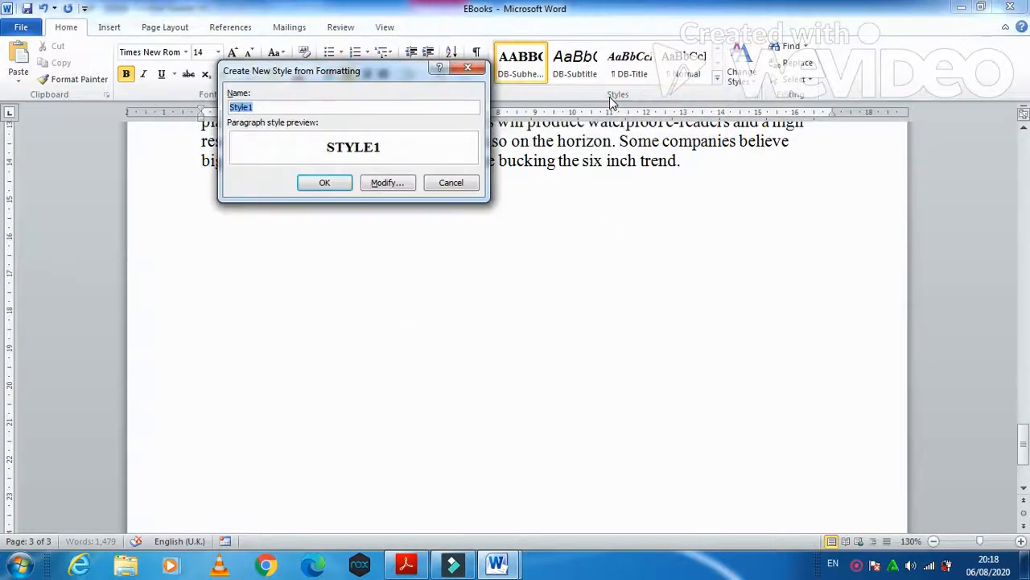
click(384, 182)
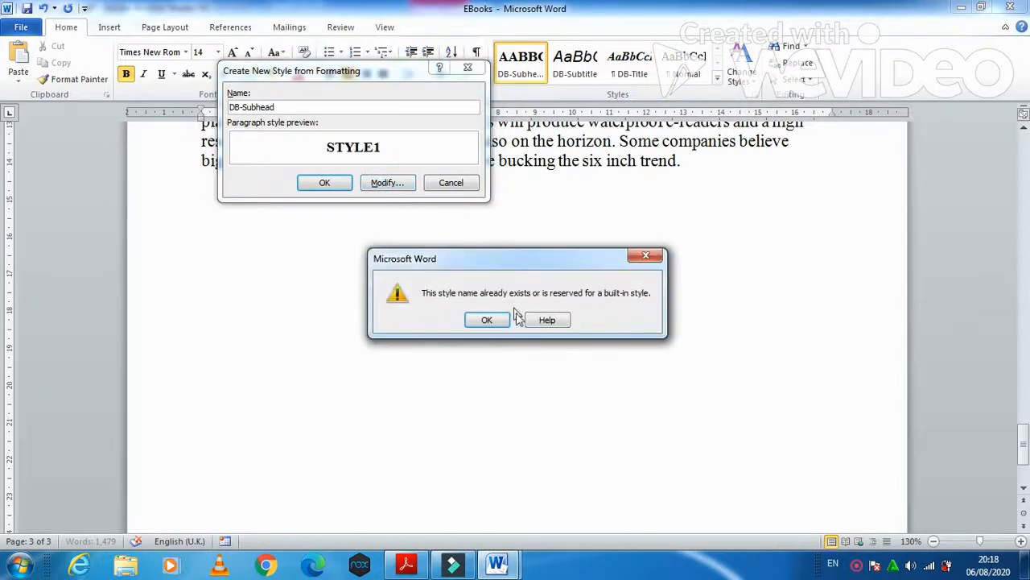
click(501, 322)
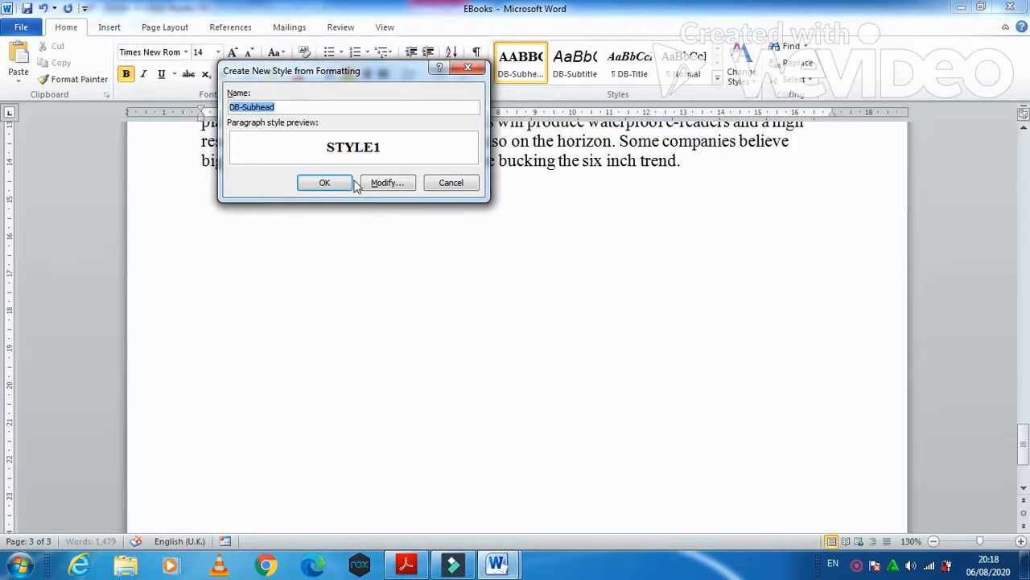
click(450, 183)
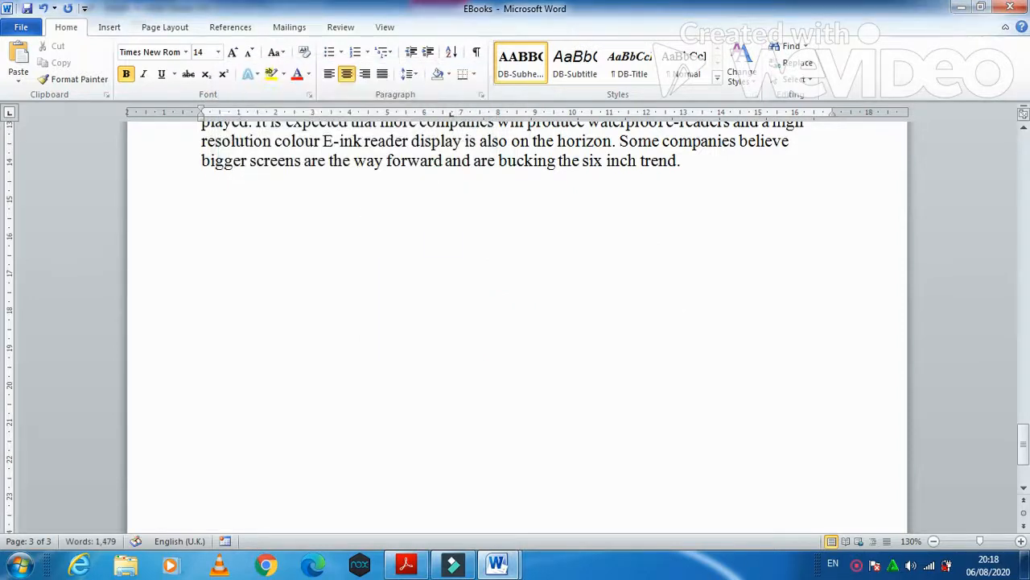
click(406, 563)
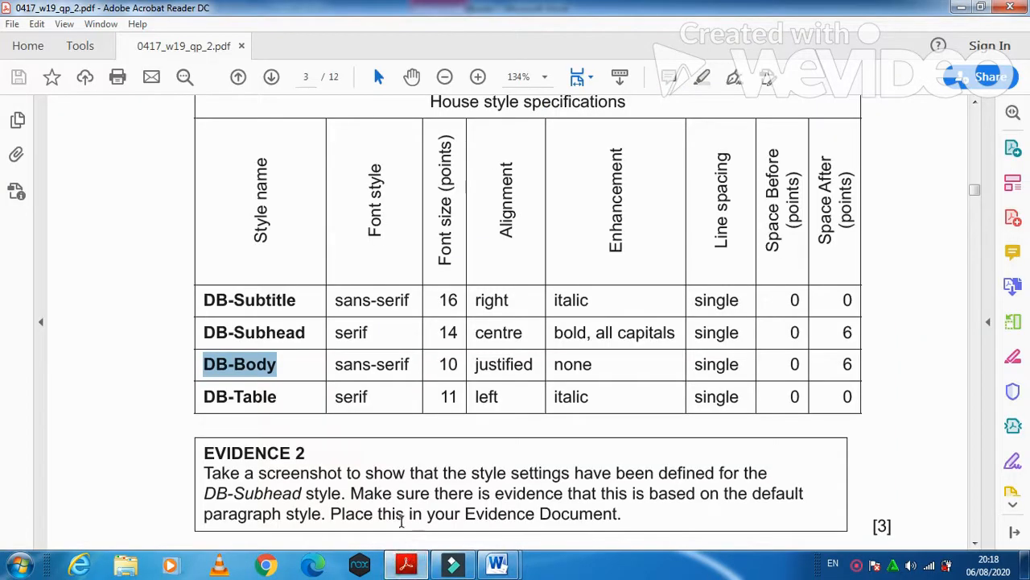
click(214, 364)
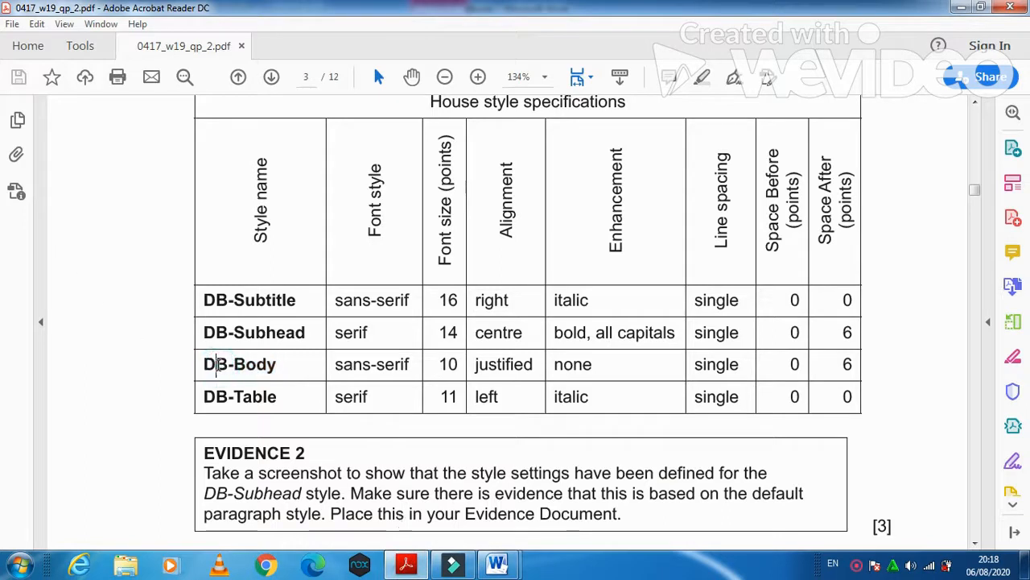
drag(203, 366, 495, 394)
click(498, 563)
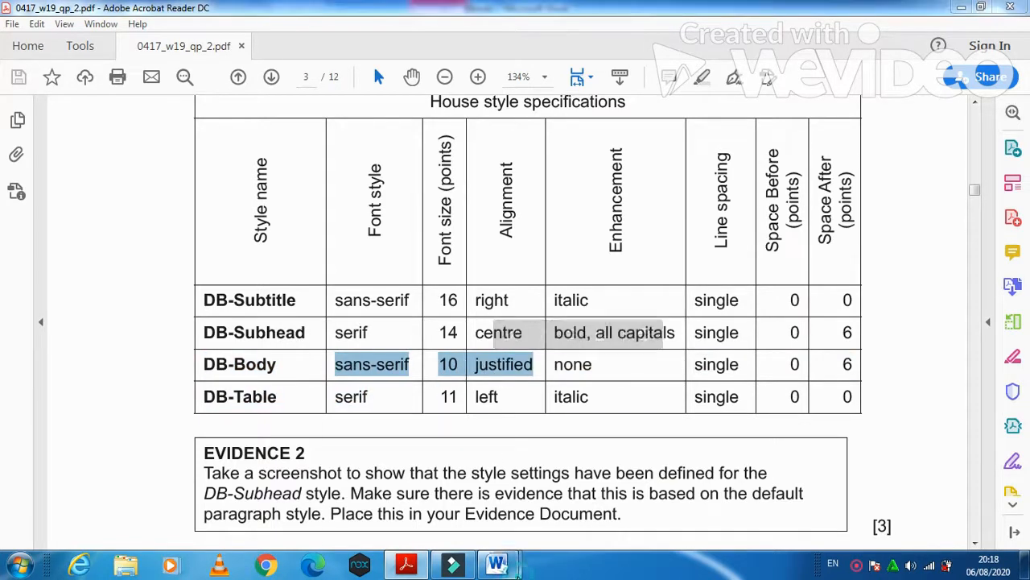
click(556, 510)
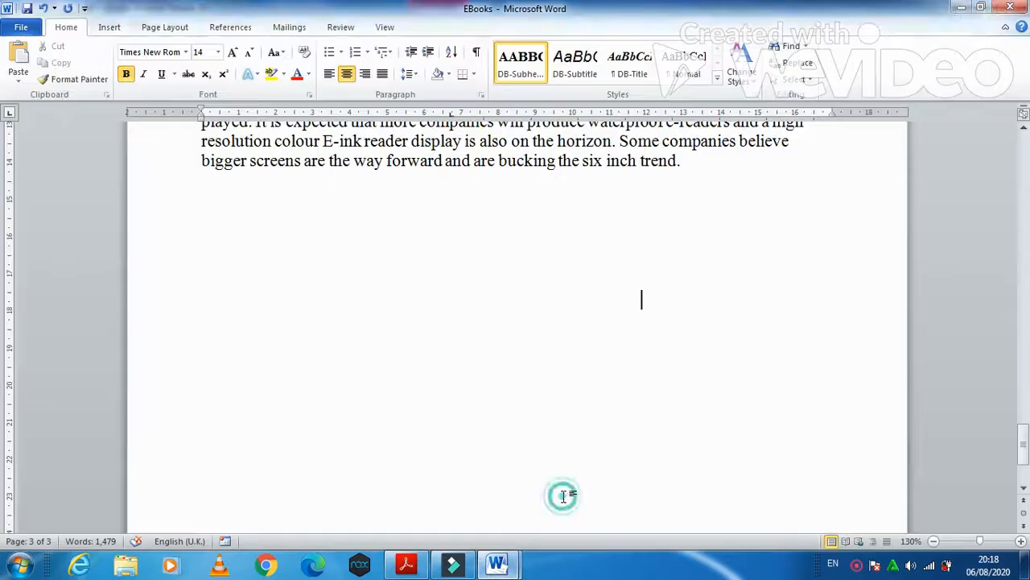
click(717, 79)
- Create a new style named DB-Body set to Arial 10 pt, not bold, justified
click(645, 93)
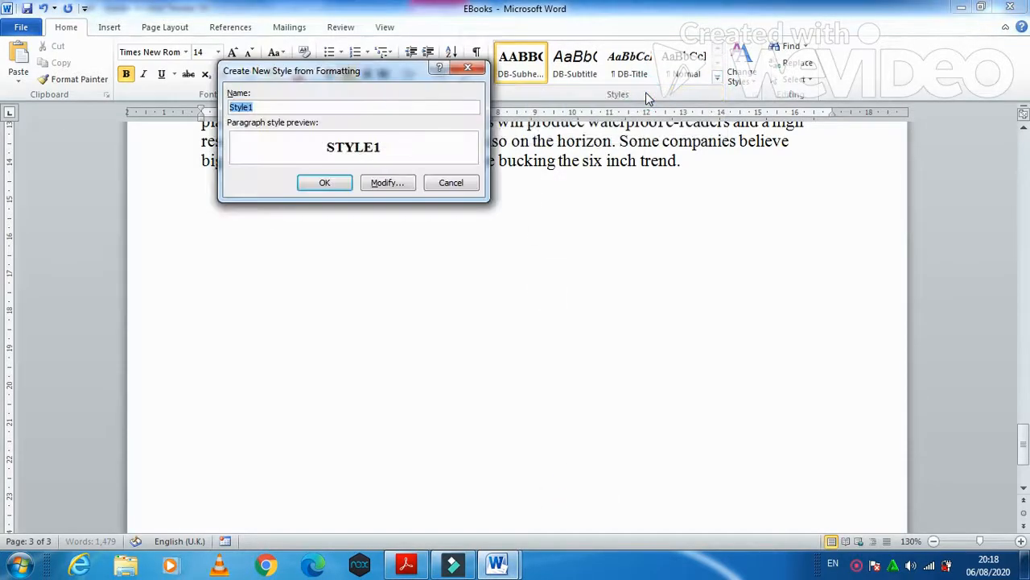
text(DB-Body)
click(389, 183)
click(407, 563)
click(406, 564)
click(313, 203)
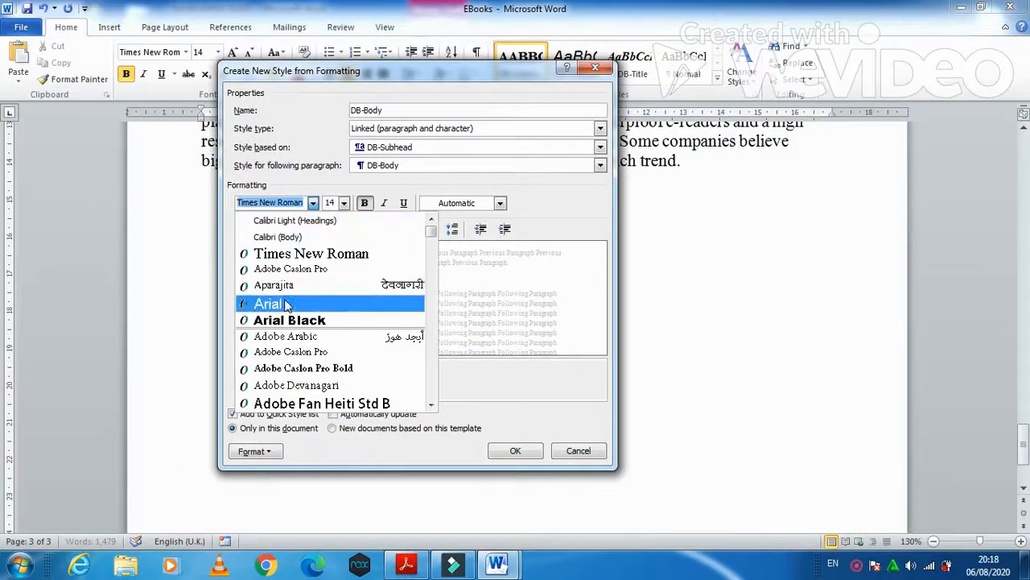
click(286, 304)
click(344, 202)
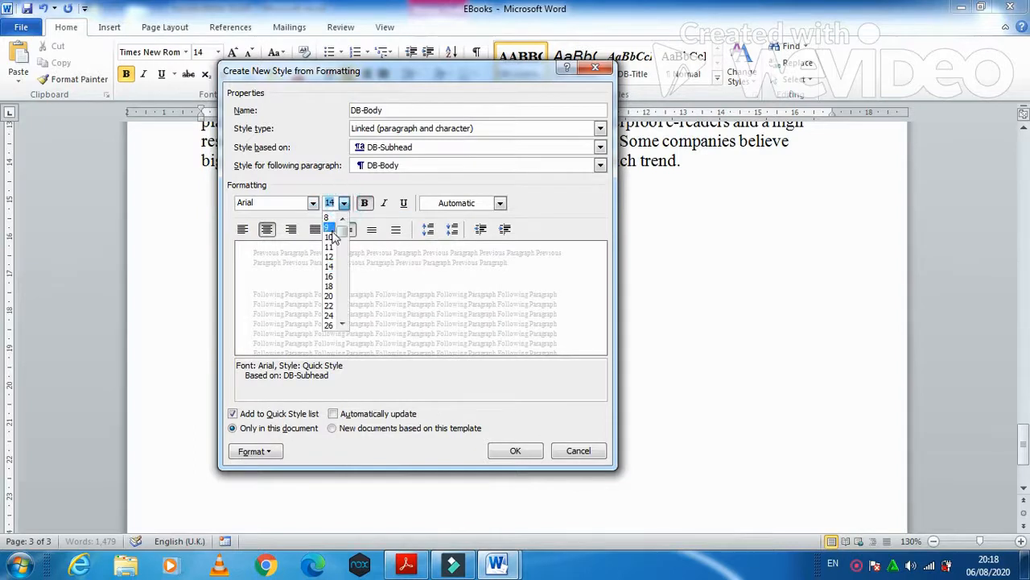
click(330, 236)
click(364, 203)
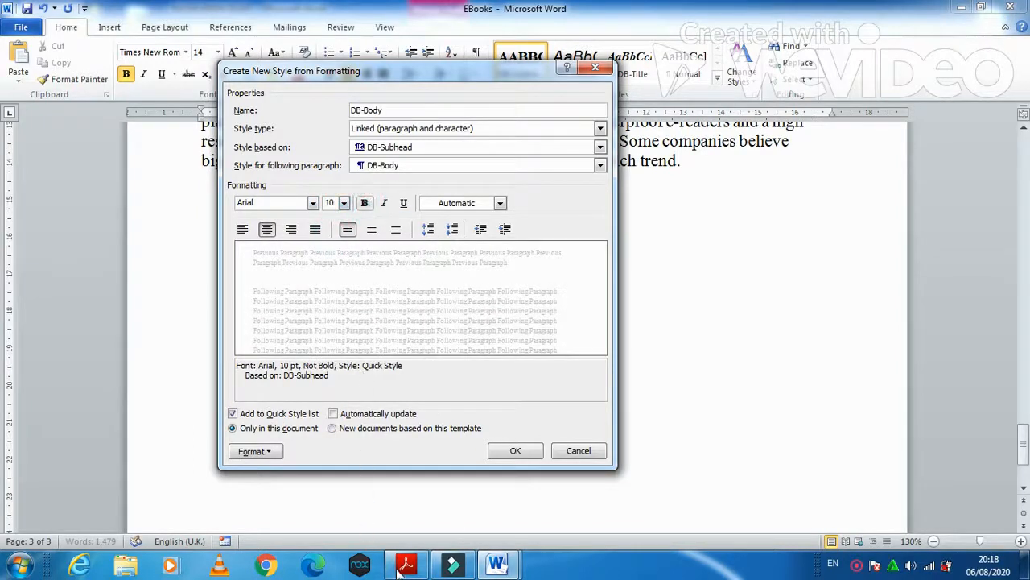
click(315, 229)
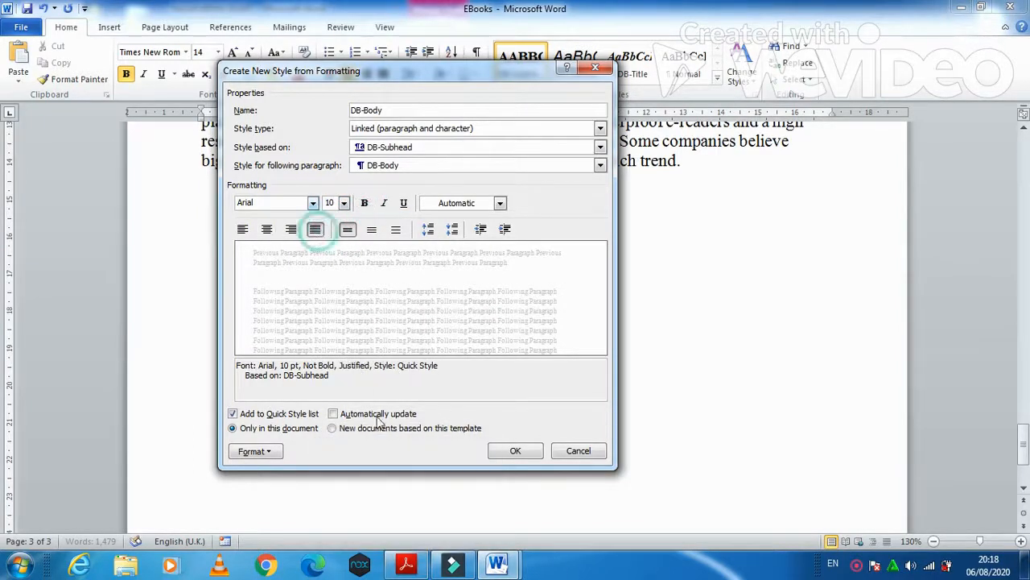
- Give DB-Body 0 pt spacing before and 6 pt after, and save the style
click(405, 563)
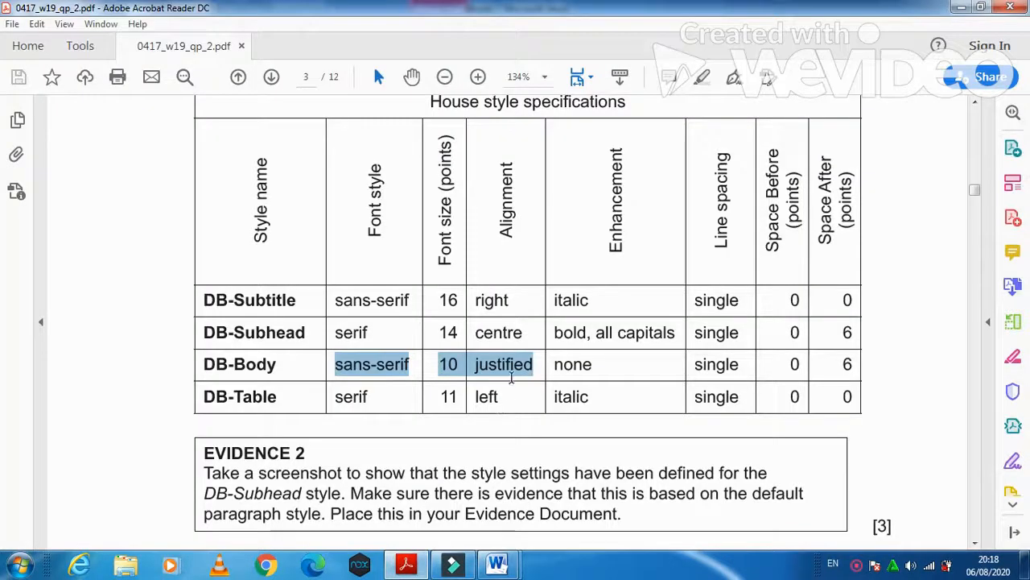
click(413, 567)
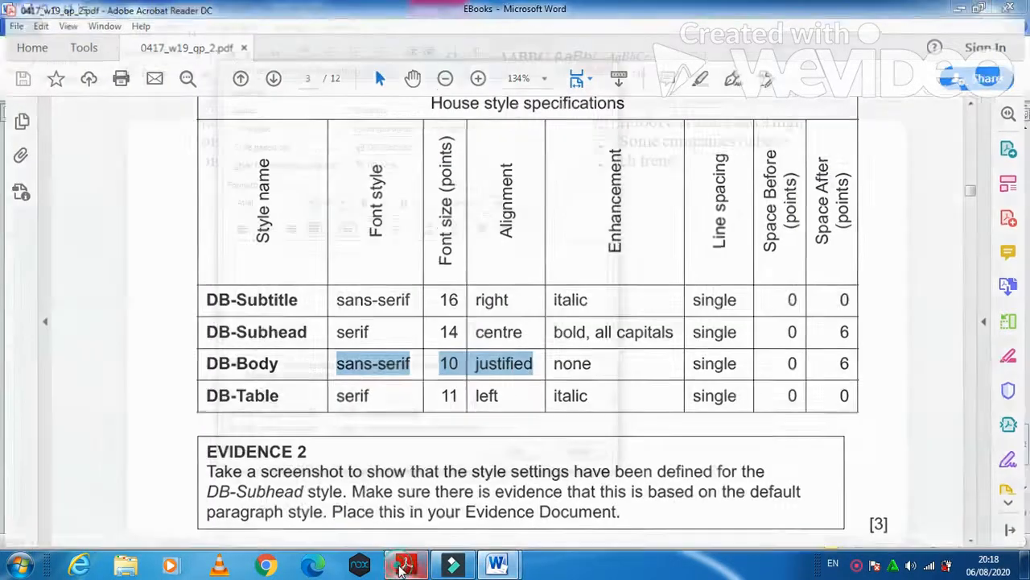
click(266, 451)
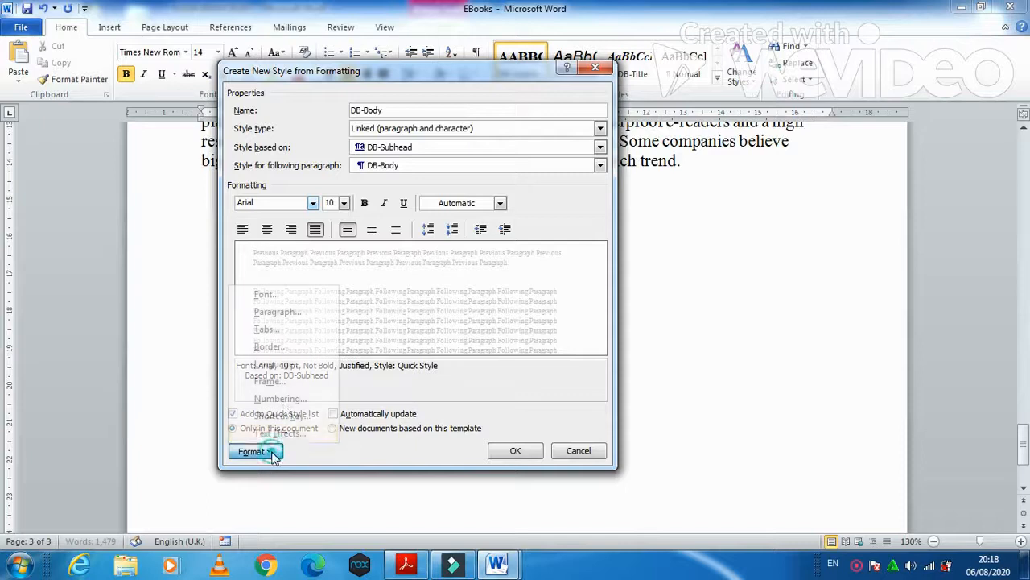
click(300, 311)
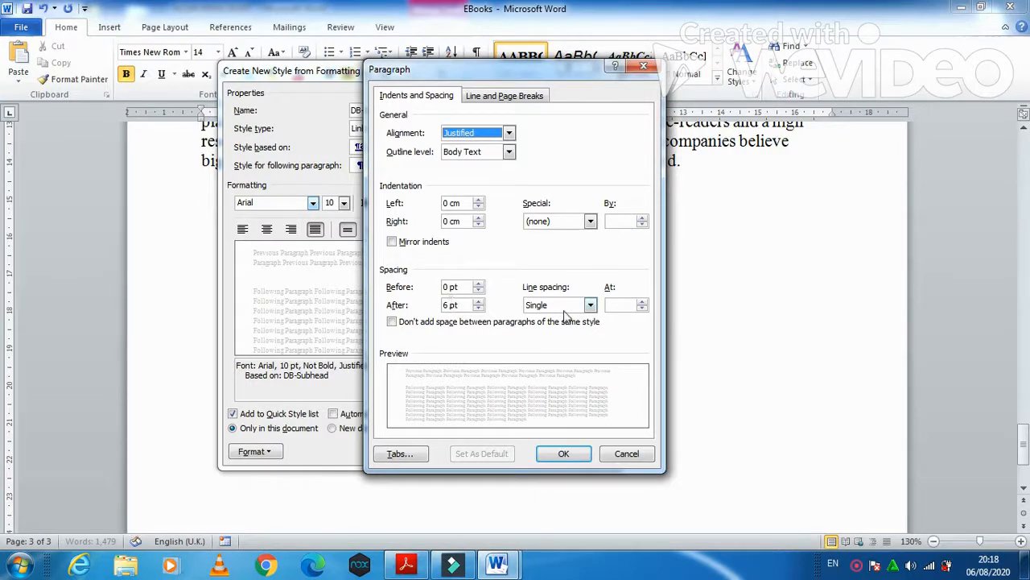
click(566, 454)
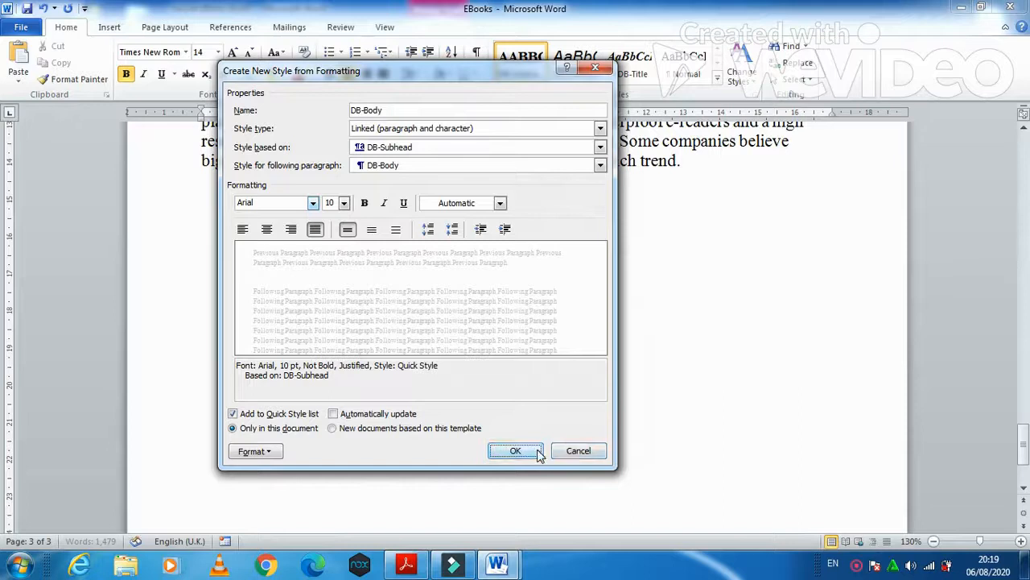
click(537, 453)
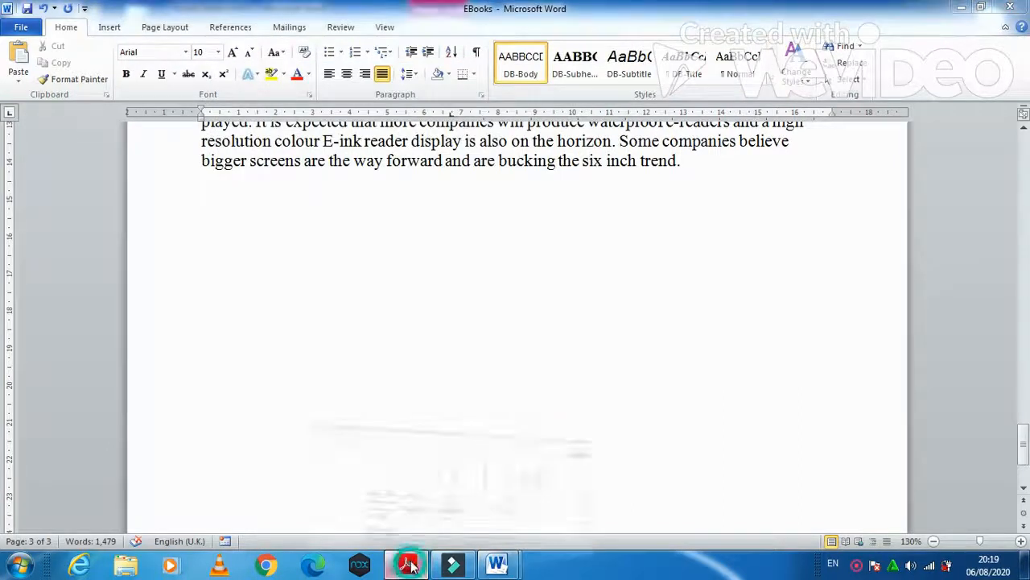
click(408, 561)
- Save the selected formatting as a new quick style named DB-Table
drag(204, 397, 277, 397)
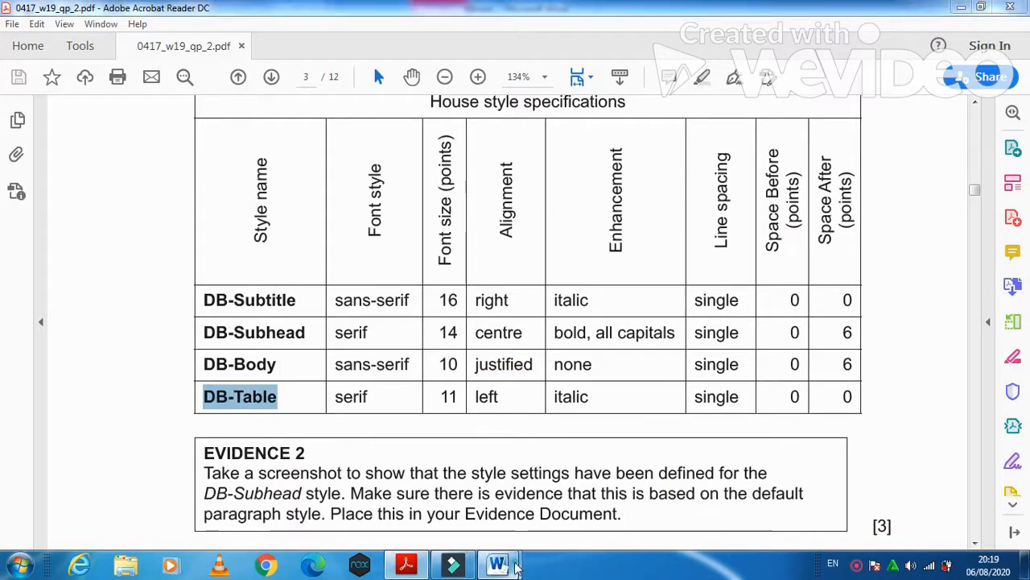
mouse_move(497, 563)
click(541, 509)
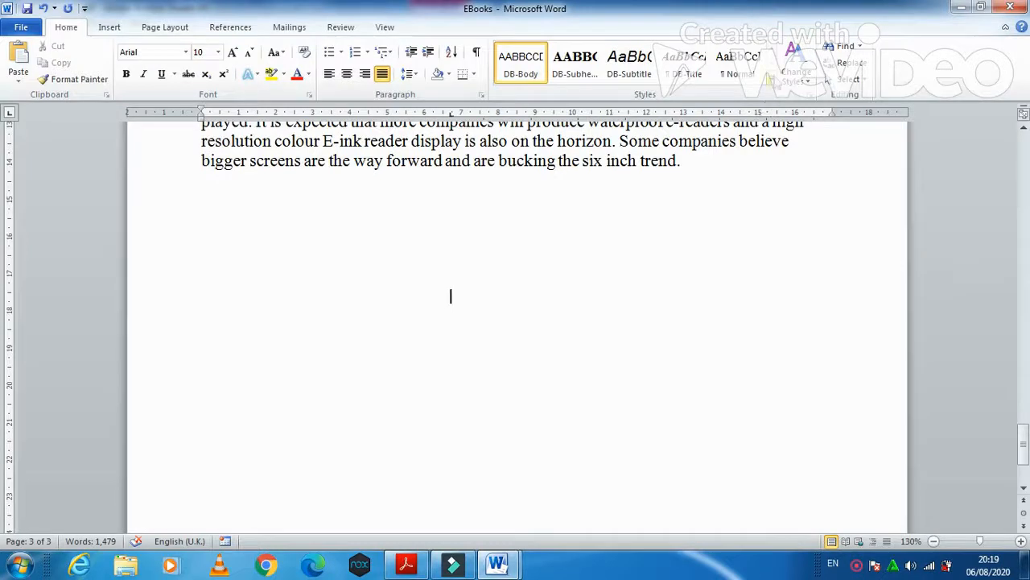
click(780, 75)
click(719, 95)
text(DB-Table)
- Set DB-Table's font to Times New Roman 11 pt, italic, left-aligned
click(385, 183)
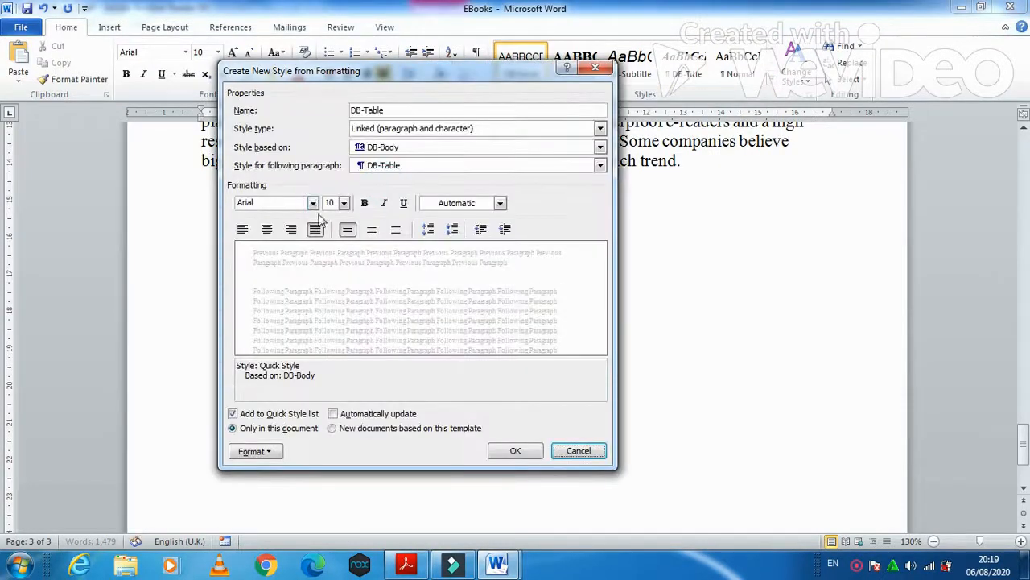
click(313, 202)
click(282, 302)
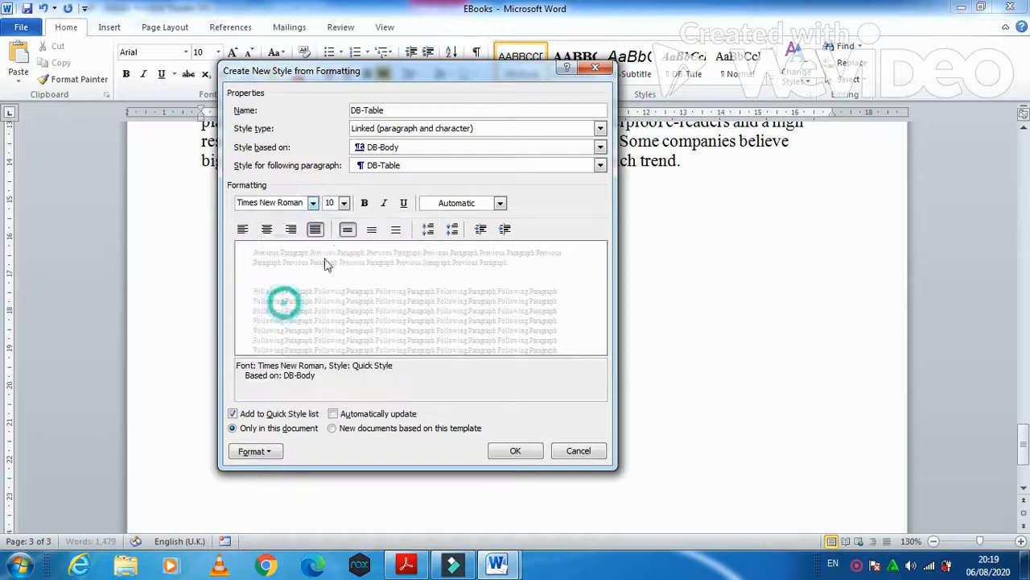
click(343, 203)
click(334, 248)
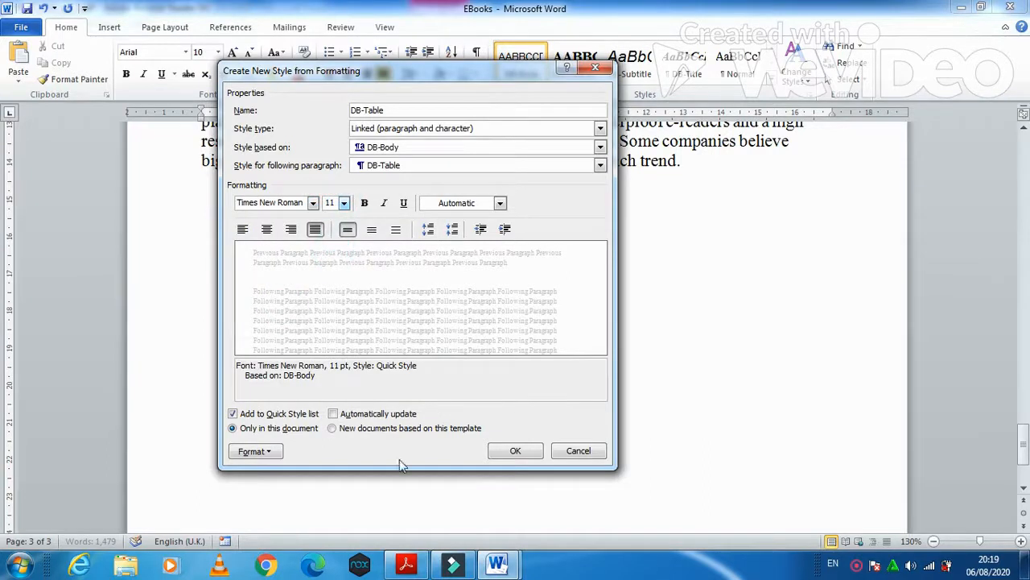
click(407, 566)
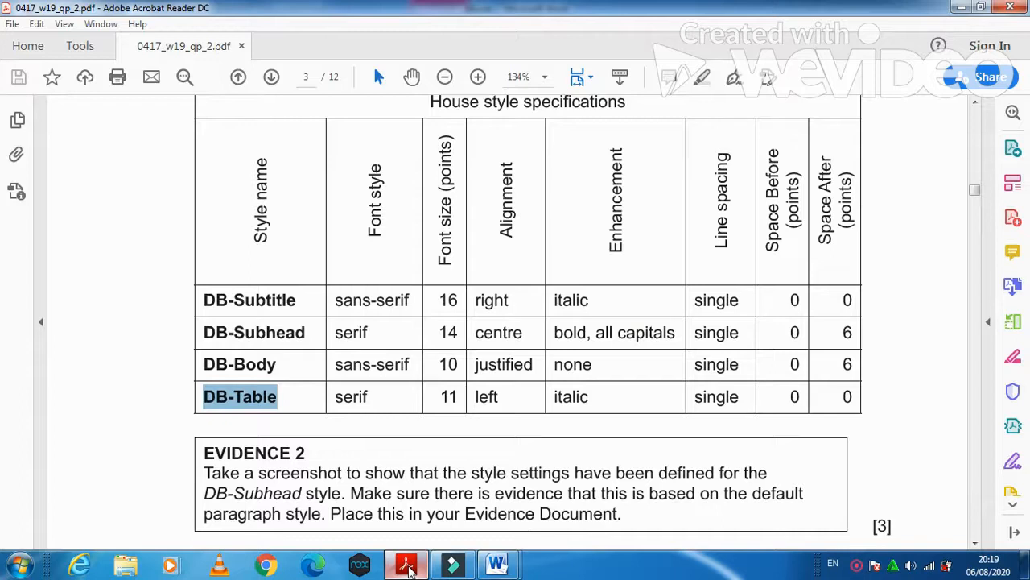
click(406, 566)
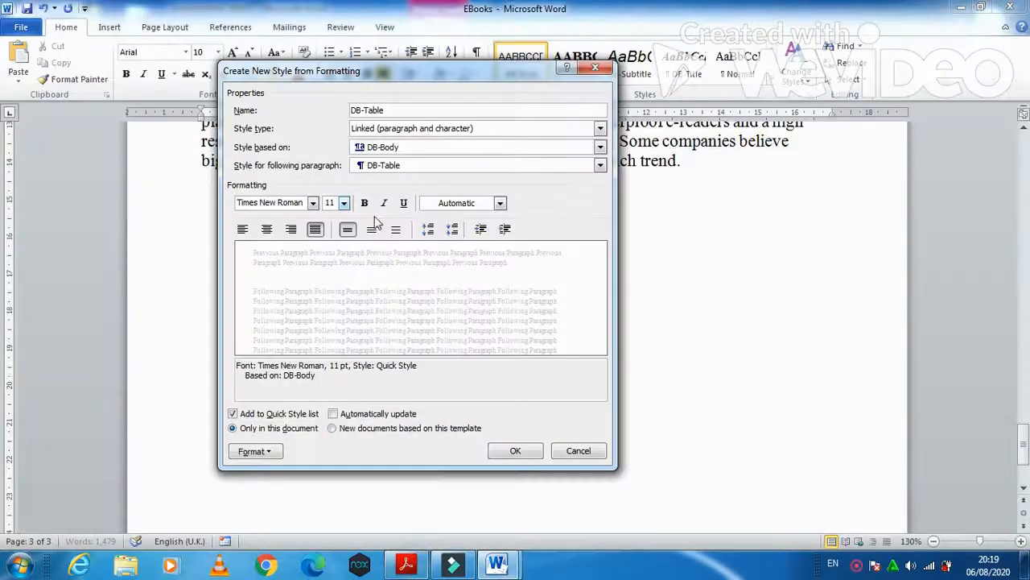
click(384, 203)
click(242, 229)
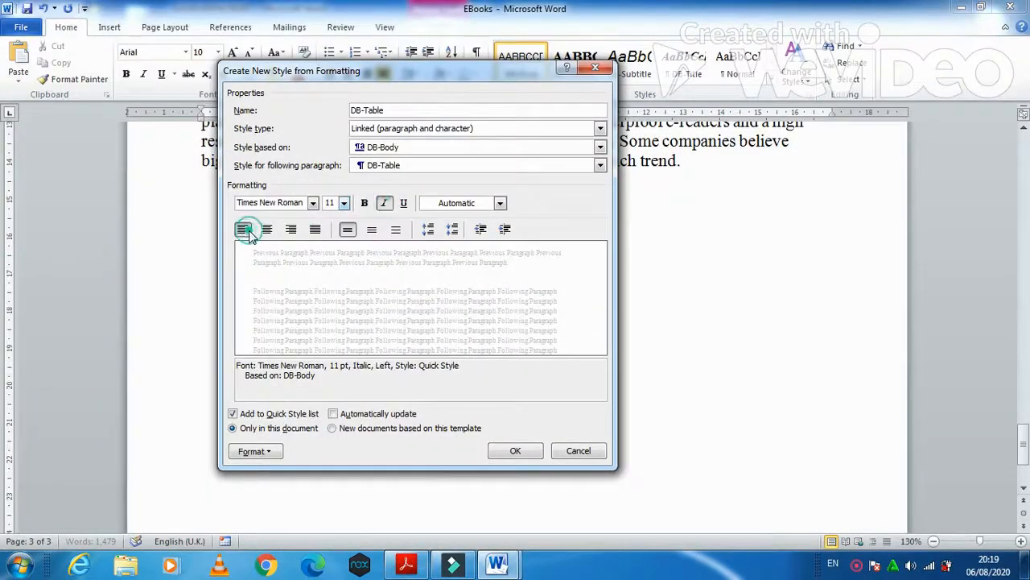
click(406, 566)
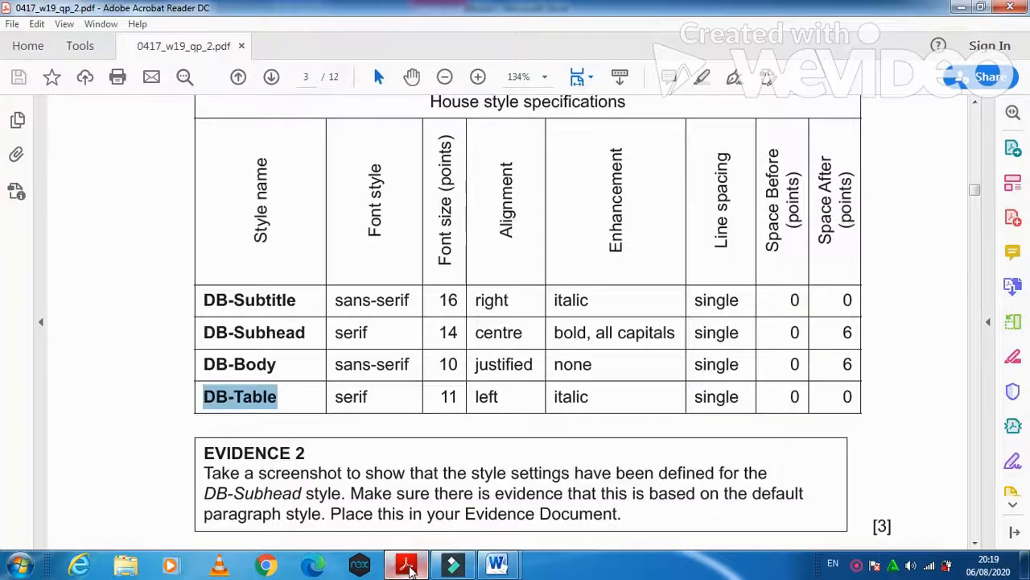
click(407, 566)
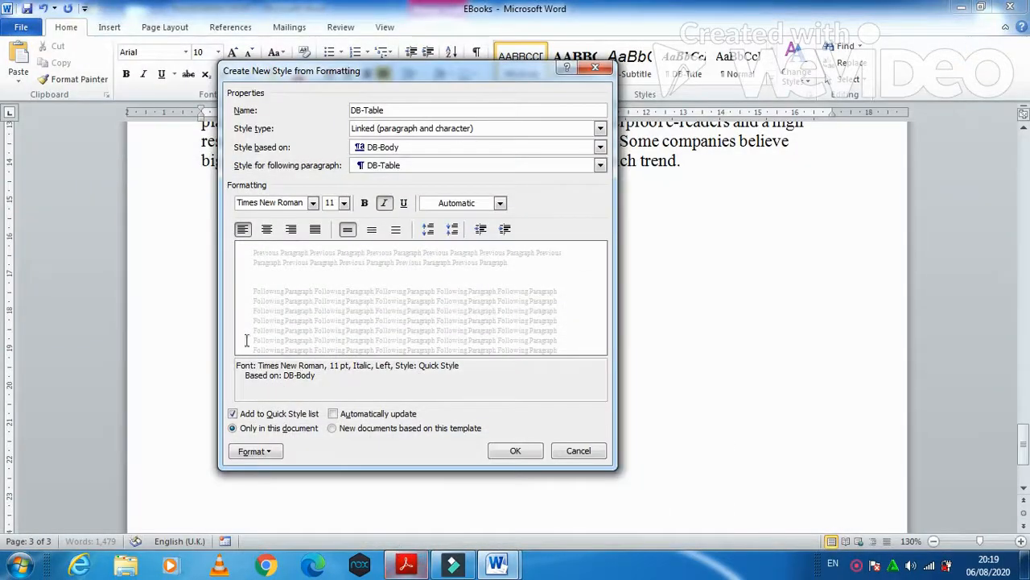
- Give DB-Table 0 pt space after and save the style
click(272, 453)
click(275, 312)
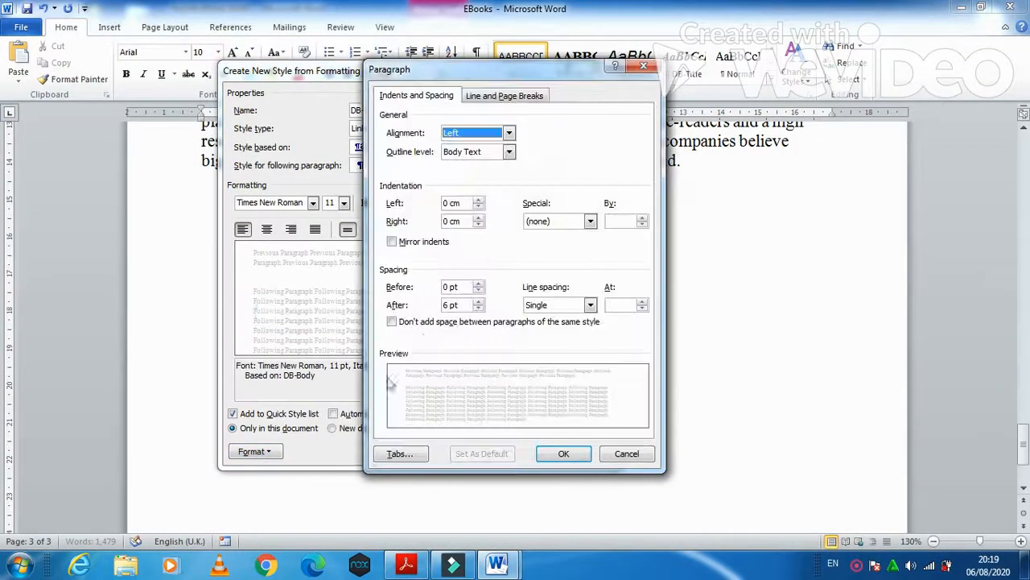
drag(450, 305, 442, 310)
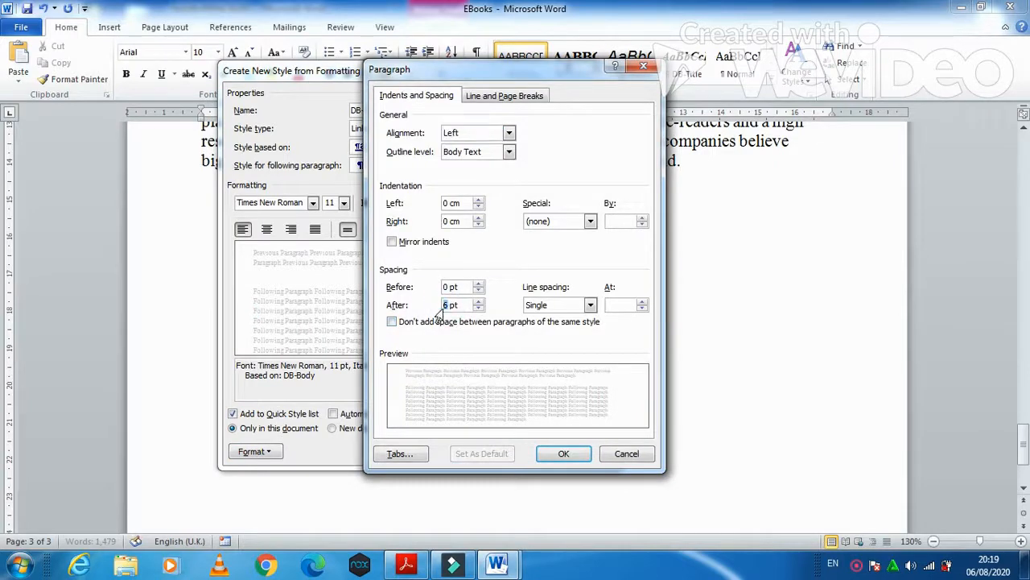
text(0)
click(564, 453)
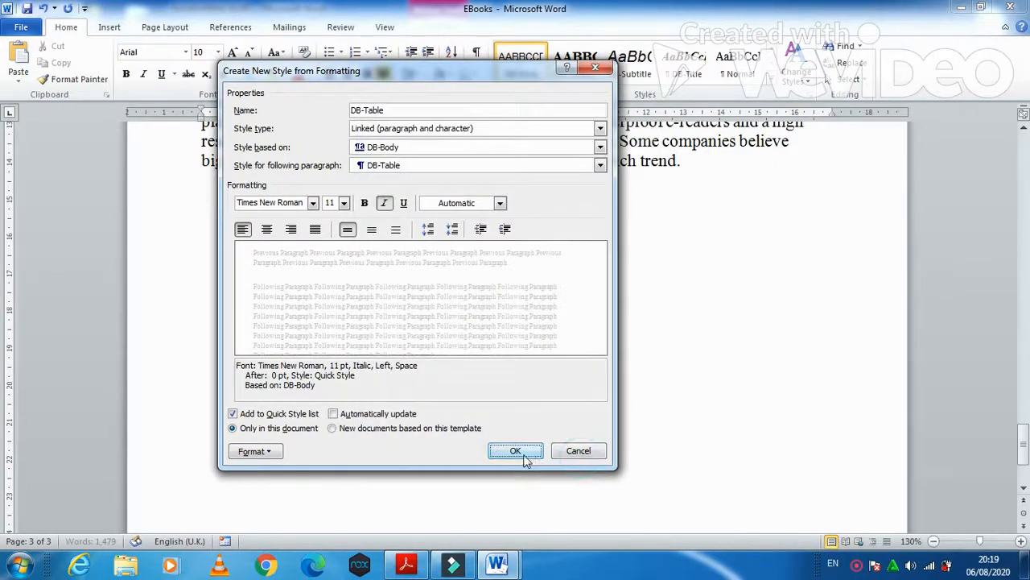
click(522, 450)
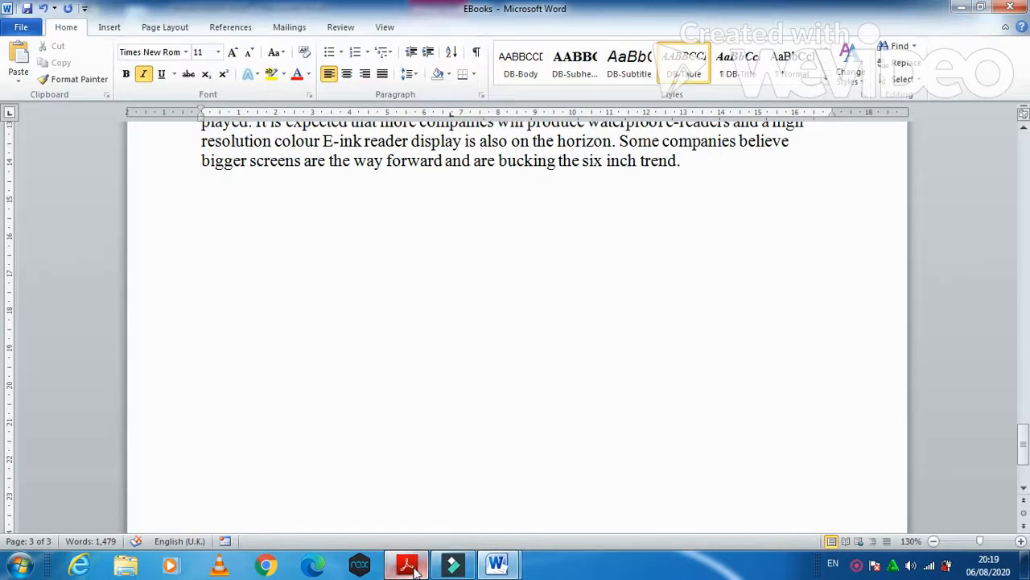
click(423, 518)
- Scroll the exam paper to the EVIDENCE 2 box and mark its heading
scroll(459, 457, down, 1)
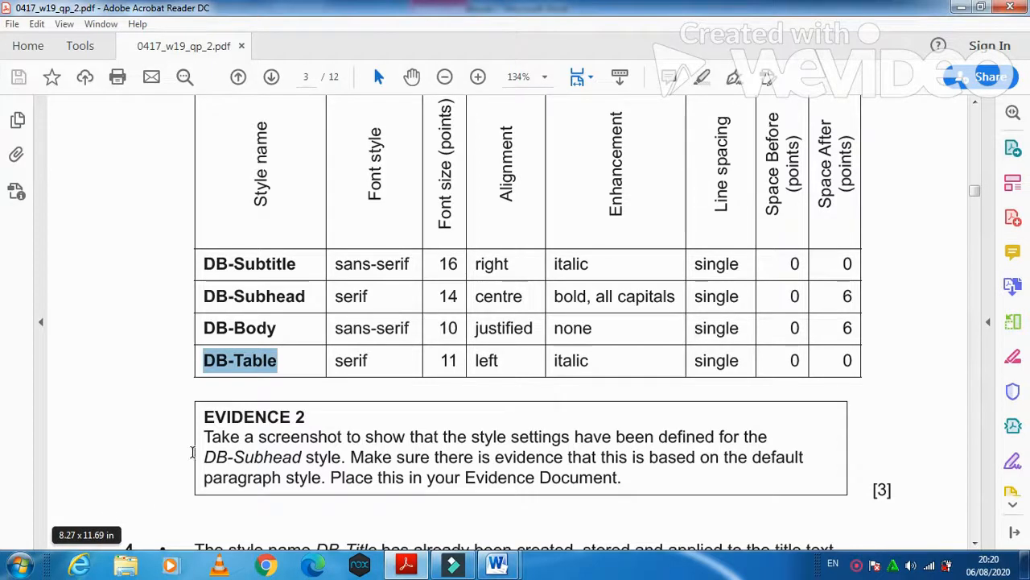
mouse_move(203, 424)
mouse_down()
mouse_move(267, 419)
mouse_move(207, 422)
mouse_up()
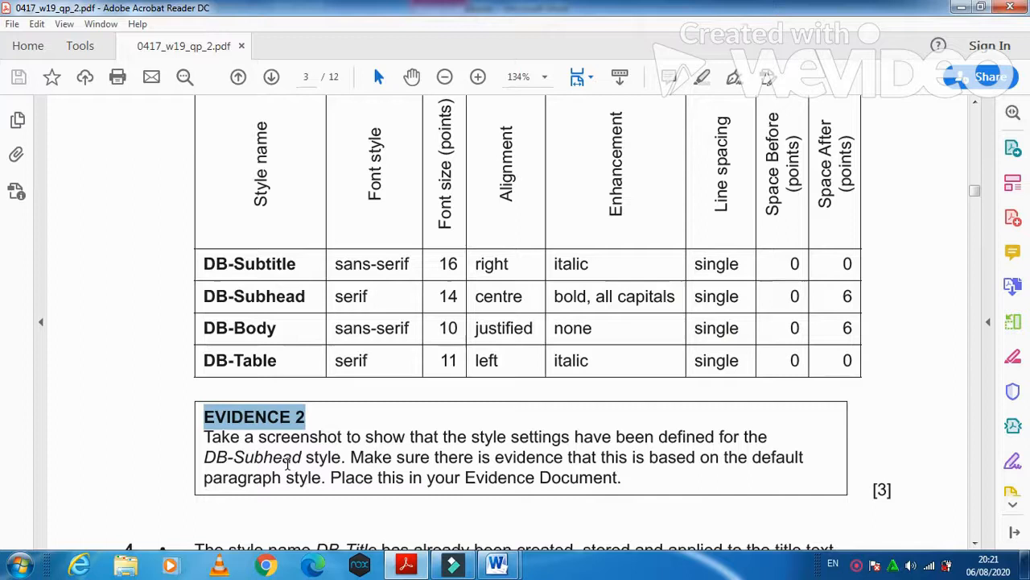
mouse_move(498, 568)
click(549, 504)
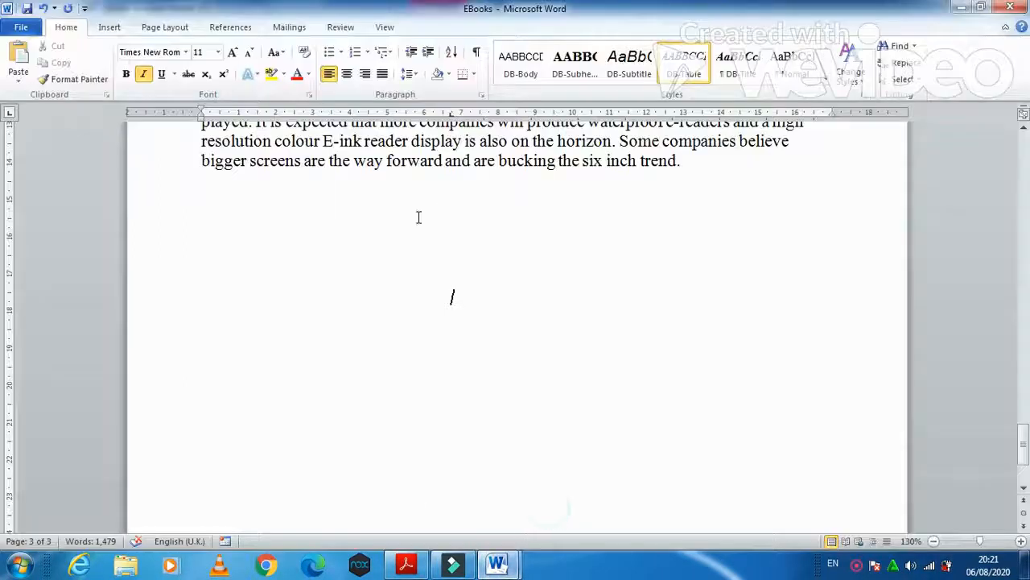
right_click(597, 77)
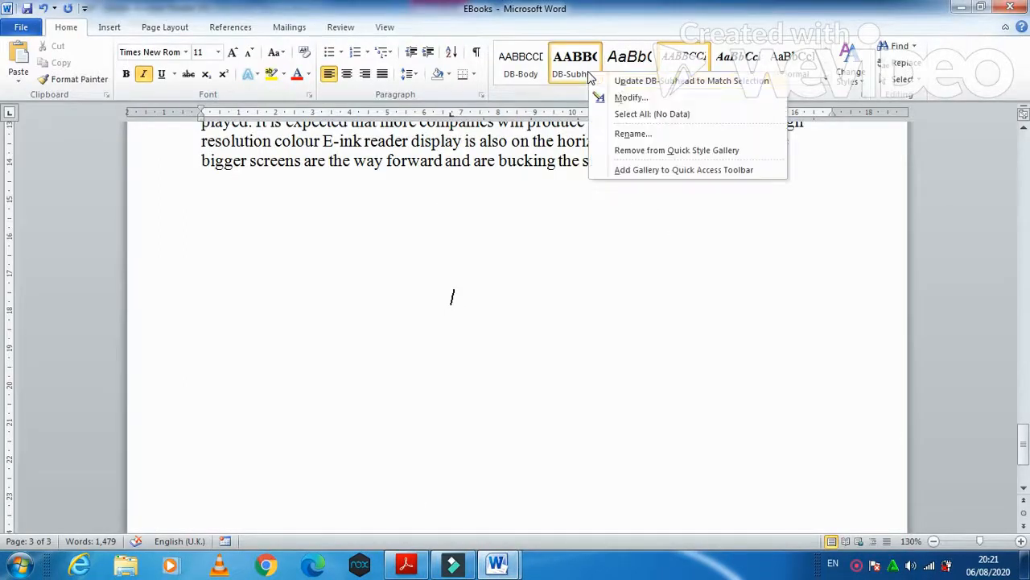
click(623, 98)
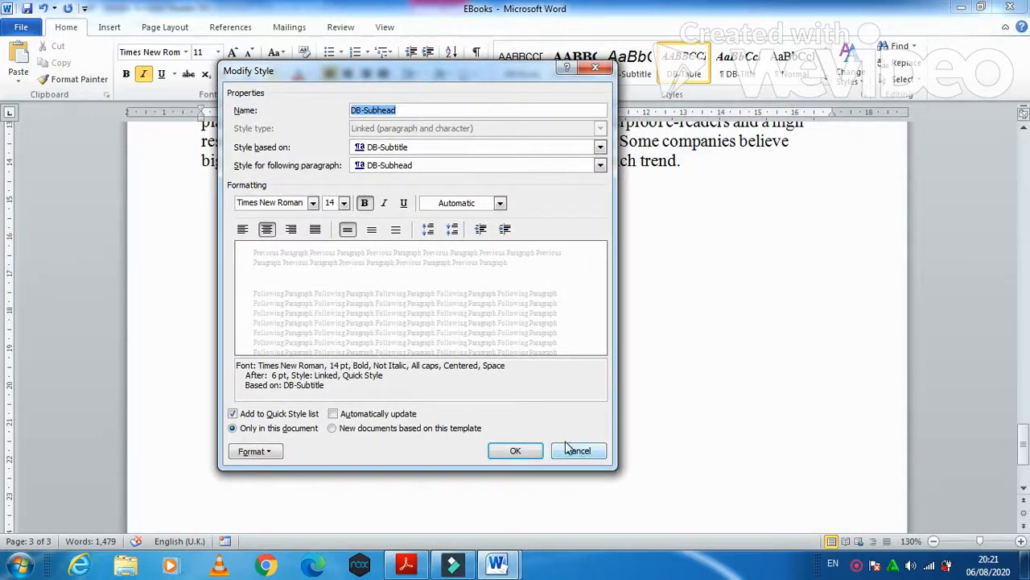
click(531, 450)
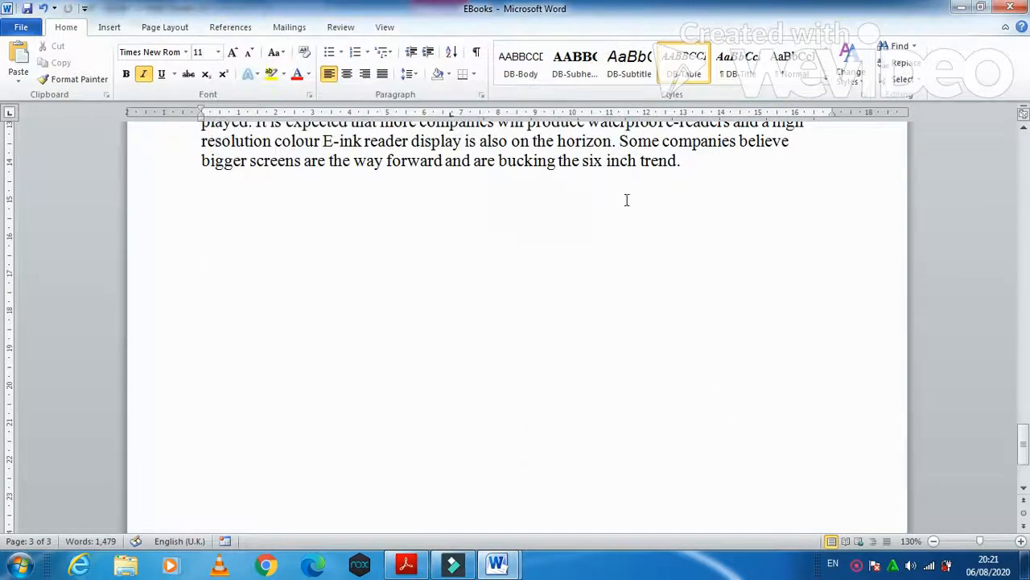
mouse_move(493, 559)
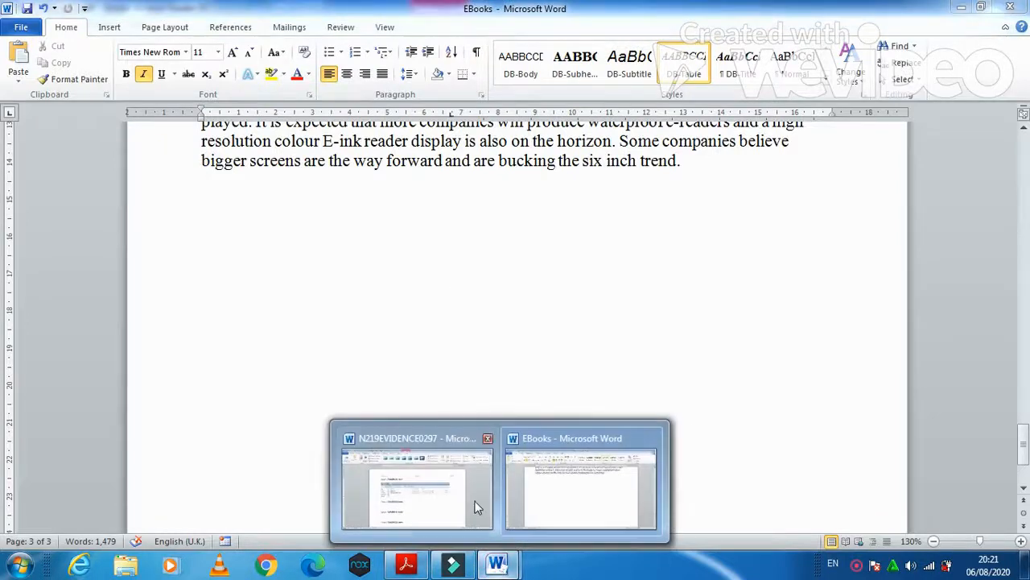
click(475, 502)
click(382, 385)
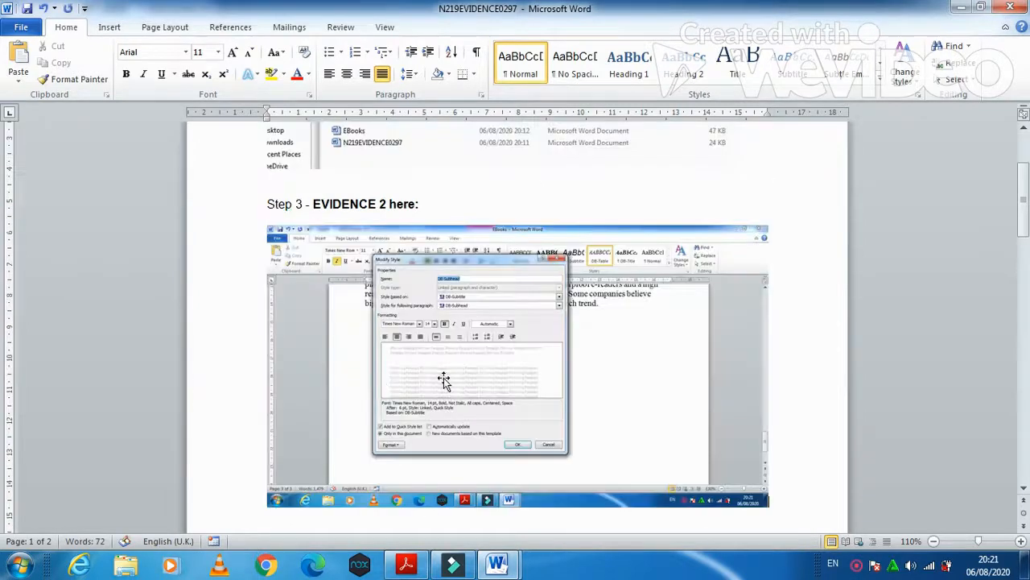
- Crop the EVIDENCE 2 screenshot to the Modify Style window and enlarge it to about 8.87 cm wide
click(443, 378)
click(439, 27)
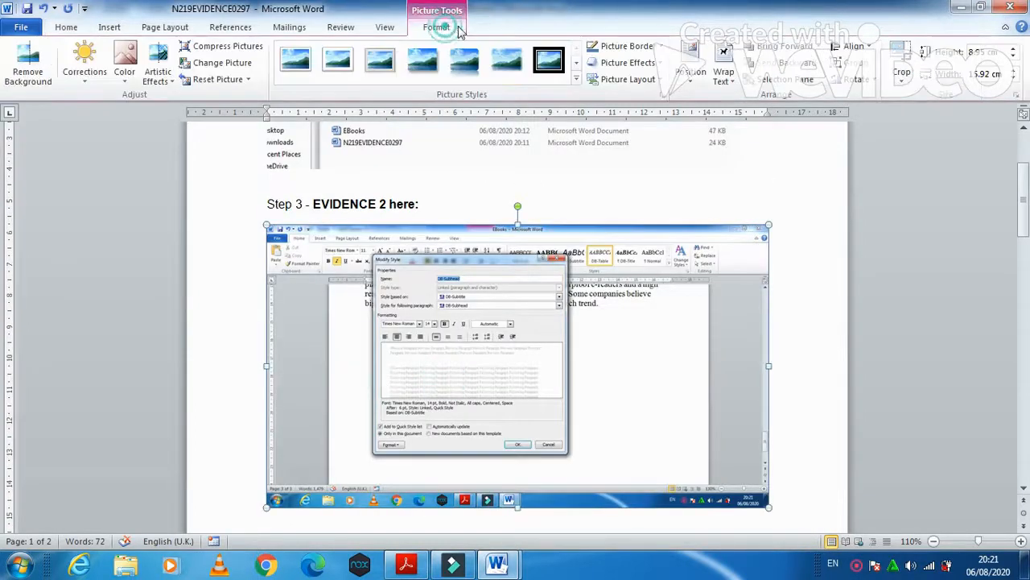
click(901, 72)
drag(765, 502, 569, 453)
drag(268, 226, 380, 254)
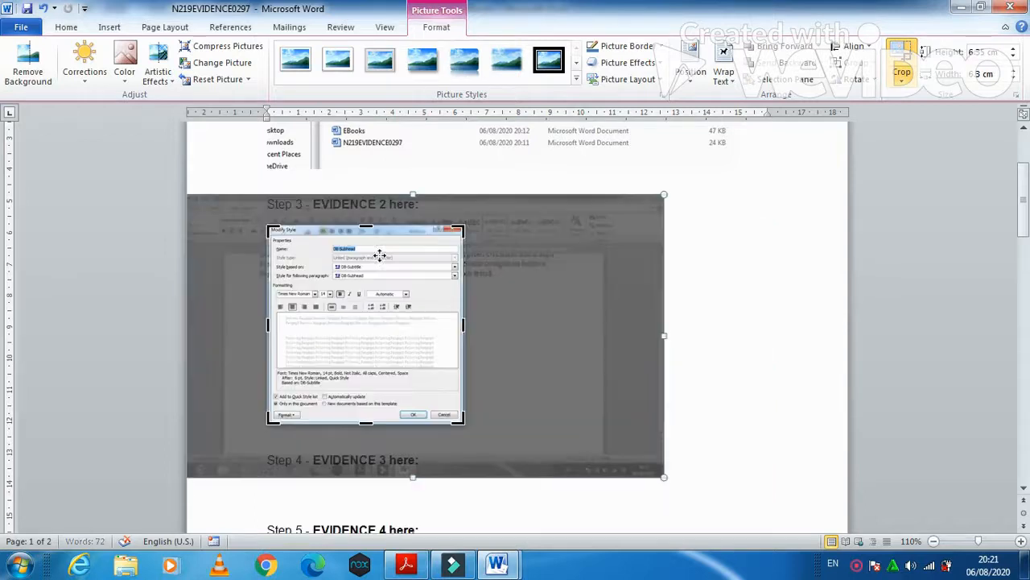
click(722, 279)
click(437, 304)
drag(465, 422, 548, 504)
- Scroll the exam paper to task 4's DB-Title requirements, then return to the EBooks document
click(408, 566)
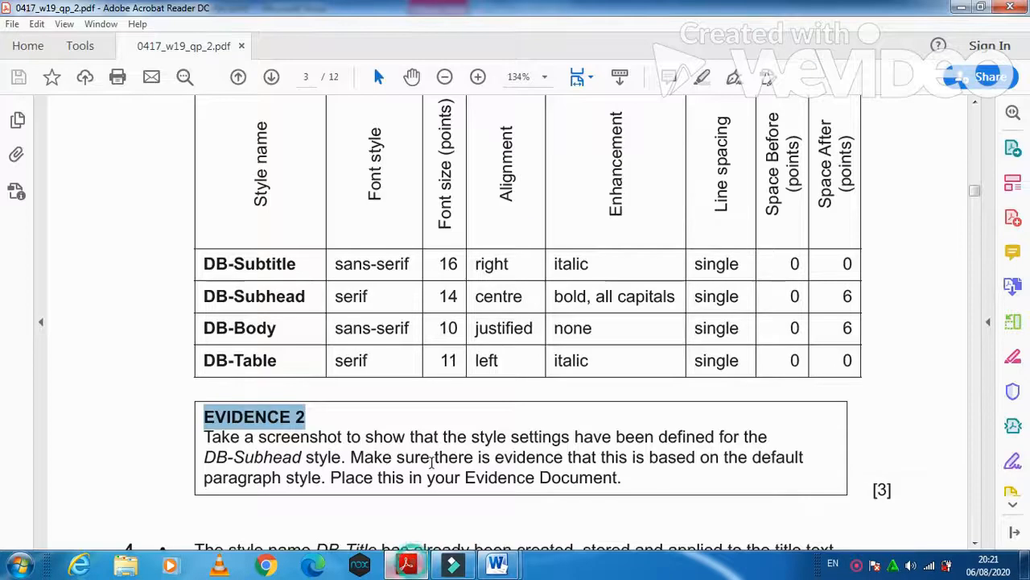
scroll(473, 463, down, 5)
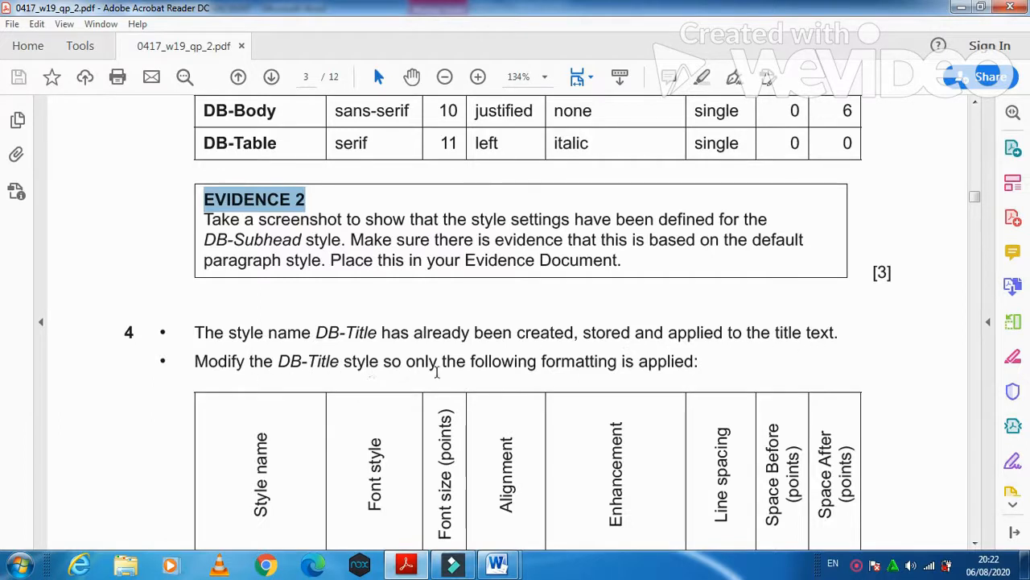
scroll(563, 384, down, 3)
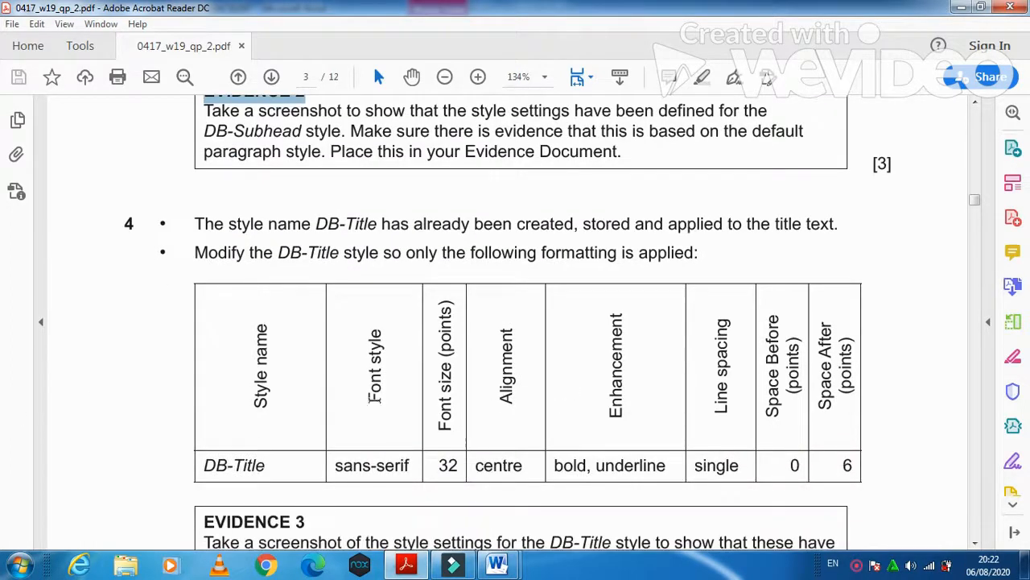
scroll(373, 397, down, 2)
mouse_move(499, 565)
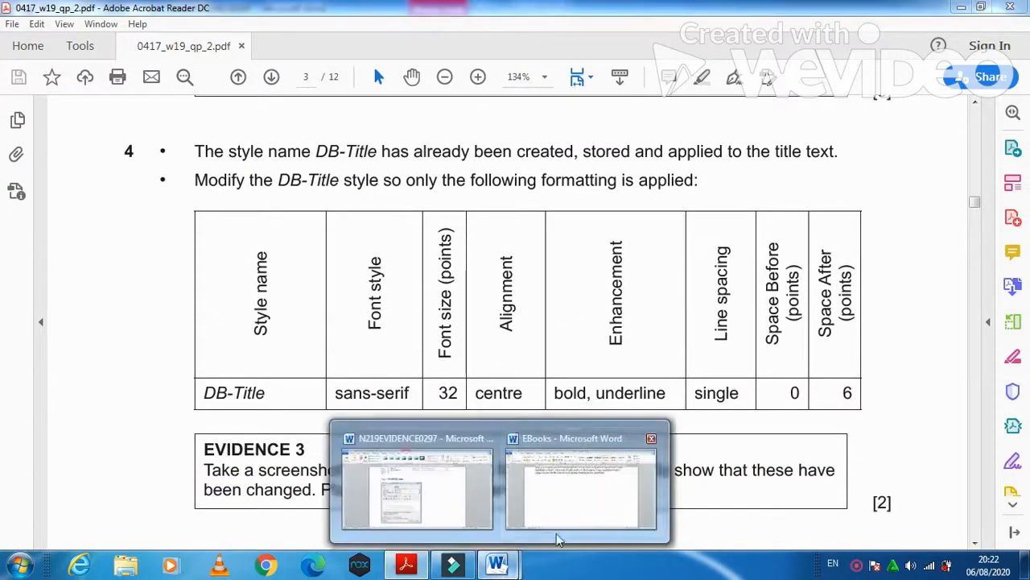
click(567, 509)
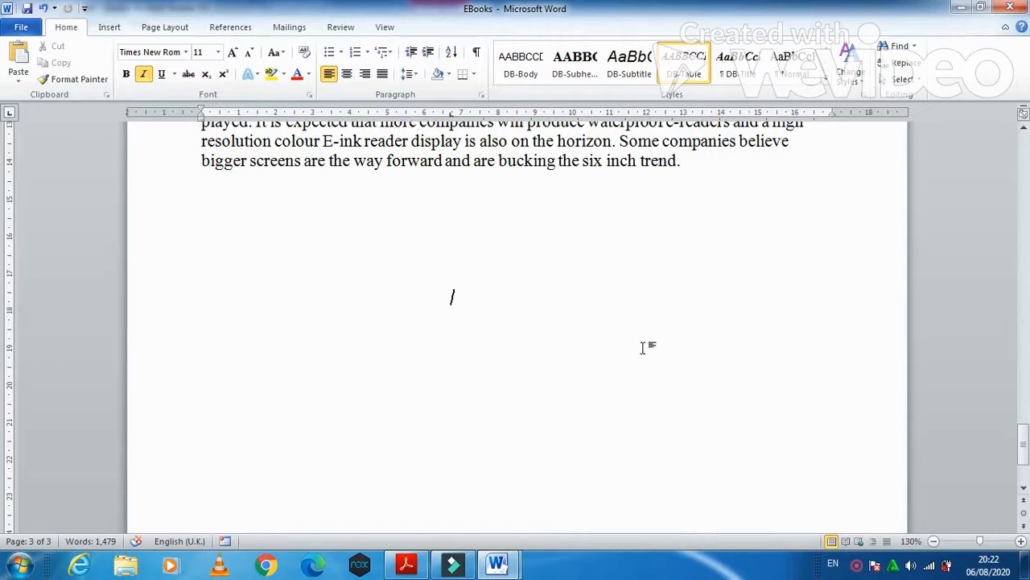
- Open the DB-Title style for modification and set its font to Arial 32 pt
right_click(744, 70)
click(778, 93)
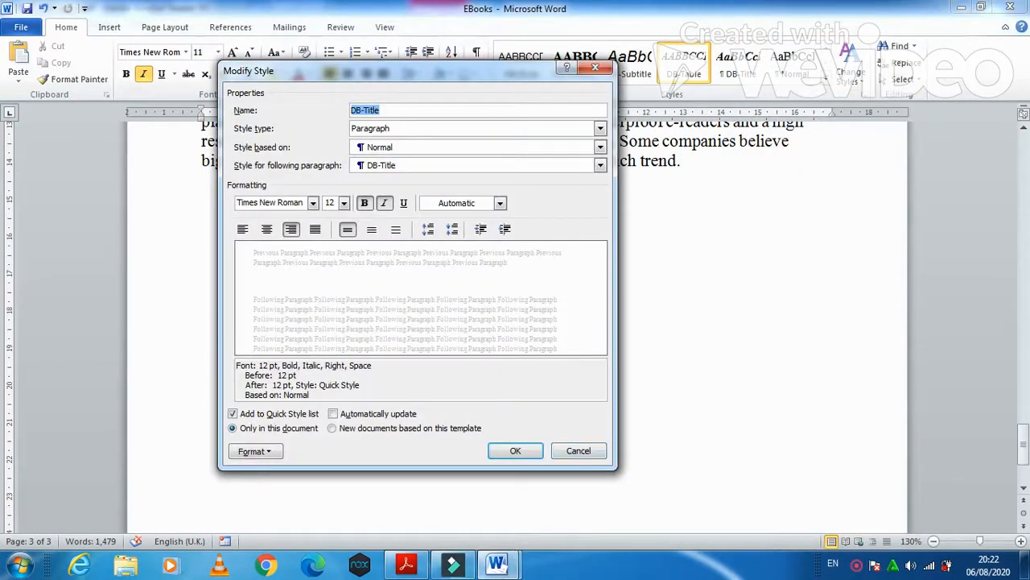
click(412, 566)
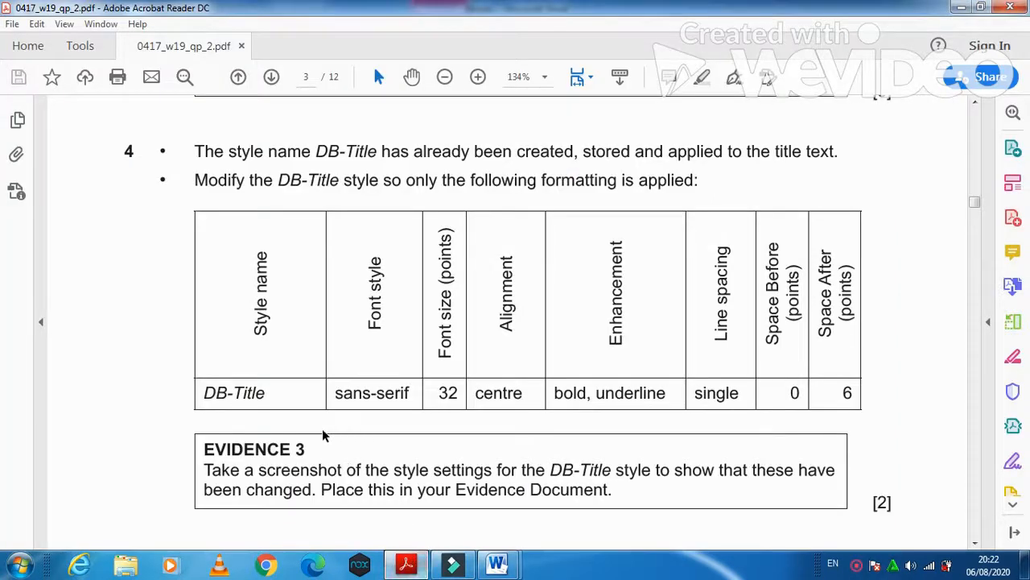
click(426, 566)
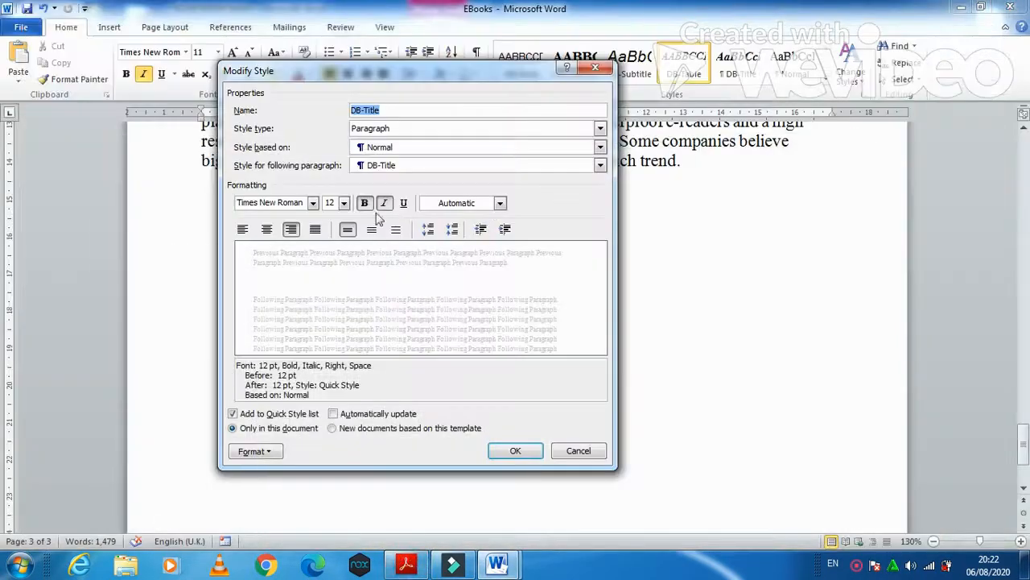
click(313, 203)
click(293, 304)
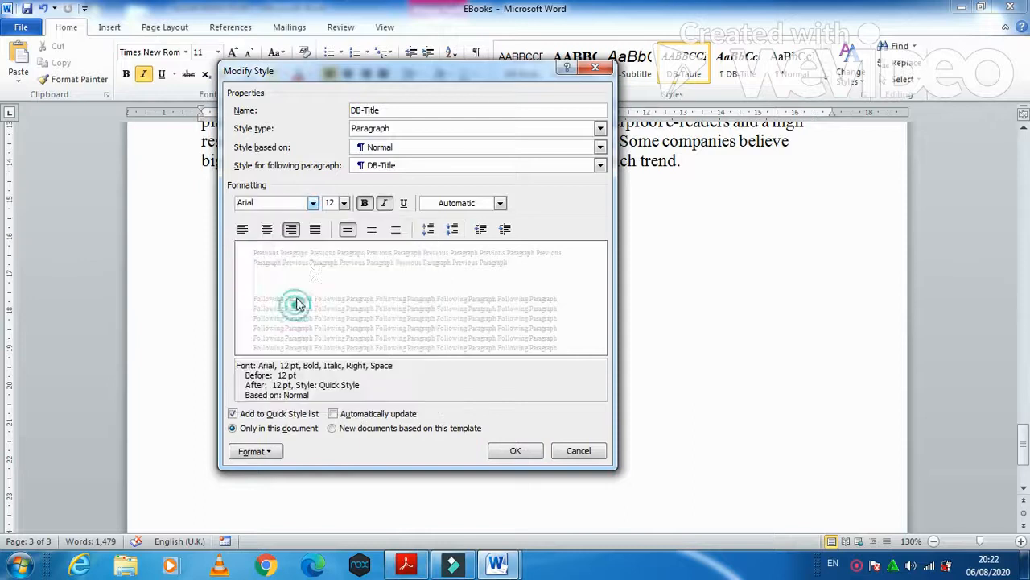
click(343, 205)
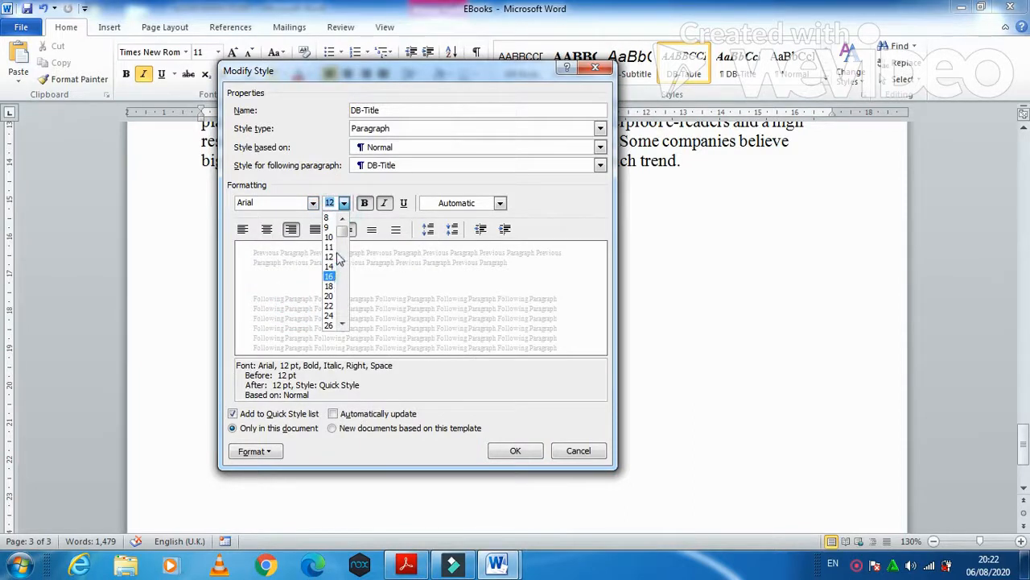
click(344, 323)
click(344, 323)
click(344, 324)
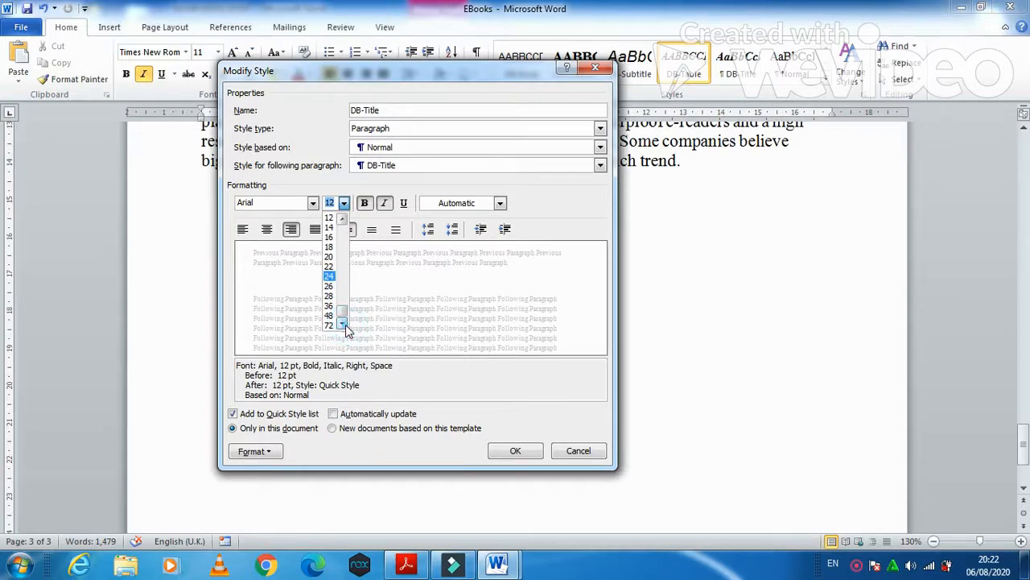
text(32)
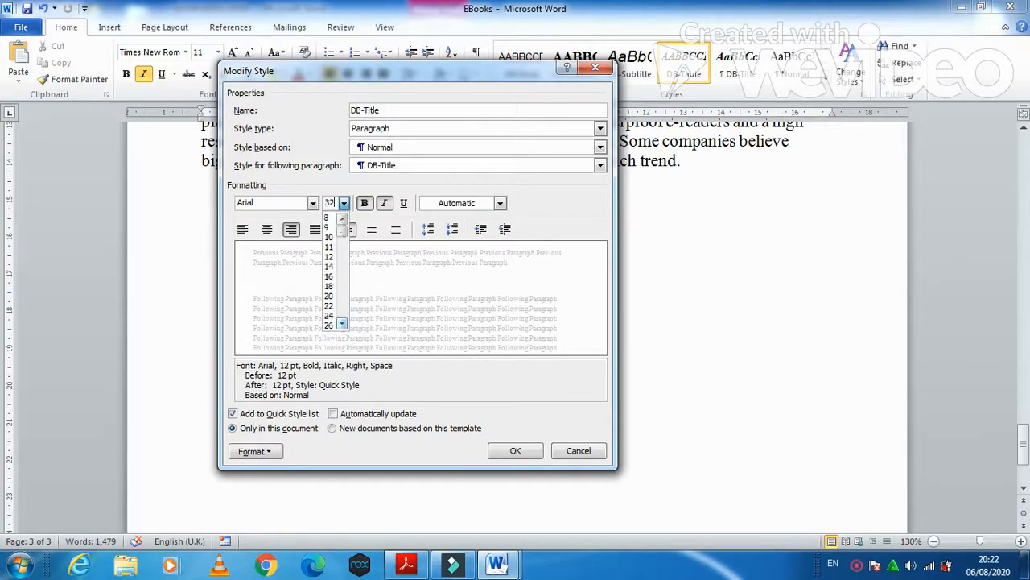
click(512, 420)
- Remove bold and italic from DB-Title, add underline and centre it
click(337, 202)
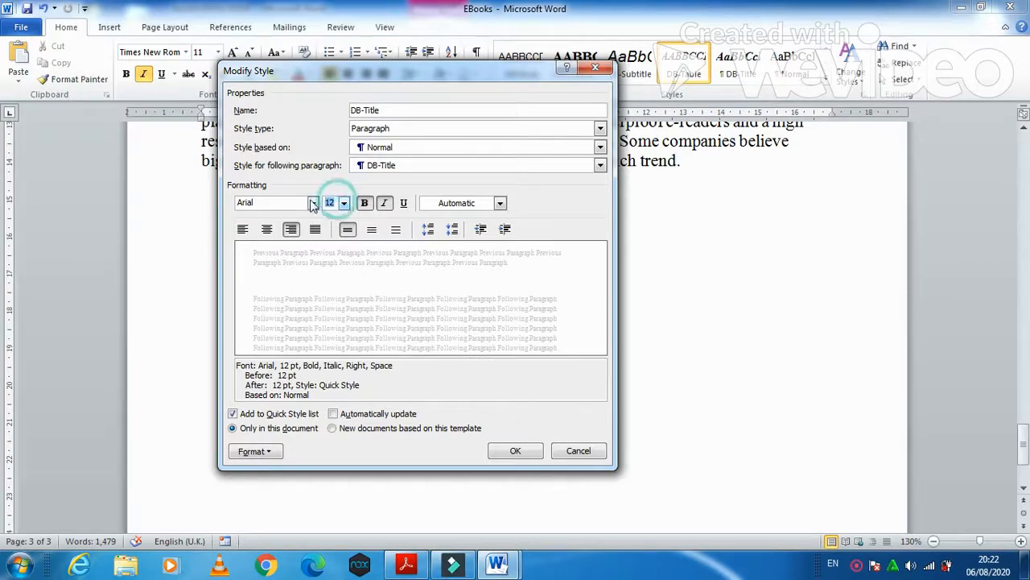
click(364, 203)
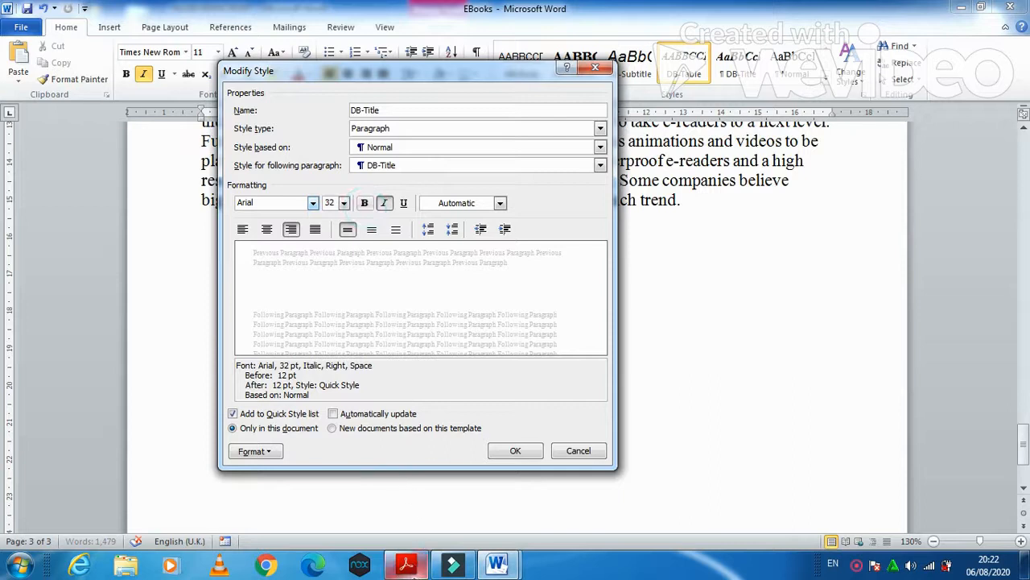
click(407, 565)
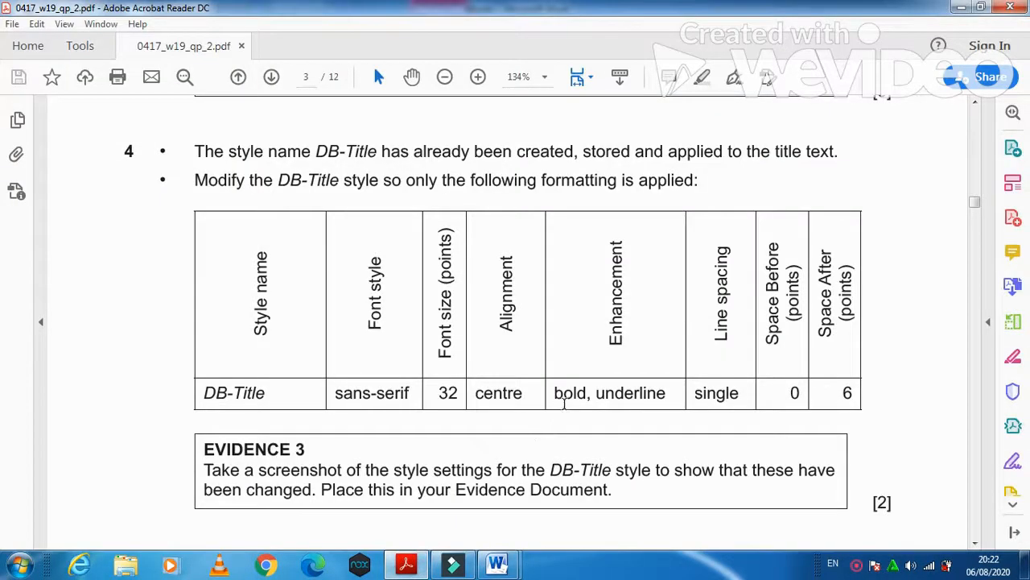
click(497, 566)
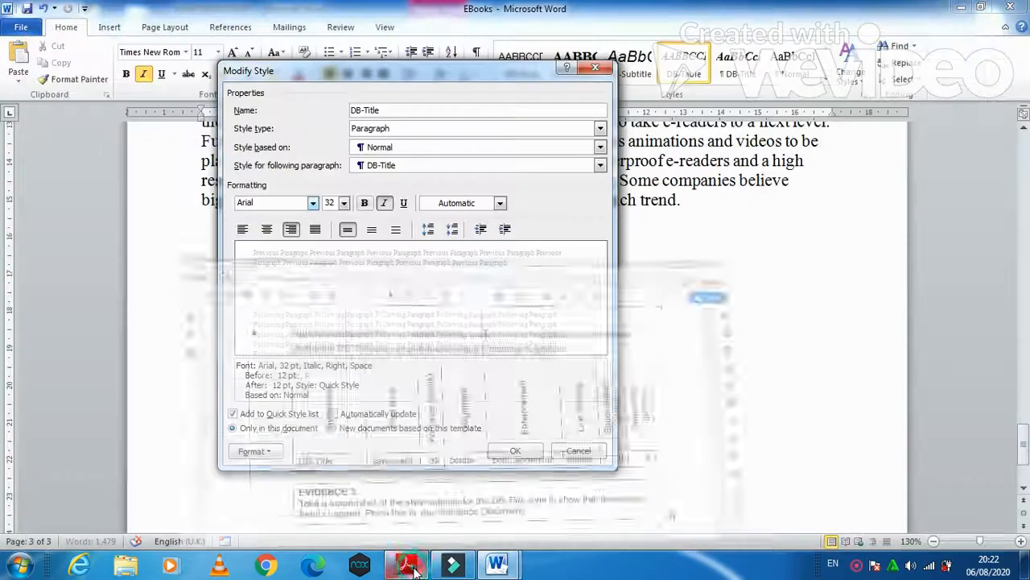
click(384, 202)
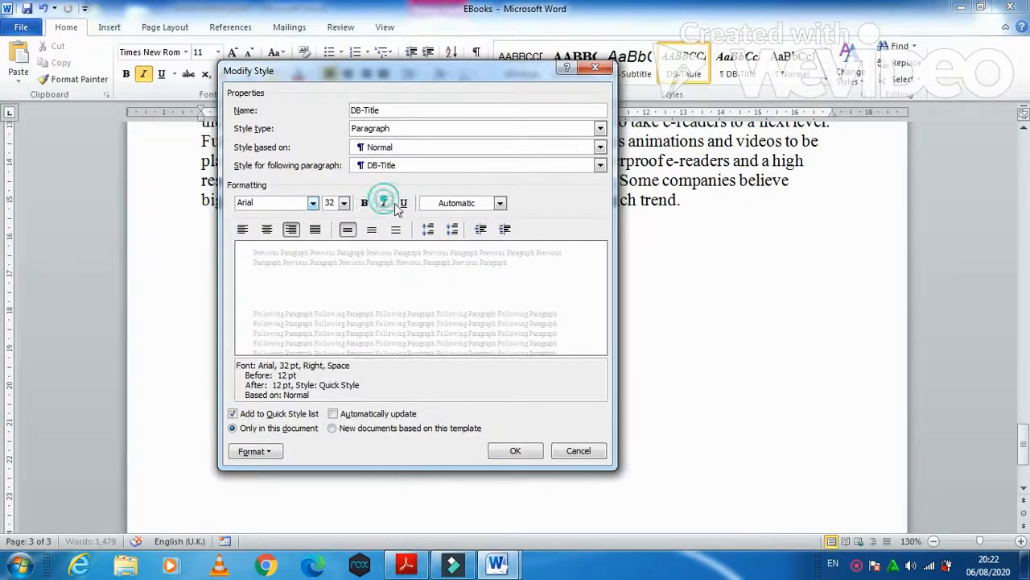
click(403, 203)
click(266, 230)
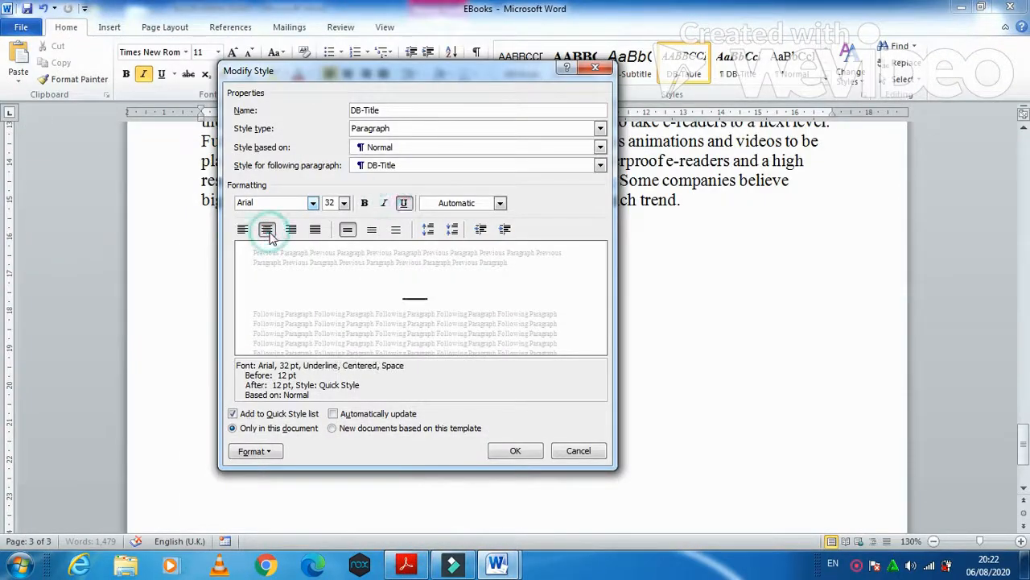
mouse_move(442, 572)
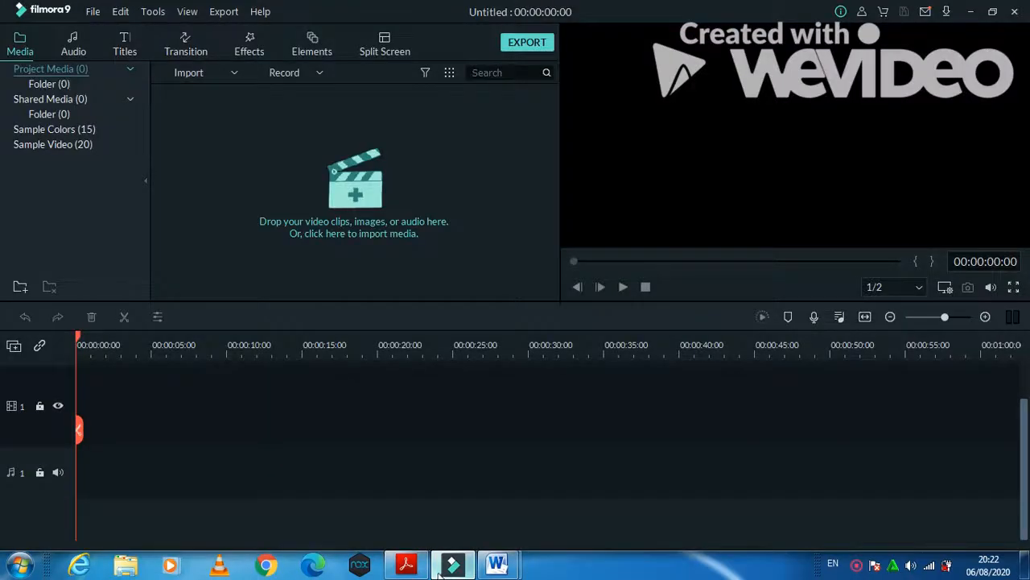
click(406, 565)
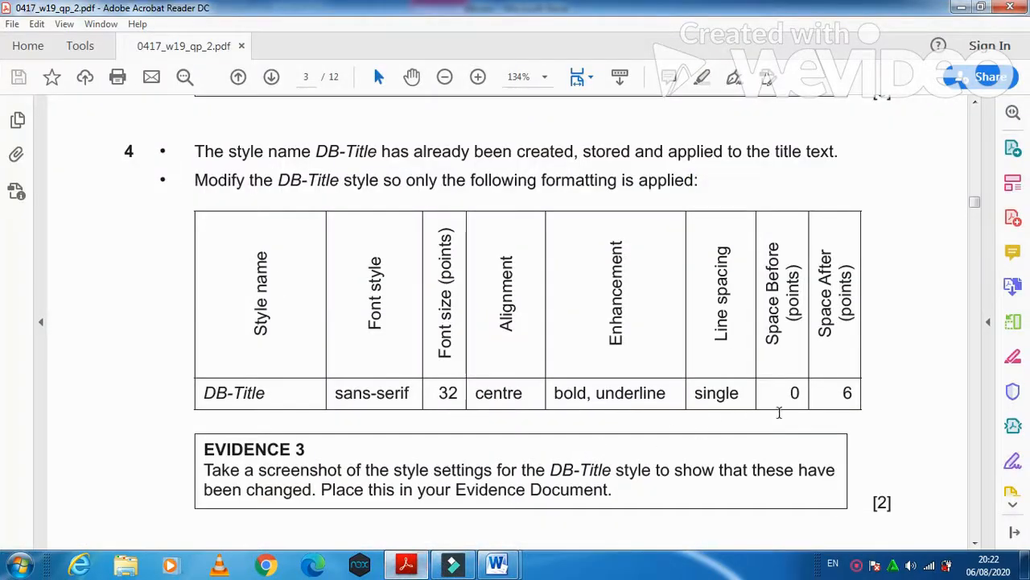
key(alt+Tab)
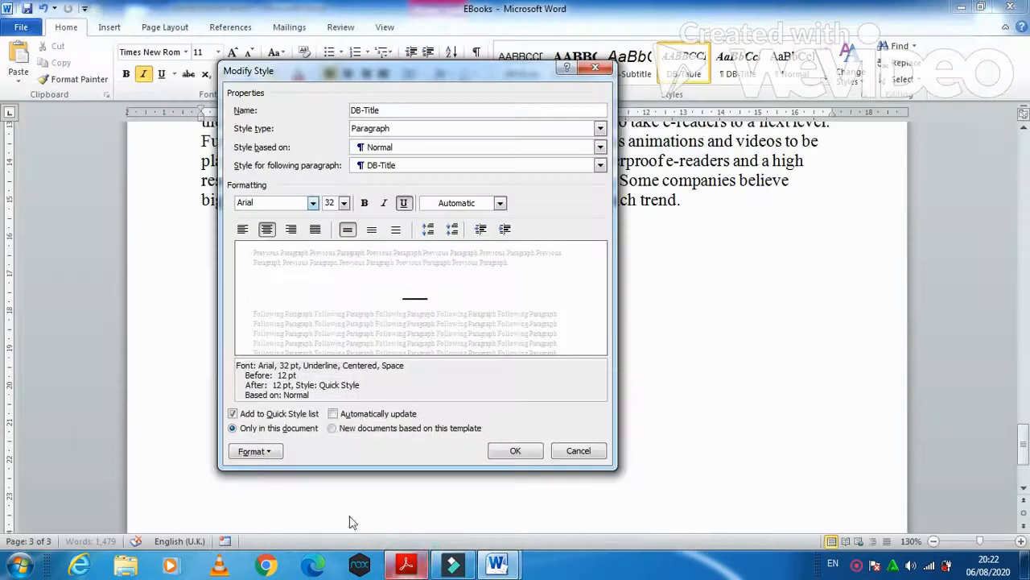
click(272, 453)
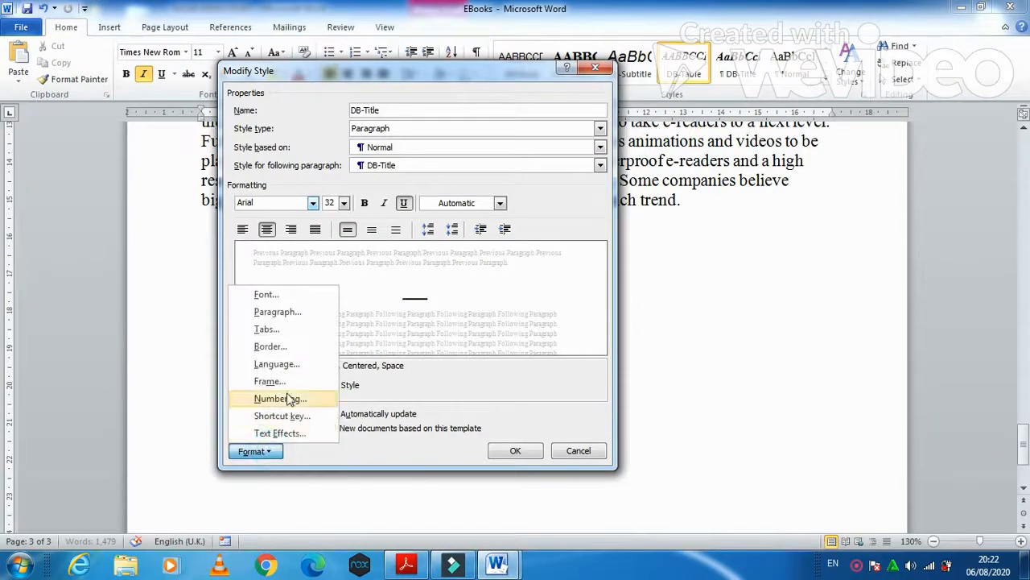
- Set DB-Title paragraph spacing to 0 pt before and 6 pt after, and save the style
click(295, 316)
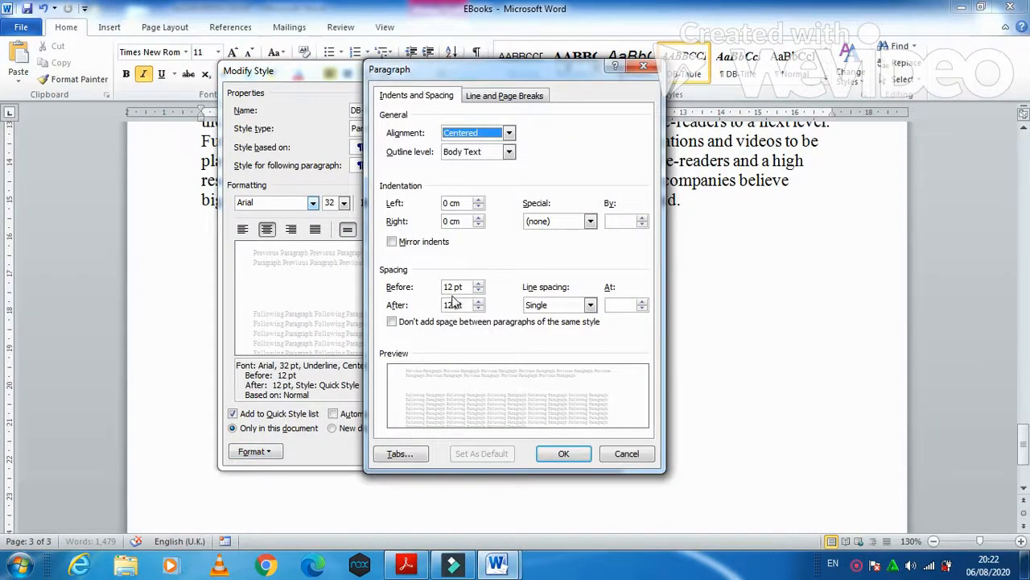
drag(454, 287, 442, 288)
text(0)
drag(455, 304, 442, 308)
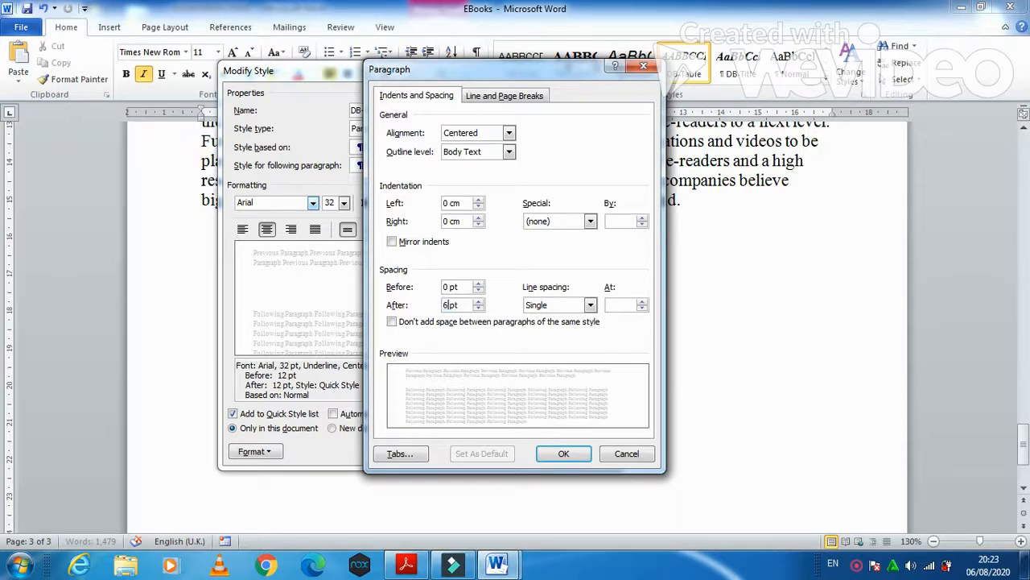
click(579, 452)
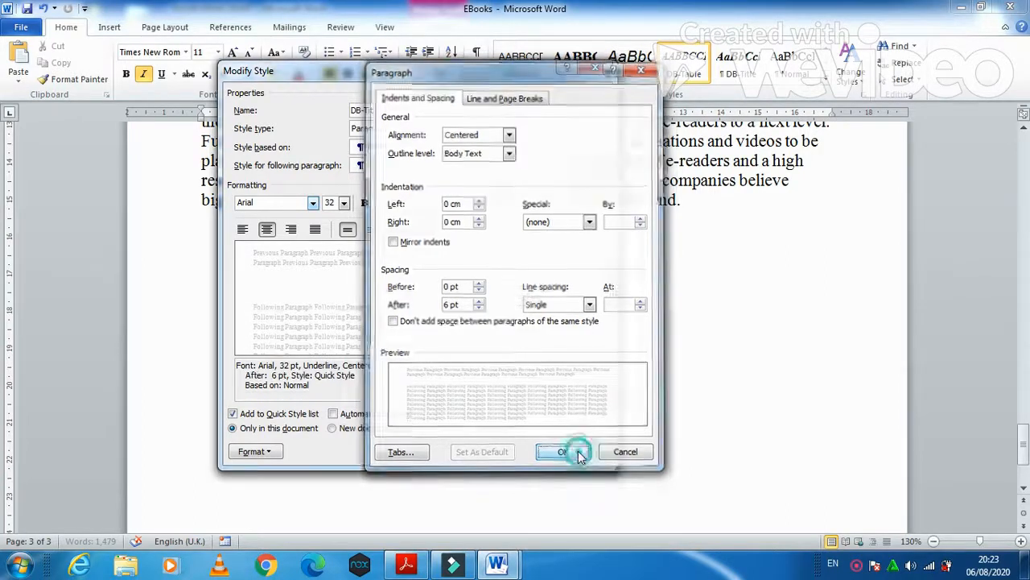
click(519, 451)
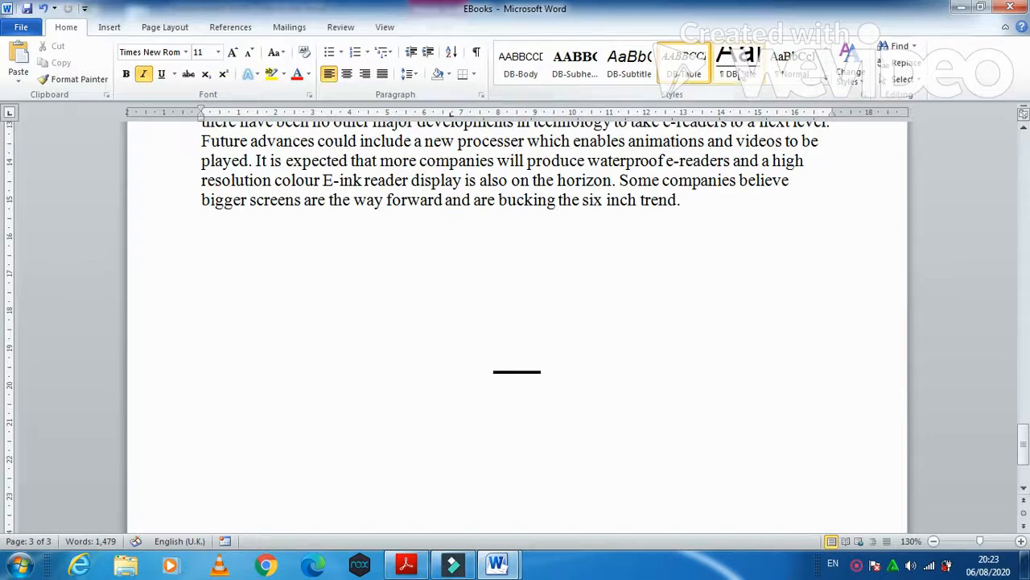
- Reopen the DB-Title settings to capture them as Evidence 3 after reading its instructions
right_click(739, 73)
click(771, 89)
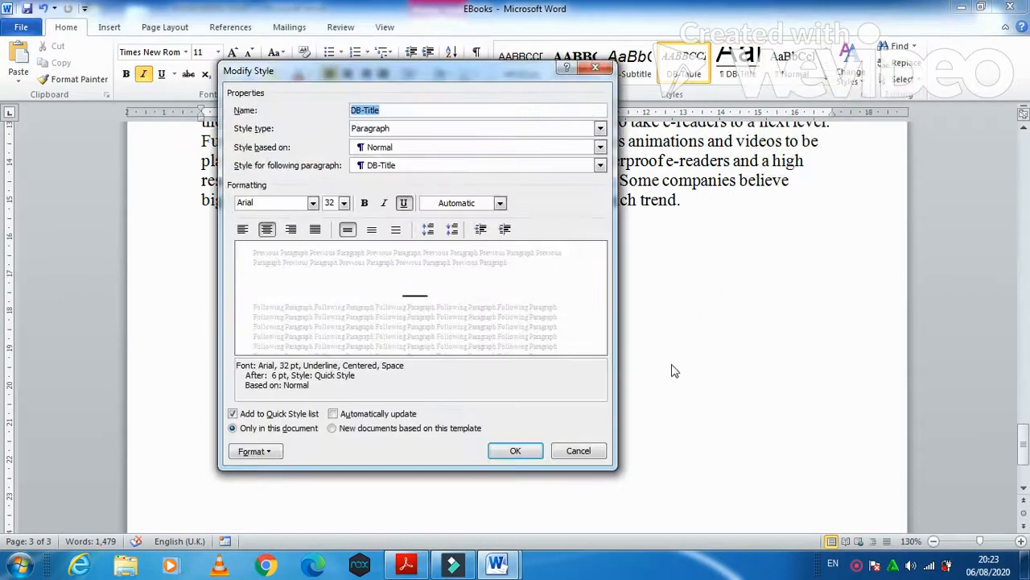
click(406, 565)
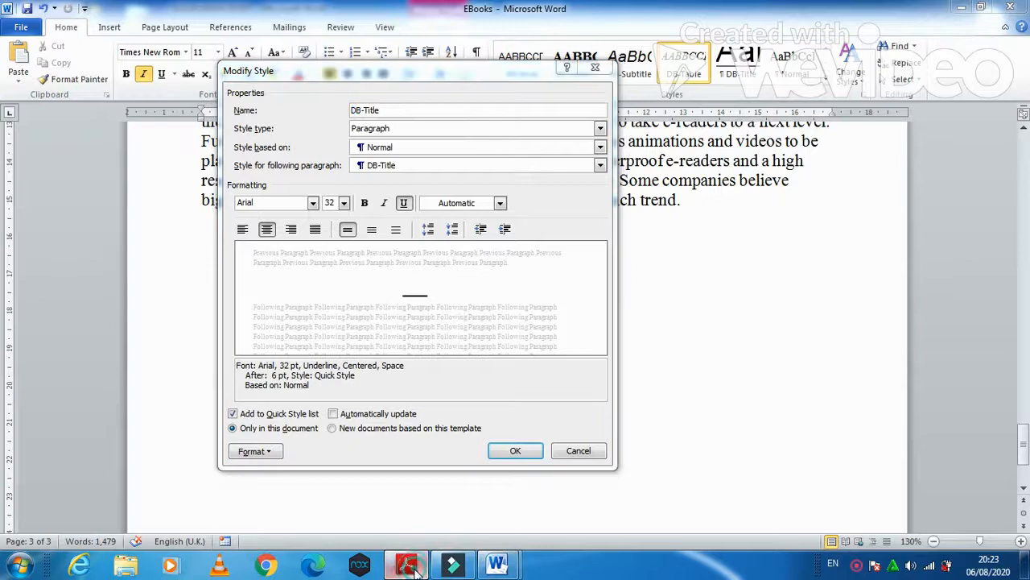
drag(205, 471, 612, 475)
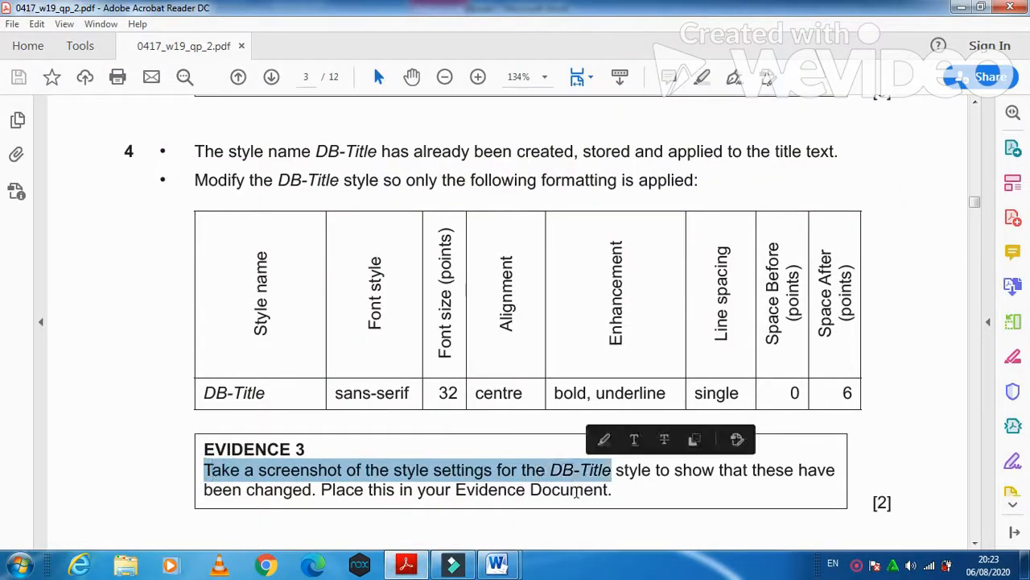
mouse_move(497, 564)
click(532, 520)
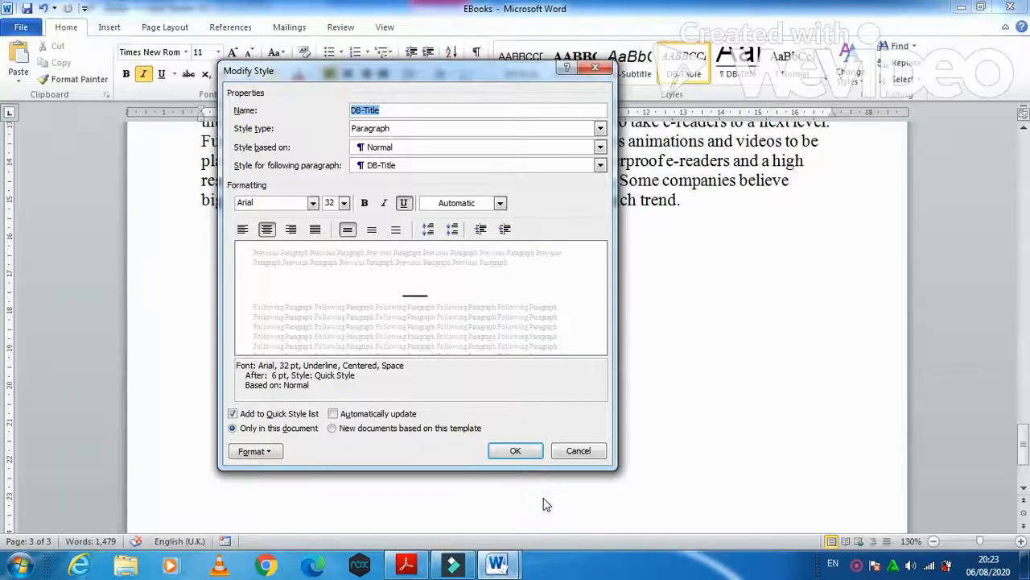
click(515, 451)
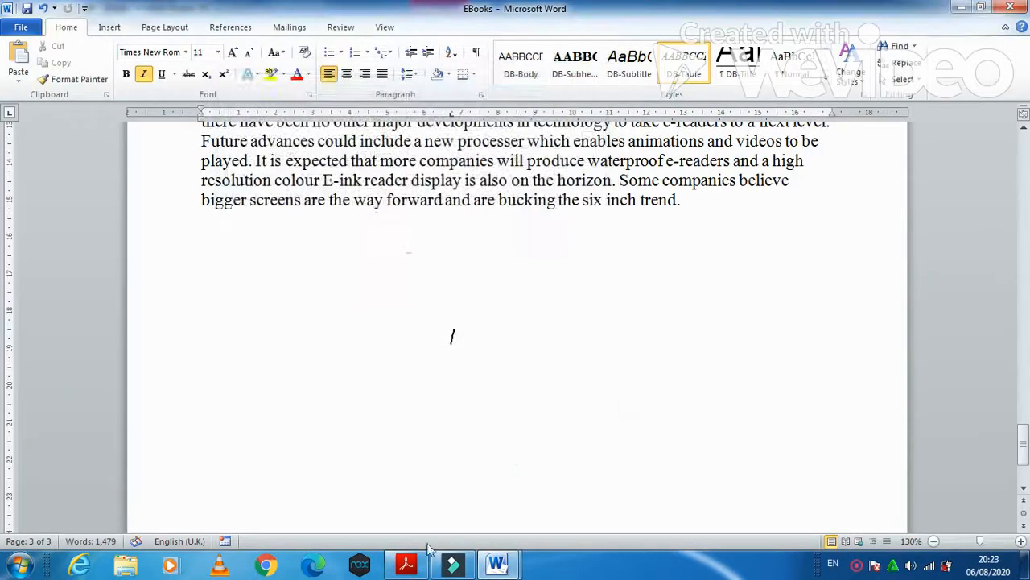
click(407, 565)
click(407, 565)
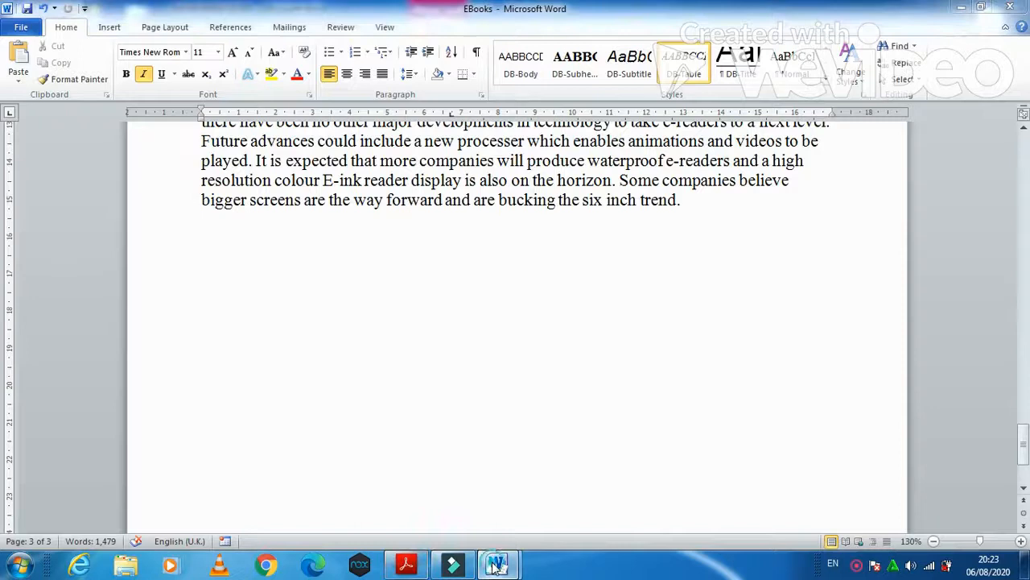
- Paste the DB-Title style-settings screenshot below the Step 4 heading in N219EVIDENCE0297
mouse_move(497, 564)
click(394, 487)
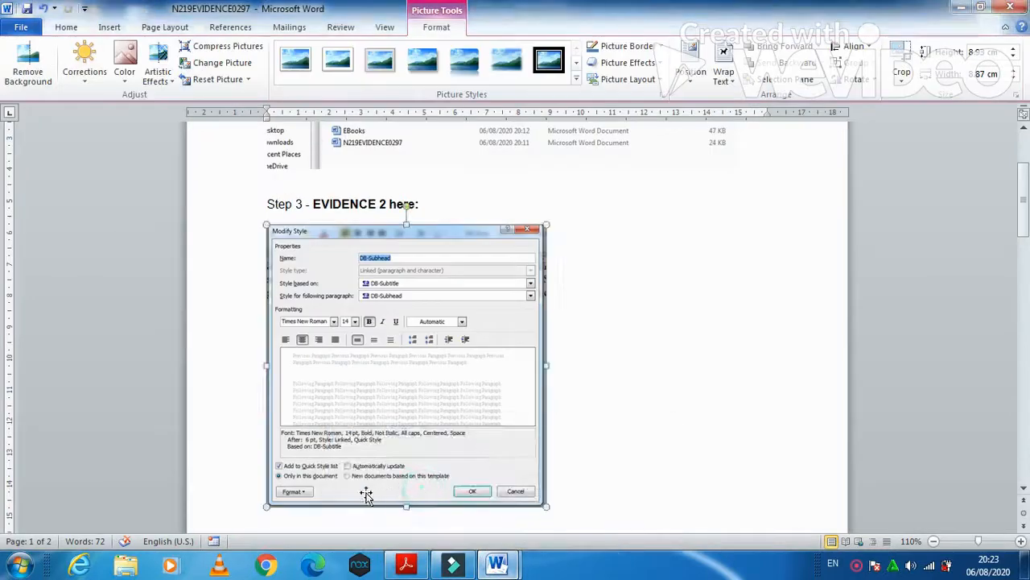
scroll(366, 475, down, 5)
click(324, 361)
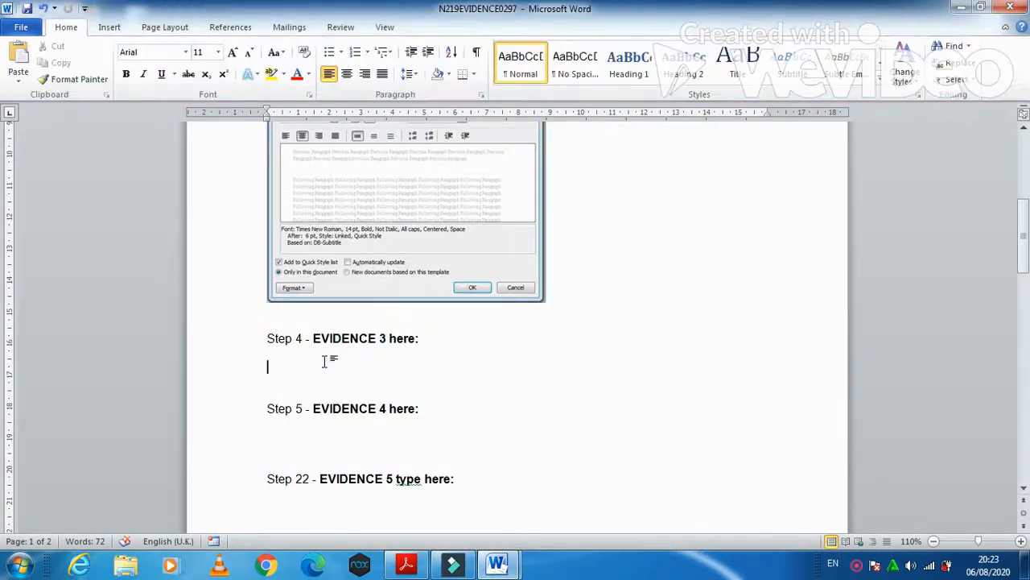
key(ctrl+v)
- Crop the screenshot to the Modify Style dialog, enlarge it, and scroll the exam paper to question 5
click(441, 326)
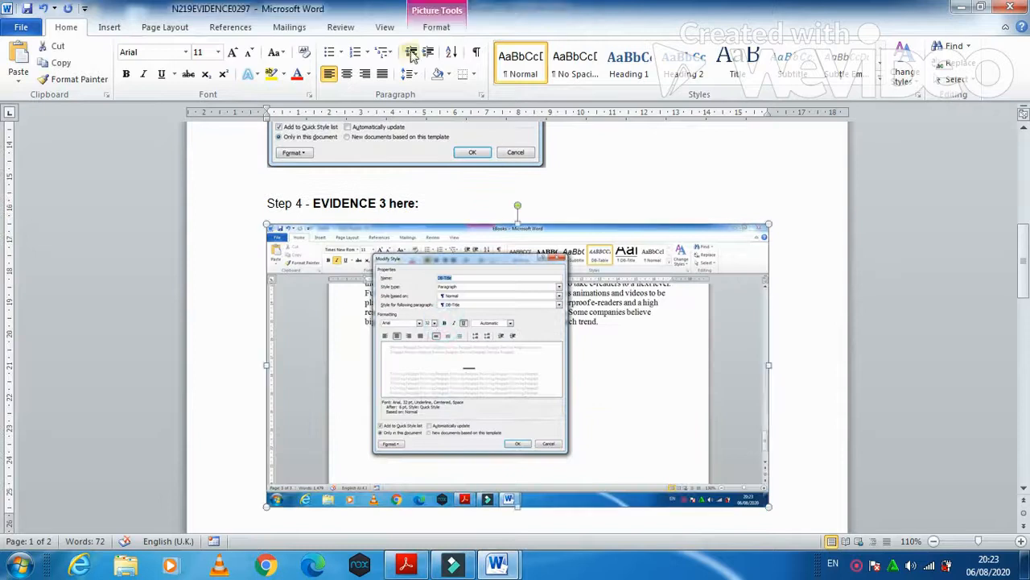
click(436, 28)
click(902, 73)
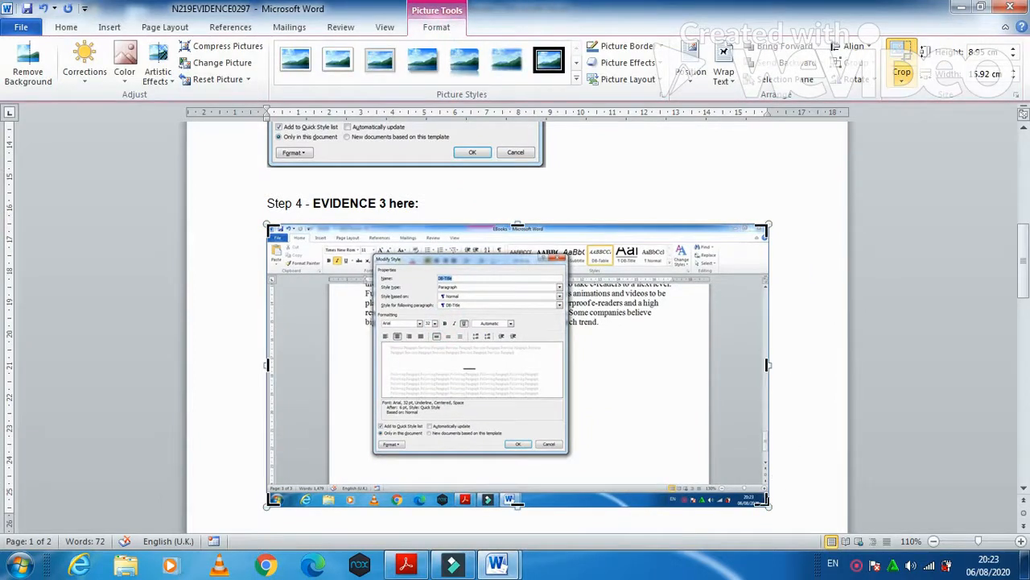
drag(768, 504, 567, 452)
drag(269, 226, 374, 255)
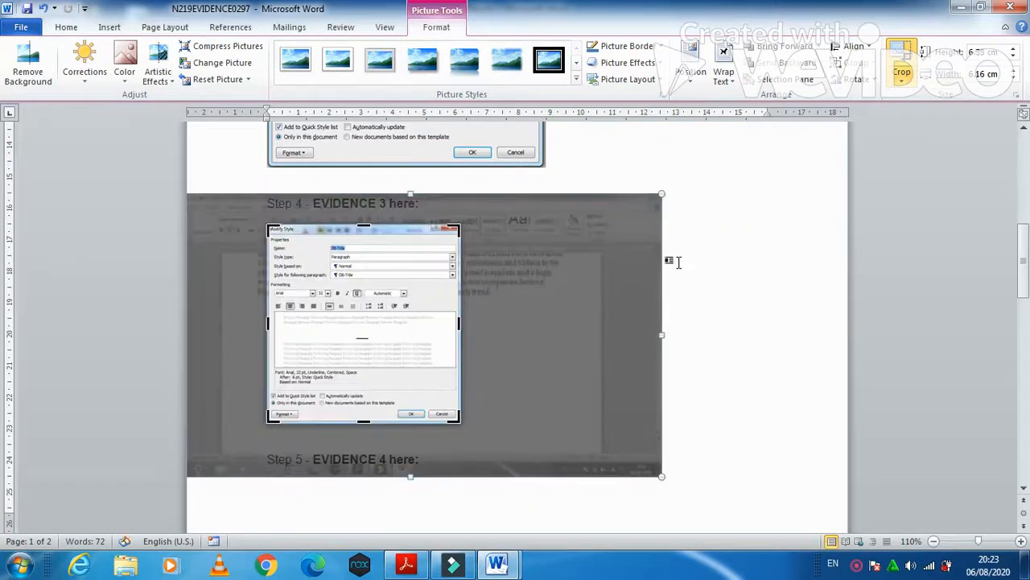
click(677, 259)
click(443, 261)
drag(460, 421, 546, 487)
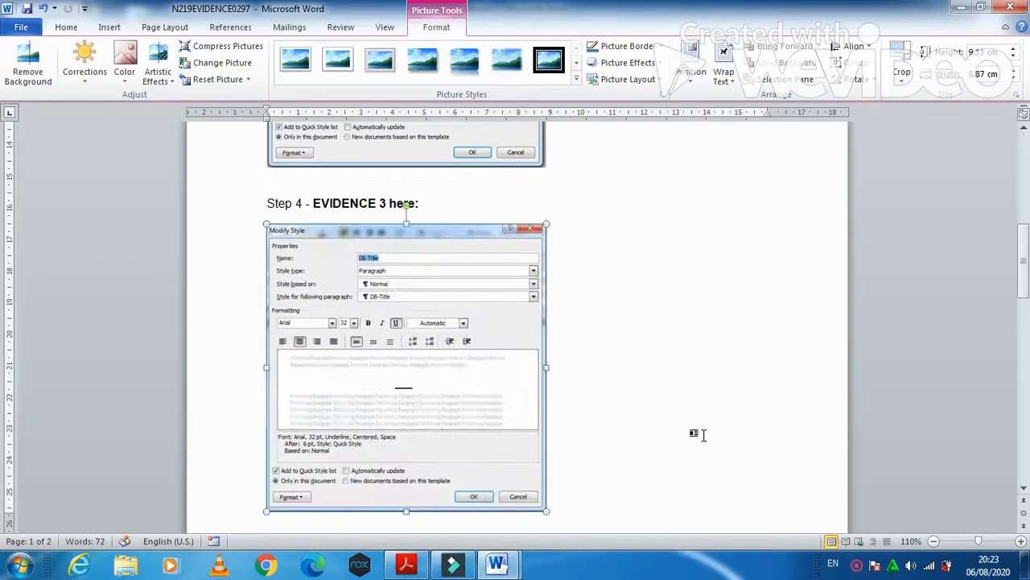
click(405, 564)
scroll(511, 420, down, 9)
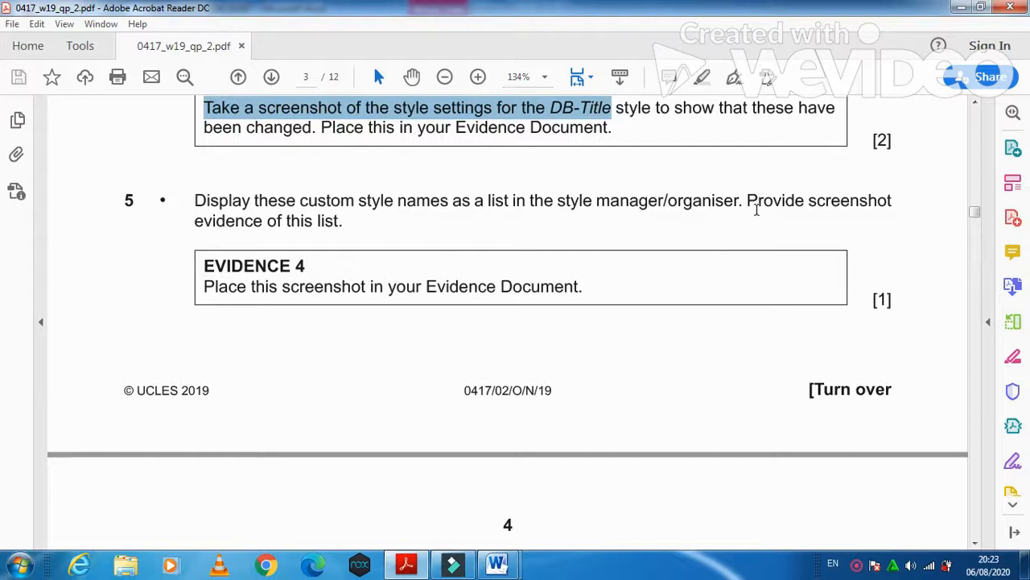
- Note question 5's 'Provide screenshot' request, then show and close the EBooks Styles pane for capture
drag(748, 202, 869, 211)
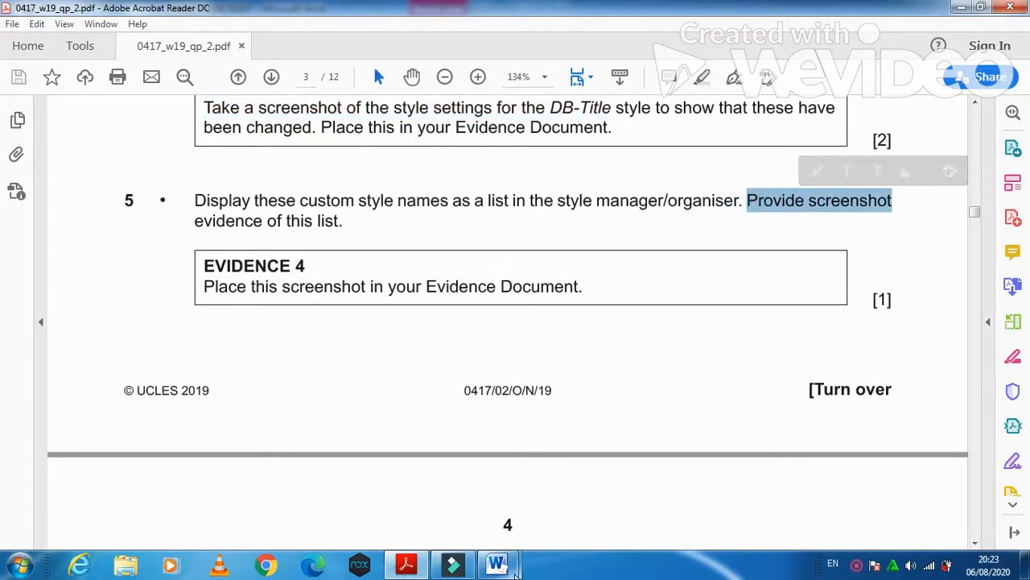
mouse_move(497, 563)
click(567, 514)
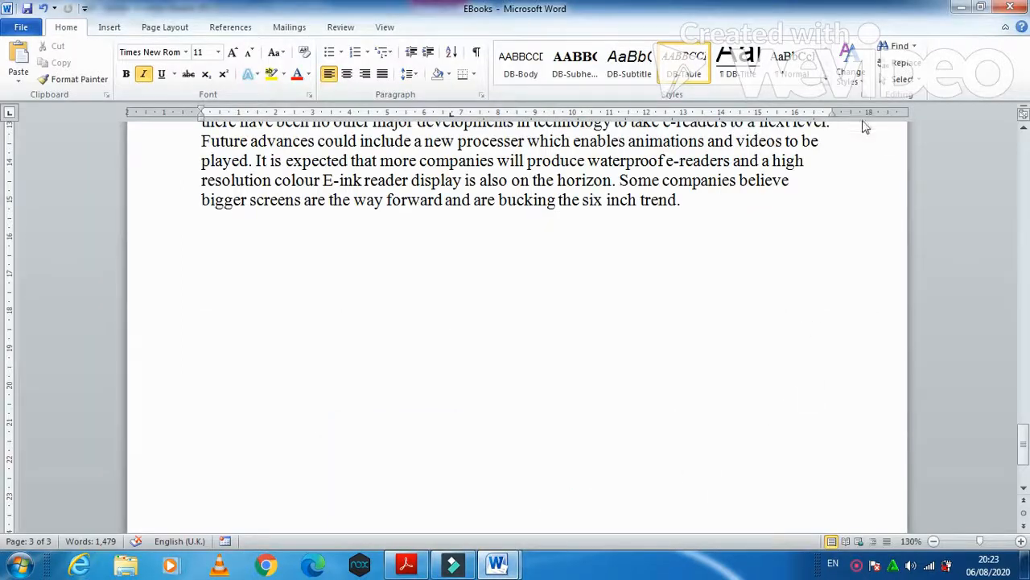
click(866, 98)
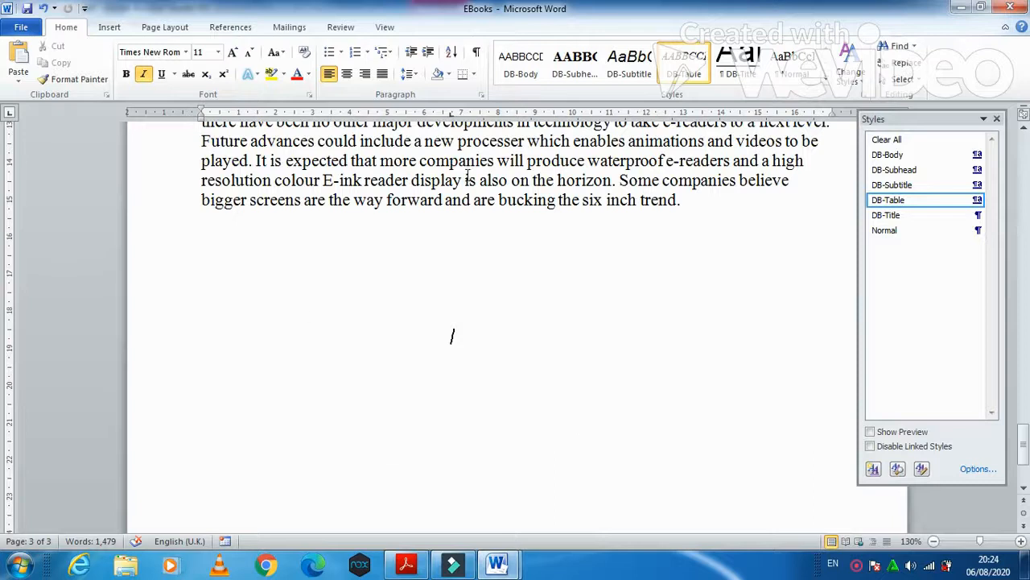
click(997, 120)
- Paste the styles list screenshot below Step 5 - EVIDENCE 4 in the evidence document
mouse_move(493, 570)
click(442, 520)
scroll(424, 453, down, 5)
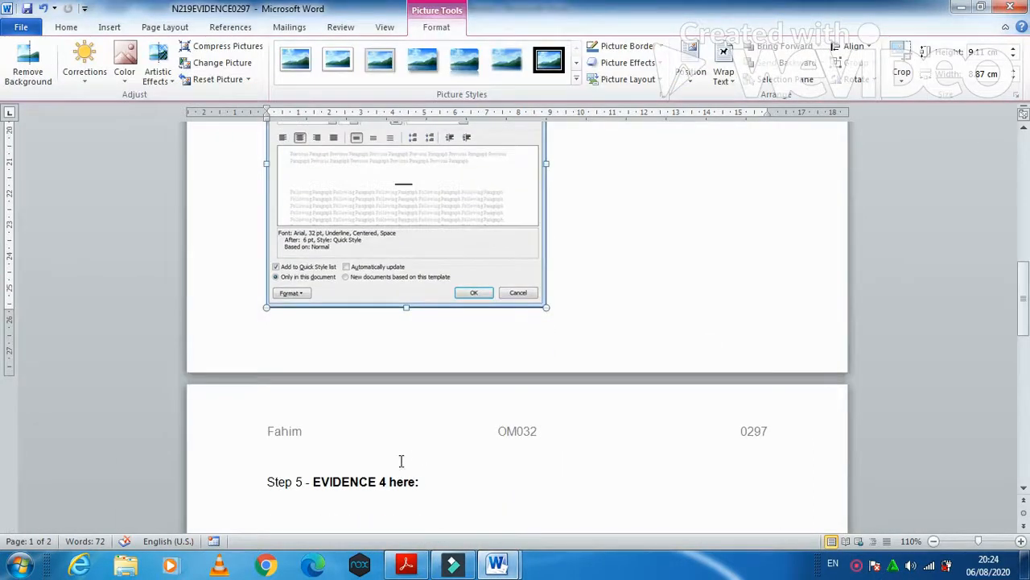
scroll(401, 461, down, 3)
click(315, 381)
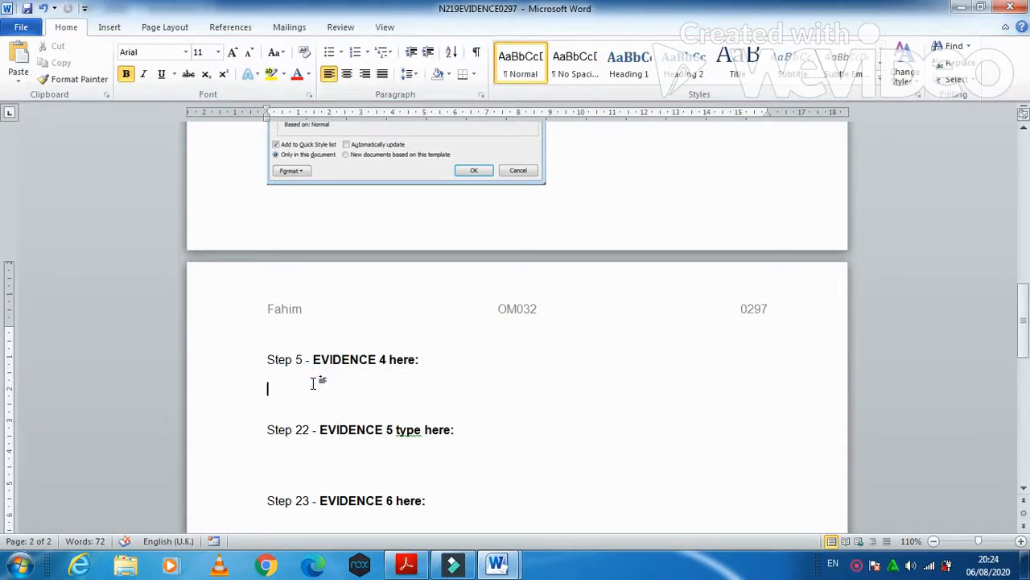
key(ctrl+v)
- Crop the screenshot to just the Styles list and enlarge it
click(416, 361)
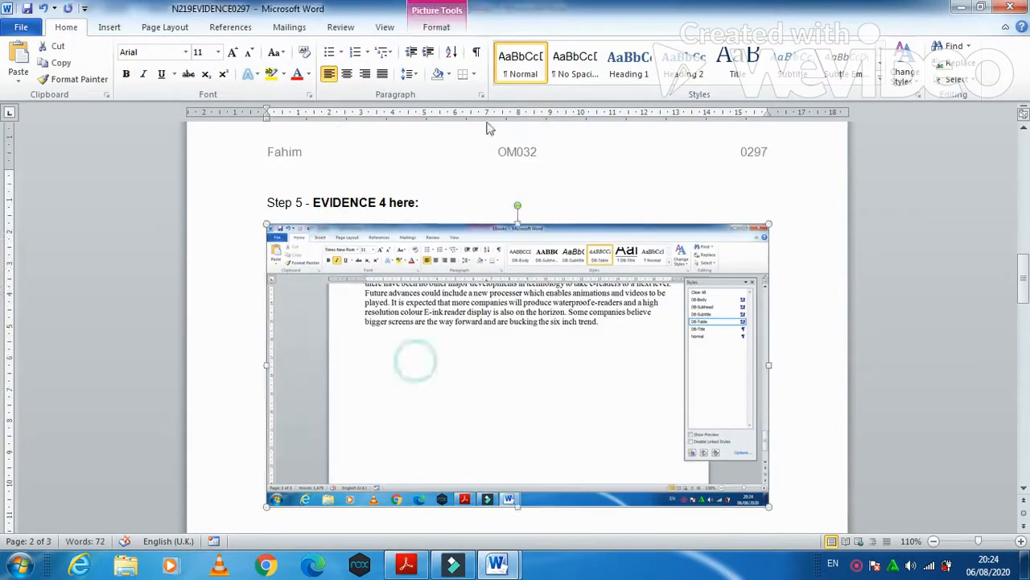
click(439, 34)
click(901, 58)
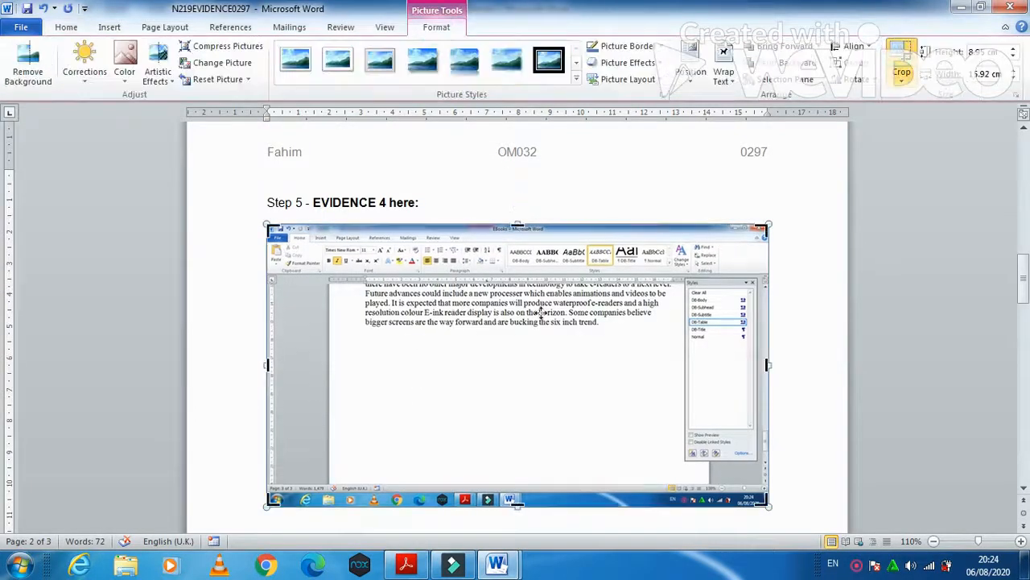
drag(267, 502, 676, 459)
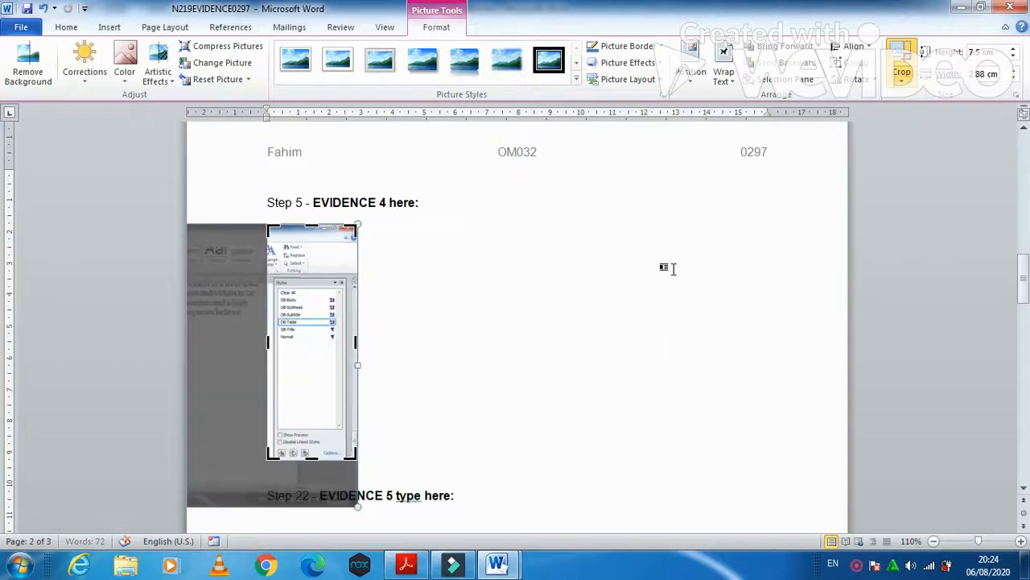
drag(316, 224, 314, 272)
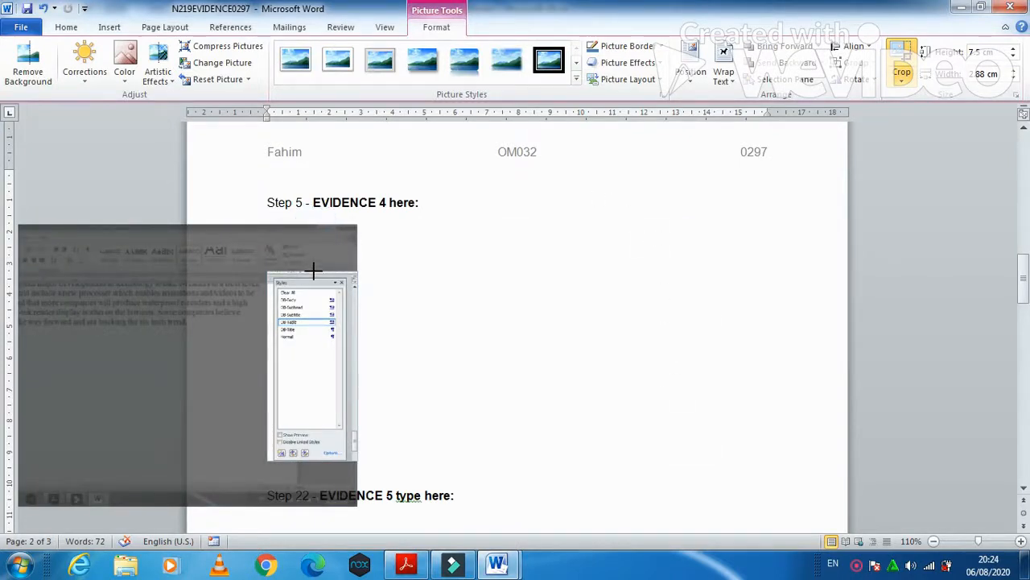
click(421, 281)
click(338, 340)
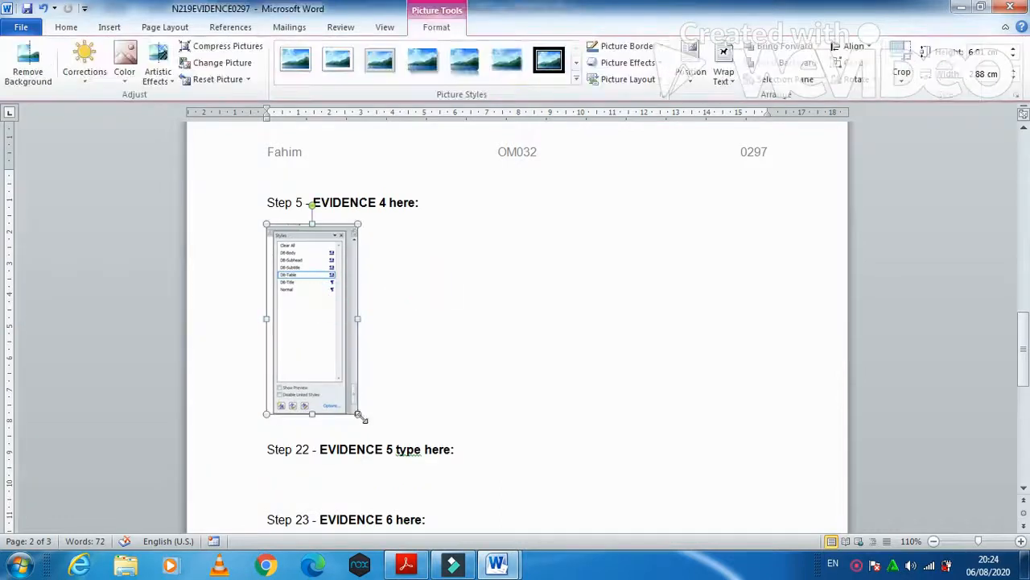
drag(358, 415, 417, 437)
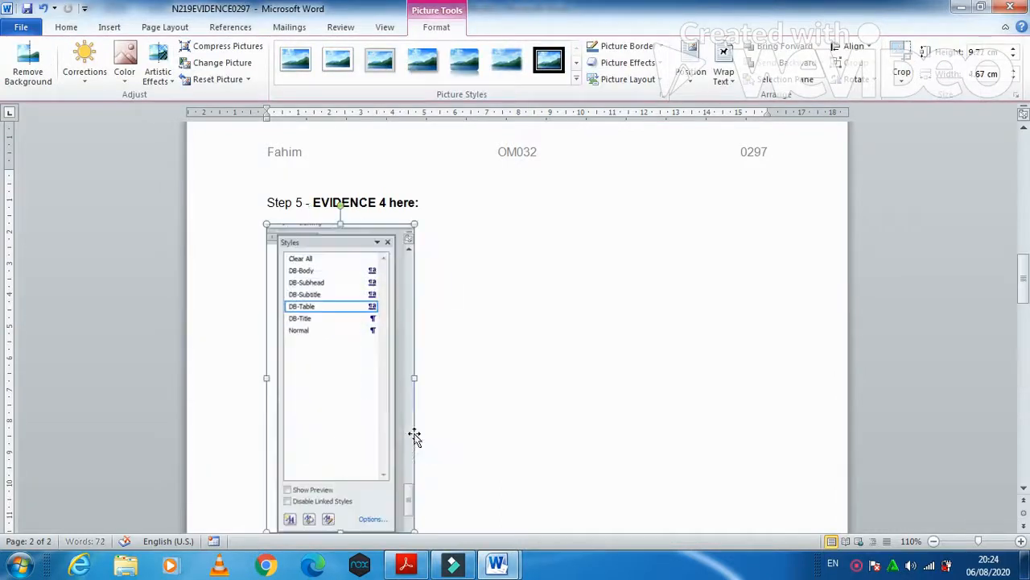
click(406, 565)
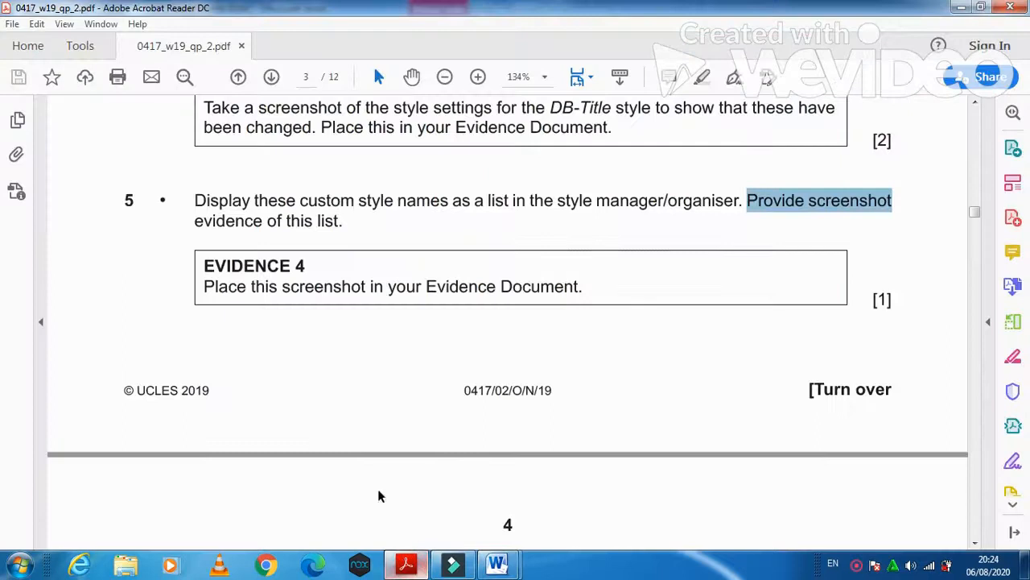
- Find and mark the required subtitle wording in question 6 of the exam paper
scroll(261, 362, down, 3)
scroll(262, 361, down, 3)
scroll(262, 362, down, 1)
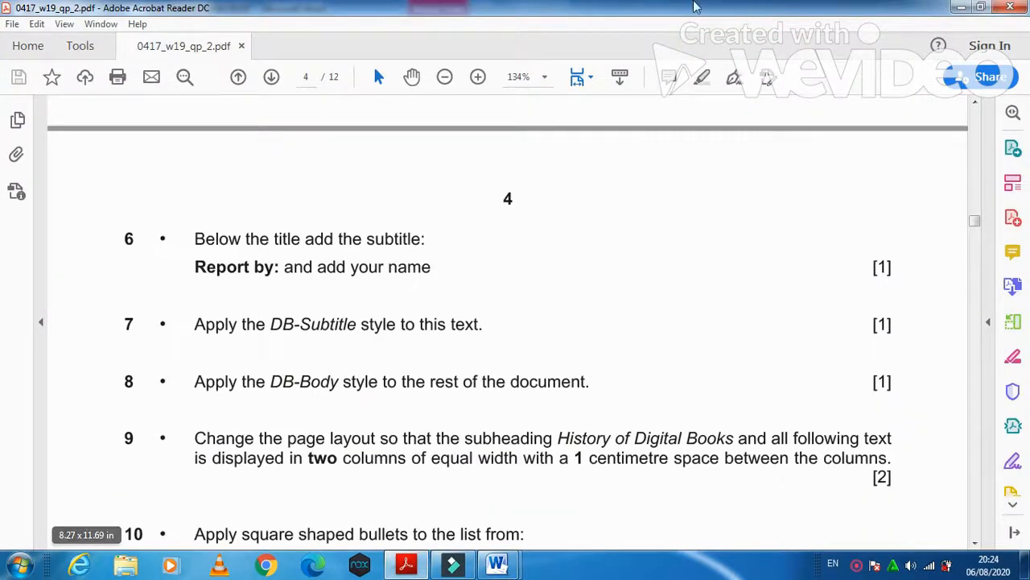
drag(190, 273, 317, 278)
- Insert a new line below the EBooks title reading 'Reported by:' and the student's name
mouse_move(497, 567)
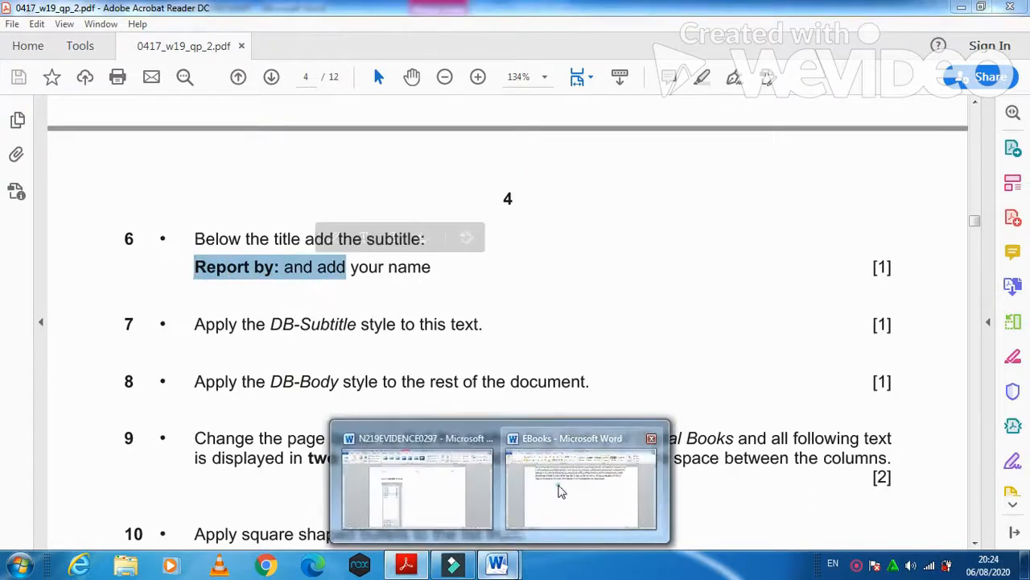
click(558, 489)
drag(1024, 448, 1024, 153)
click(201, 279)
key(Return)
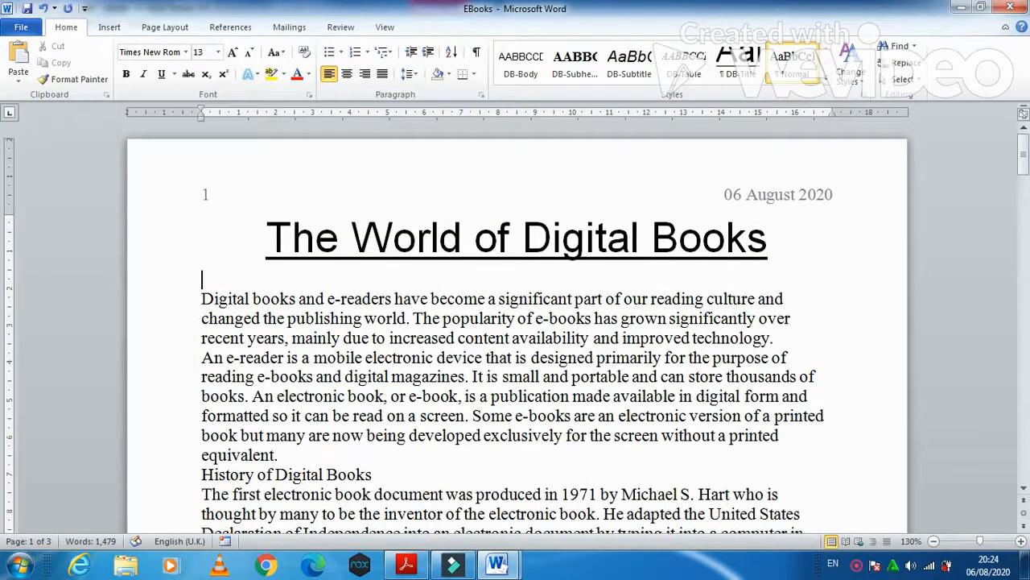
key(alt+Tab)
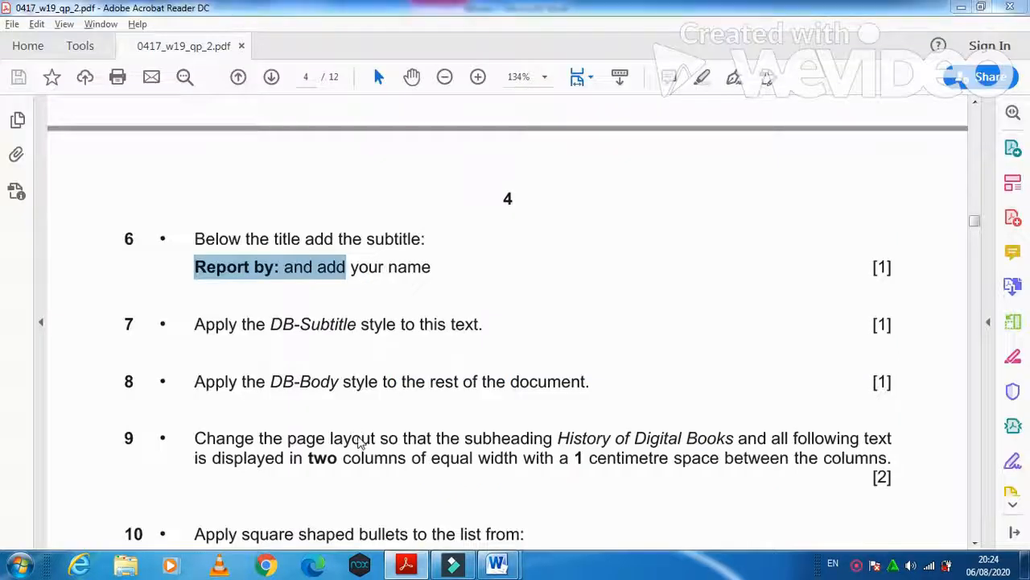
key(alt+Tab)
key(BackSpace)
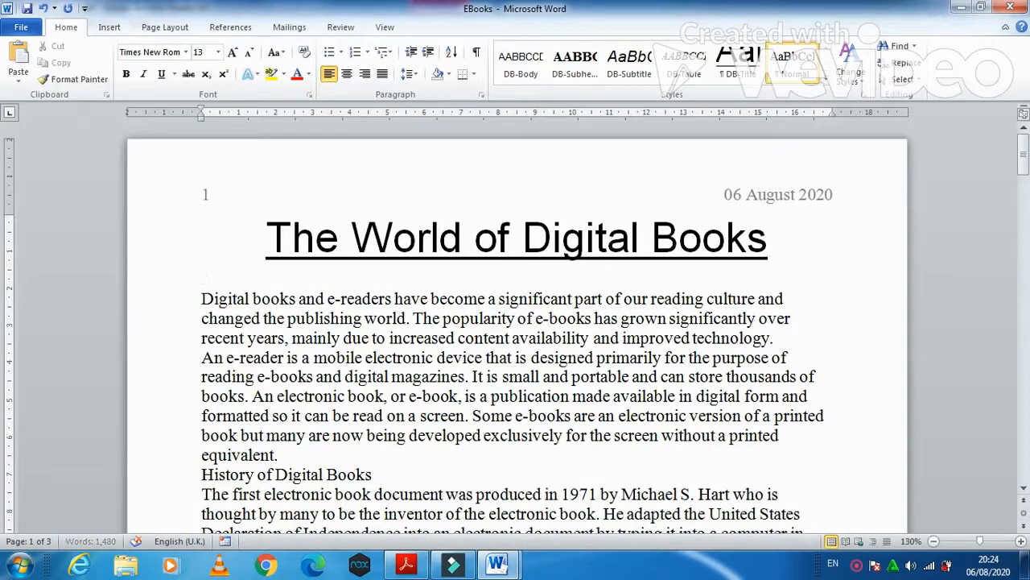
text(Reported by: Fahim)
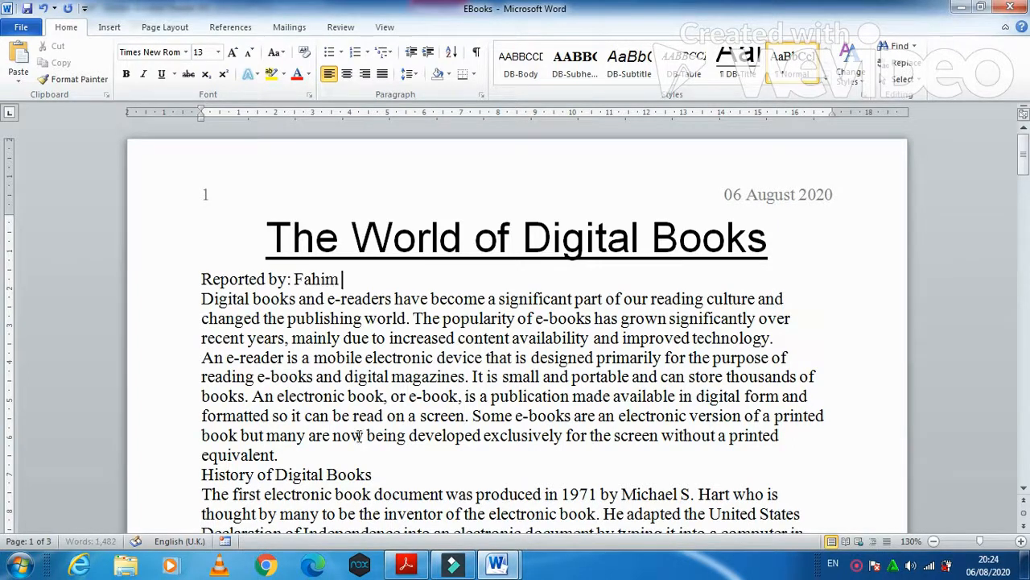
- Note the DB-Subtitle style name in question 7, then select the new Reported by line
key(alt+Tab)
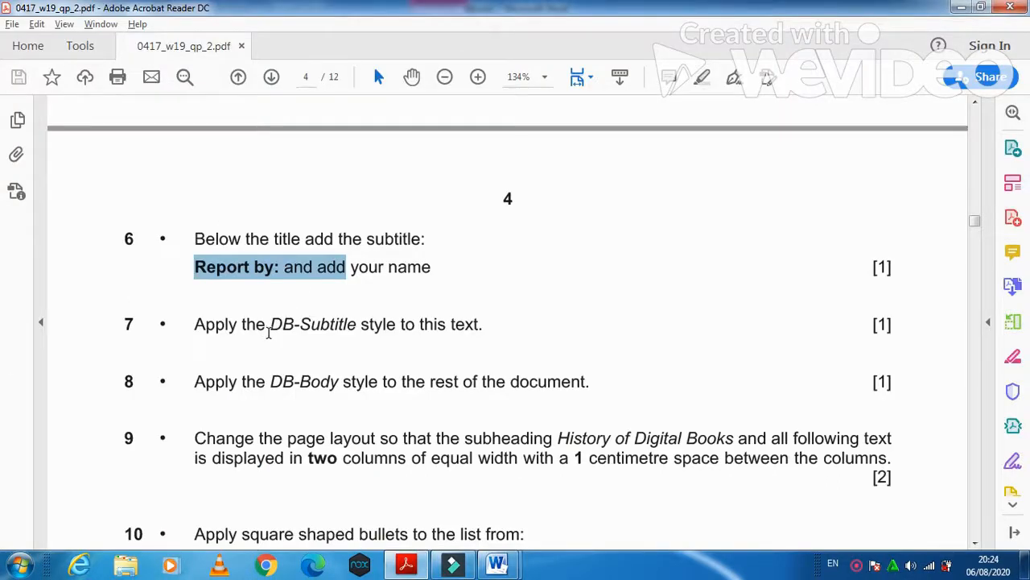
mouse_move(270, 326)
mouse_down()
mouse_move(351, 329)
mouse_move(356, 339)
mouse_up()
key(alt+Tab)
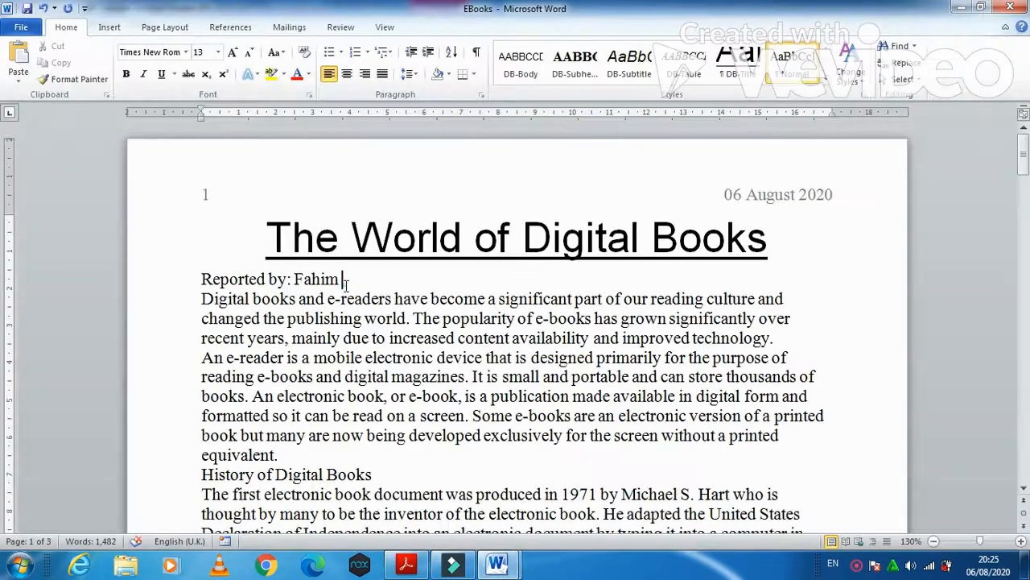
drag(347, 282, 202, 282)
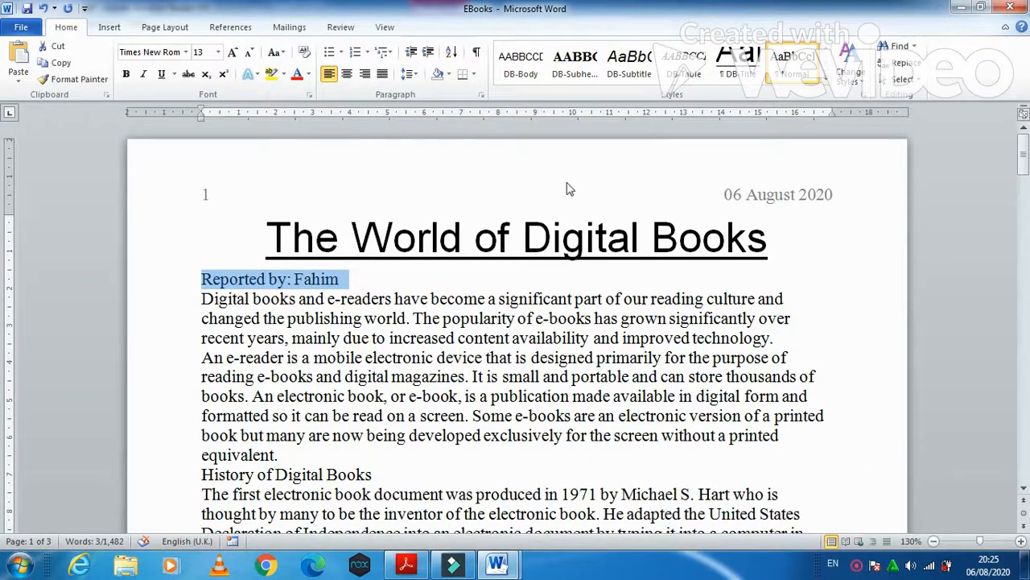
- Apply DB-Subtitle to the Reported by line and DB-Body to all text from 'Digital books' onward
click(629, 63)
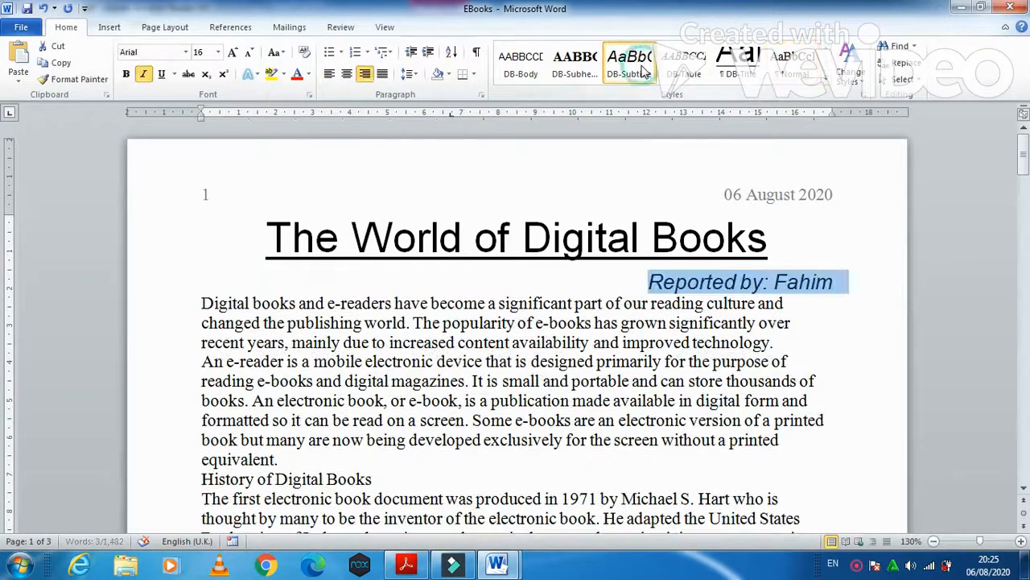
click(396, 568)
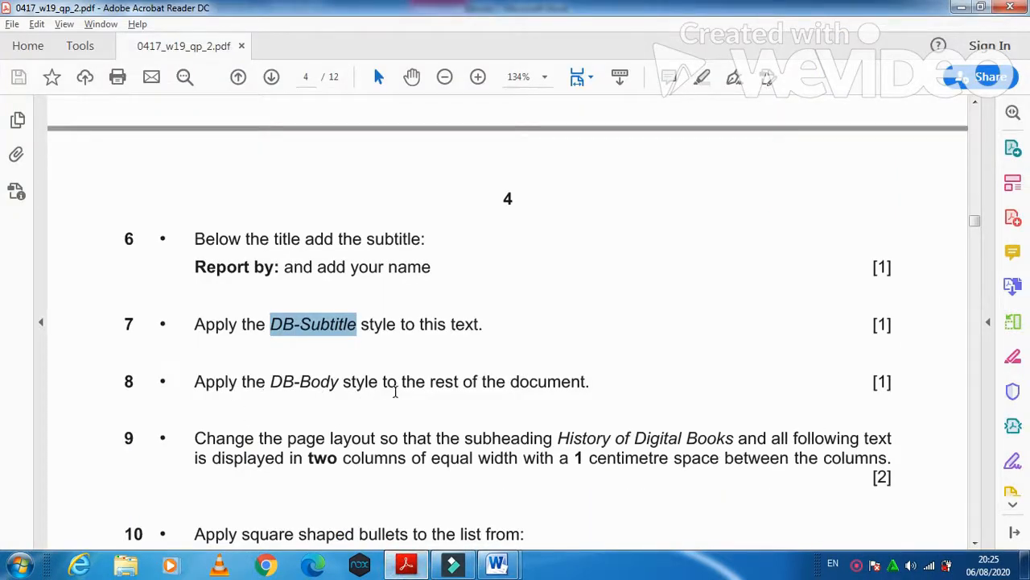
click(497, 565)
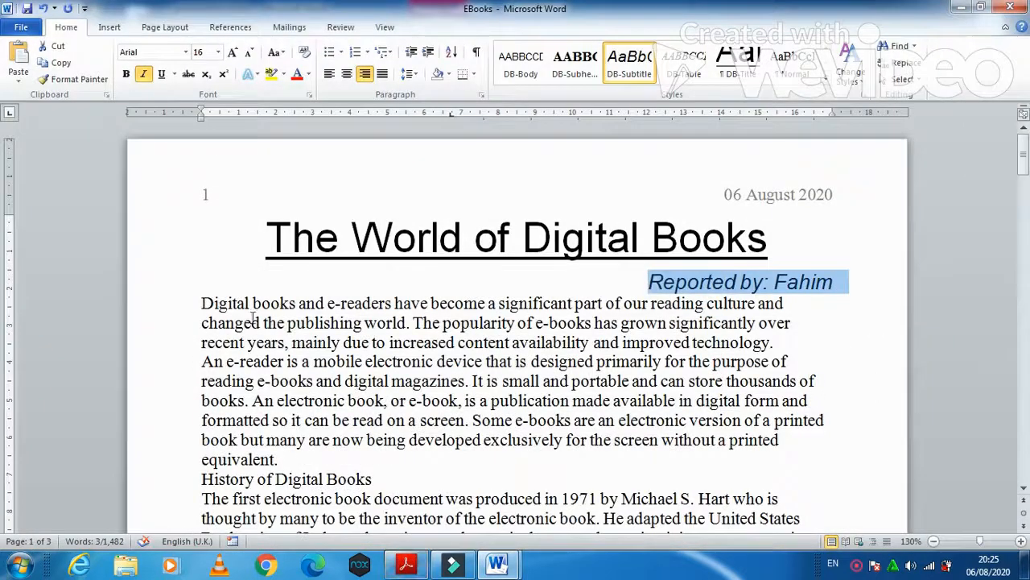
drag(201, 303, 718, 165)
click(537, 66)
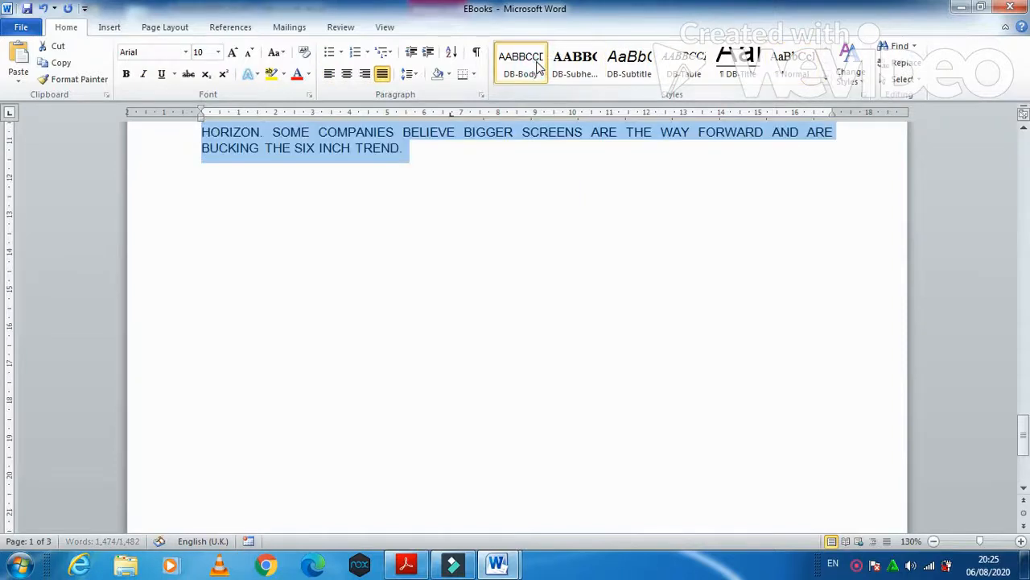
click(413, 563)
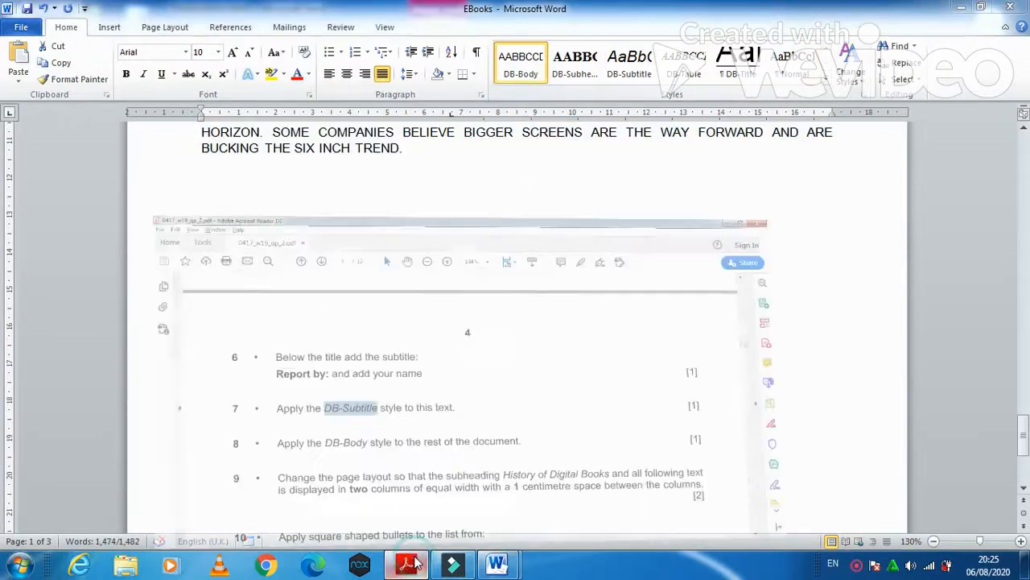
scroll(230, 475, down, 2)
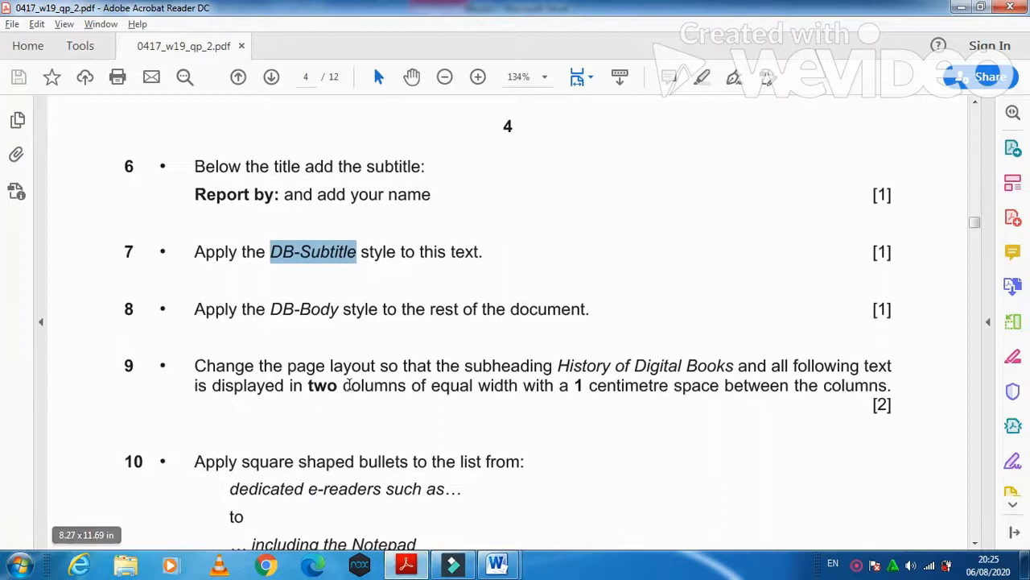
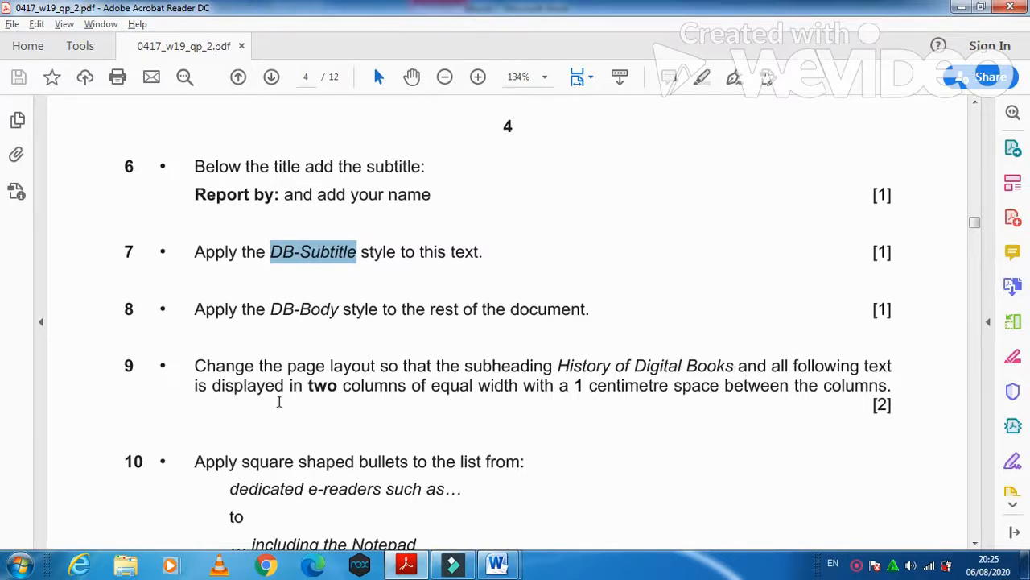
- Highlight question 9's requirement of two equal-width columns 1 cm apart, then return to the EBooks report
drag(412, 389, 830, 392)
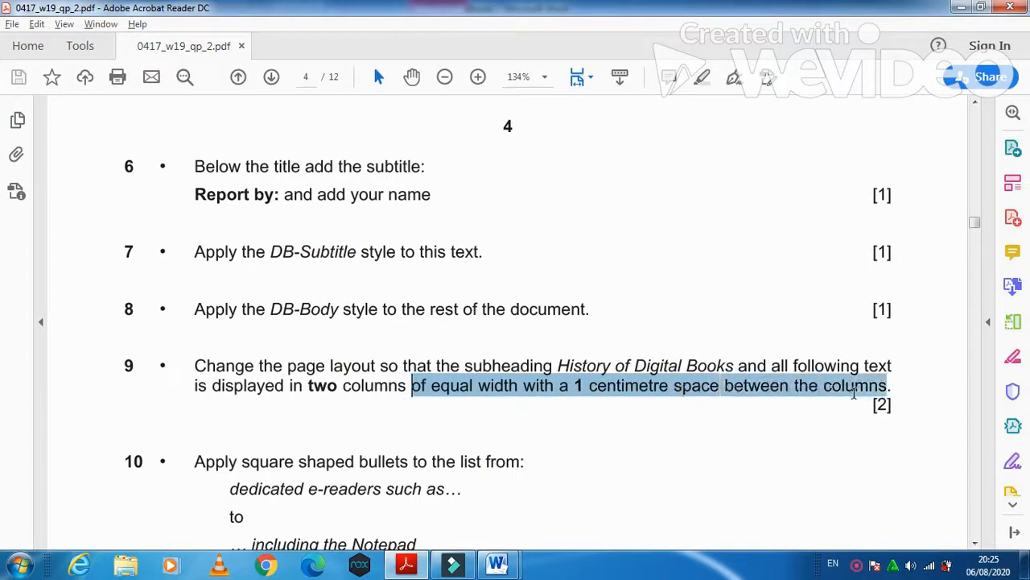
click(496, 567)
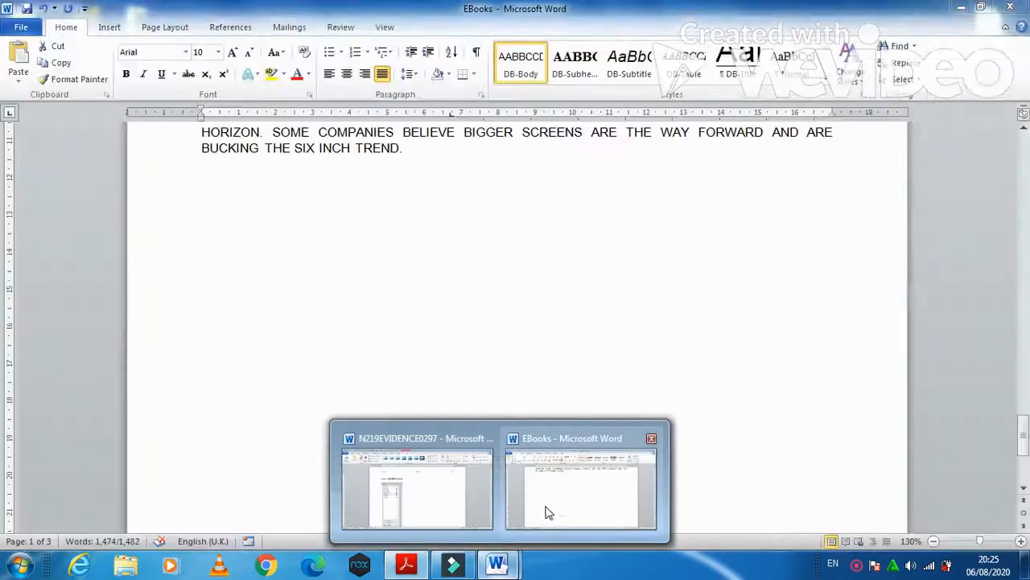
- Select the report text from HISTORY OF DIGITAL BOOKS to the end of the document
click(546, 513)
drag(1023, 439, 1024, 148)
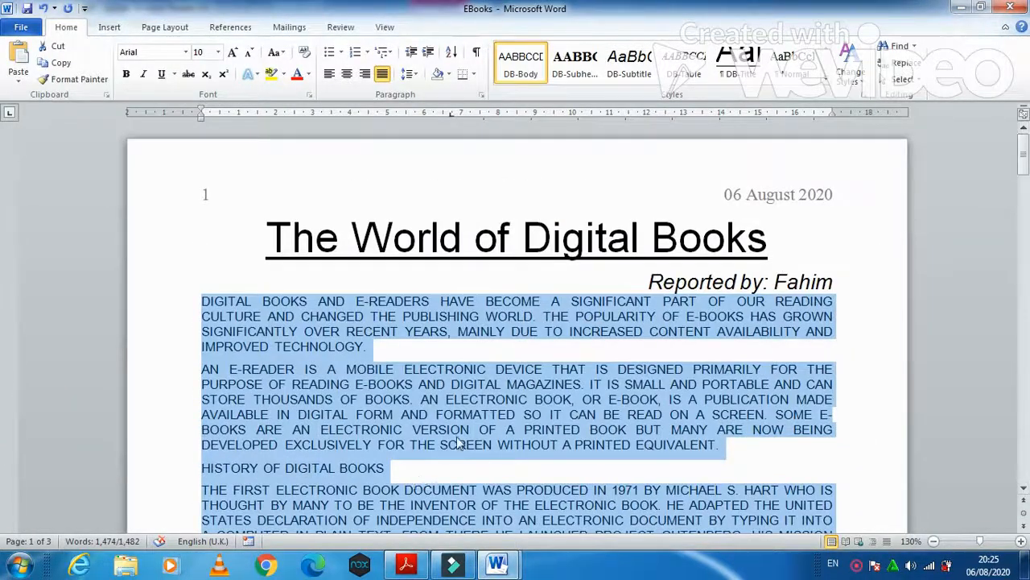
click(457, 443)
scroll(411, 471, down, 2)
drag(198, 371, 606, 262)
drag(597, 146, 554, 182)
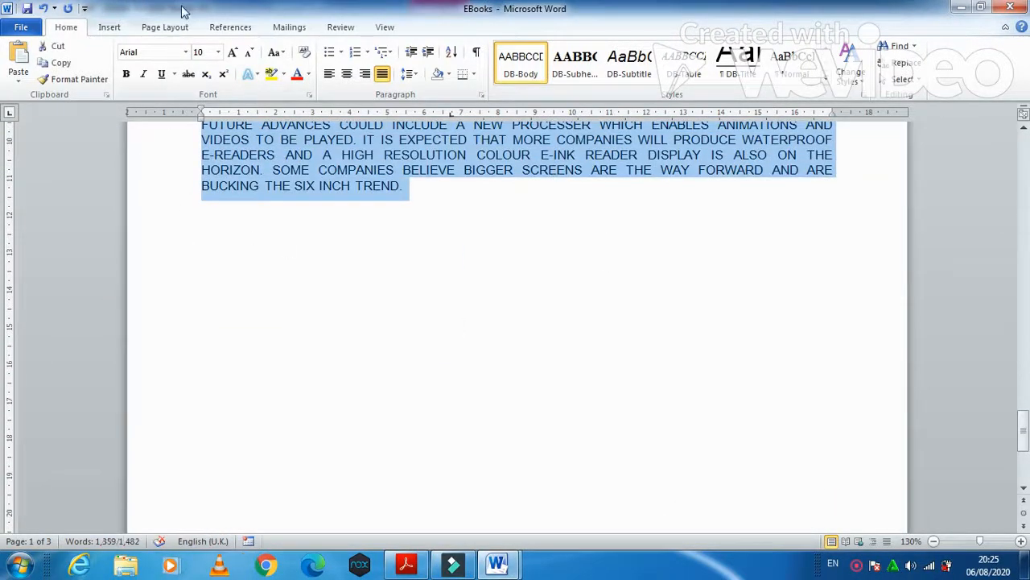
- Format the selected text as two equal-width columns with 1 cm spacing
click(165, 27)
click(229, 71)
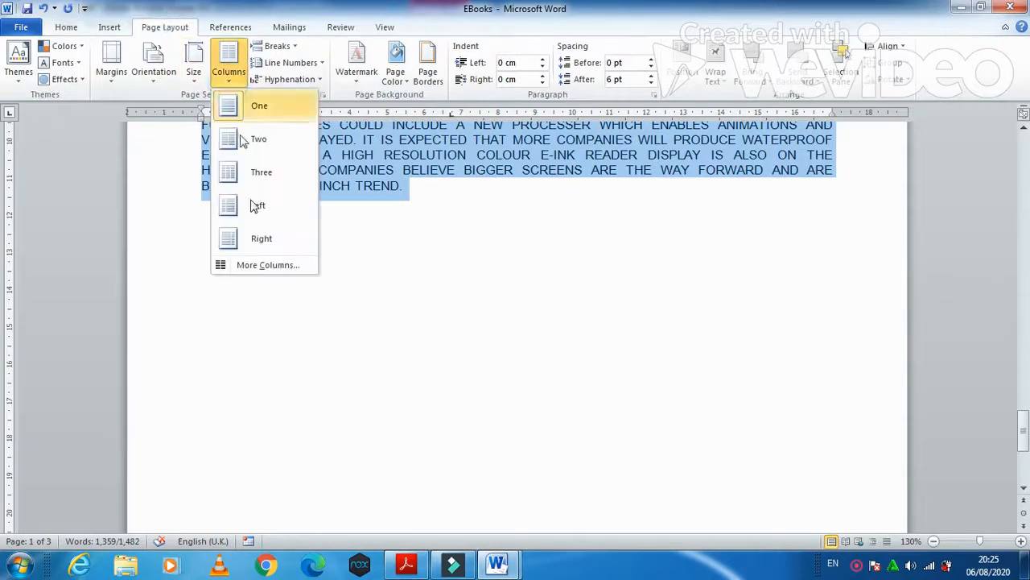
click(267, 270)
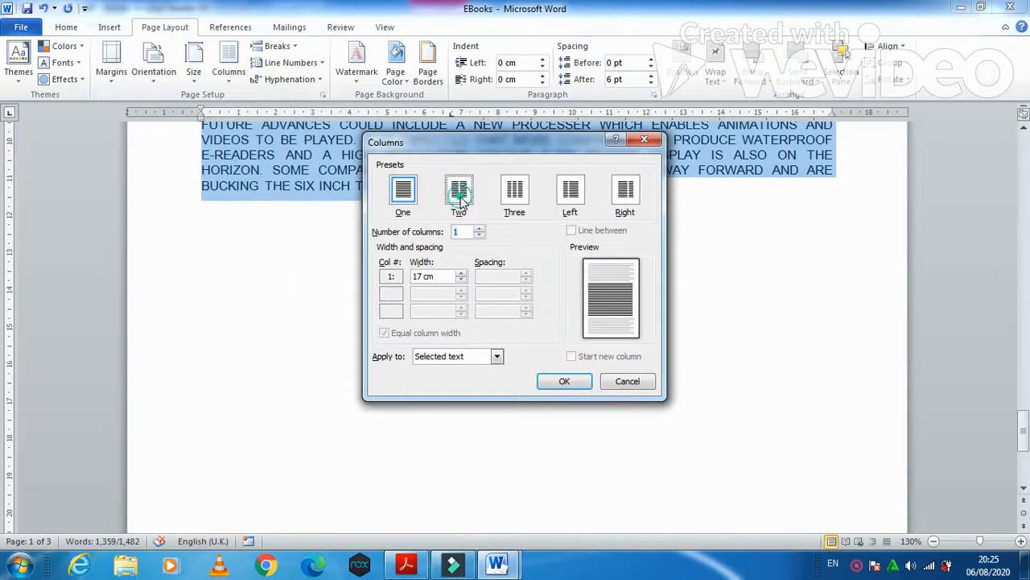
click(459, 191)
click(406, 566)
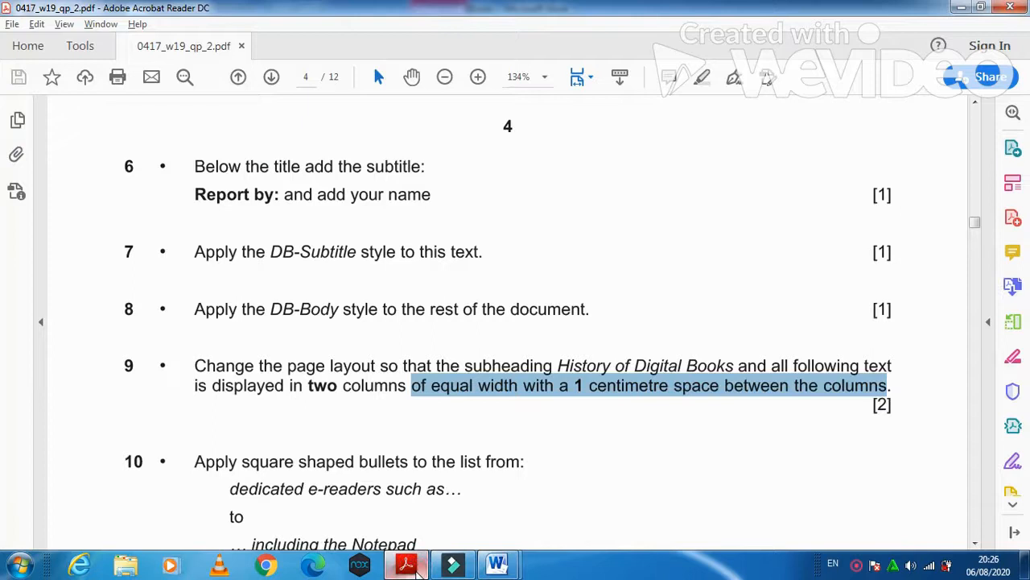
click(417, 566)
drag(495, 276, 481, 276)
text(1)
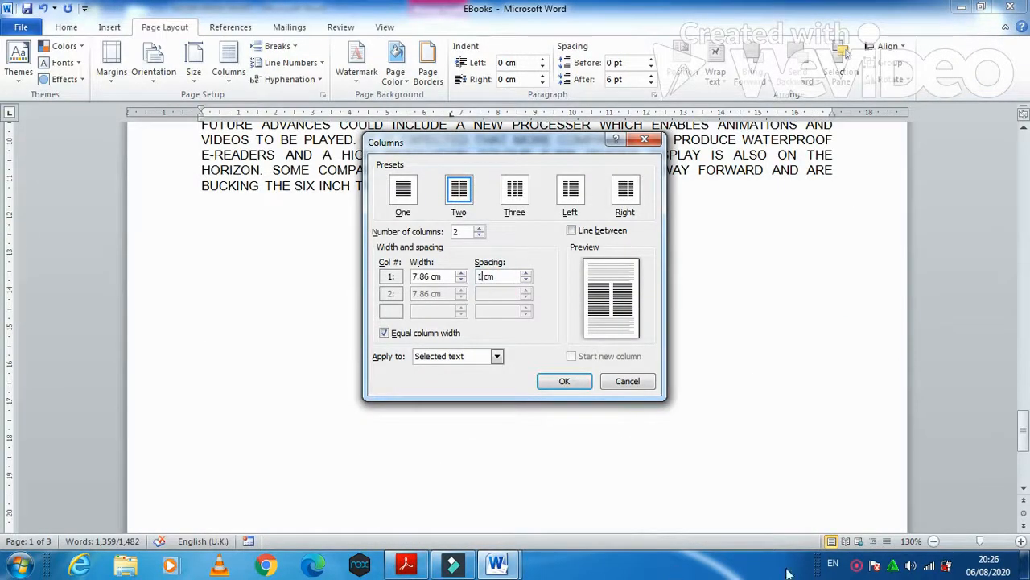
click(578, 382)
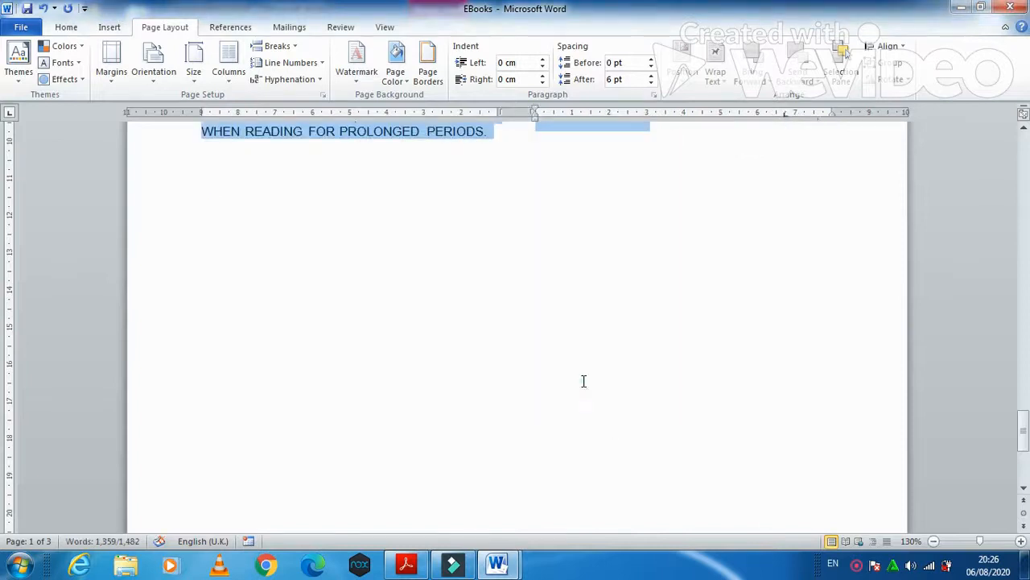
- Review the list lines named in question 10, then return to the EBooks report
click(406, 564)
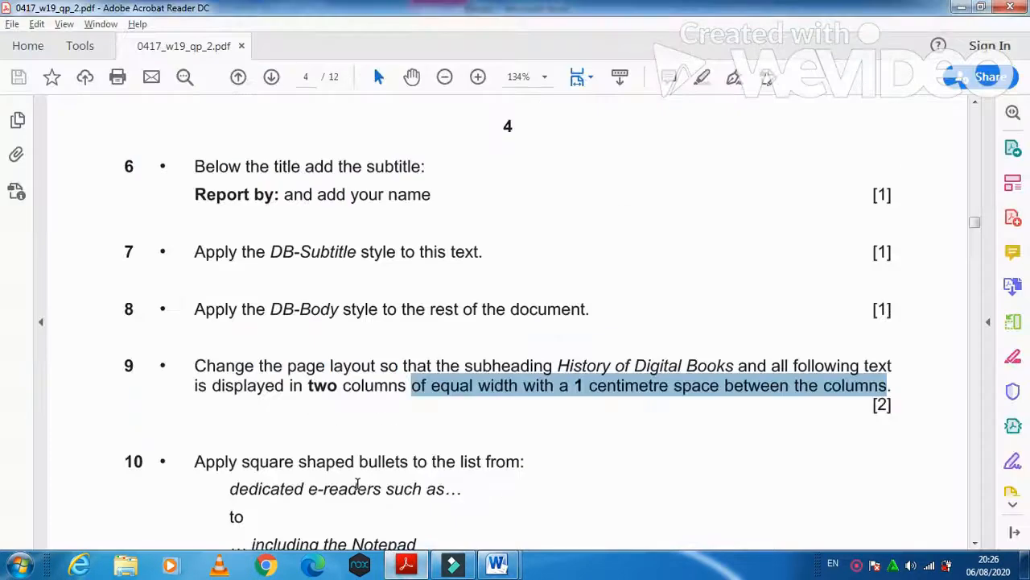
scroll(357, 483, down, 3)
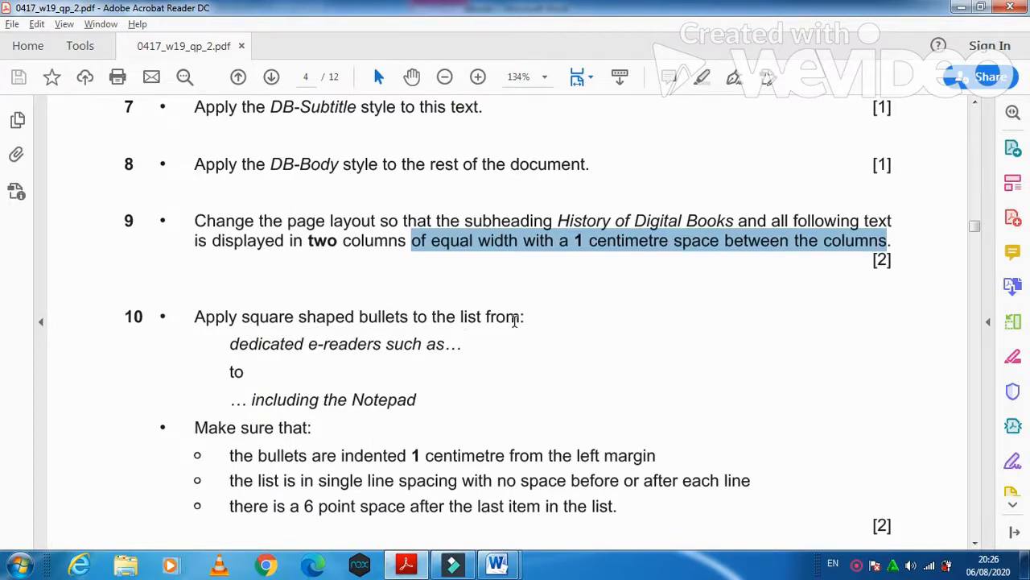
drag(228, 347, 414, 402)
mouse_move(509, 568)
click(558, 512)
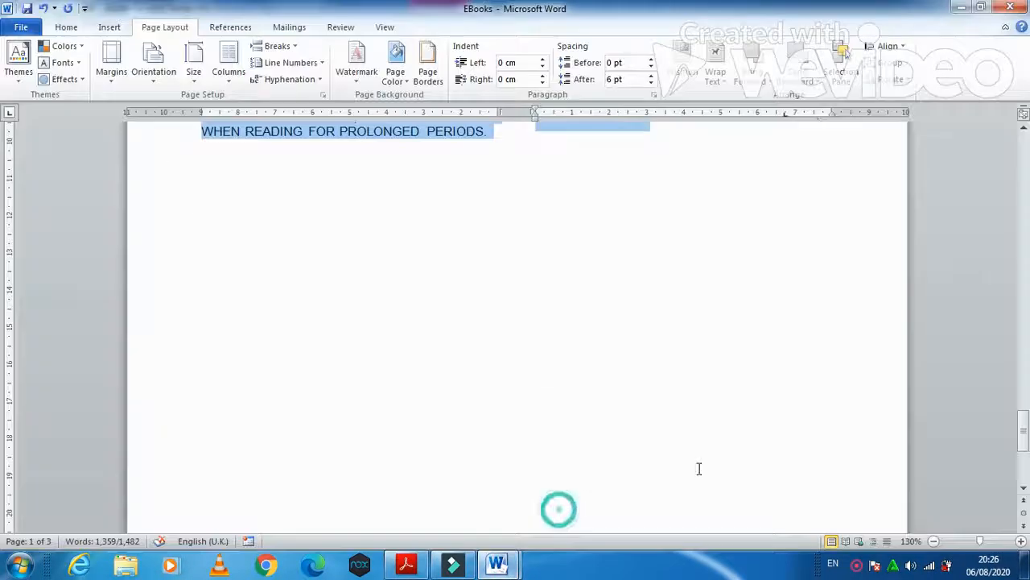
drag(1023, 440, 2, 272)
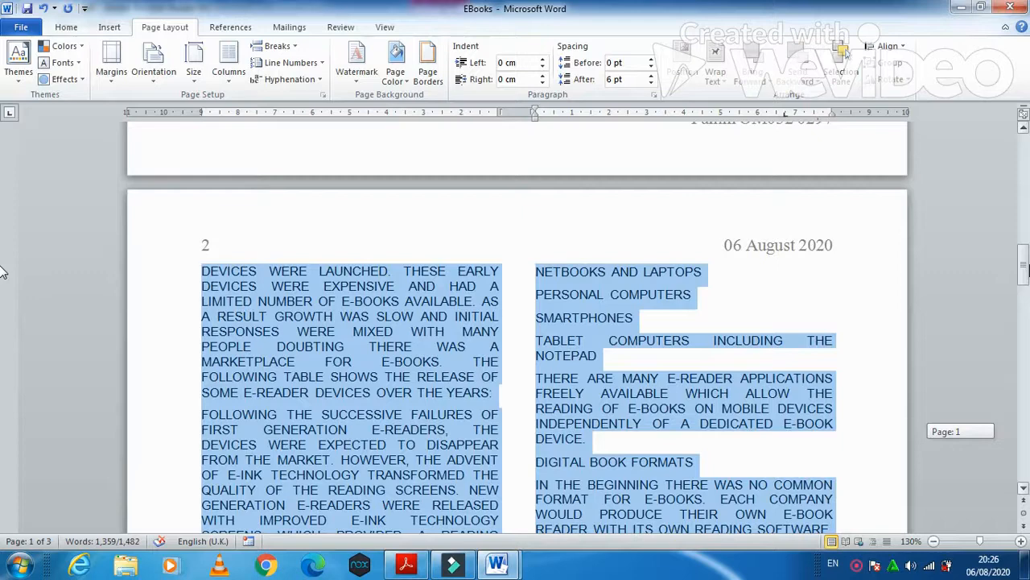
- Select the four device lines from Netbooks and Laptops to the Notepad line
drag(2, 273, 2, 350)
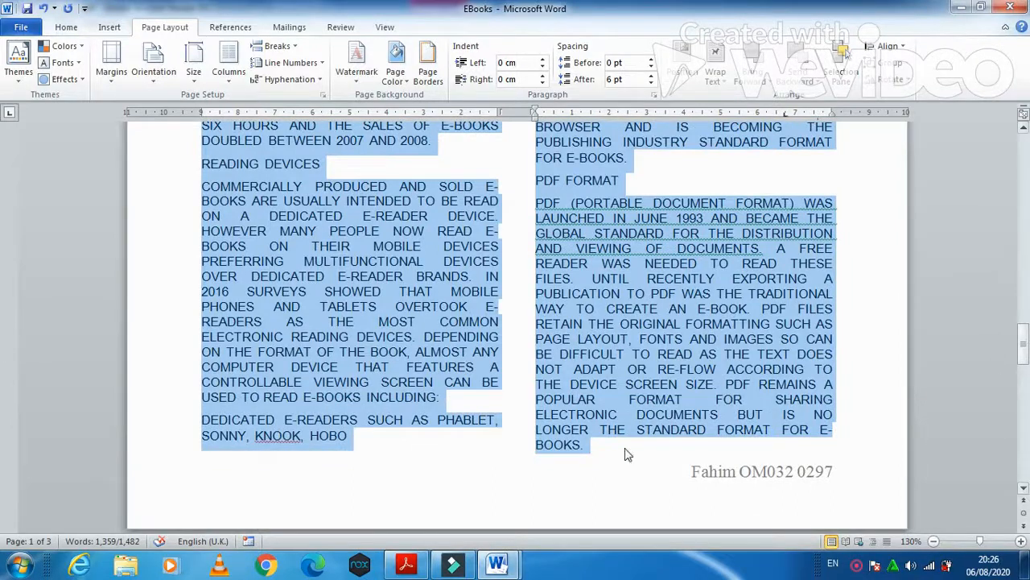
click(402, 437)
drag(199, 419, 328, 434)
drag(1019, 344, 1019, 270)
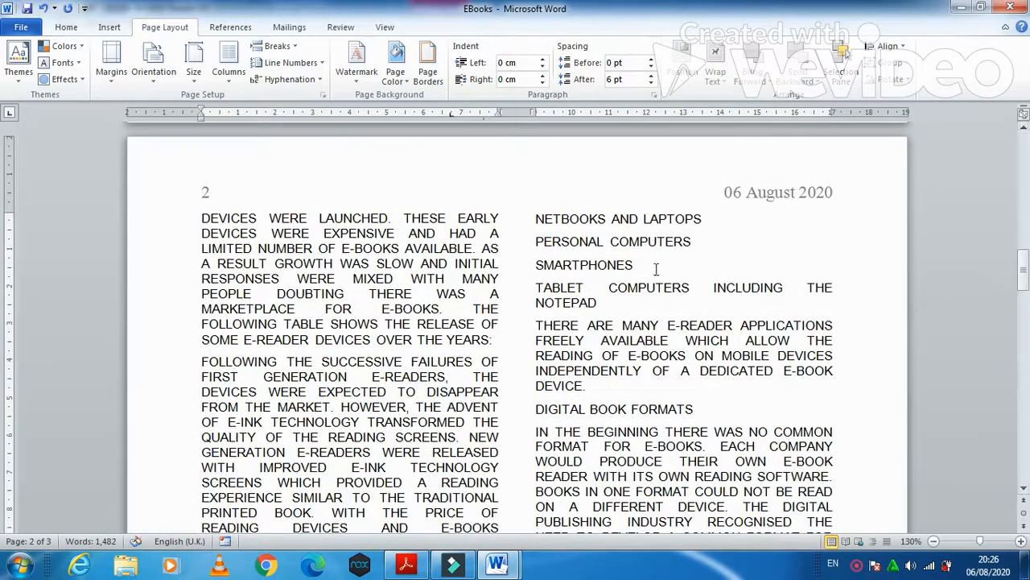
drag(534, 218, 607, 302)
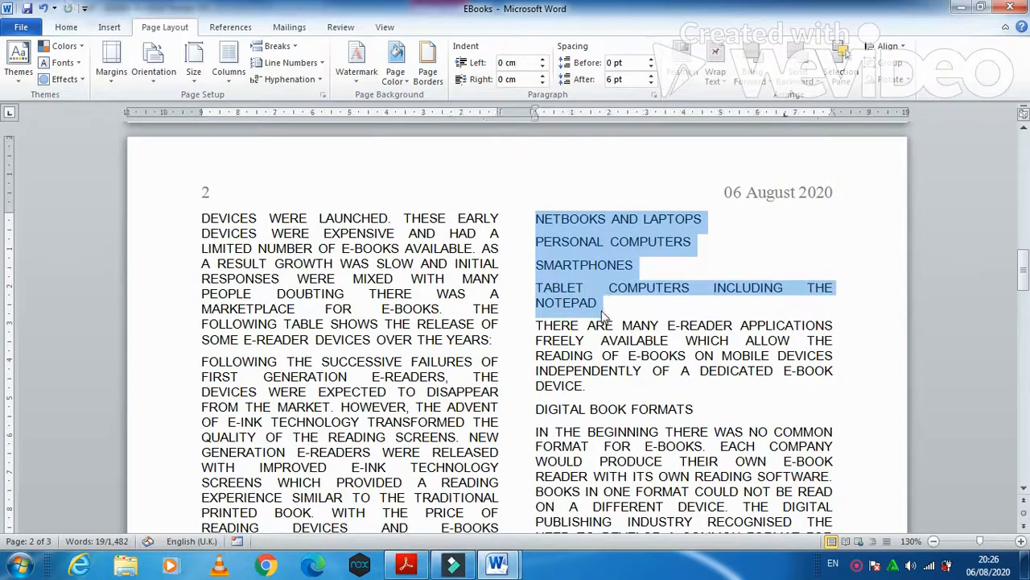
click(406, 565)
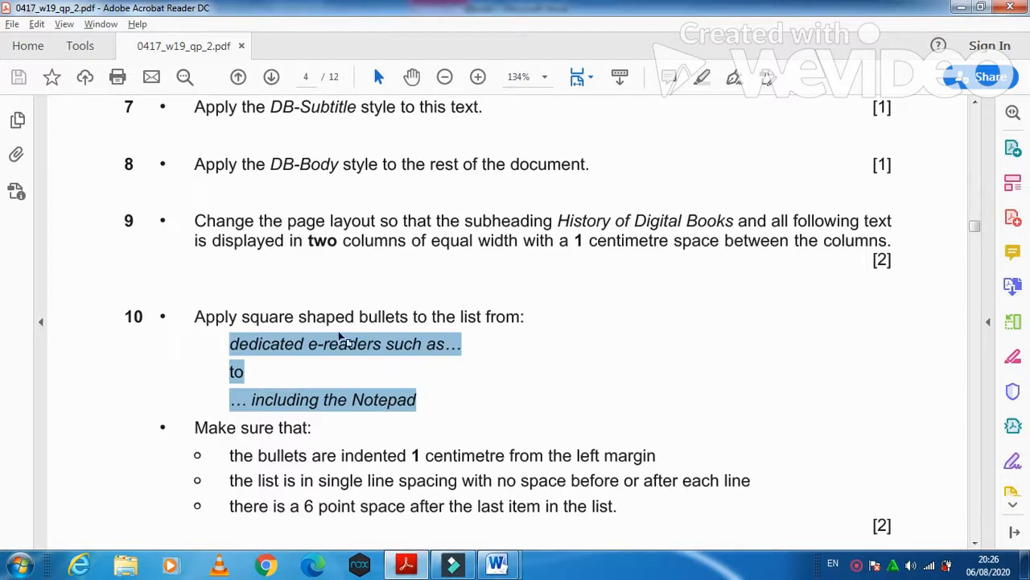
click(409, 566)
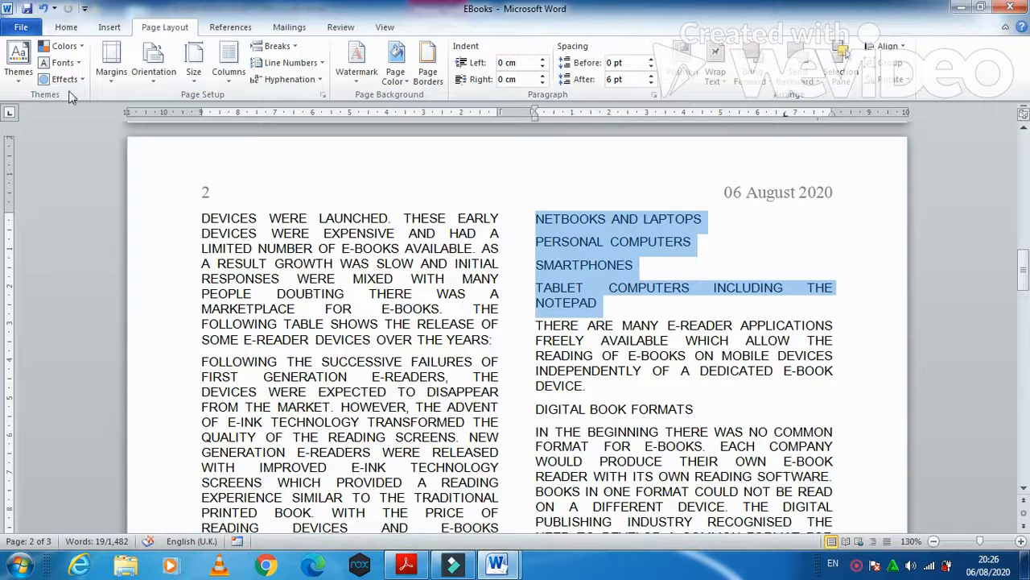
- Apply the square bullet from the Bullet Library, then recheck the question paper
click(64, 27)
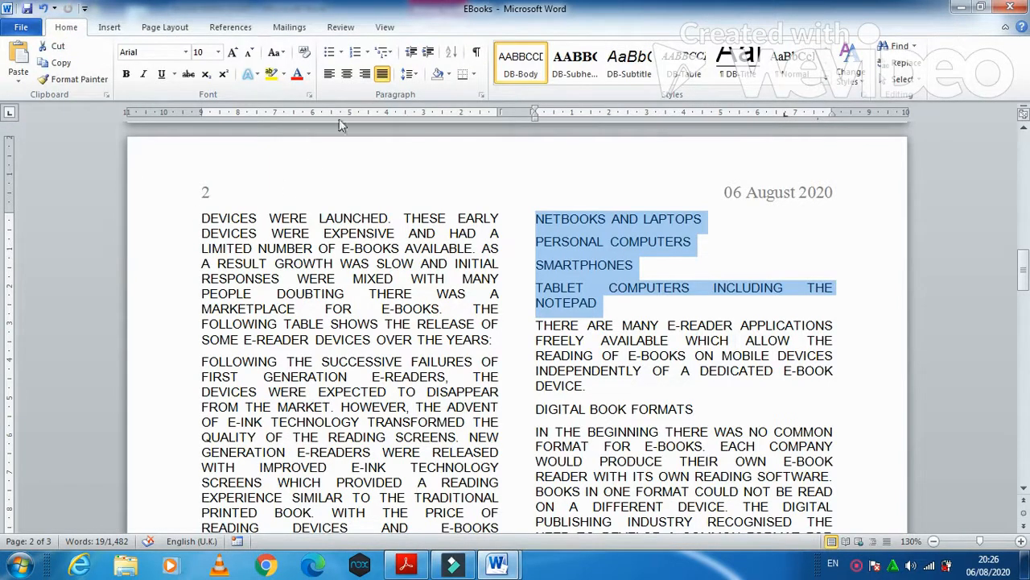
click(342, 52)
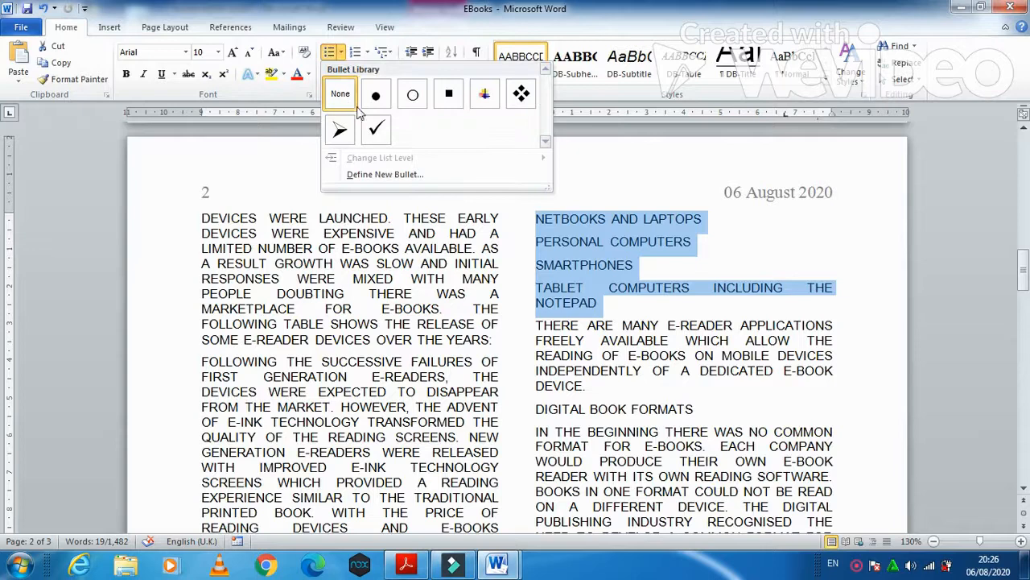
click(449, 95)
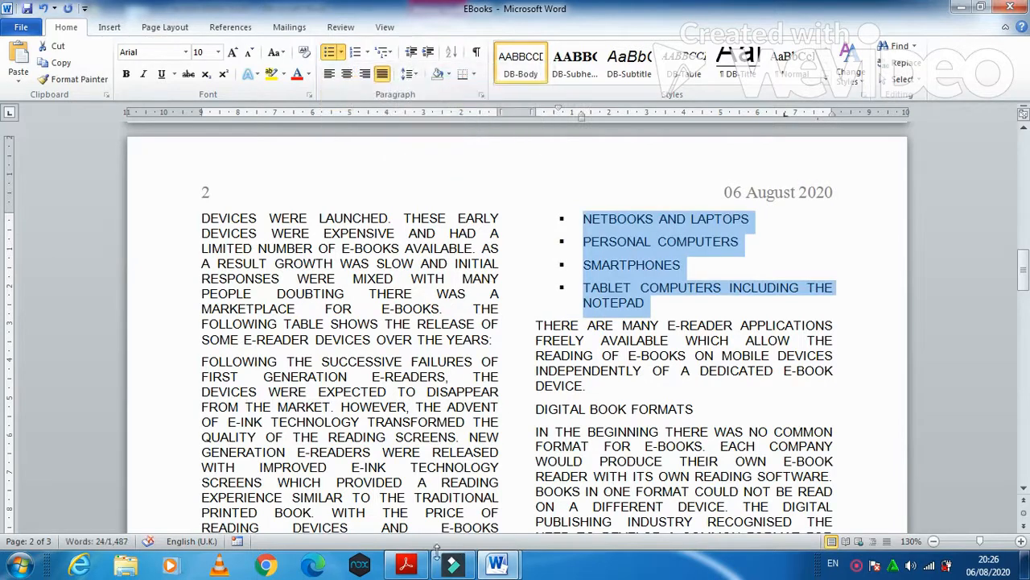
click(406, 564)
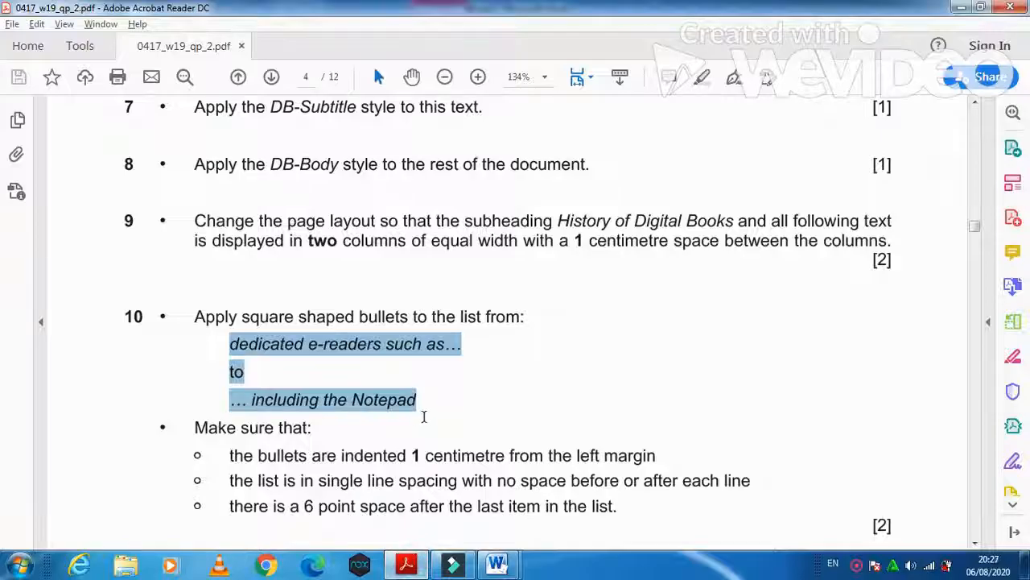
scroll(318, 443, down, 2)
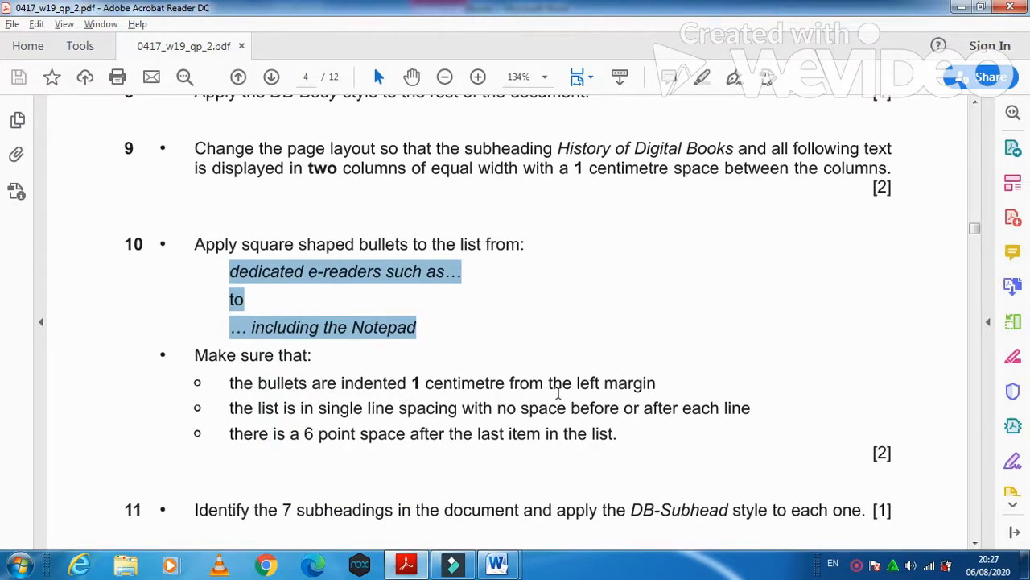
click(408, 563)
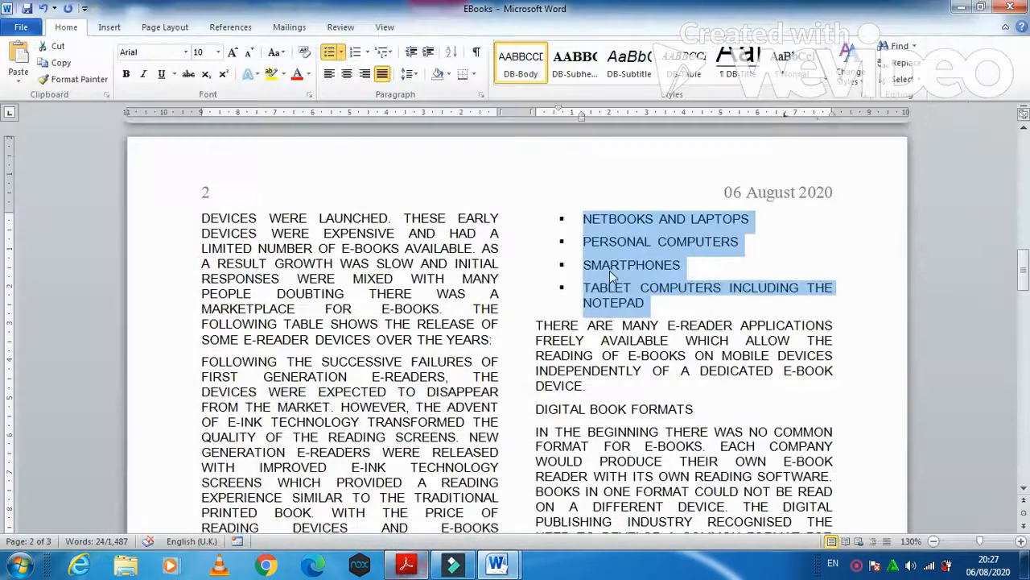
- Set the device list's bullet position to 1 cm using Adjust List Indents
right_click(616, 253)
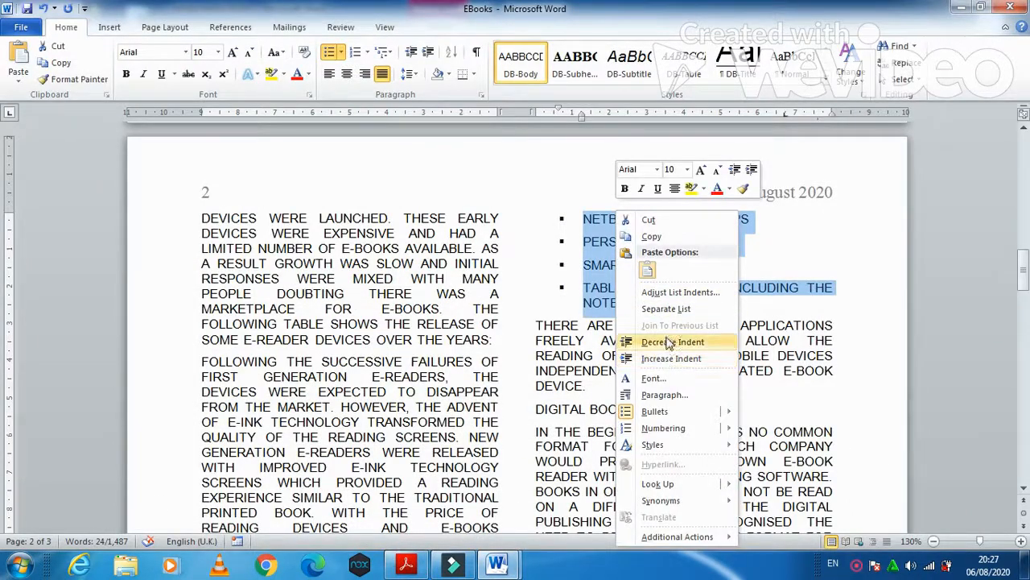
click(674, 293)
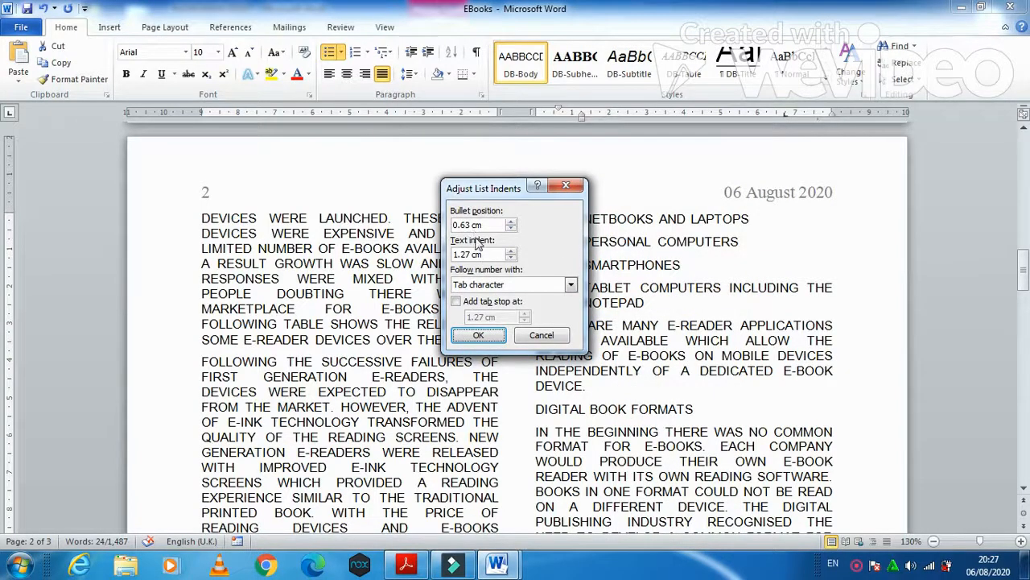
drag(471, 228, 446, 232)
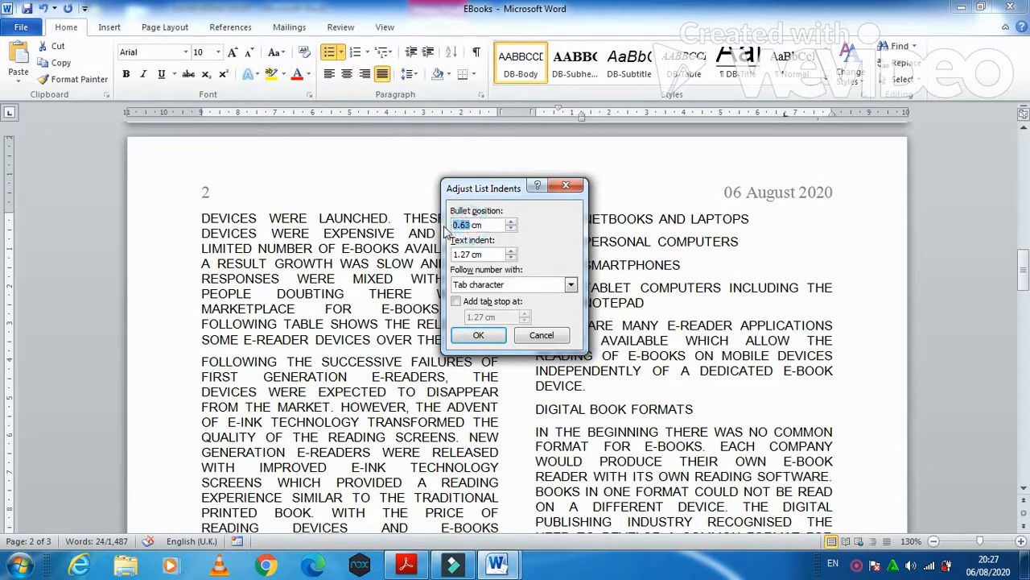
text(1)
click(478, 336)
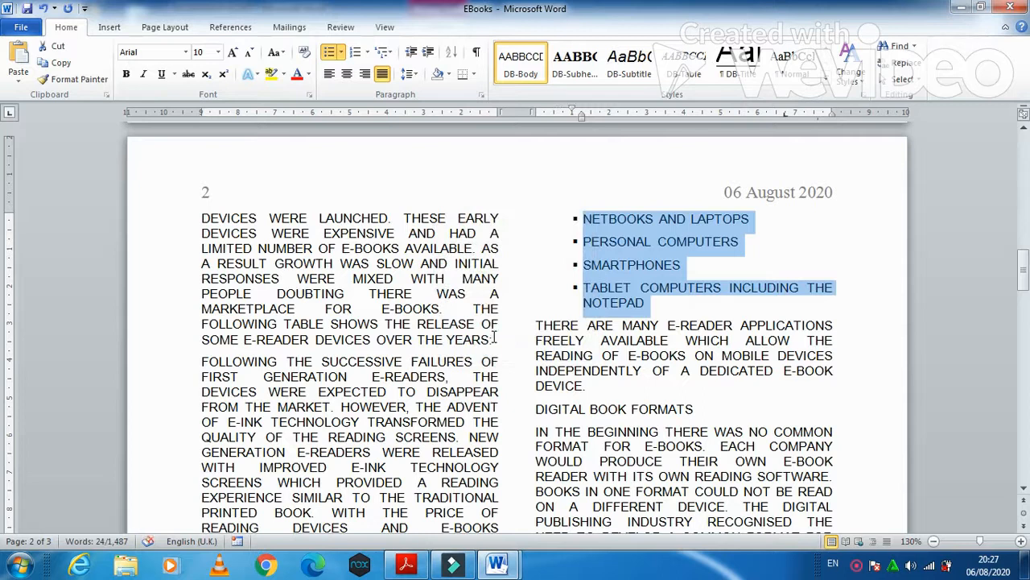
click(405, 564)
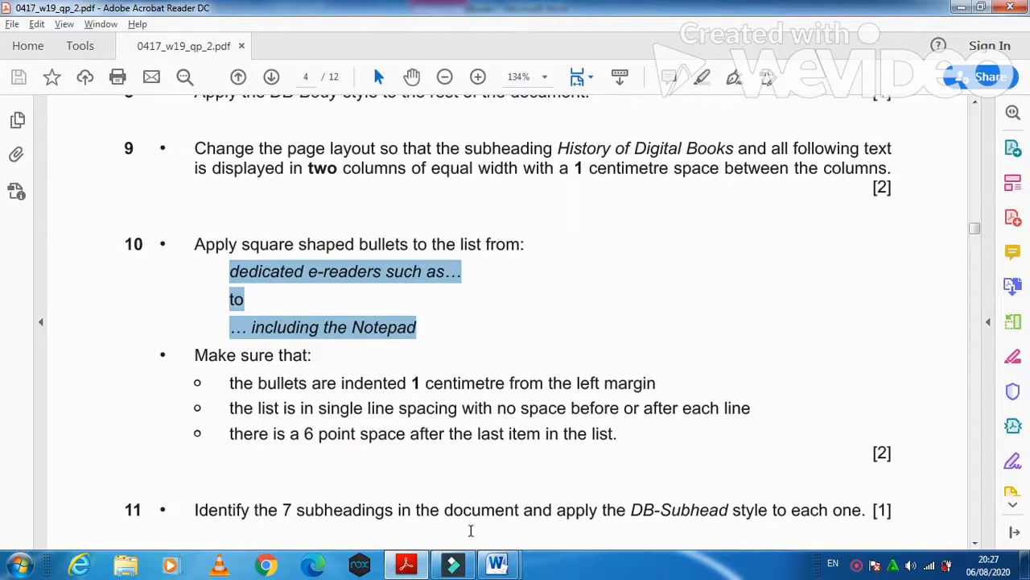
- Set the bullet items' spacing after to 0 pt
click(497, 564)
right_click(626, 247)
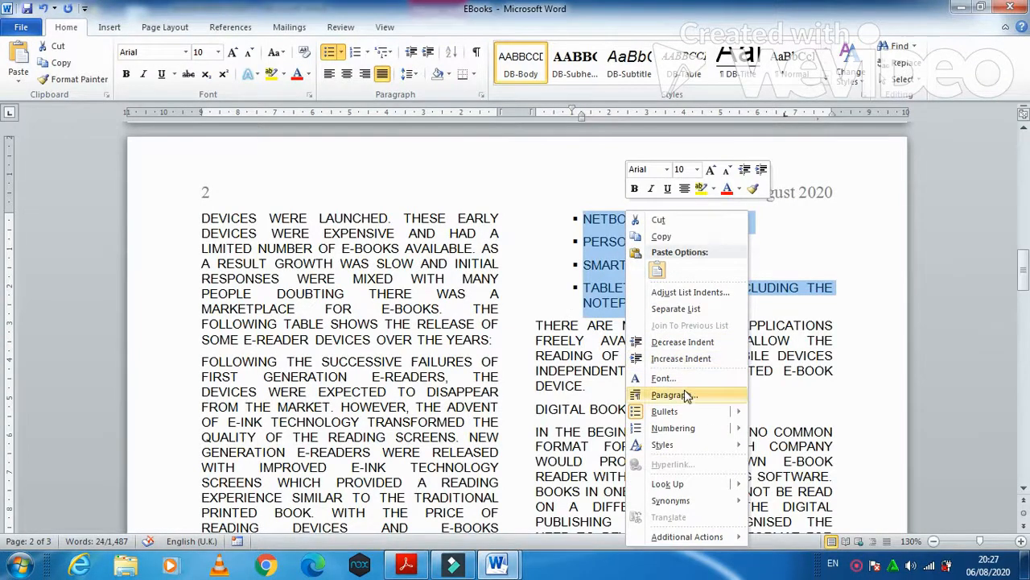
click(681, 395)
drag(452, 306, 442, 310)
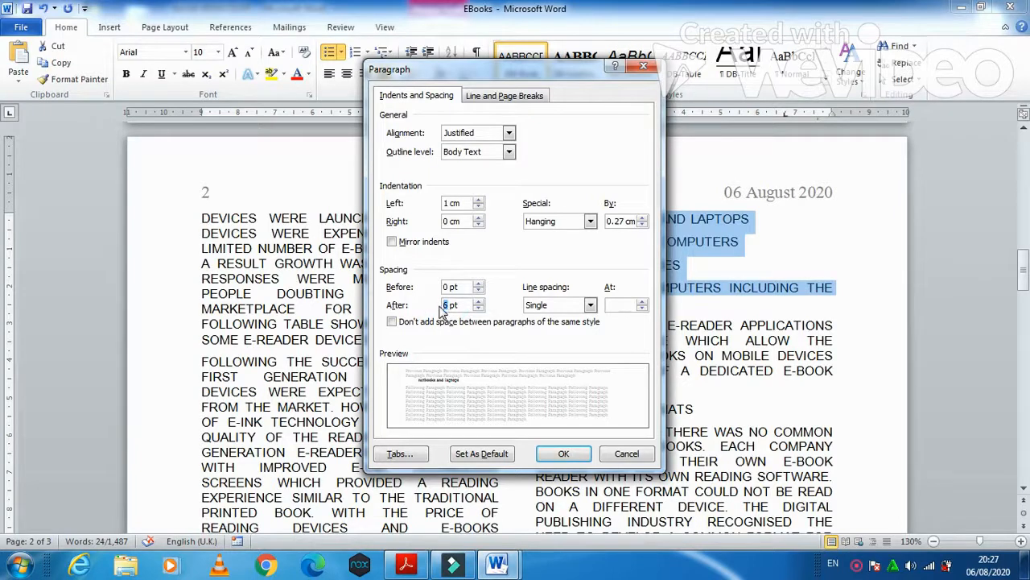
text(0)
click(577, 455)
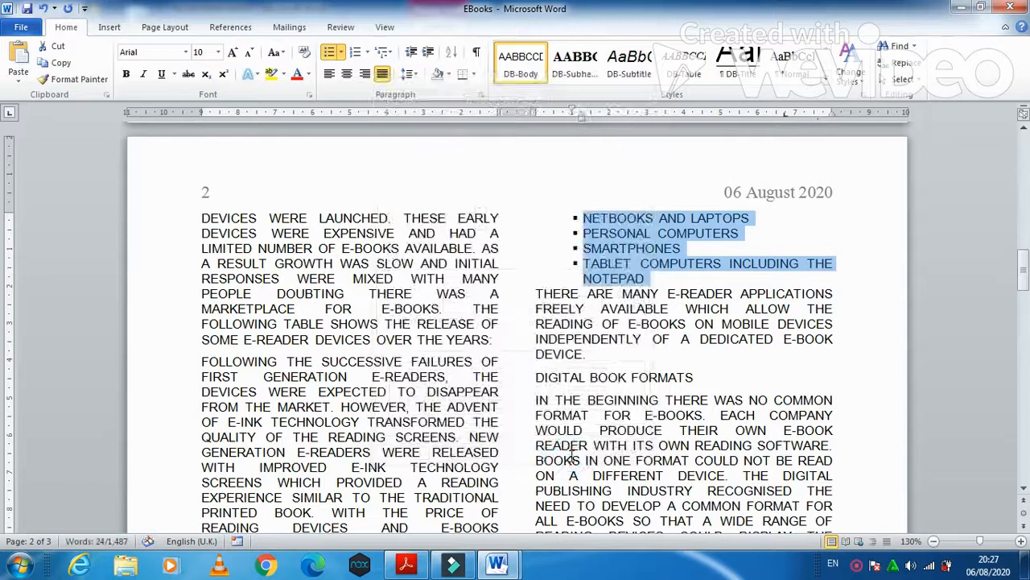
- Mark the 6 point spacing instruction in the question paper and return to the report
click(405, 563)
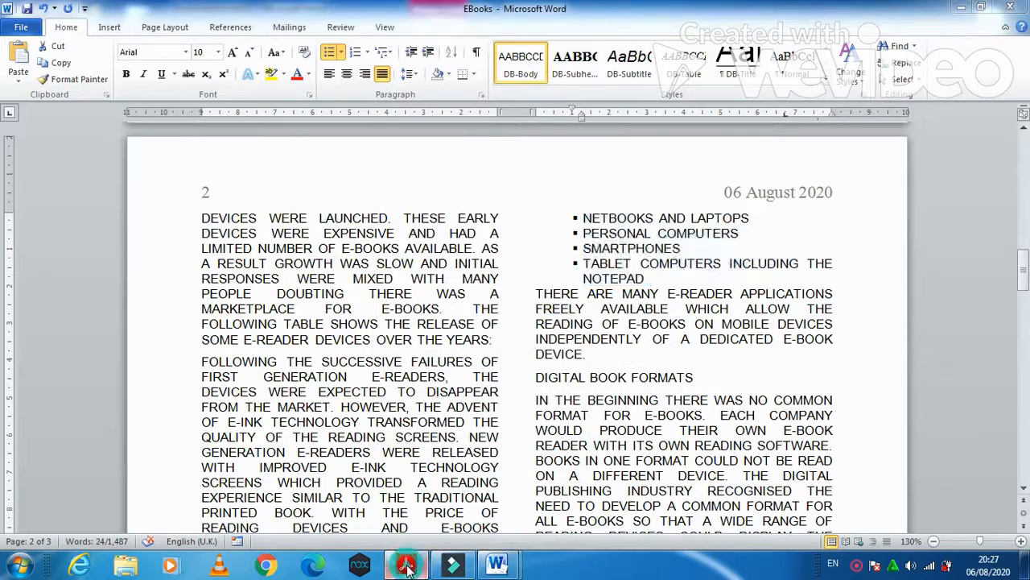
drag(229, 436, 615, 438)
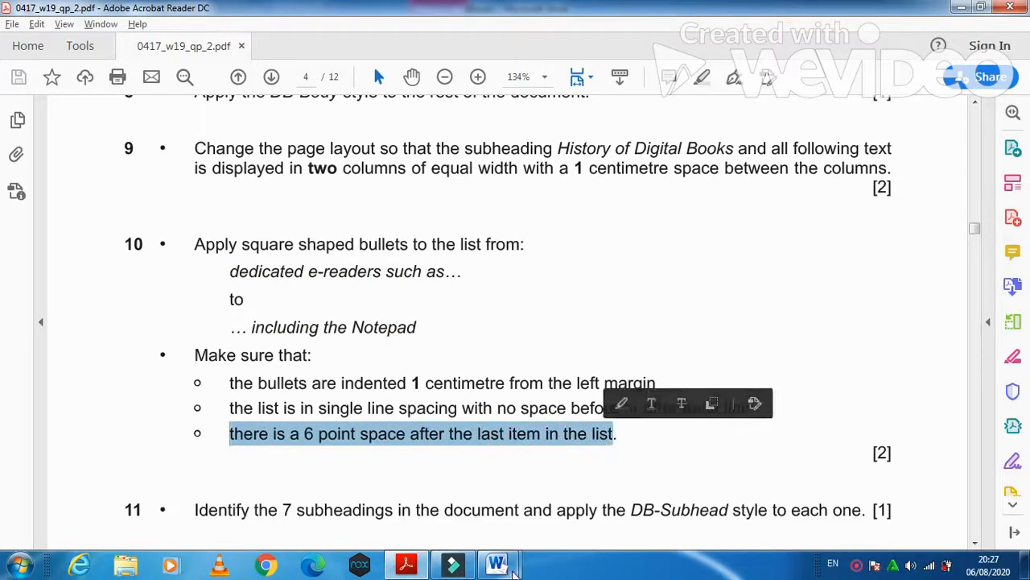
mouse_move(516, 568)
click(574, 493)
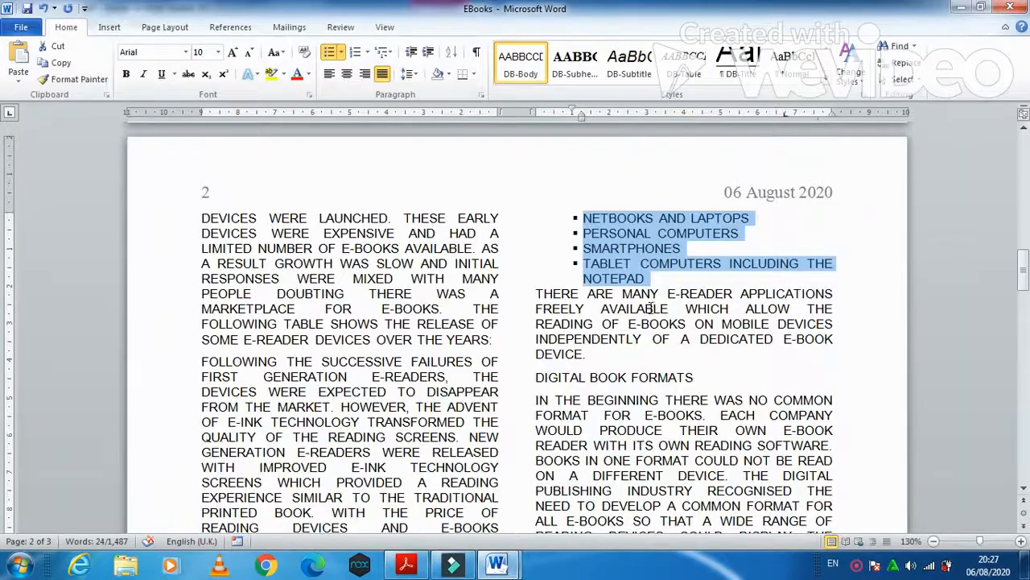
- Give the last bullet item, tablet computers, 6 pt spacing after
click(632, 264)
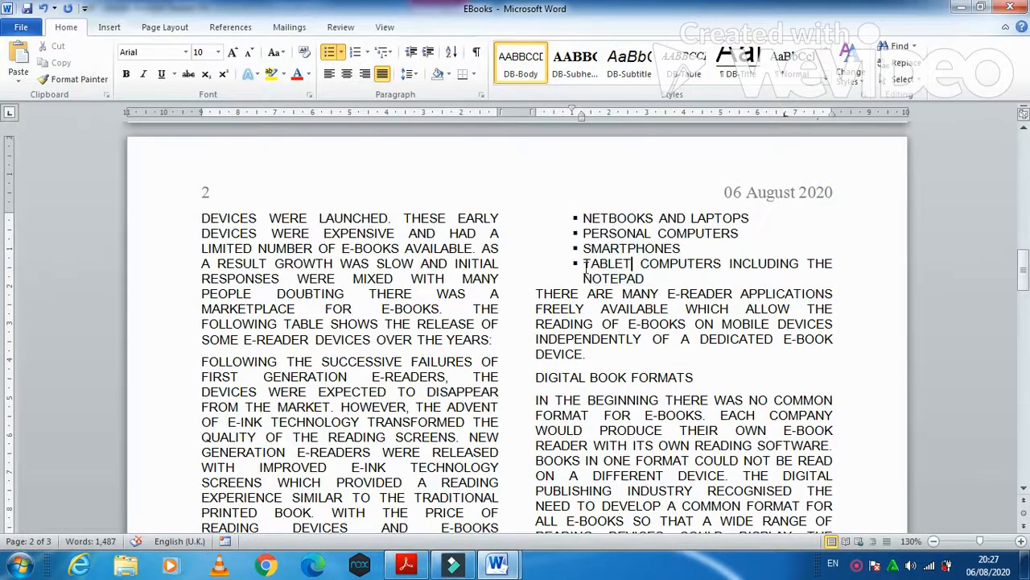
triple_click(584, 267)
right_click(630, 269)
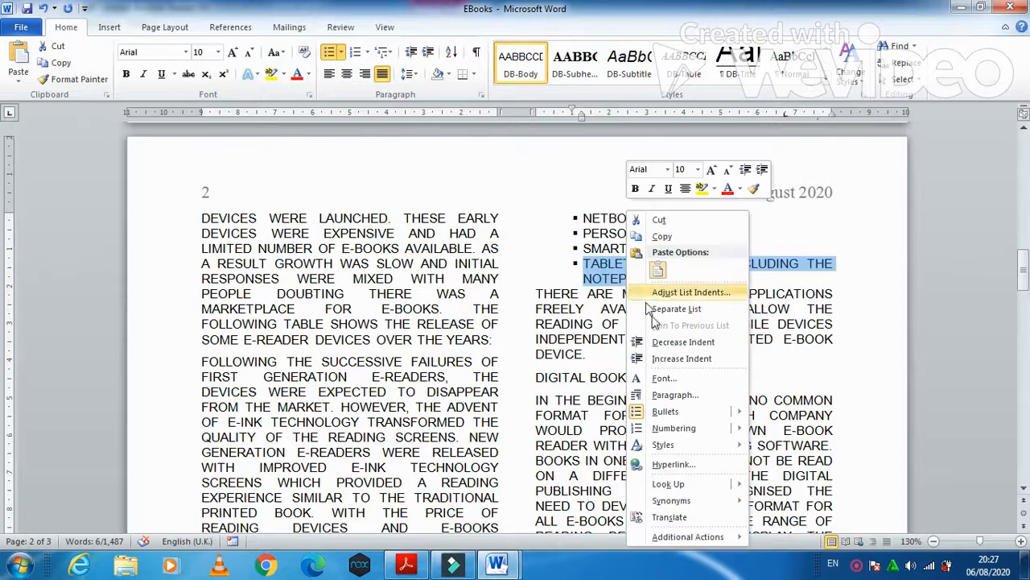
click(674, 394)
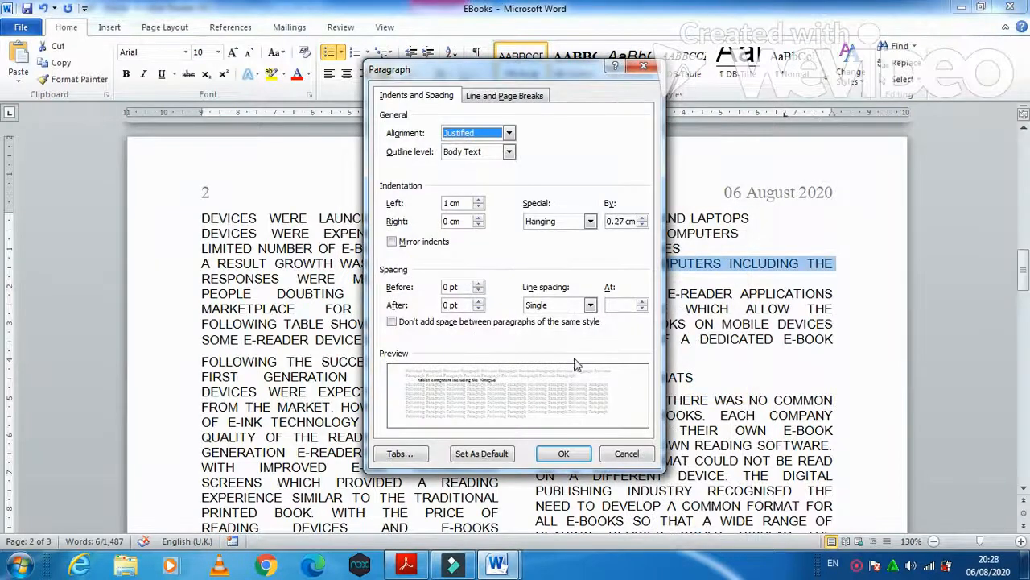
double_click(448, 304)
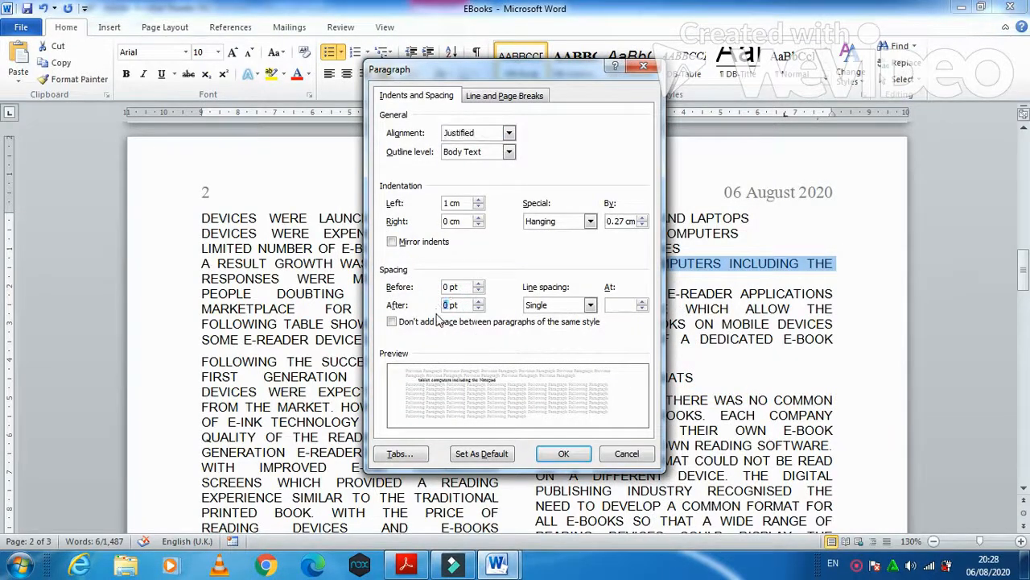
text(6)
click(565, 455)
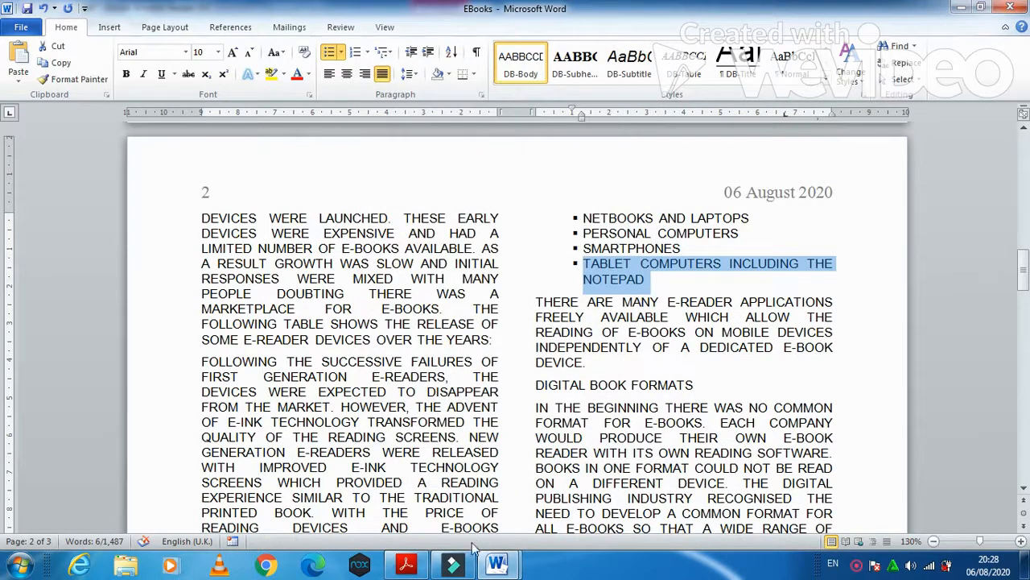
click(405, 565)
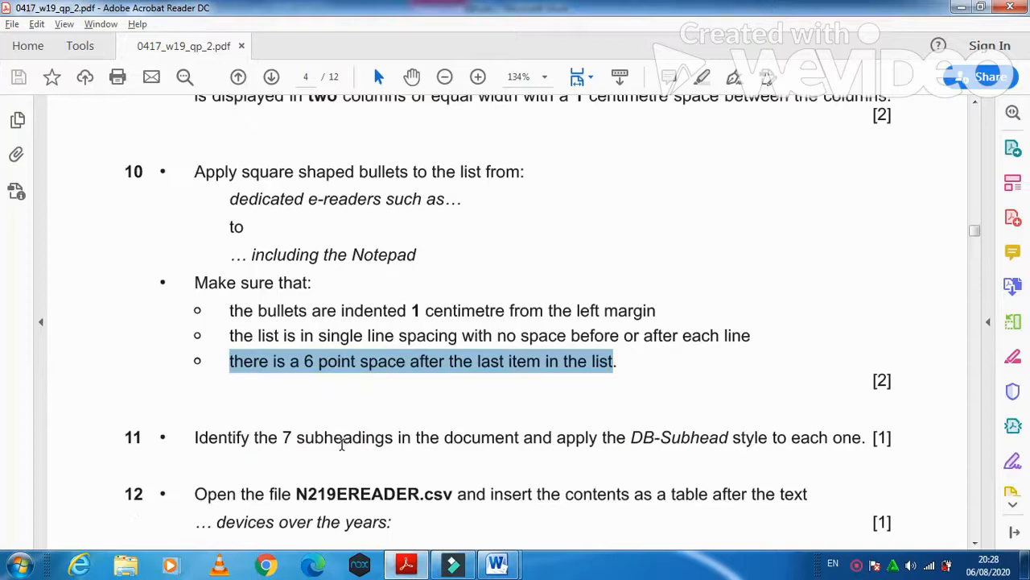
- Mark question 11's subheadings instruction and return to the EBooks report
scroll(342, 446, down, 2)
drag(197, 361, 767, 376)
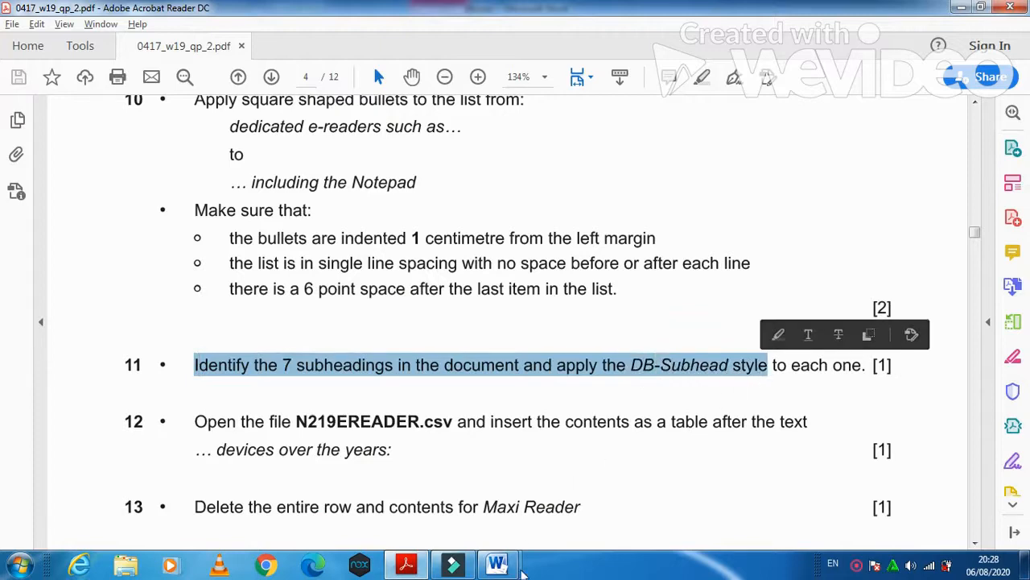
mouse_move(506, 569)
click(545, 524)
- Multi-select the first subheadings, starting with HISTORY OF DIGITAL BOOKS and DIGITAL READING
drag(1024, 285, 1023, 182)
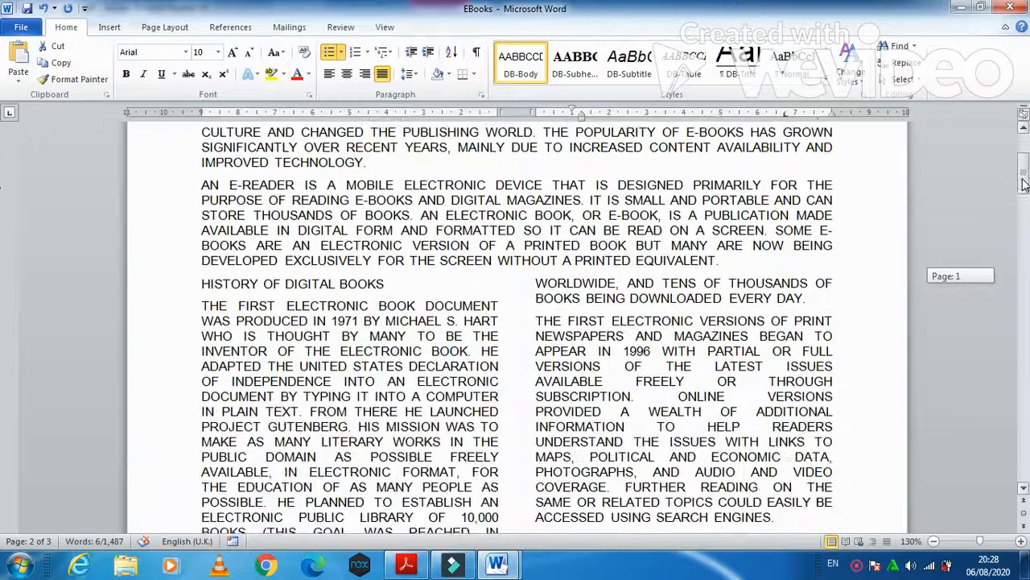
drag(198, 283, 388, 284)
scroll(421, 407, down, 3)
scroll(420, 407, down, 5)
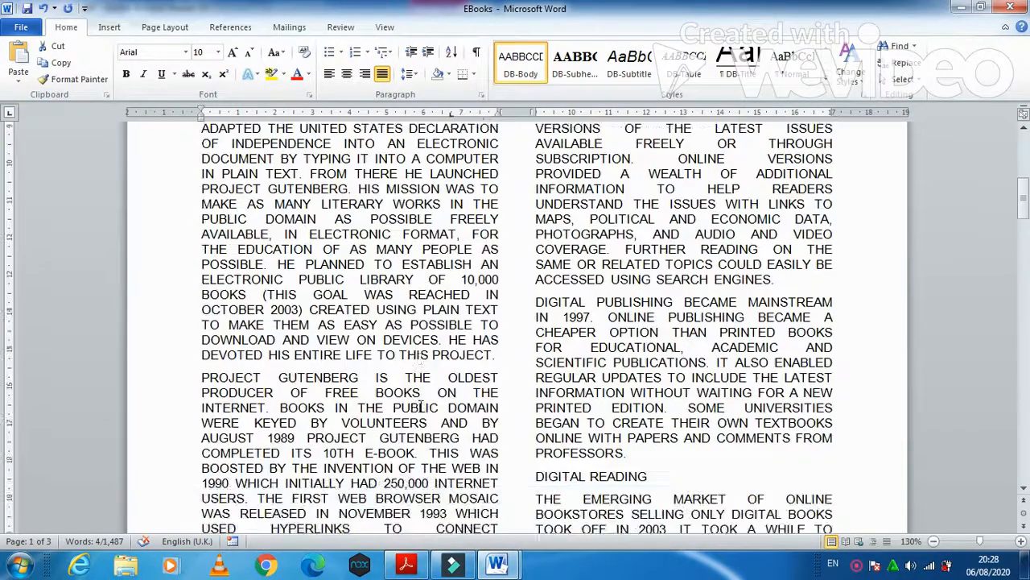
triple_click(533, 333)
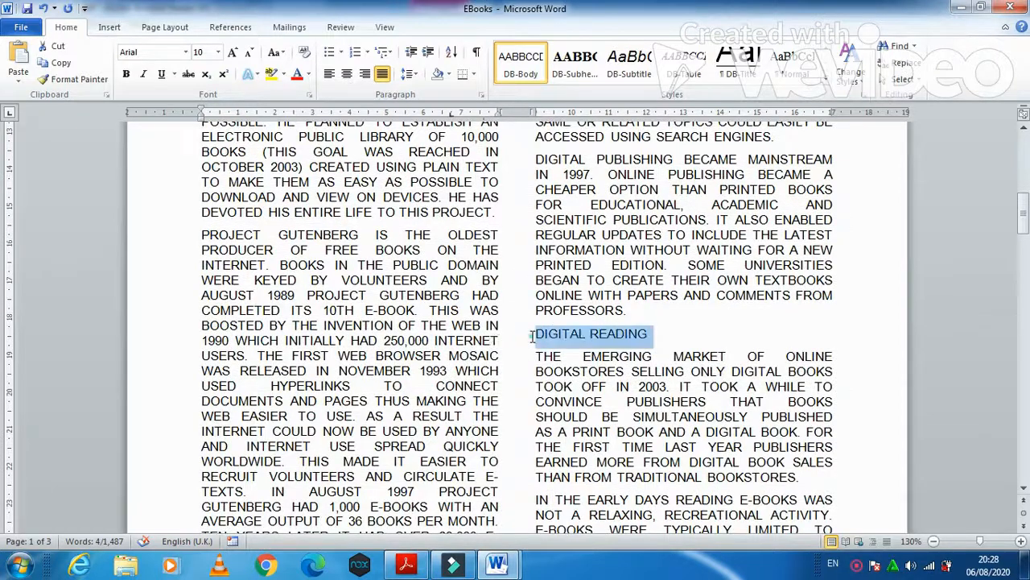
scroll(532, 338, down, 3)
scroll(5, 439, down, 11)
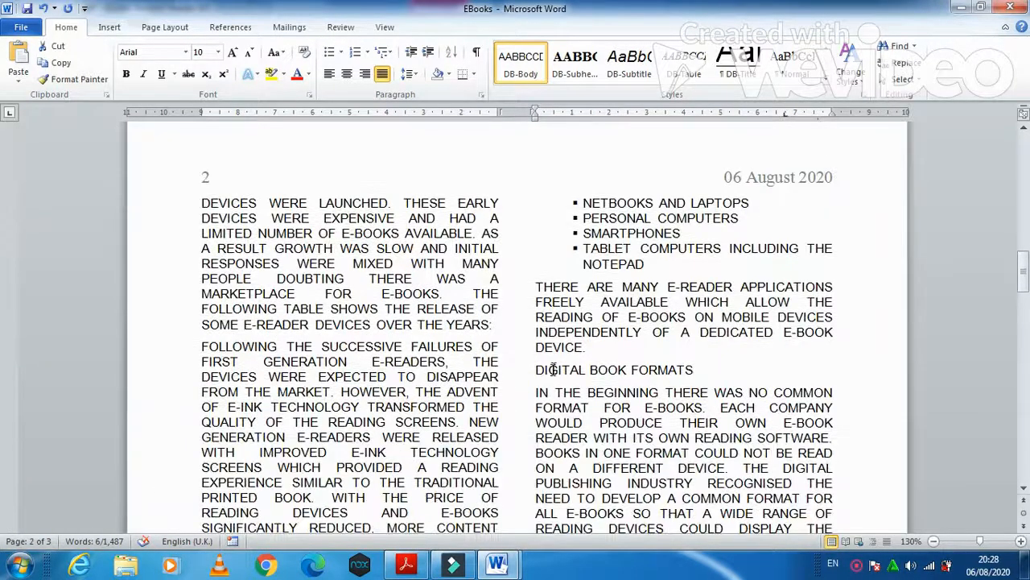
drag(536, 372, 692, 371)
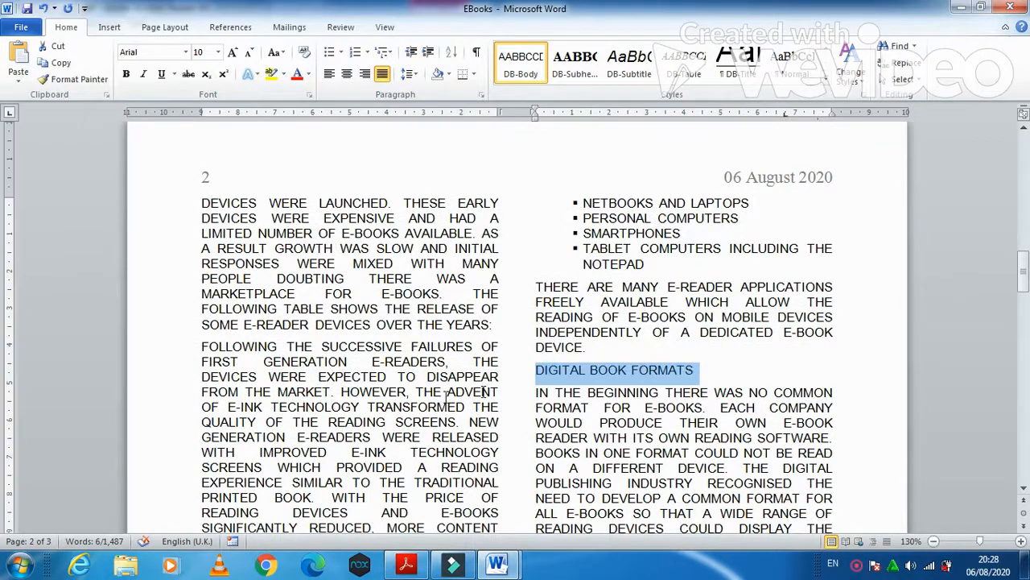
scroll(443, 396, down, 5)
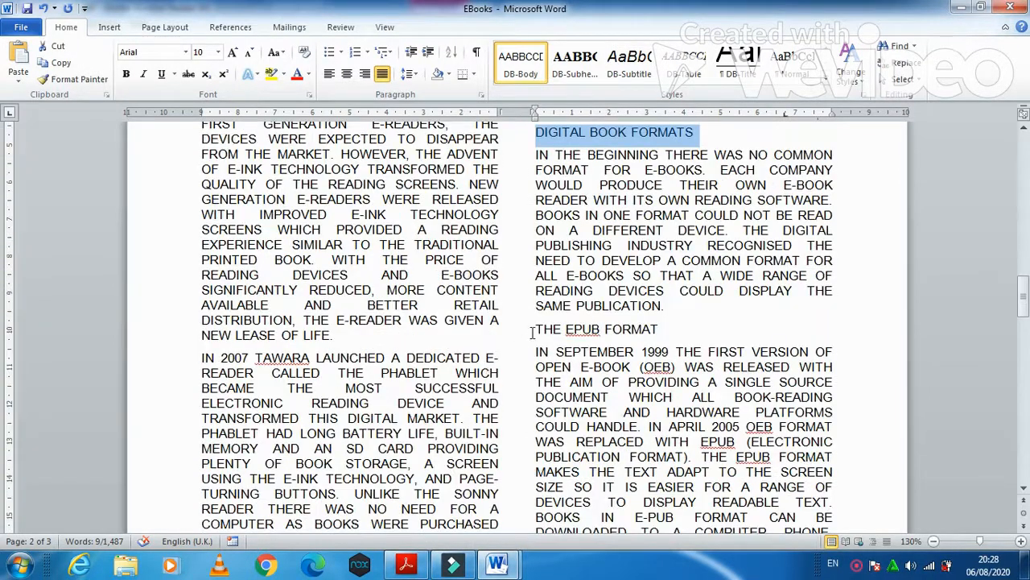
- Add THE EPUB FORMAT, READING DEVICES and the rest through THE FUTURE, then apply DB-Subhead
drag(537, 328, 619, 328)
scroll(366, 414, down, 5)
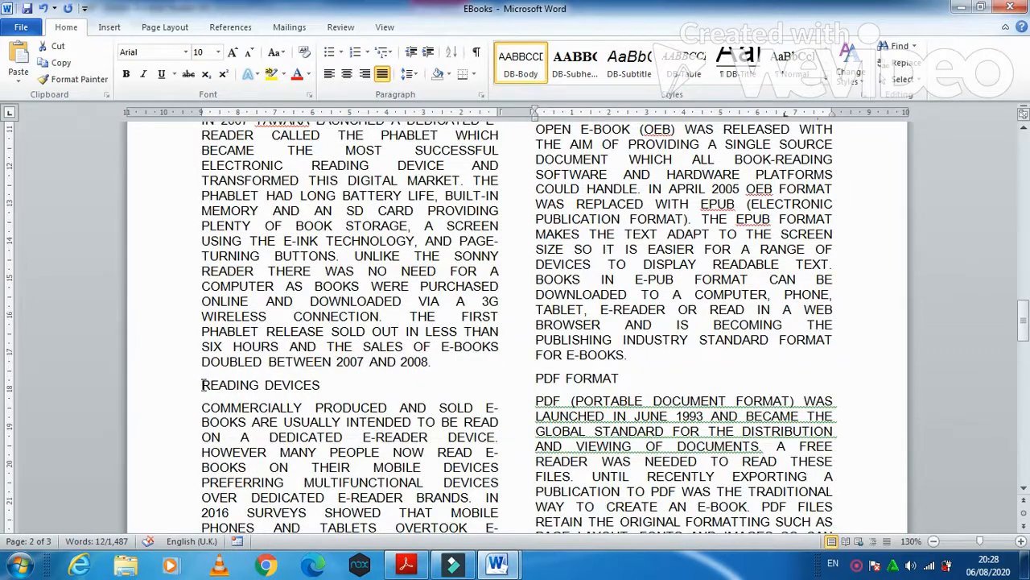
drag(203, 385, 322, 386)
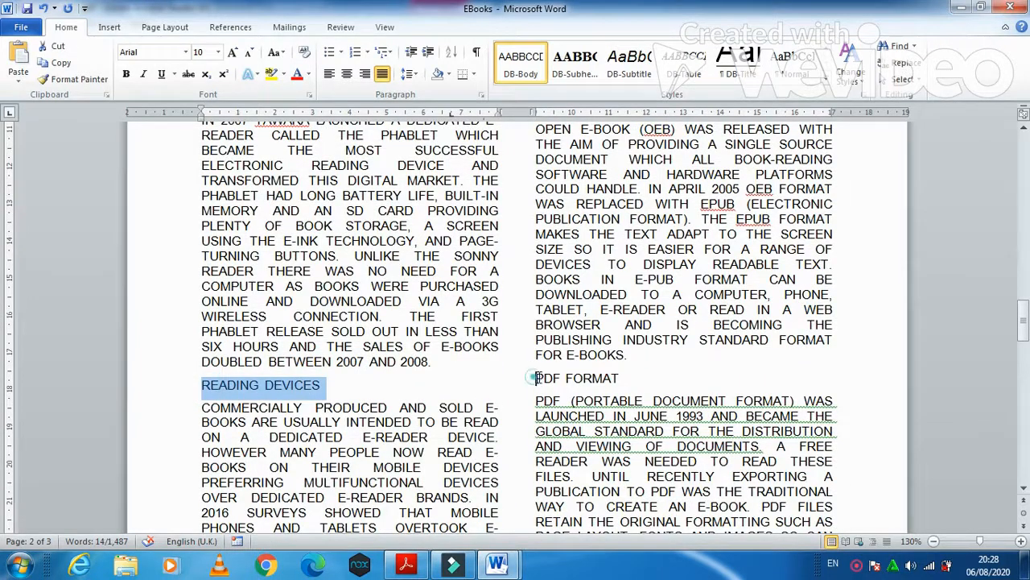
drag(536, 378, 619, 378)
scroll(461, 439, down, 6)
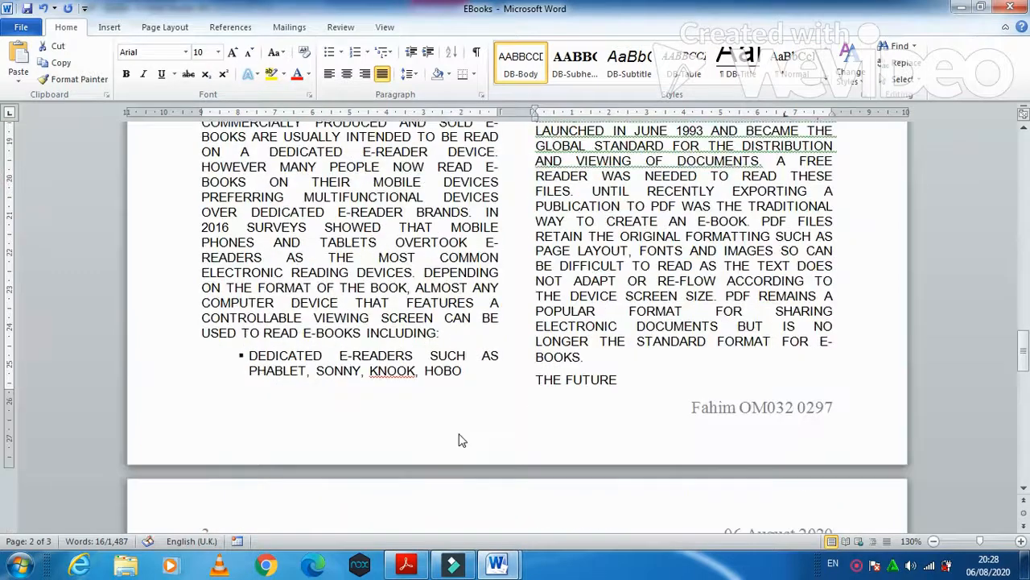
scroll(461, 438, down, 2)
drag(535, 286, 618, 286)
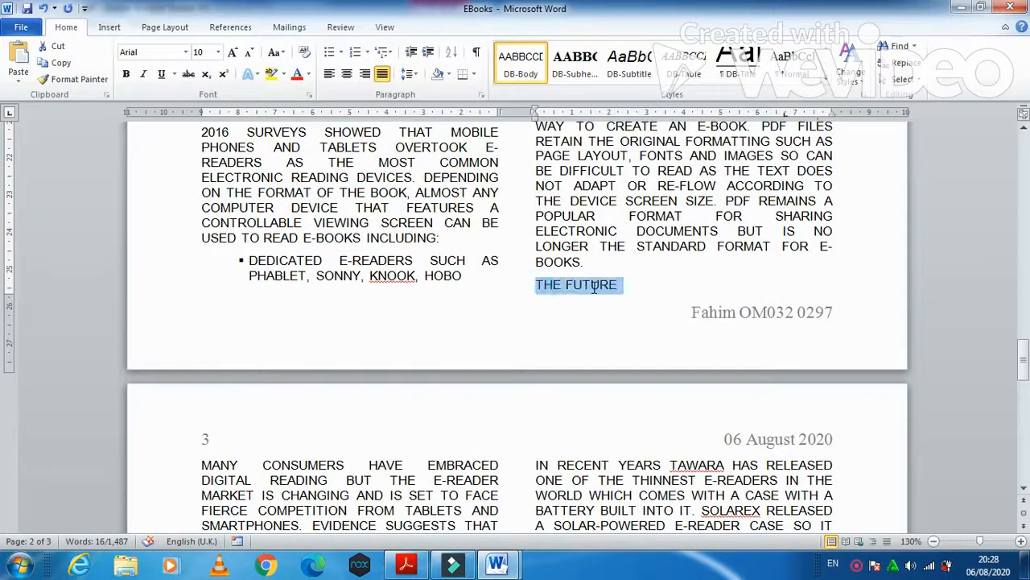
scroll(444, 416, down, 6)
scroll(445, 416, down, 3)
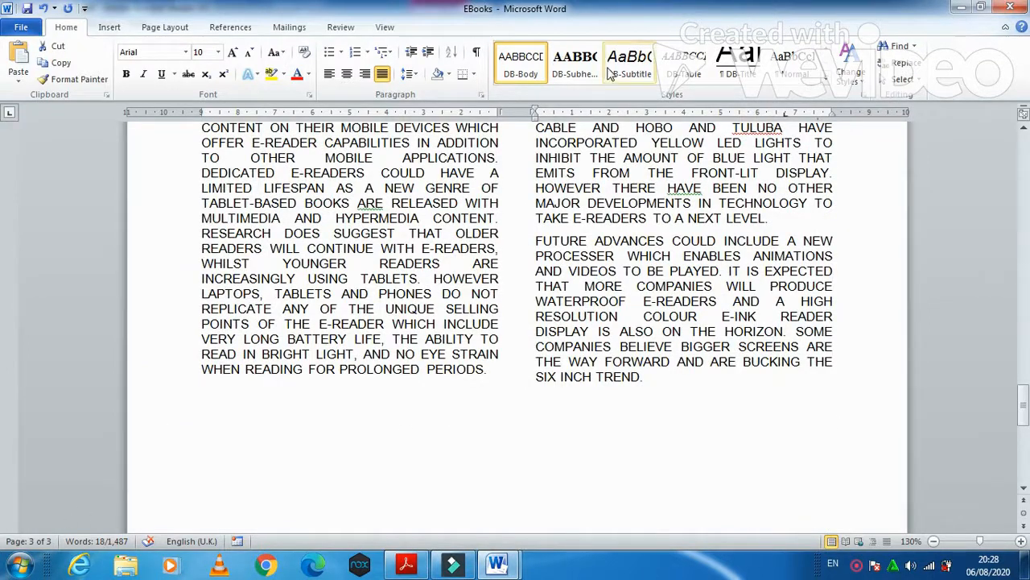
click(573, 64)
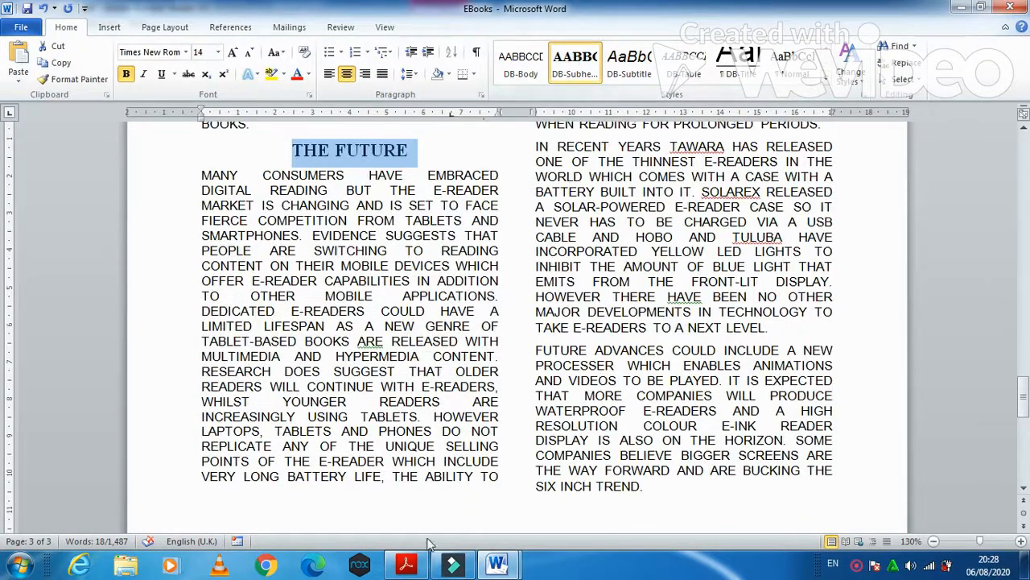
click(406, 563)
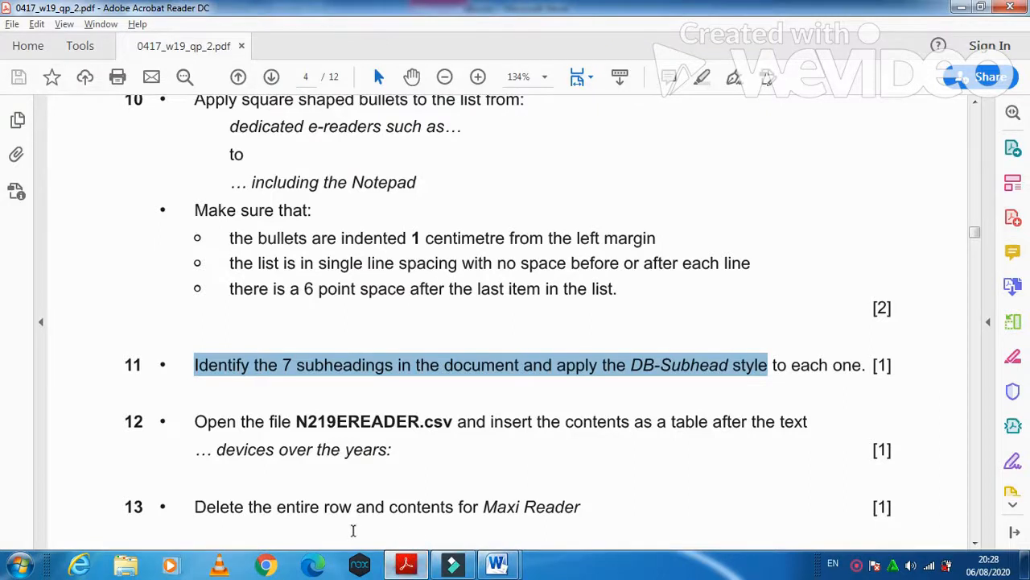
- Highlight question 12's instruction to insert N219EREADER.csv as a table, then minimise the windows
drag(194, 421, 310, 432)
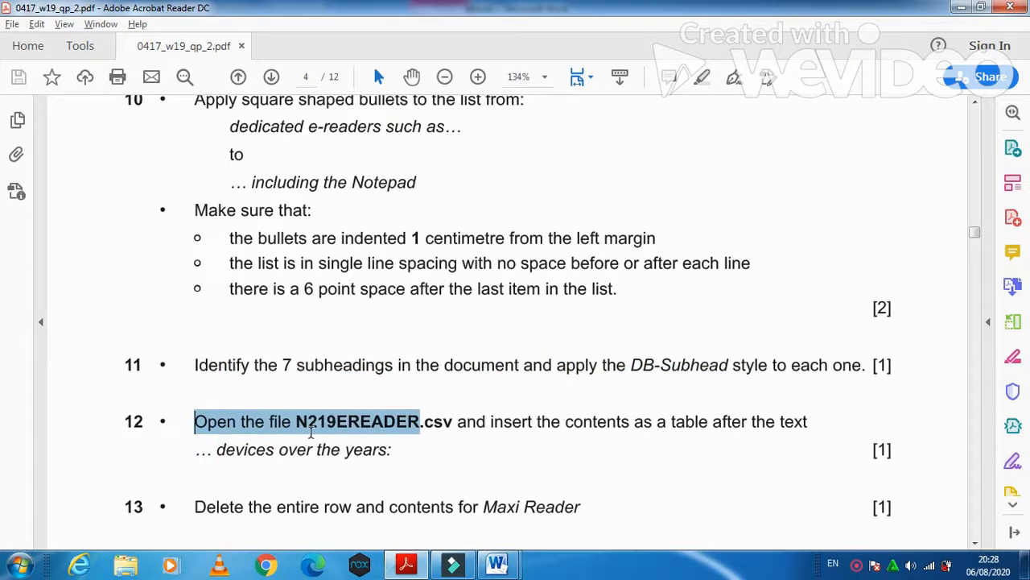
drag(413, 435, 629, 433)
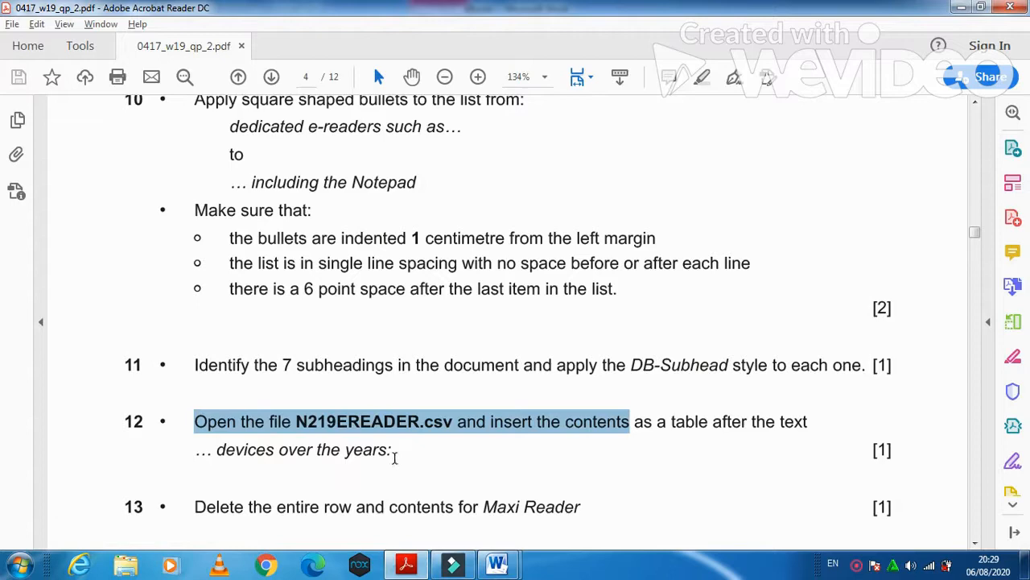
click(961, 7)
click(961, 7)
- Open N219EREADER from the source files folder in Excel and widen column A
click(960, 7)
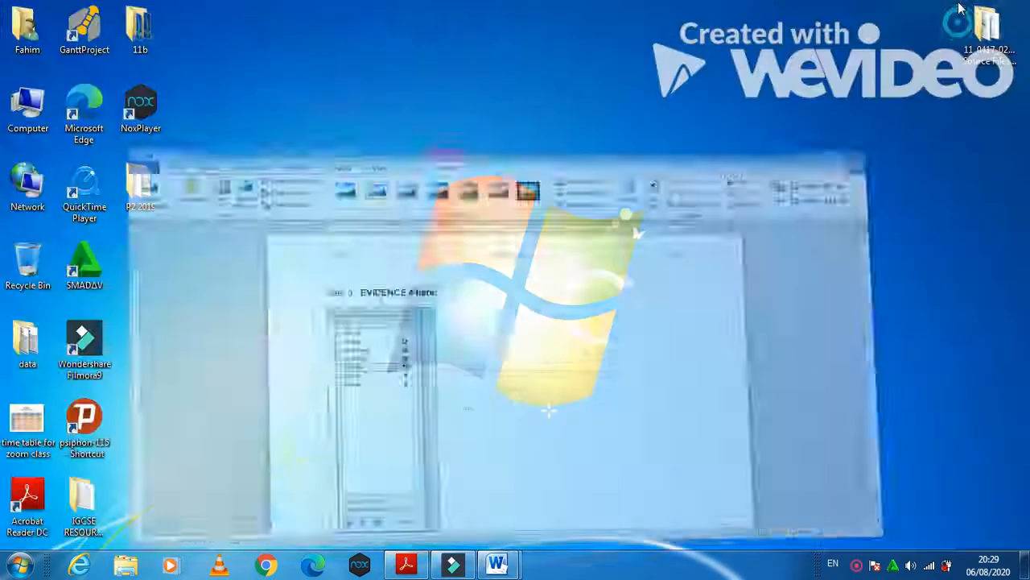
double_click(987, 25)
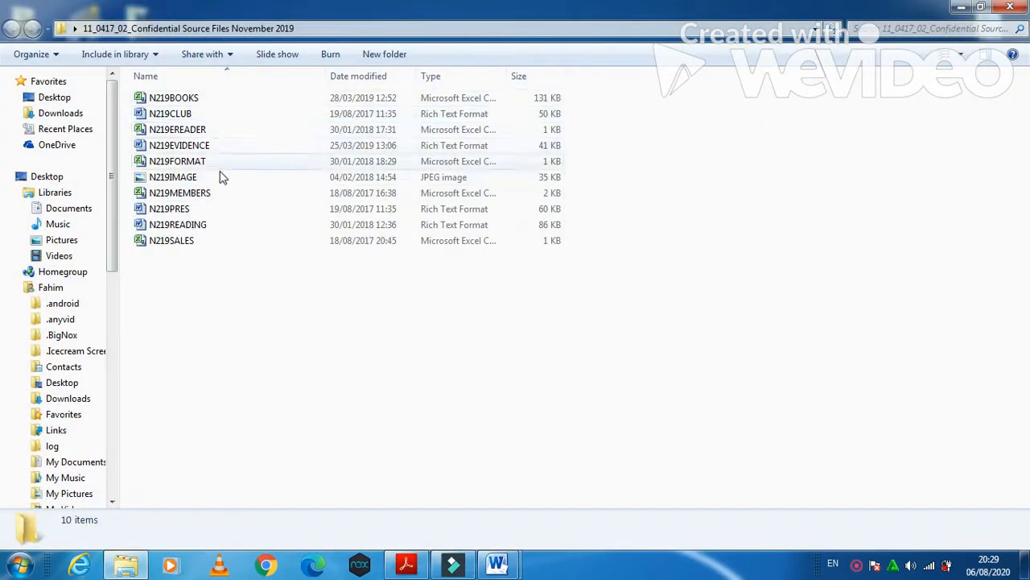
double_click(193, 130)
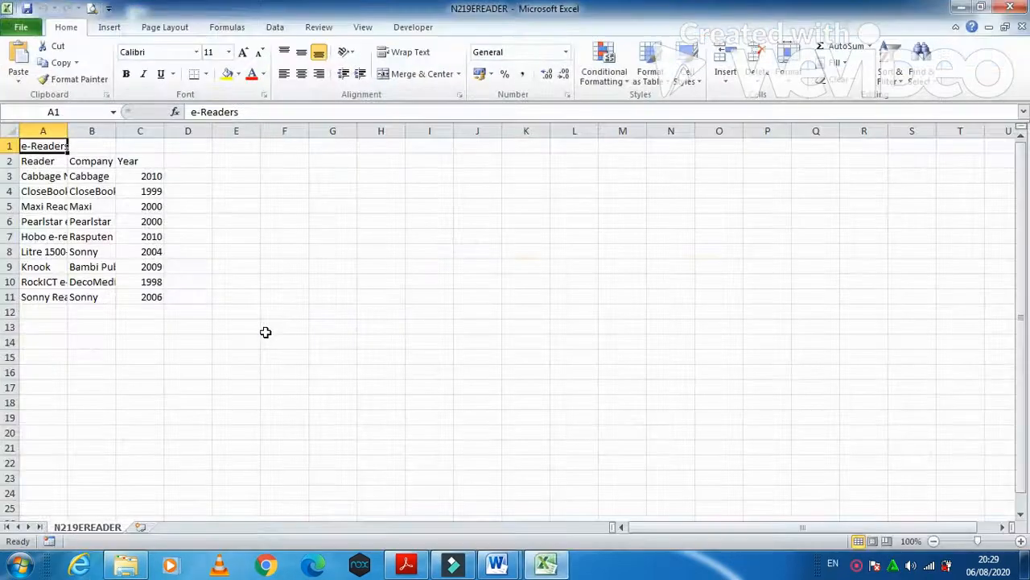
double_click(68, 131)
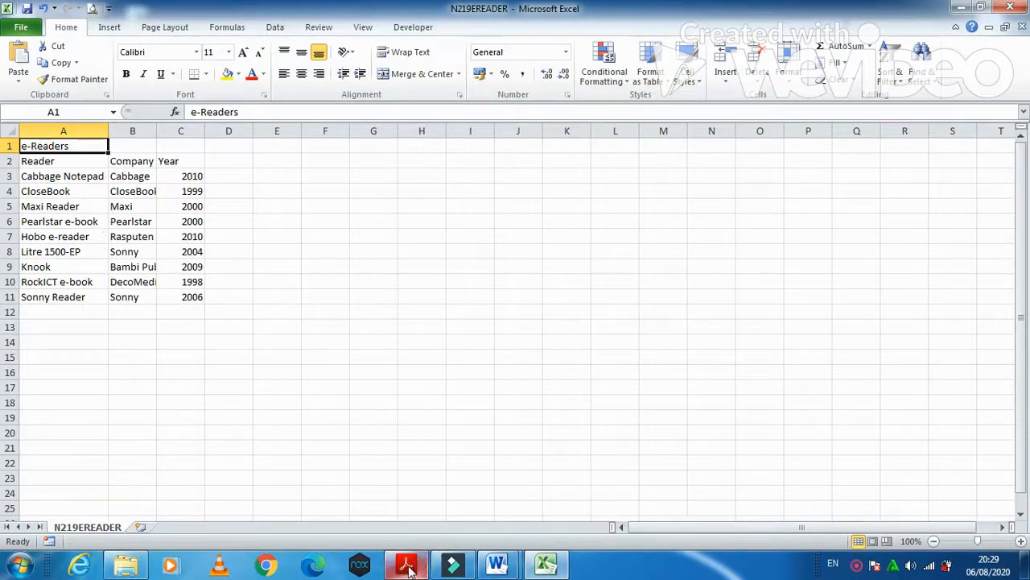
- Review the e-Readers data and the source folder's file types alongside the question paper
mouse_move(408, 569)
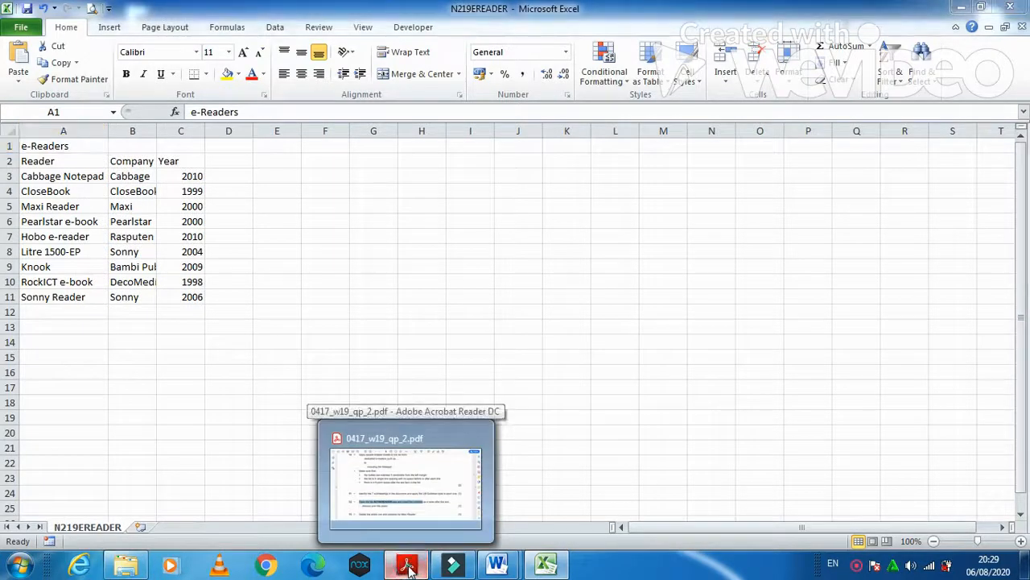
click(408, 568)
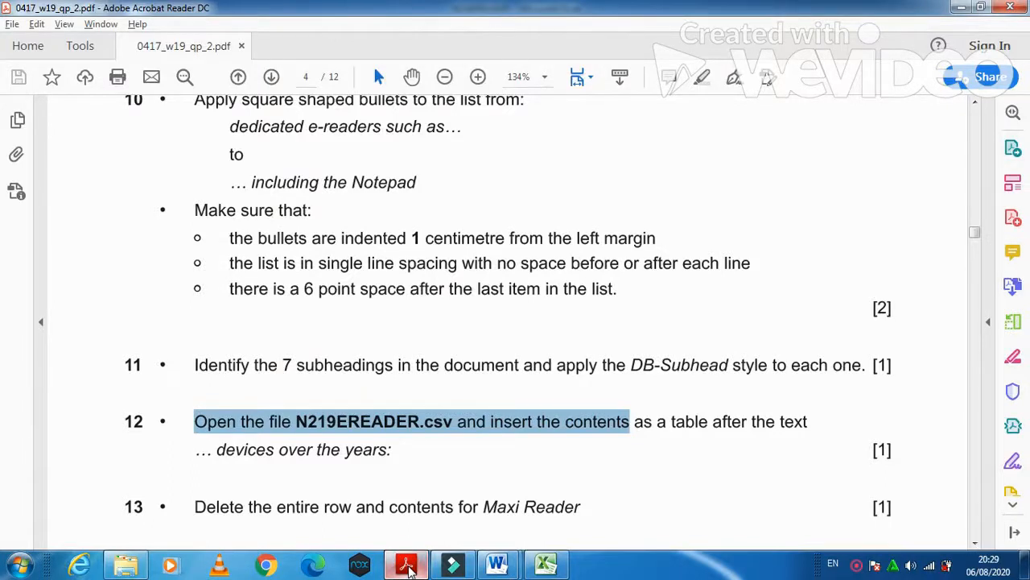
click(409, 568)
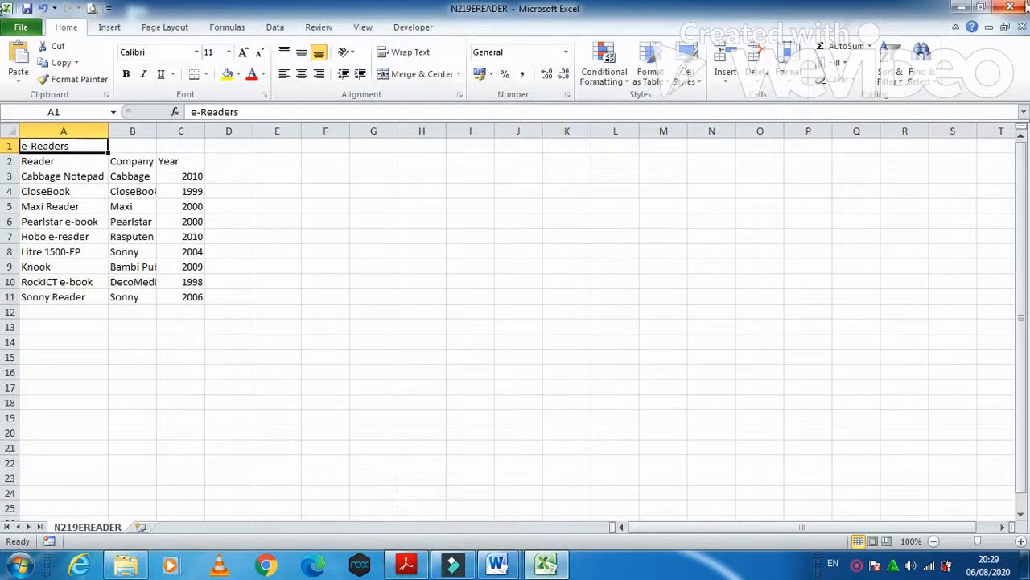
click(960, 6)
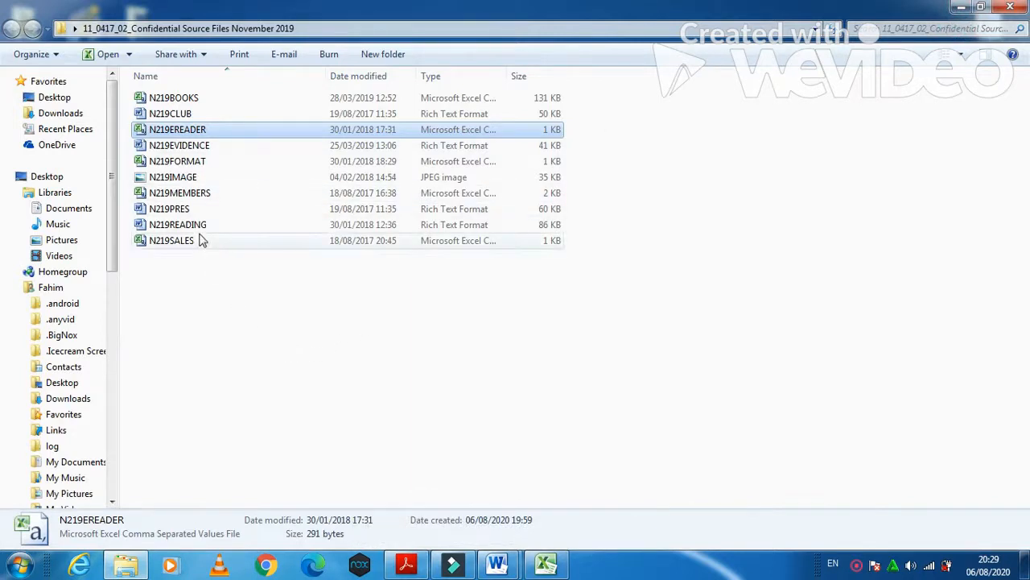
double_click(505, 75)
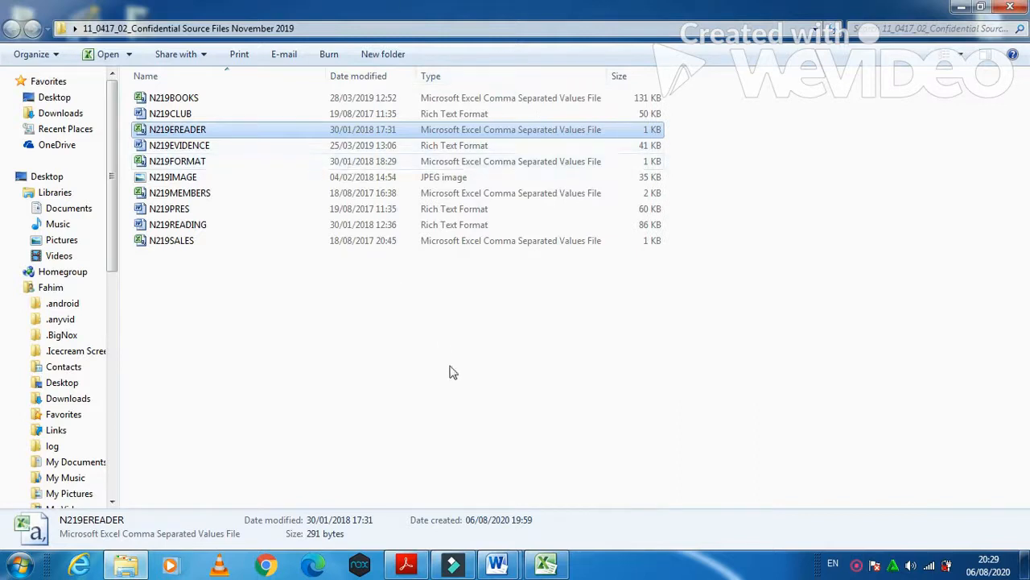
click(552, 563)
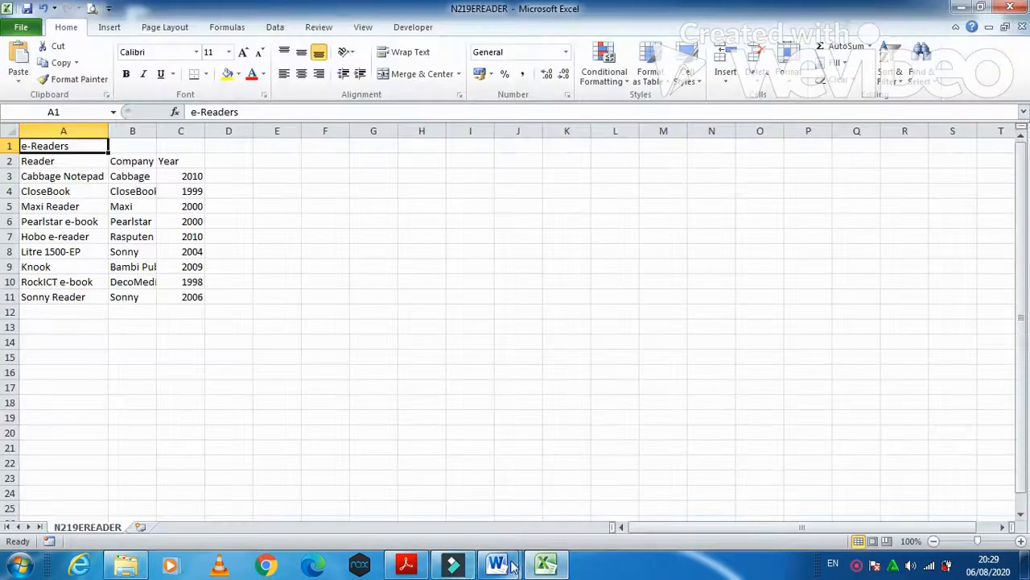
click(407, 565)
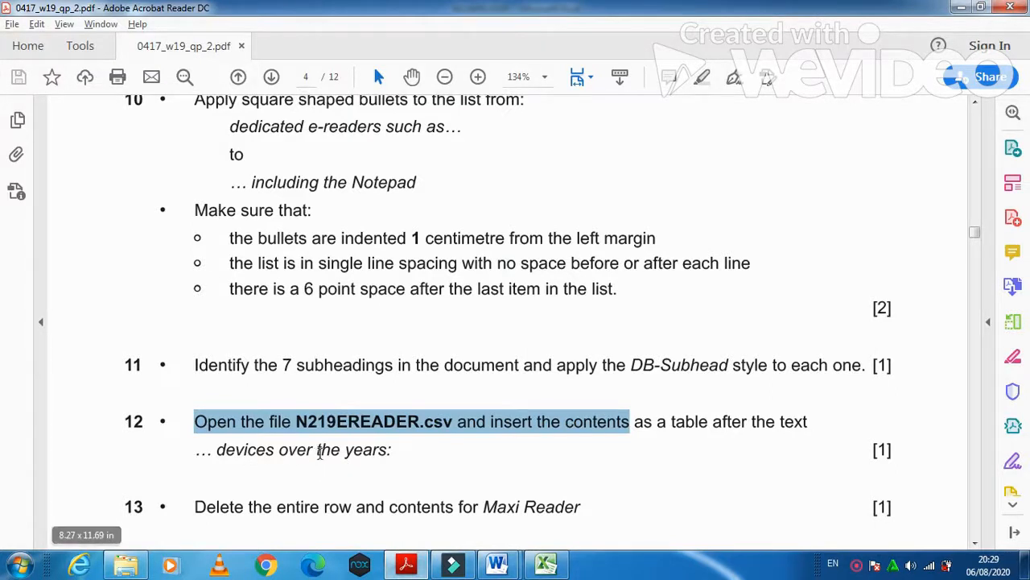
- Close the spreadsheet without saving and go back to the EBooks report
right_click(547, 568)
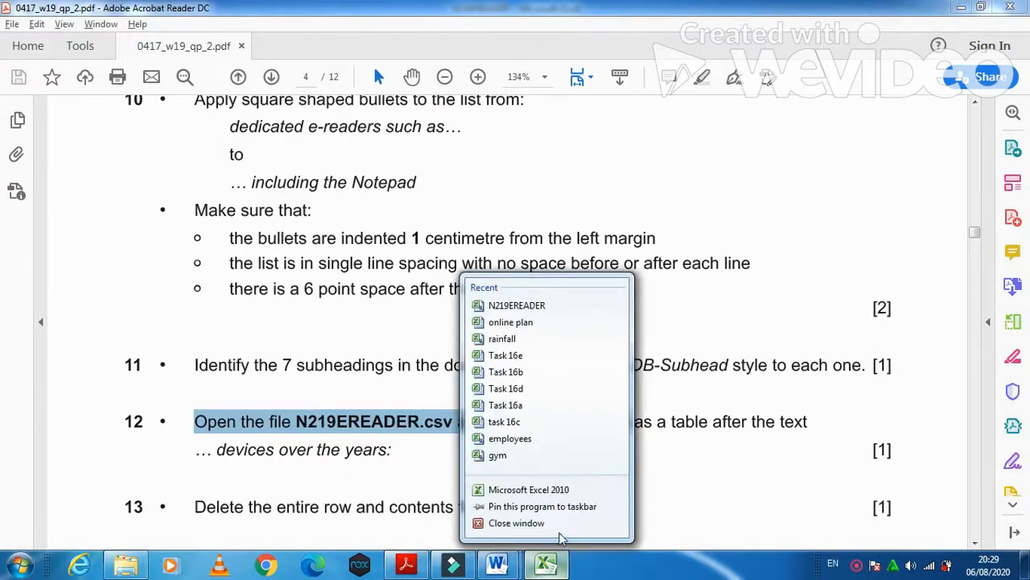
click(559, 526)
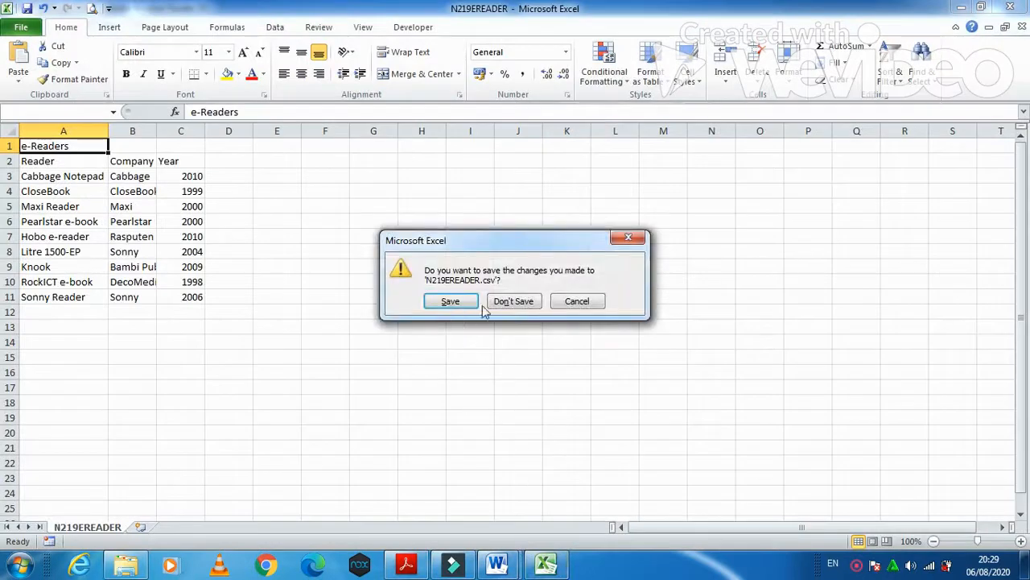
click(509, 302)
mouse_move(497, 568)
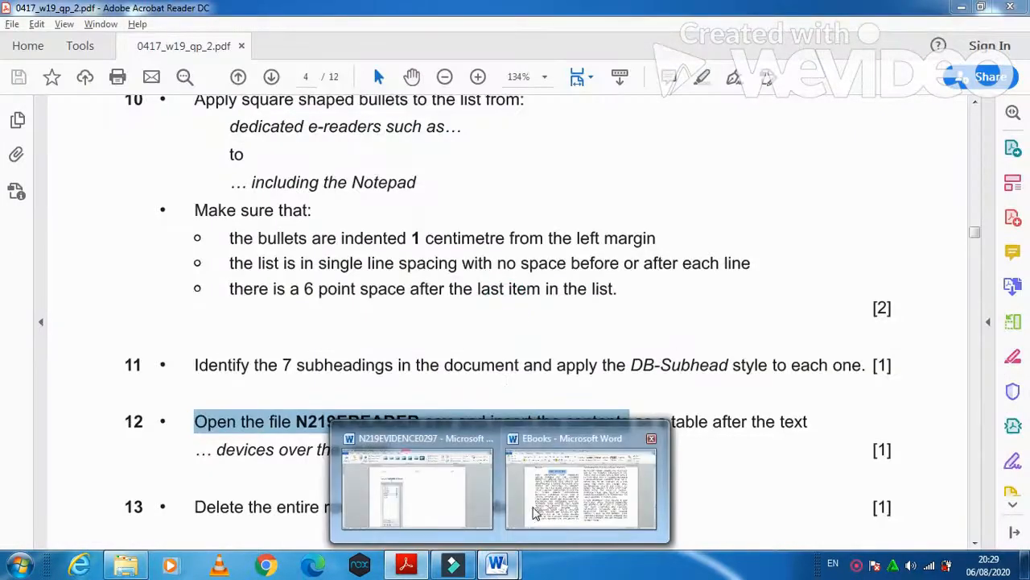
click(533, 503)
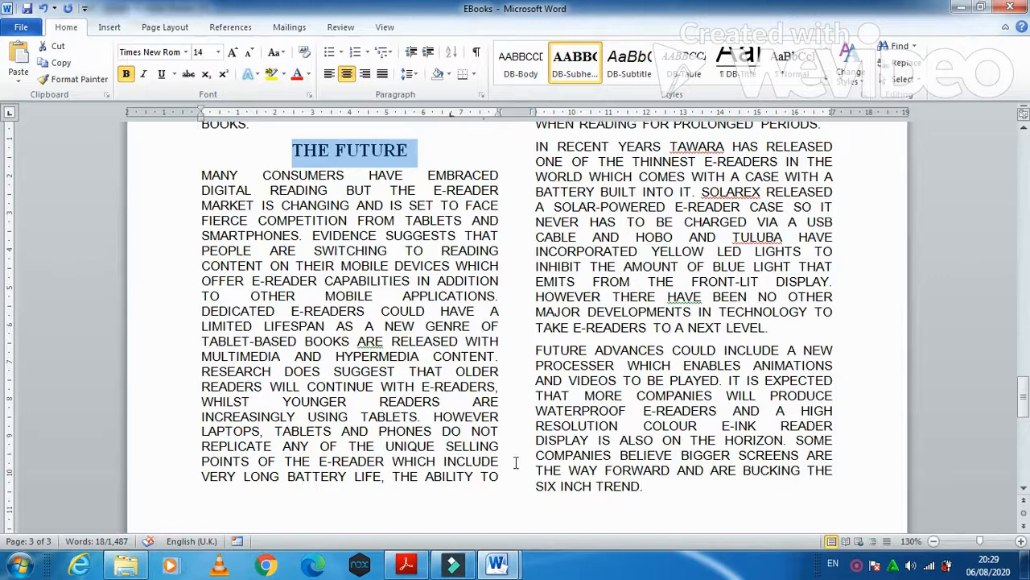
- Add a blank line after 'DEVICES OVER THE YEARS:' to hold the e-reader table
scroll(501, 458, down, 1)
scroll(501, 458, up, 4)
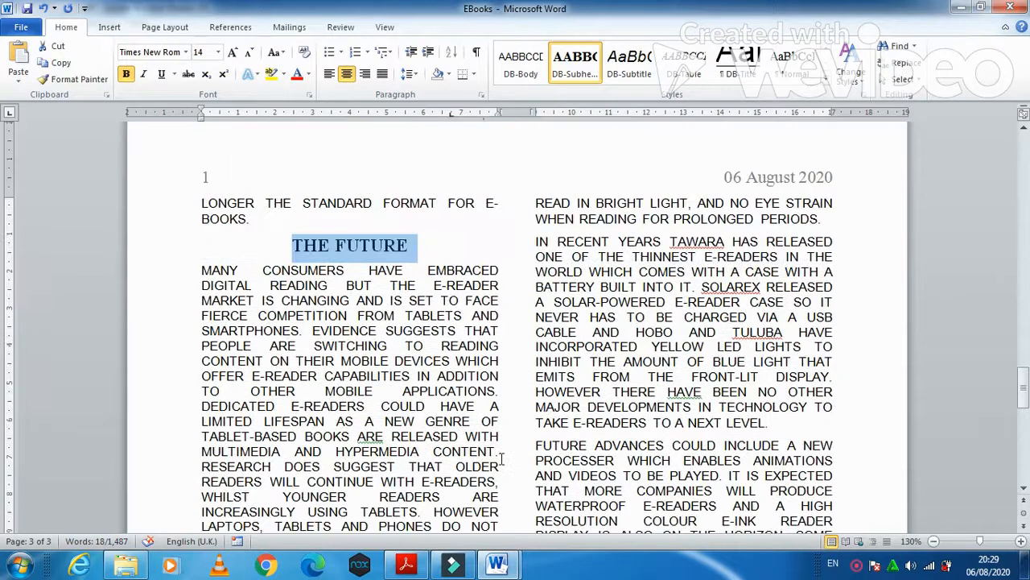
scroll(500, 458, up, 6)
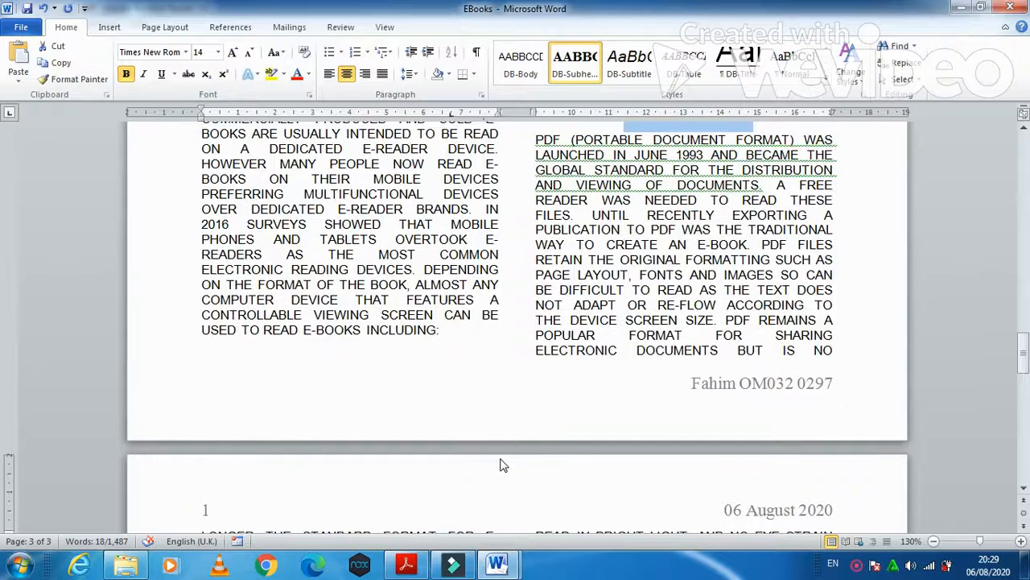
scroll(499, 466, up, 4)
scroll(500, 458, up, 4)
scroll(501, 458, up, 4)
scroll(501, 458, up, 3)
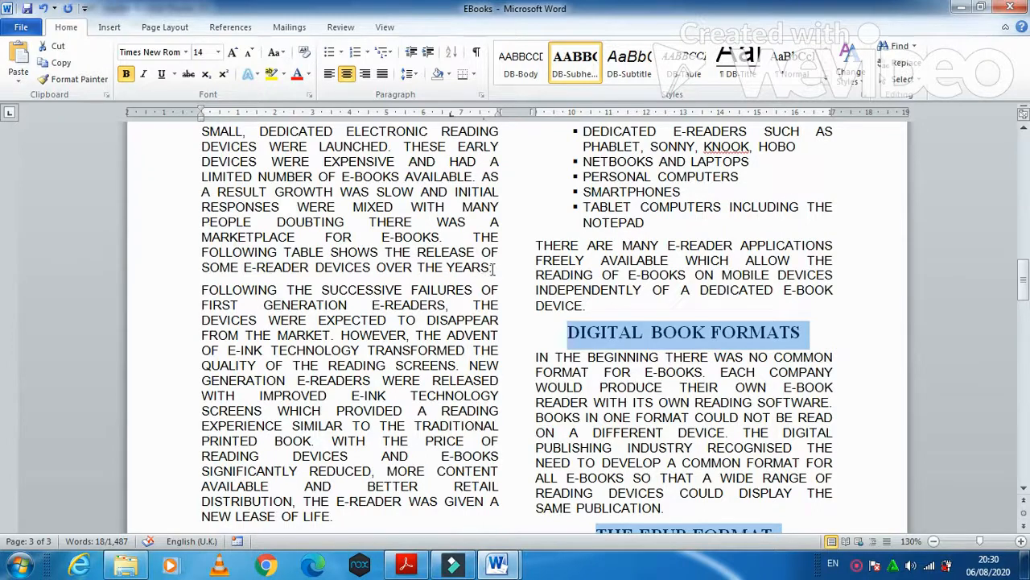
click(493, 269)
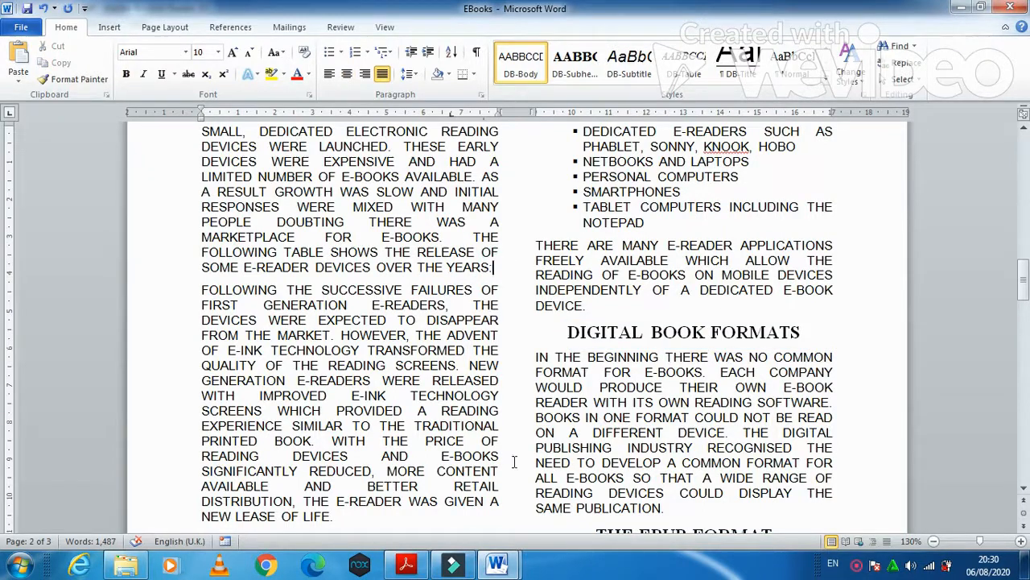
key(Return)
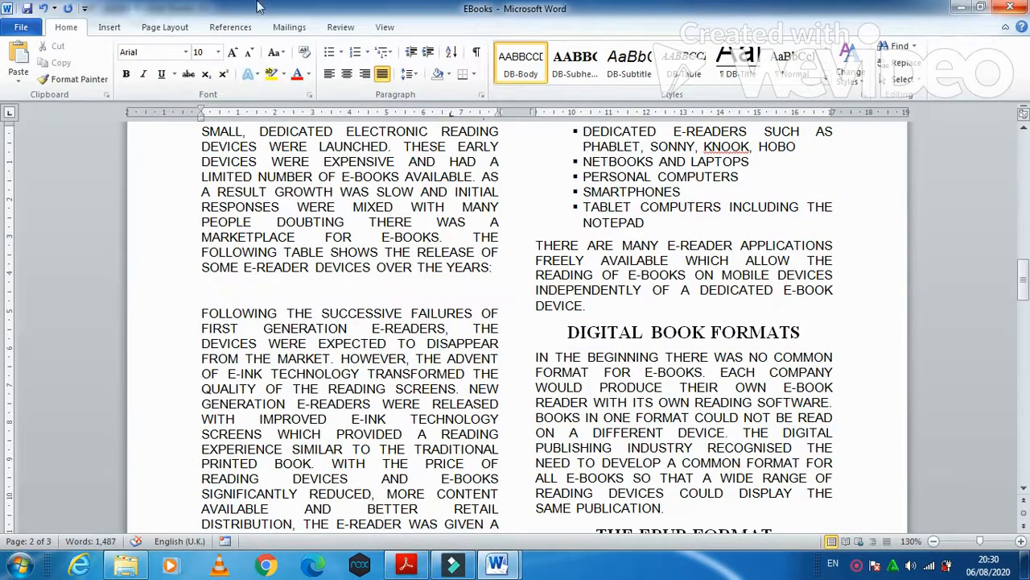
click(110, 27)
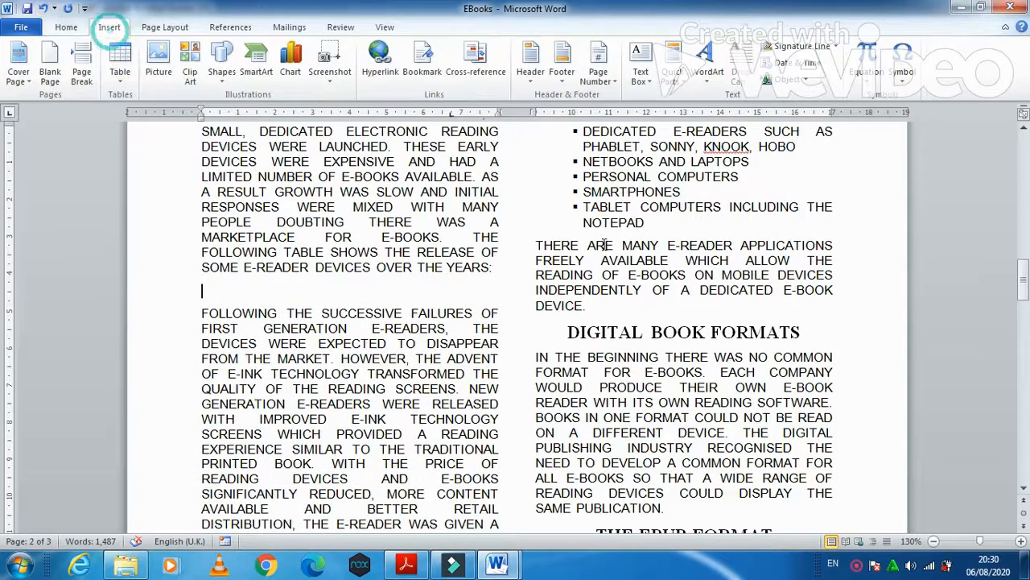
- Insert N219EREADER from the Confidential Source Files folder using Text from File, with All Files shown
click(808, 80)
click(813, 114)
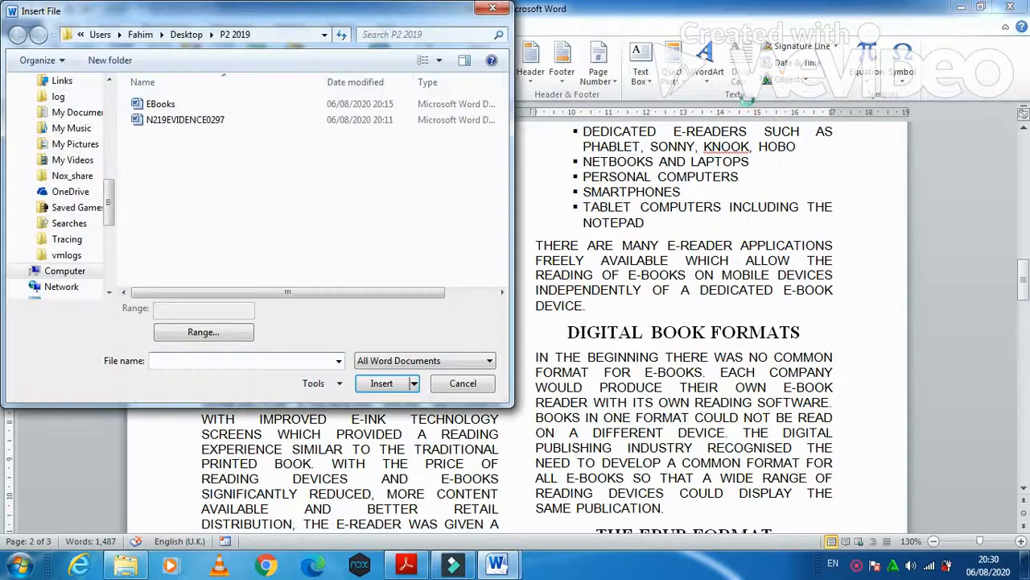
click(181, 35)
double_click(153, 104)
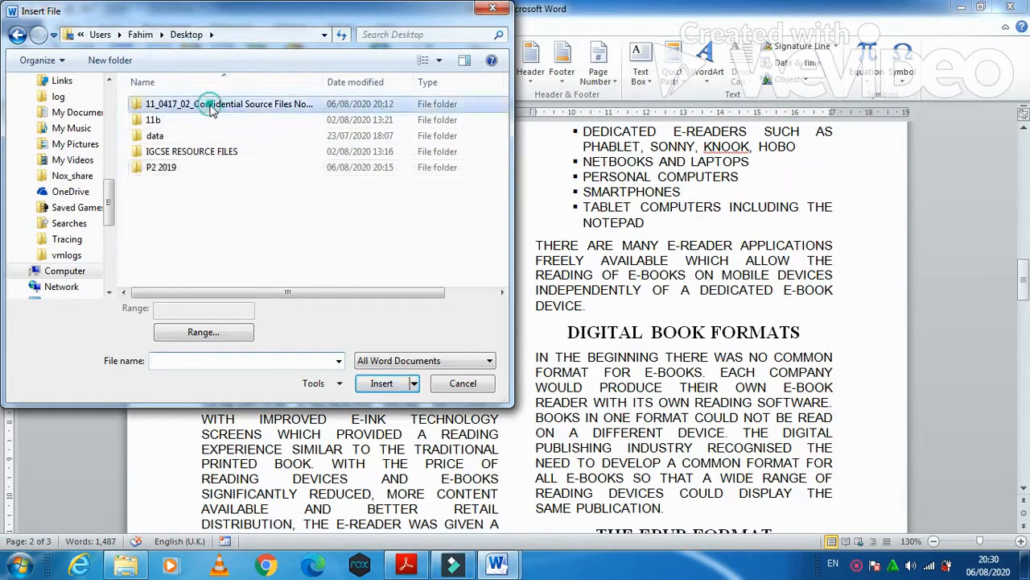
click(385, 360)
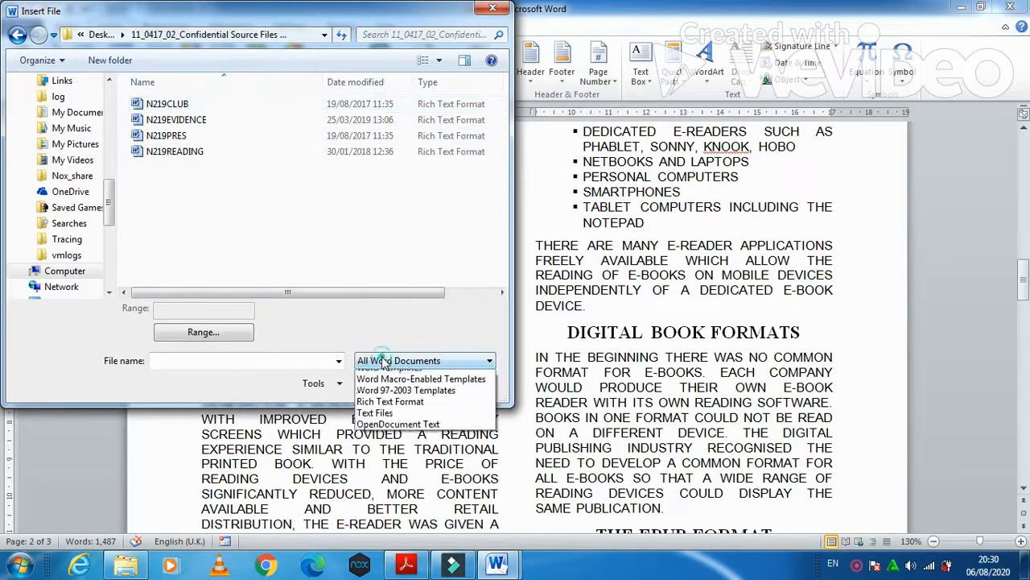
click(382, 377)
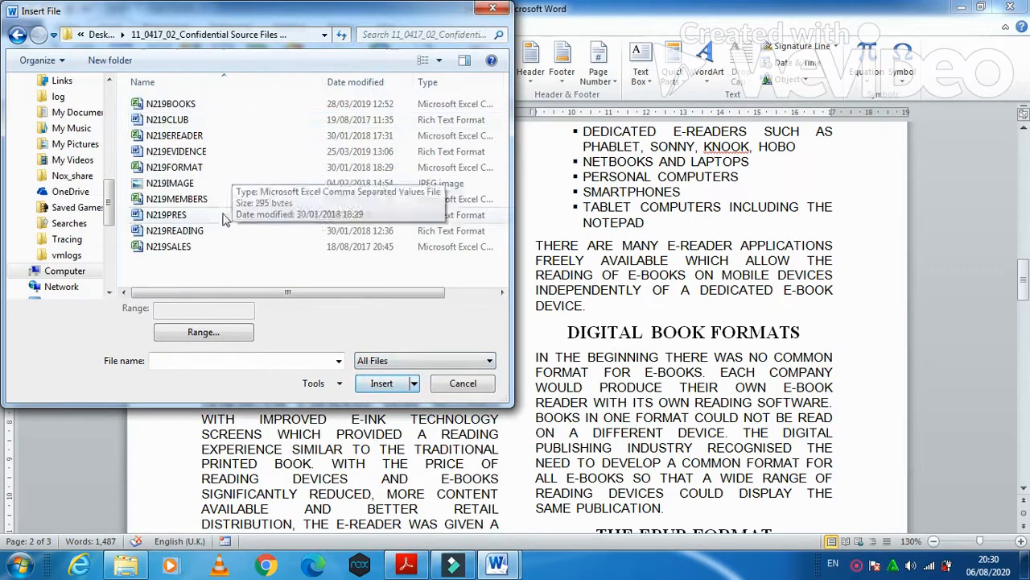
click(189, 136)
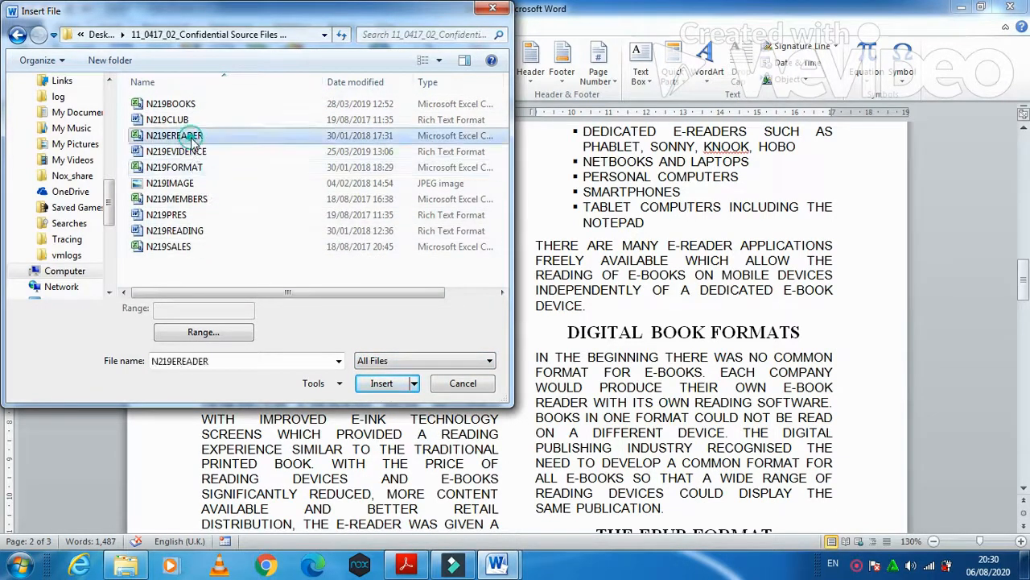
click(366, 383)
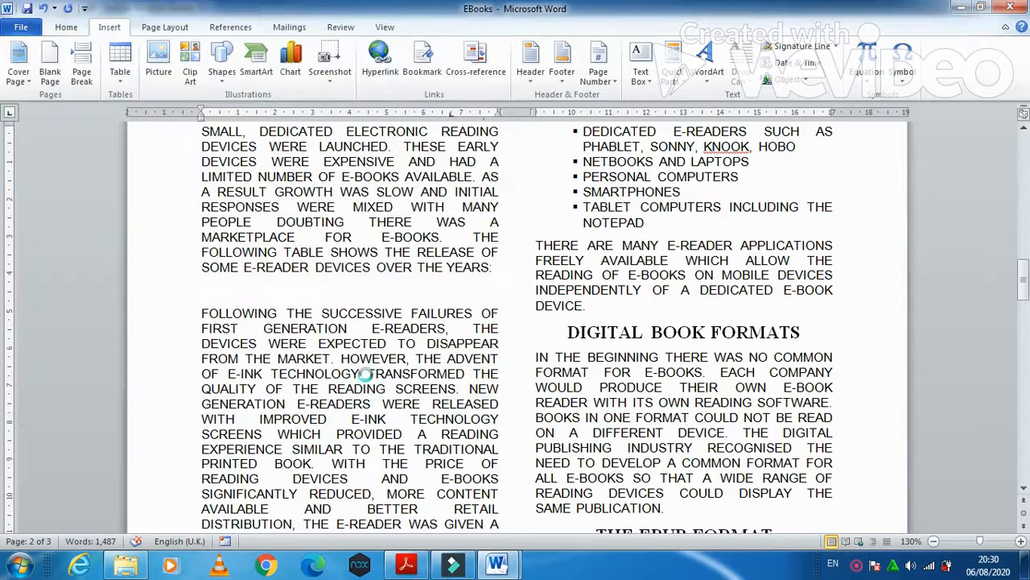
- Convert the inserted e-Readers lines into a three-column table separated at commas, then return to the exam paper
drag(197, 295, 451, 445)
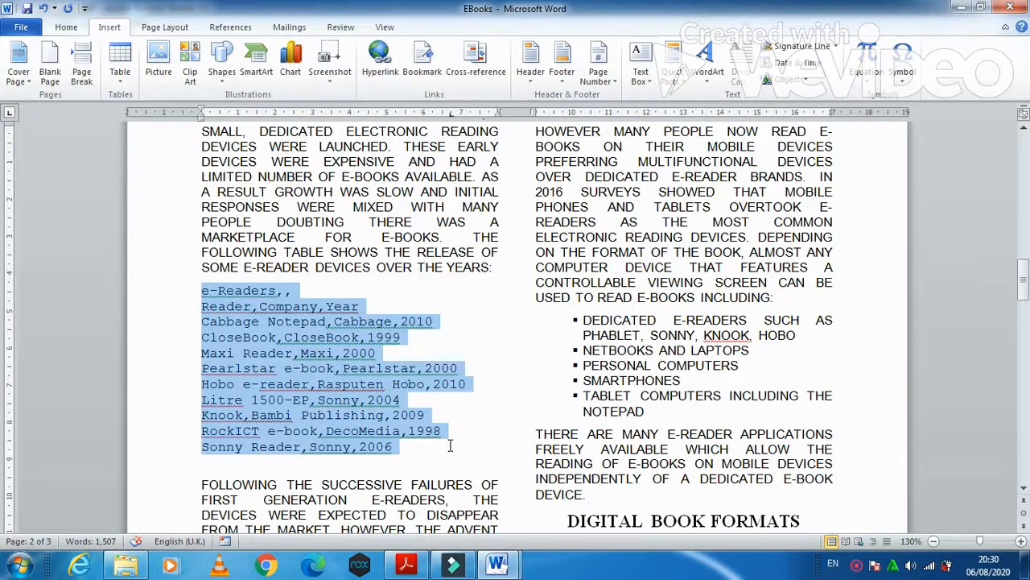
click(120, 71)
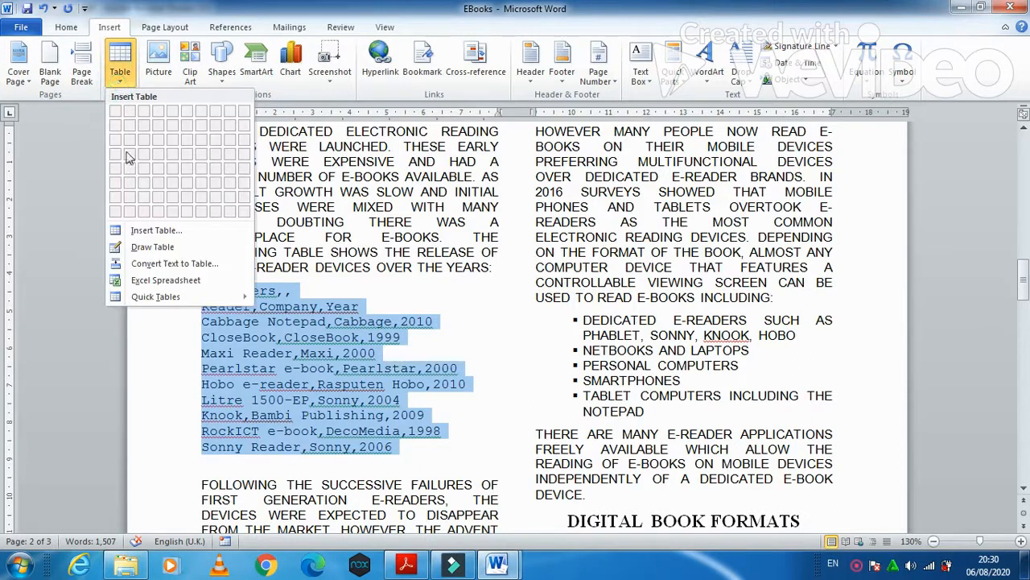
click(171, 264)
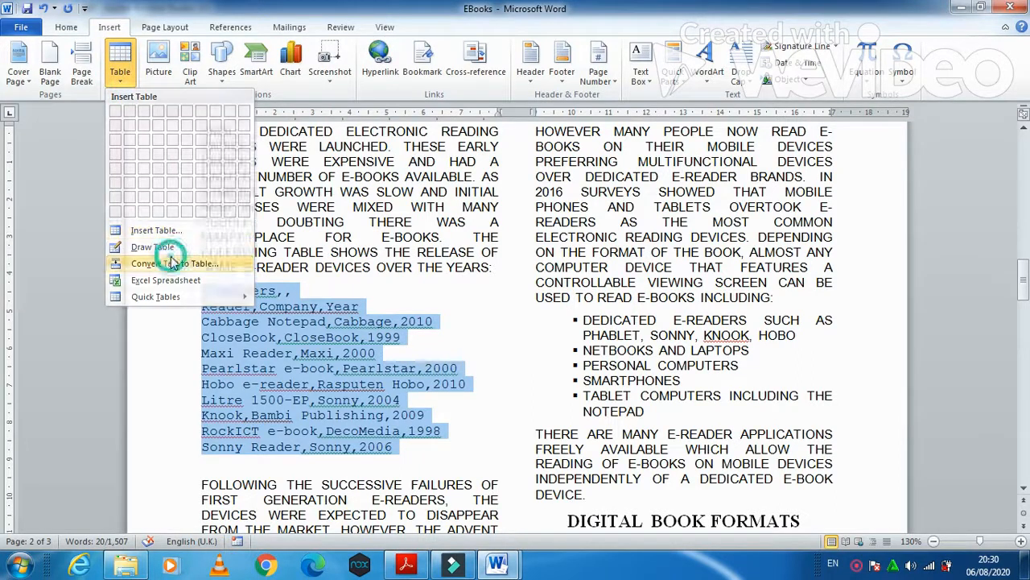
click(509, 366)
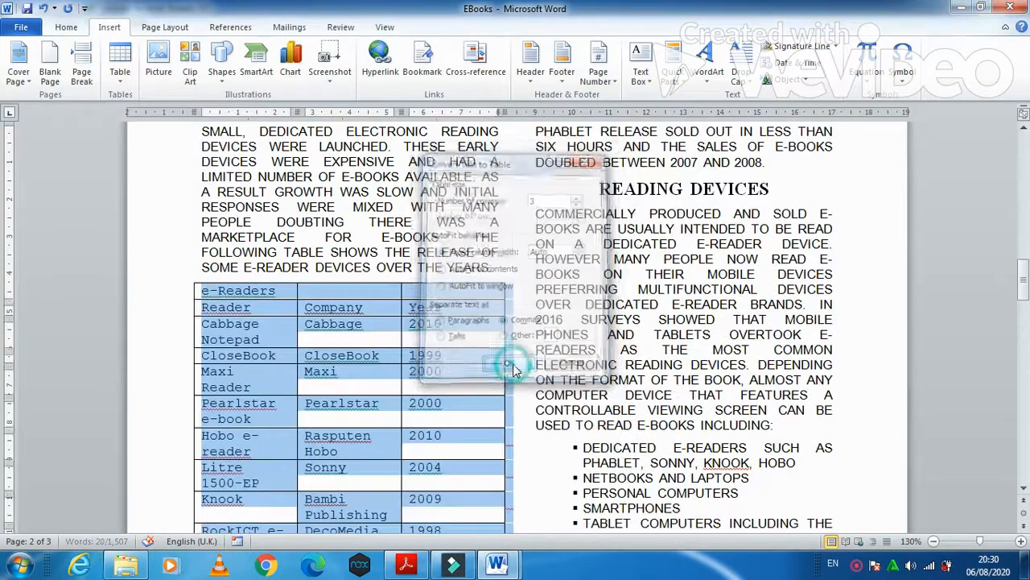
scroll(442, 395, down, 1)
scroll(442, 395, down, 2)
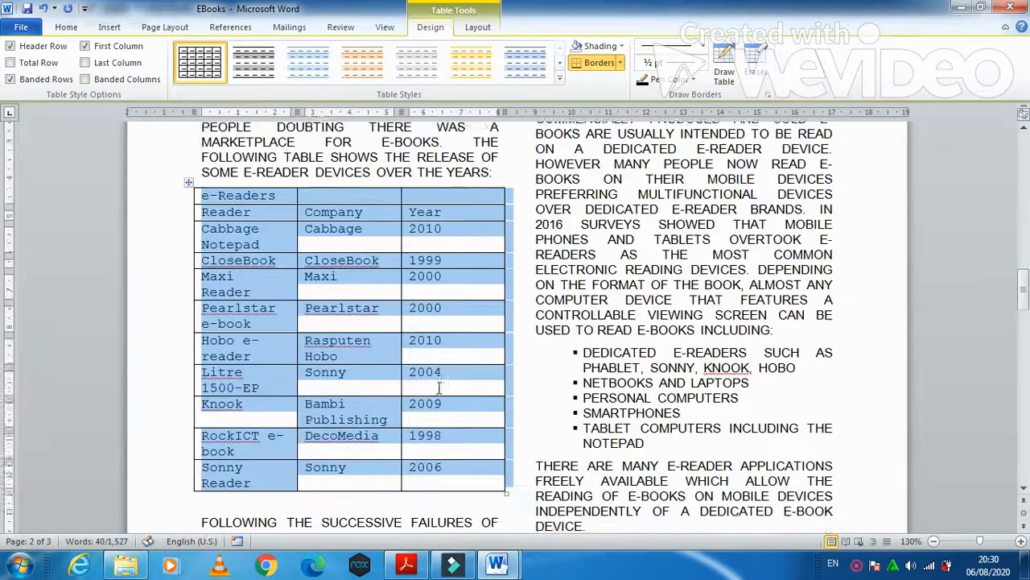
click(406, 565)
scroll(497, 442, down, 3)
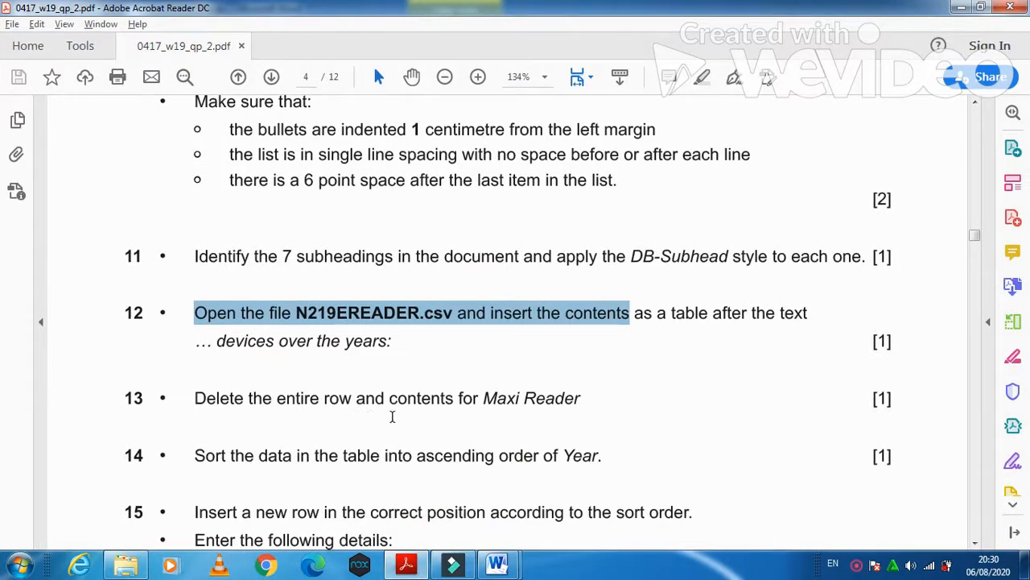
- Select and delete the Maxi Reader row from the e-Readers table
click(424, 559)
click(298, 418)
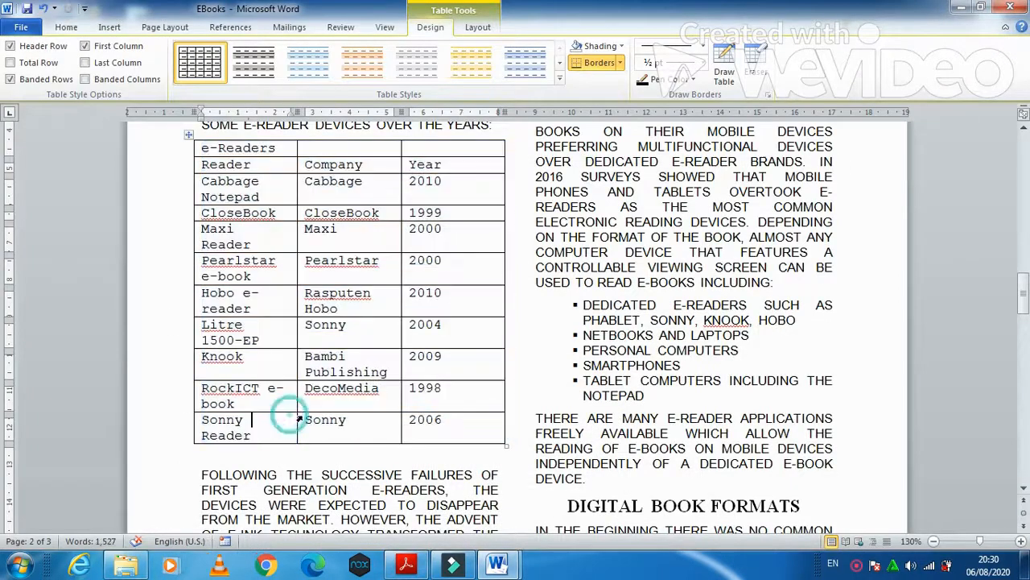
click(185, 240)
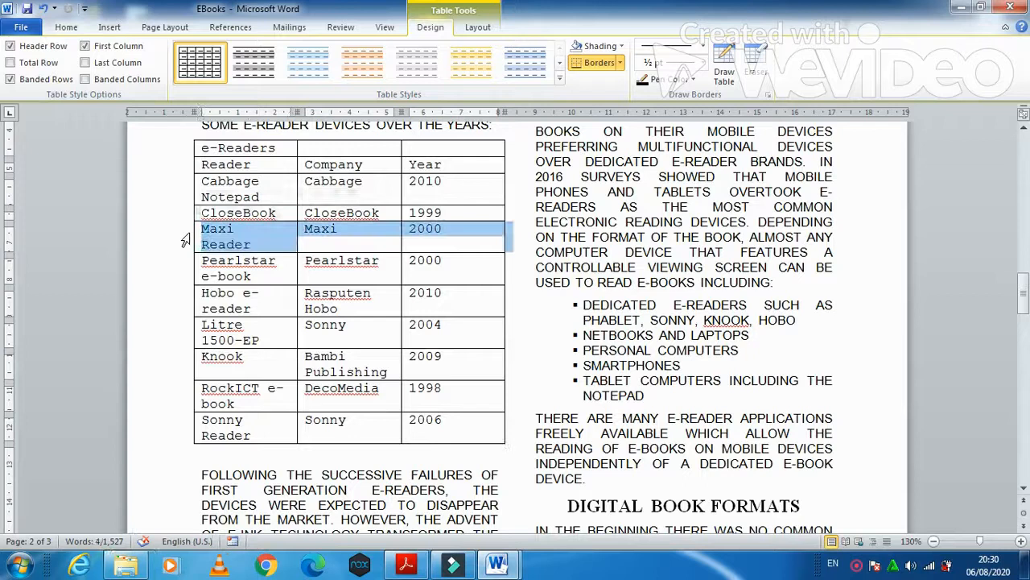
right_click(202, 234)
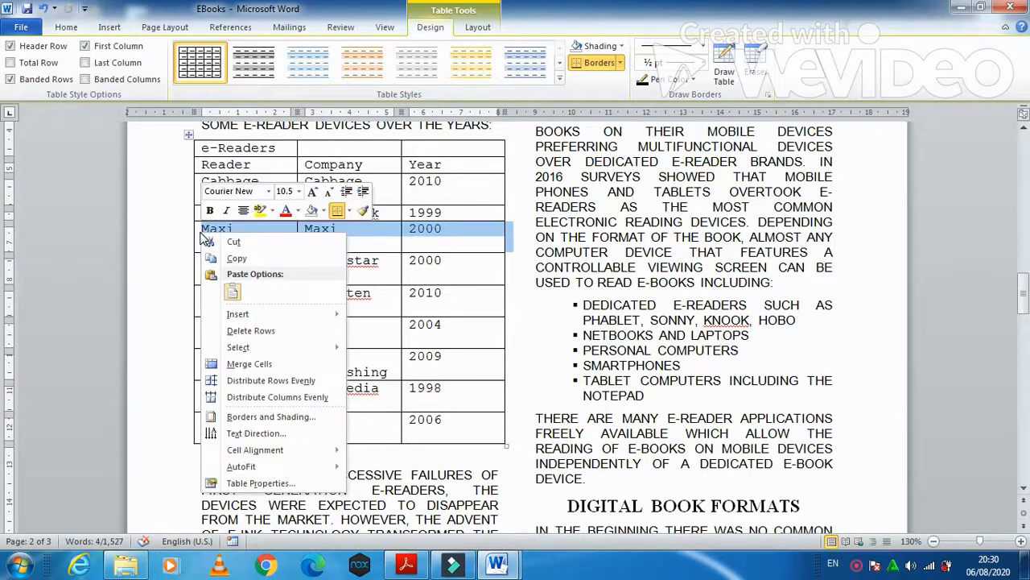
click(246, 331)
click(406, 564)
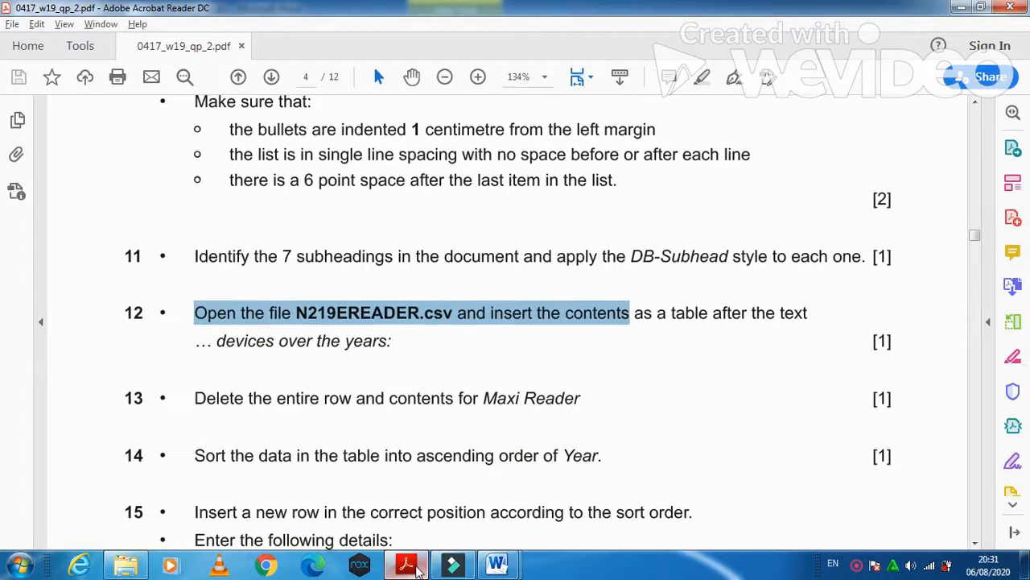
click(413, 566)
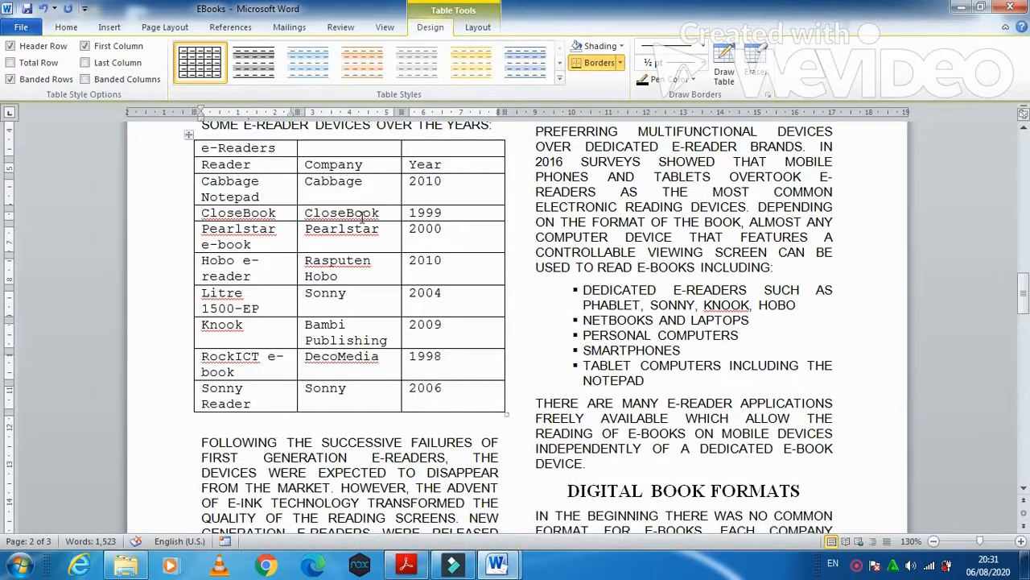
- Sort the e-Readers table by the Year column in ascending order, 1998 to 2010
drag(412, 181, 435, 390)
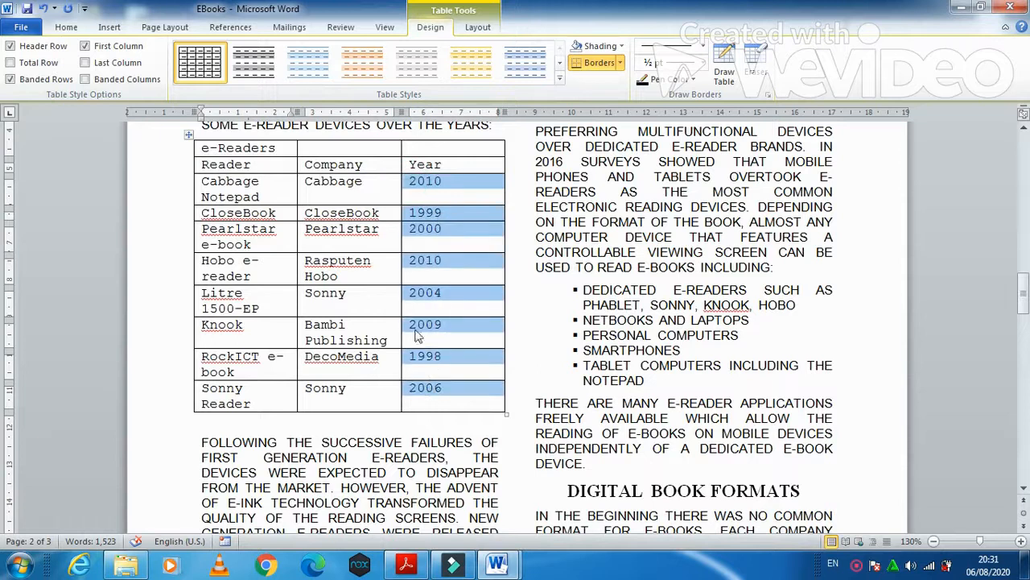
right_click(429, 240)
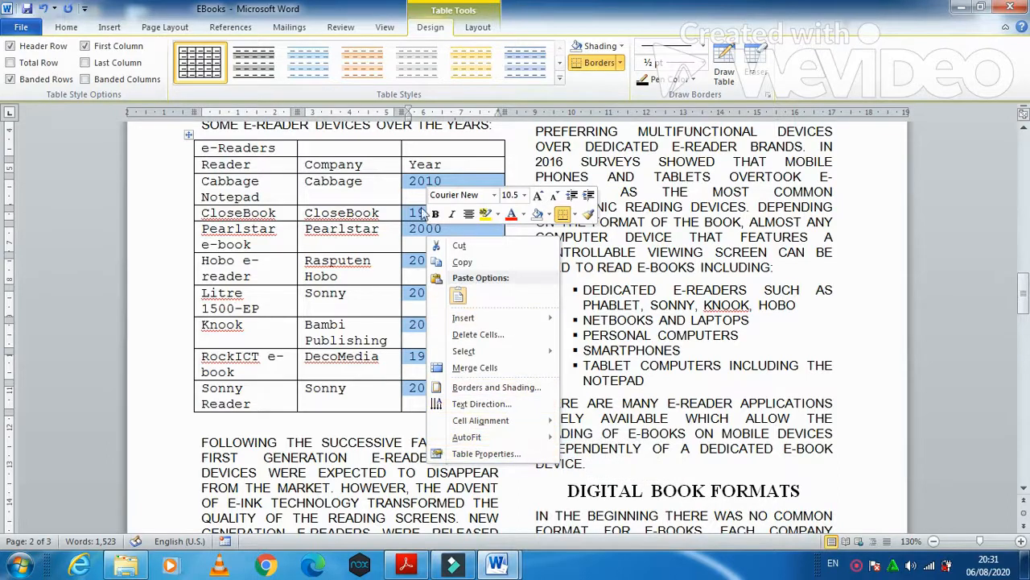
click(73, 31)
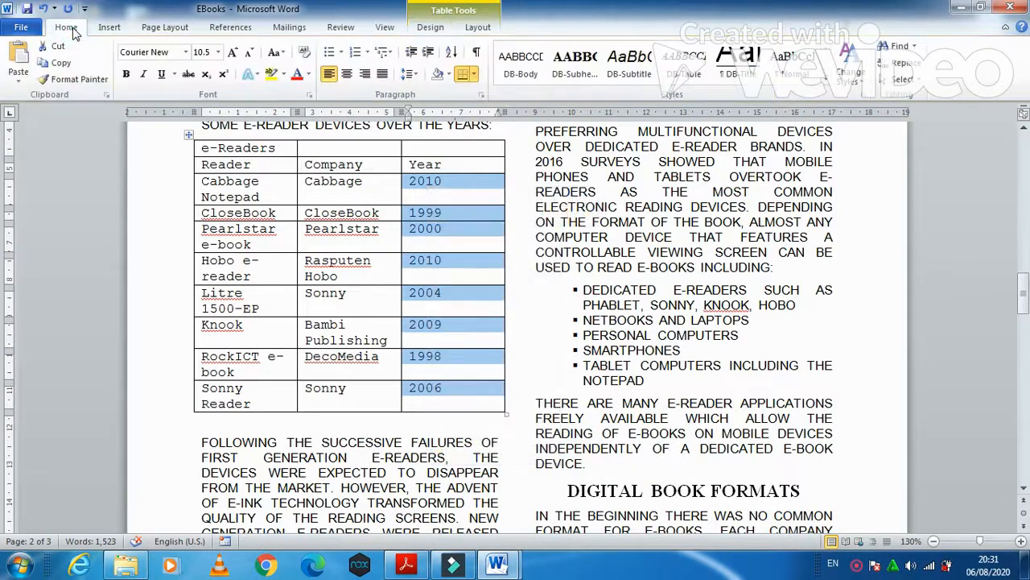
click(452, 52)
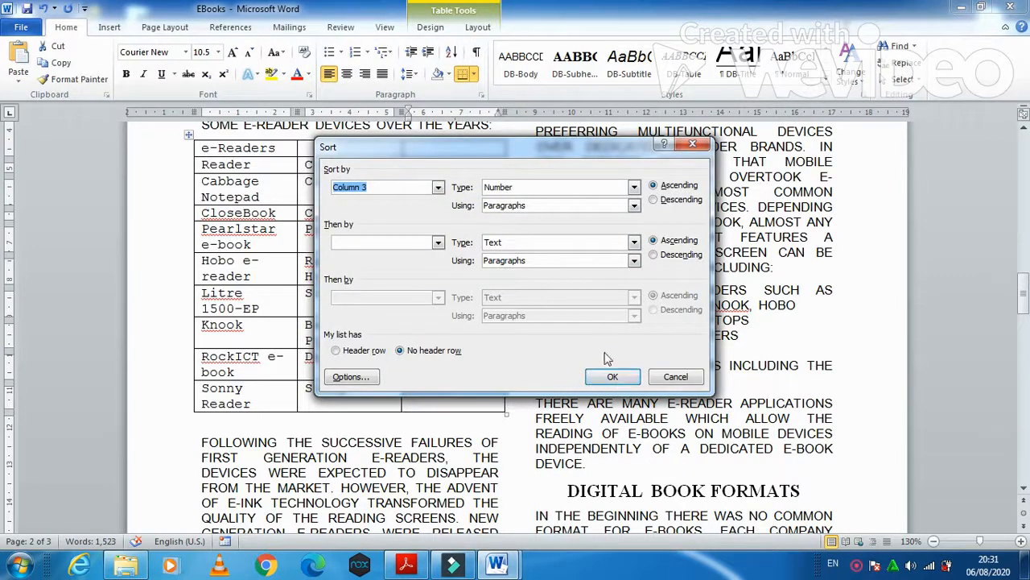
click(634, 207)
click(634, 206)
click(612, 377)
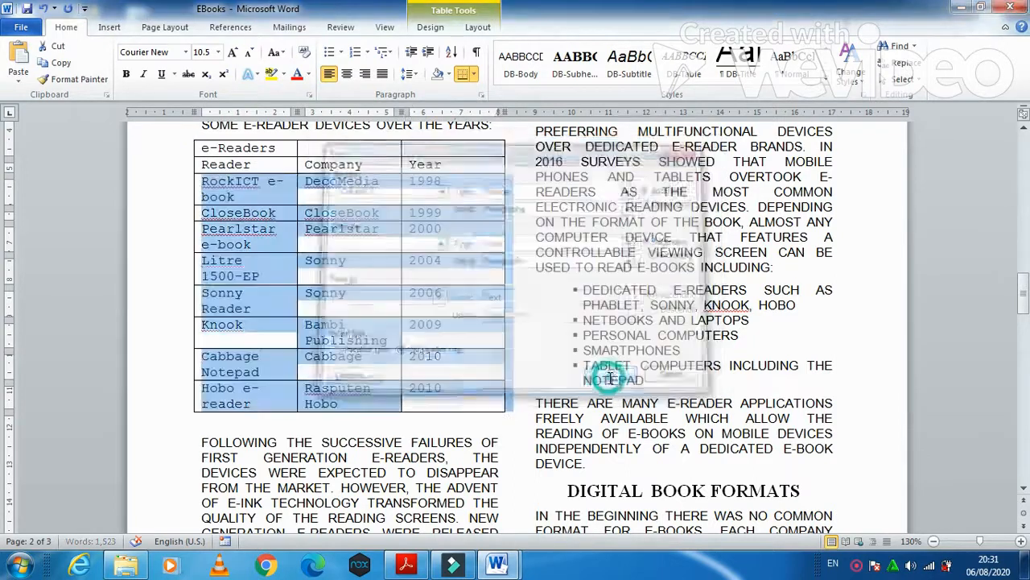
click(442, 211)
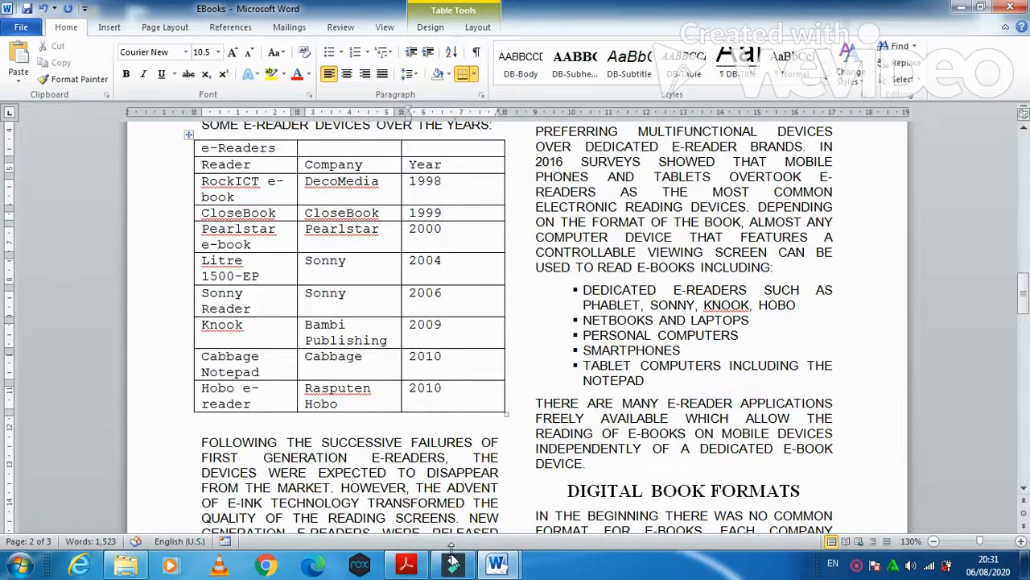
click(406, 564)
scroll(281, 414, down, 3)
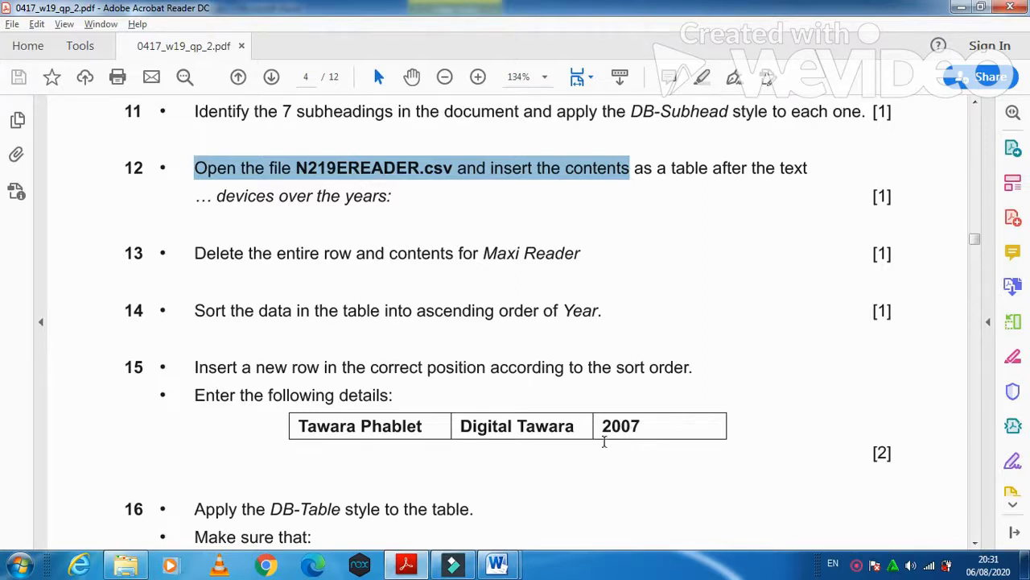
- Insert an empty row below the Sonny Reader row in the e-Readers table
mouse_move(497, 563)
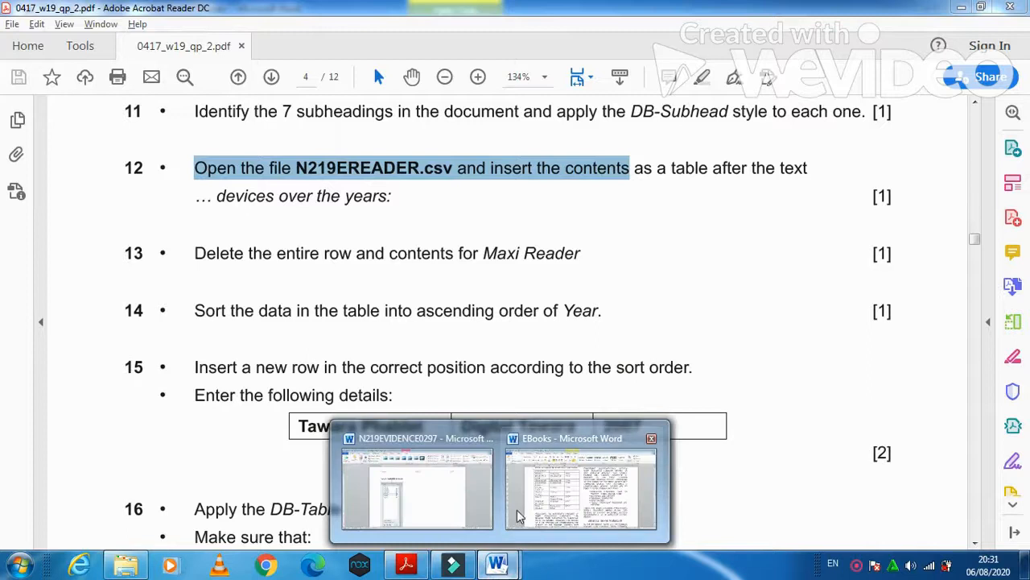
click(107, 437)
click(497, 566)
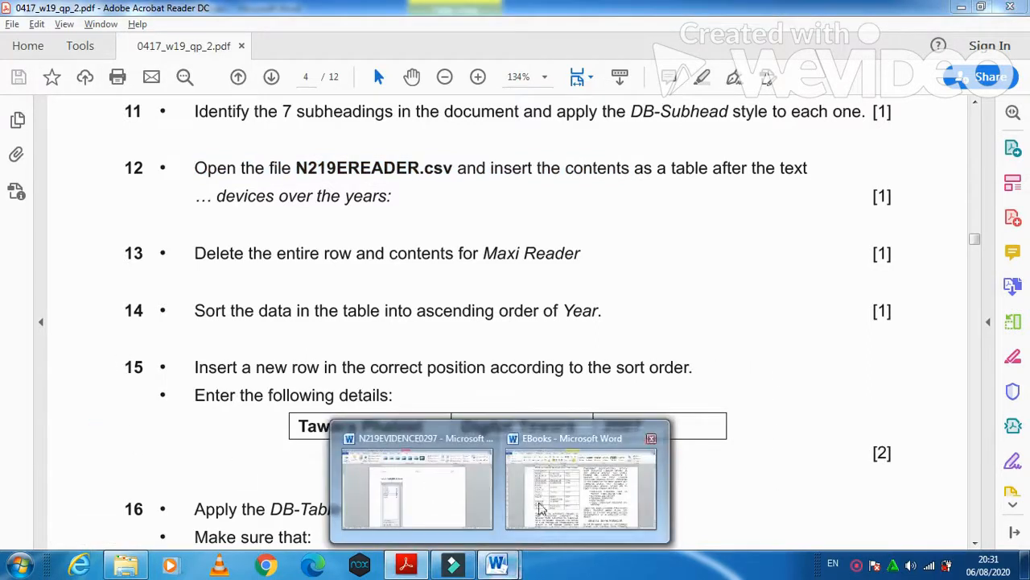
click(539, 495)
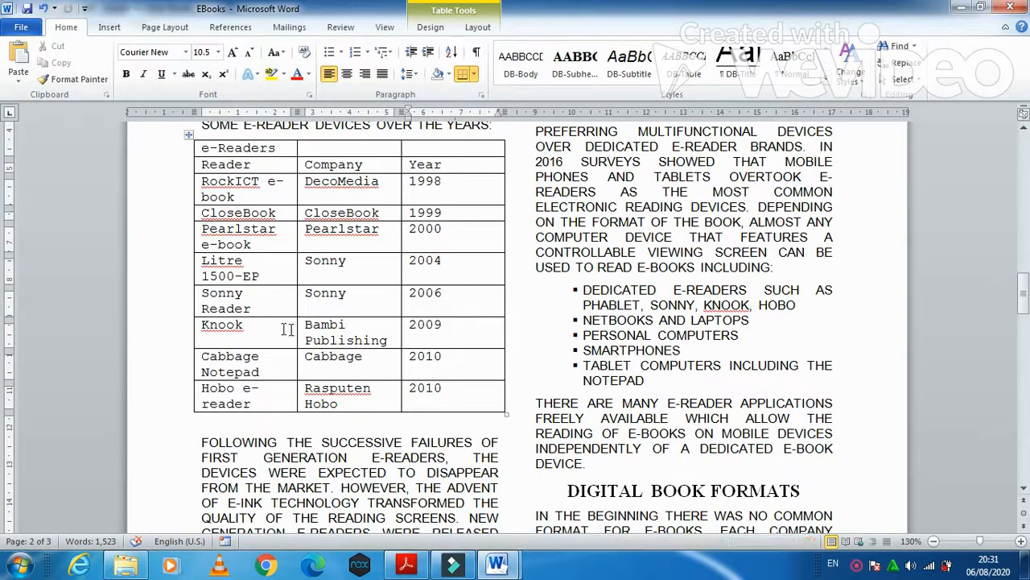
right_click(272, 301)
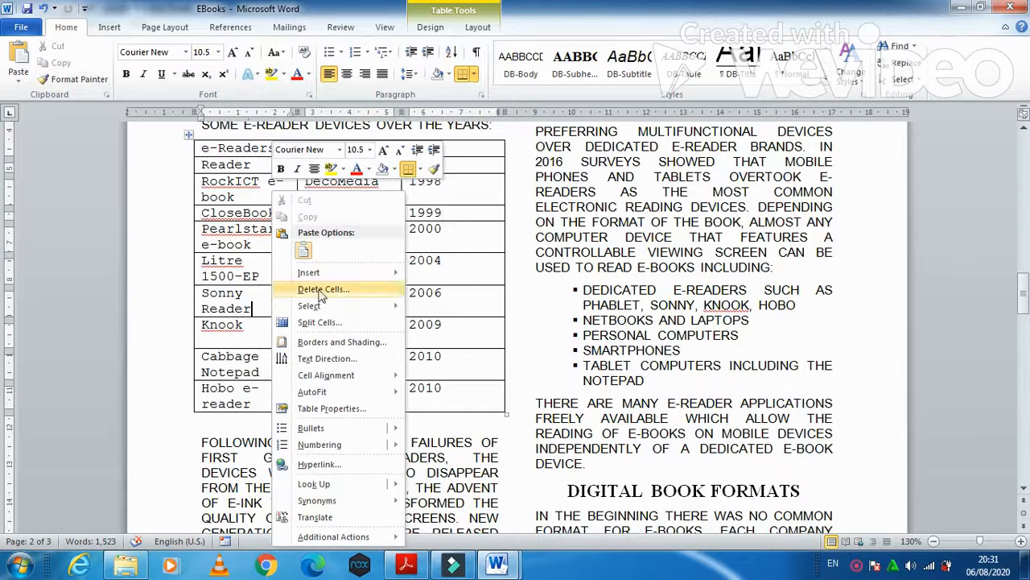
mouse_move(352, 276)
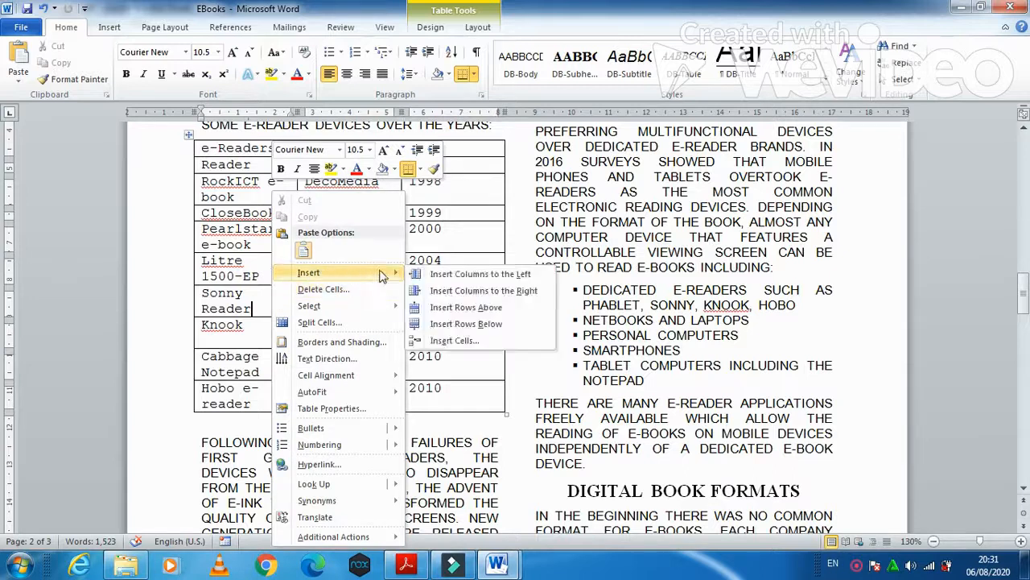
click(470, 323)
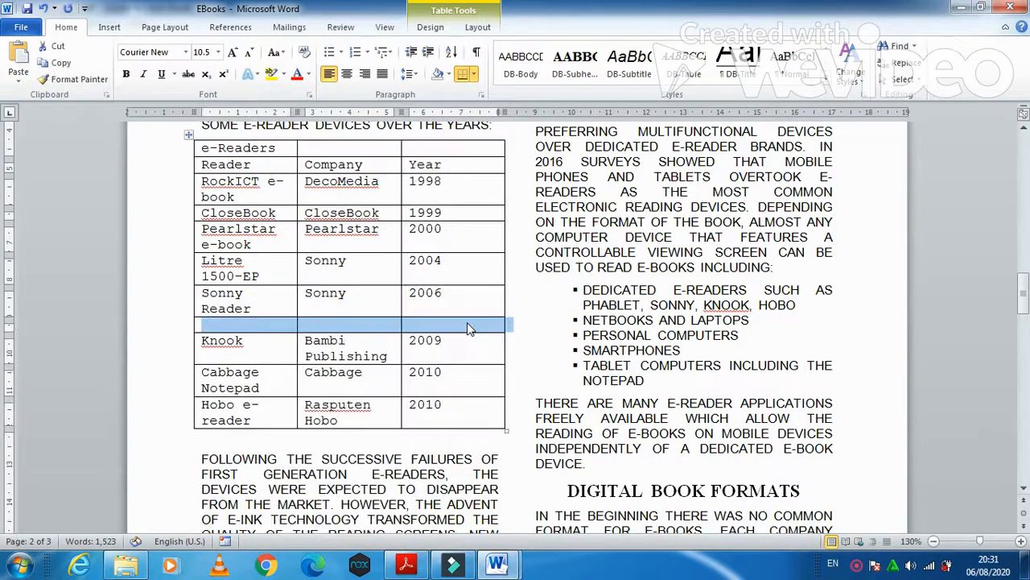
- Fill the new row with Tawara Phablet, Digital Tawara and 2007
click(240, 322)
key(alt+Tab)
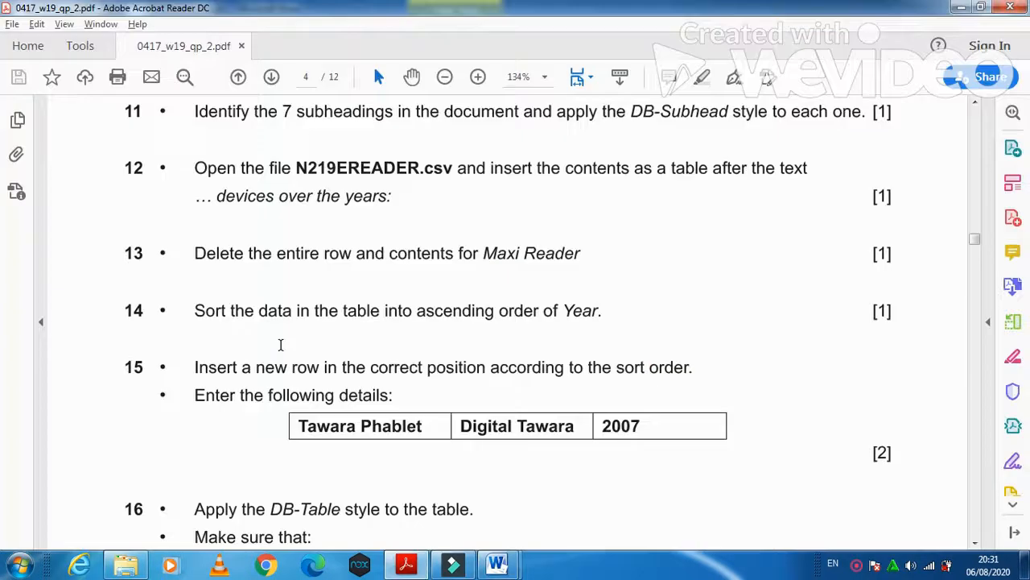
key(alt+Tab)
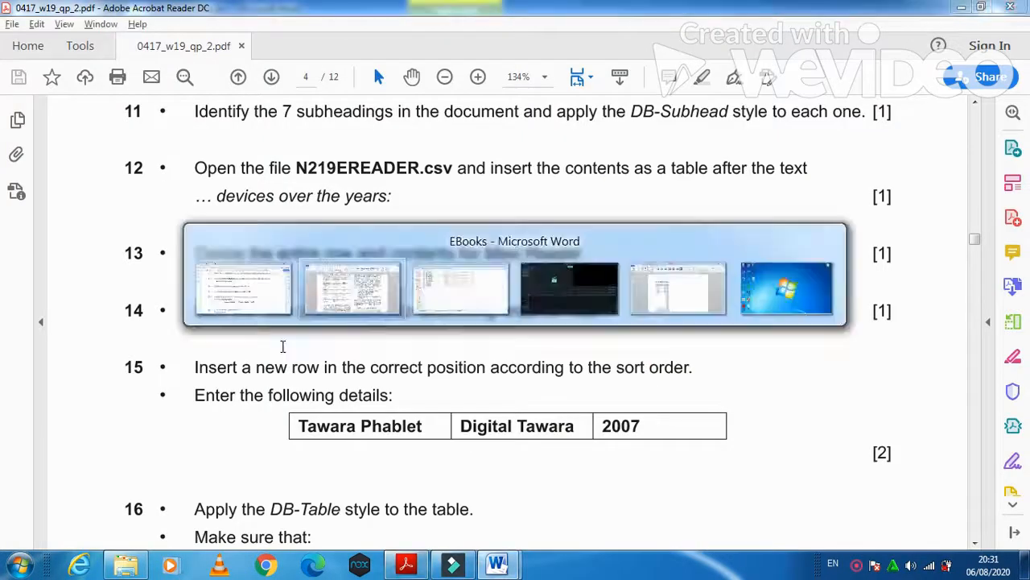
text(Ta)
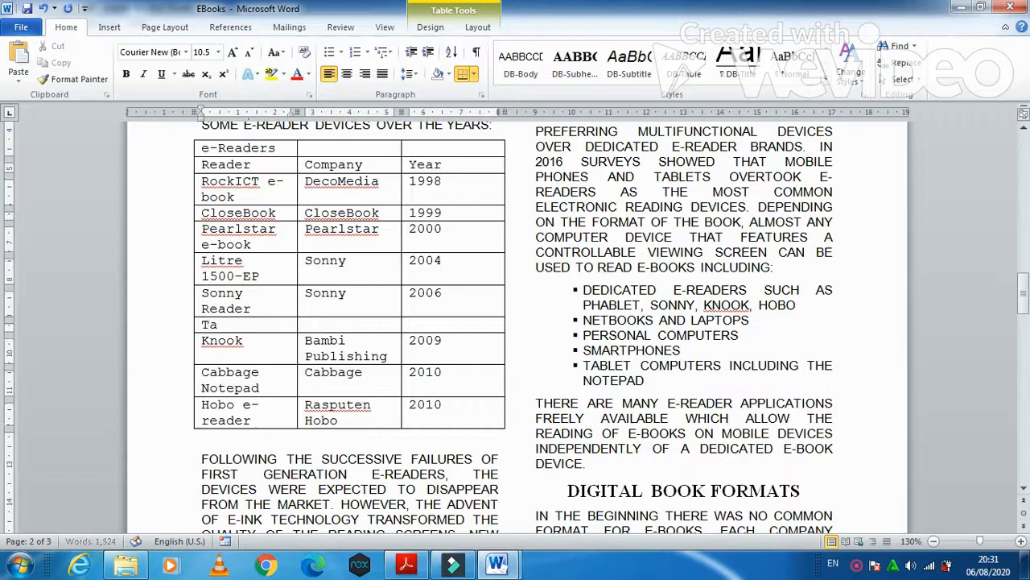
text(wara )
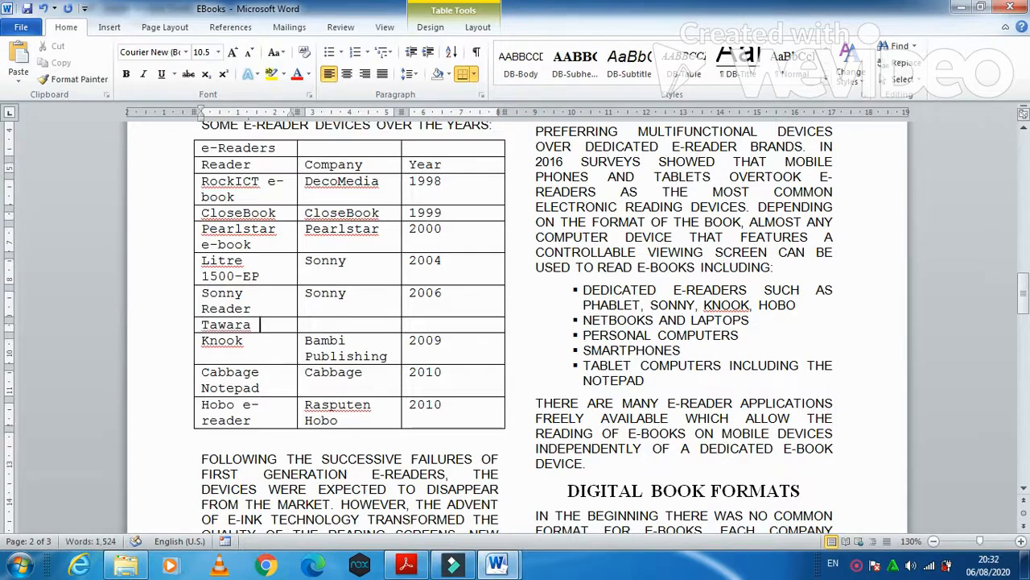
text(Phablet)
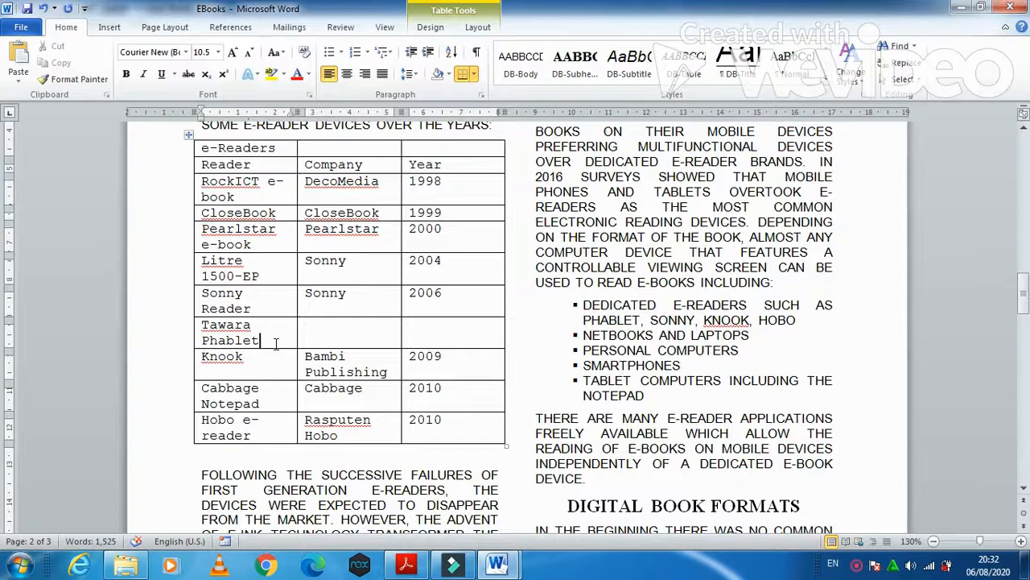
key(alt+Tab)
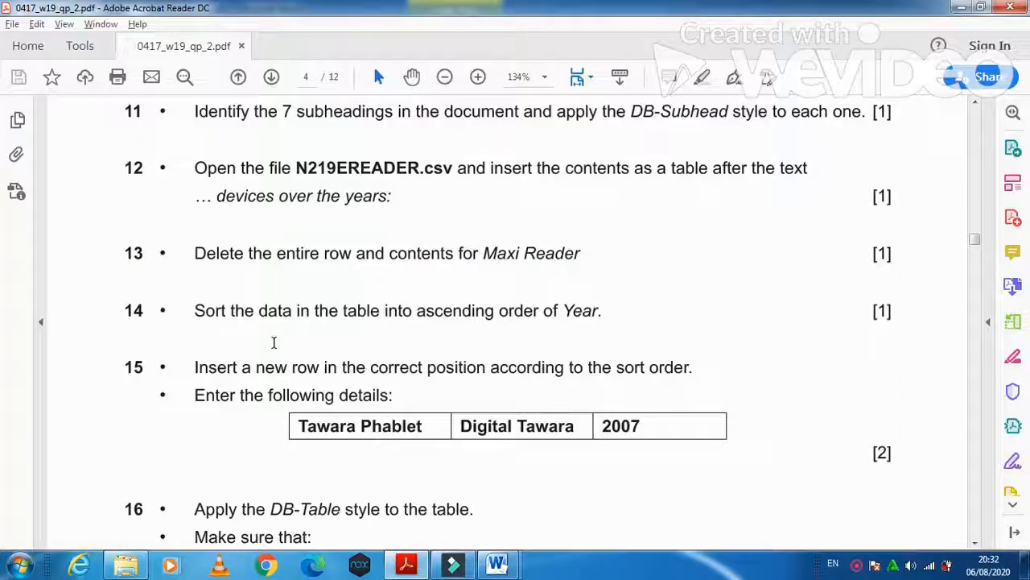
key(alt+Tab)
click(324, 325)
text(Digi)
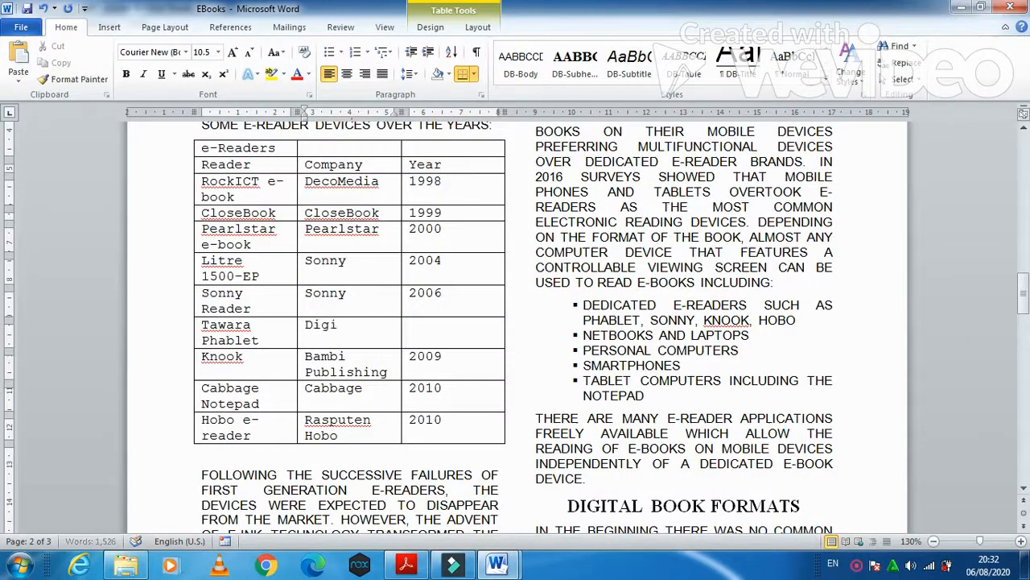
text(tal Tawara)
key(Tab)
text(2007)
- Read the exam paper's next task to apply the DB-Table style
key(alt+Tab)
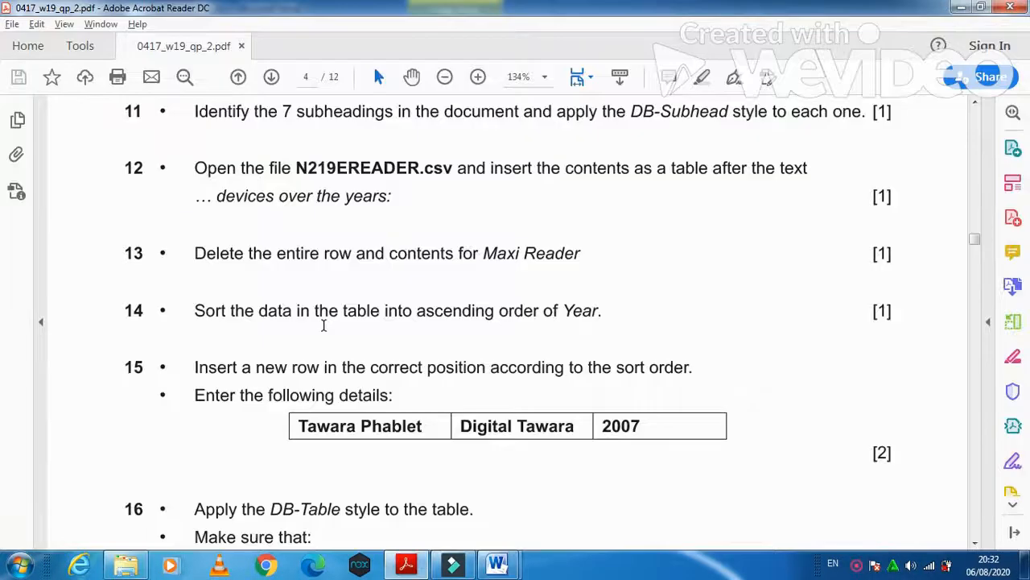
scroll(321, 342, down, 3)
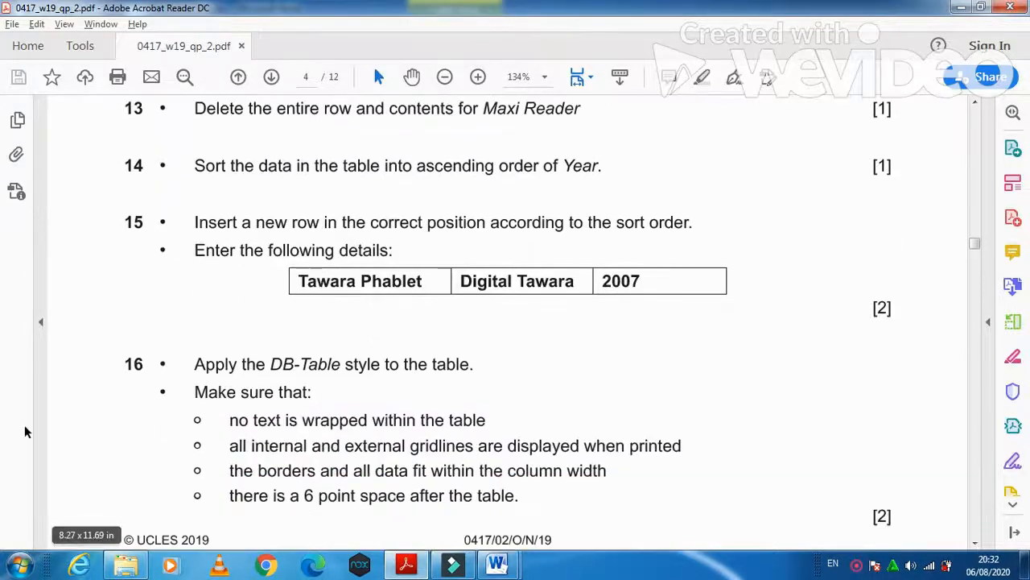
drag(190, 370, 473, 376)
key(alt+Tab)
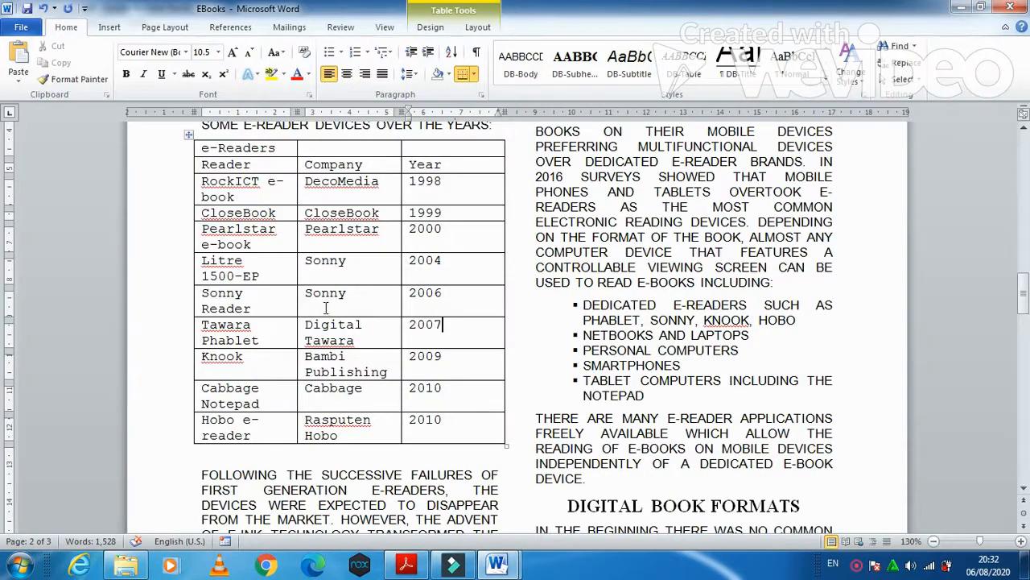
- Apply the DB-Table style to the whole e-Readers table, then review question 16's gridline, column-width and 6 pt spacing requirements
click(188, 135)
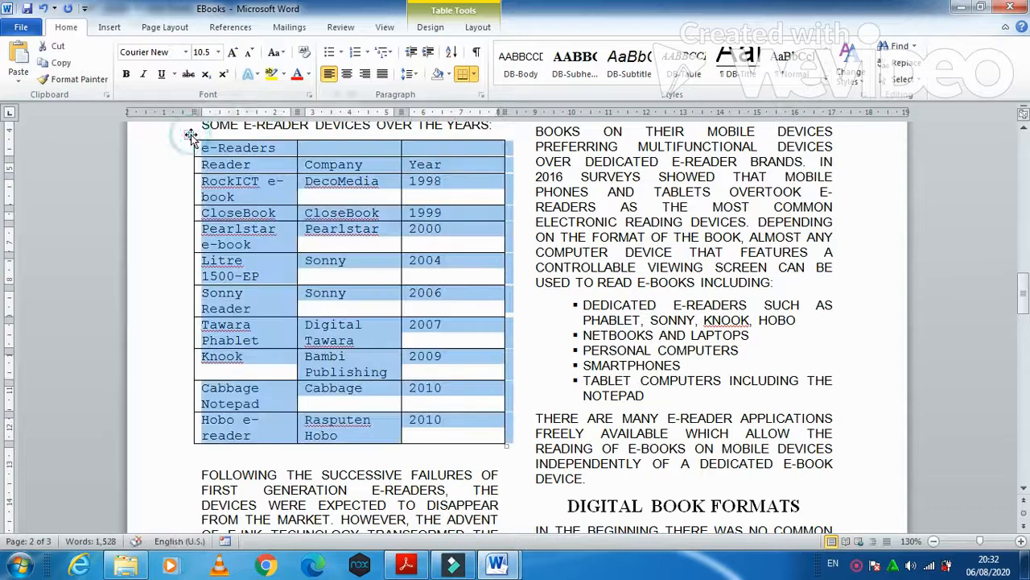
click(686, 69)
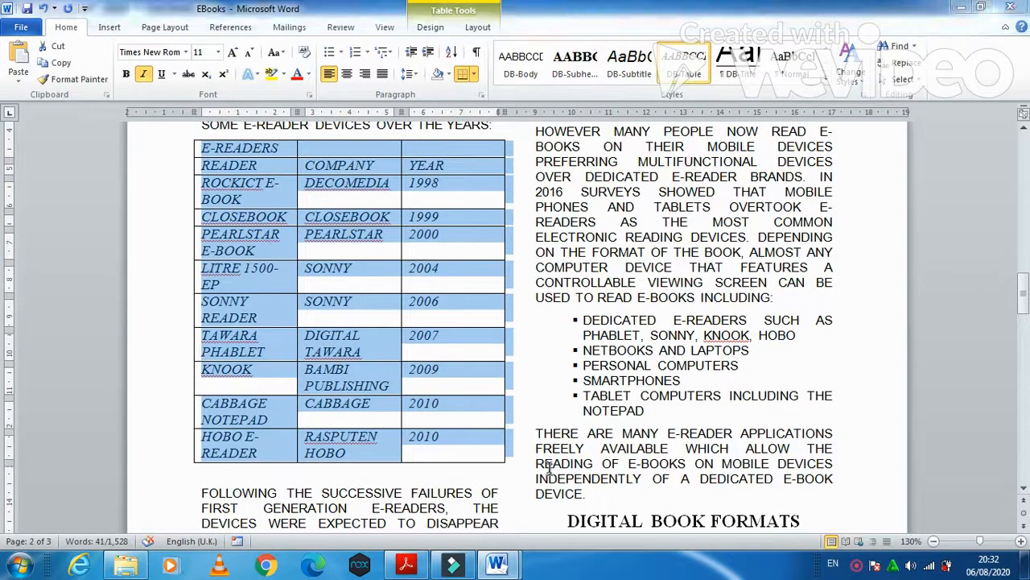
key(alt+Tab)
scroll(243, 394, down, 2)
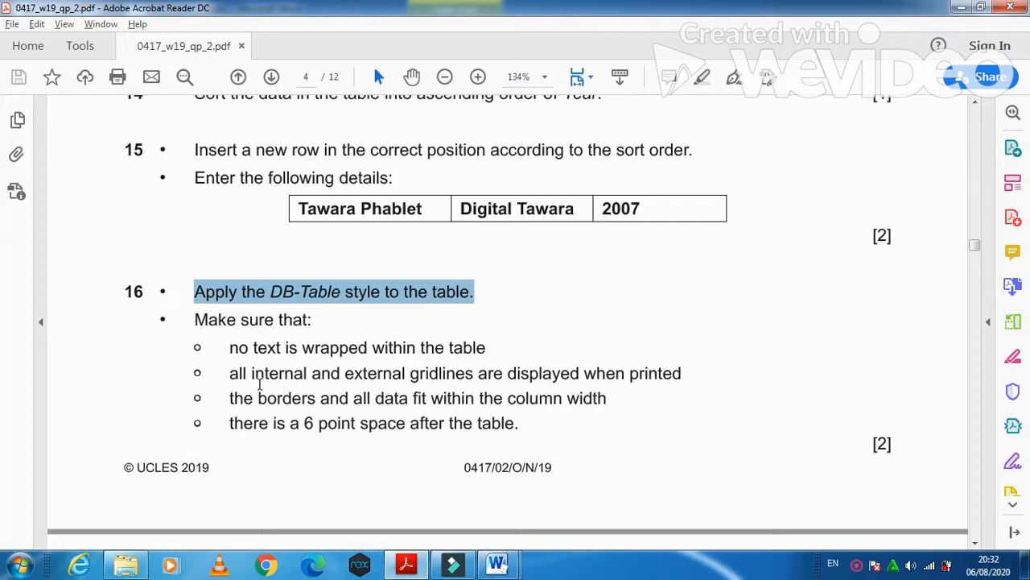
mouse_move(211, 374)
mouse_down()
mouse_move(309, 375)
mouse_move(407, 396)
mouse_move(580, 374)
mouse_move(684, 378)
mouse_up()
mouse_move(231, 399)
mouse_down()
mouse_move(349, 400)
mouse_move(405, 419)
mouse_move(435, 403)
mouse_move(607, 408)
mouse_up()
click(234, 427)
drag(239, 428, 515, 427)
key(alt+Tab)
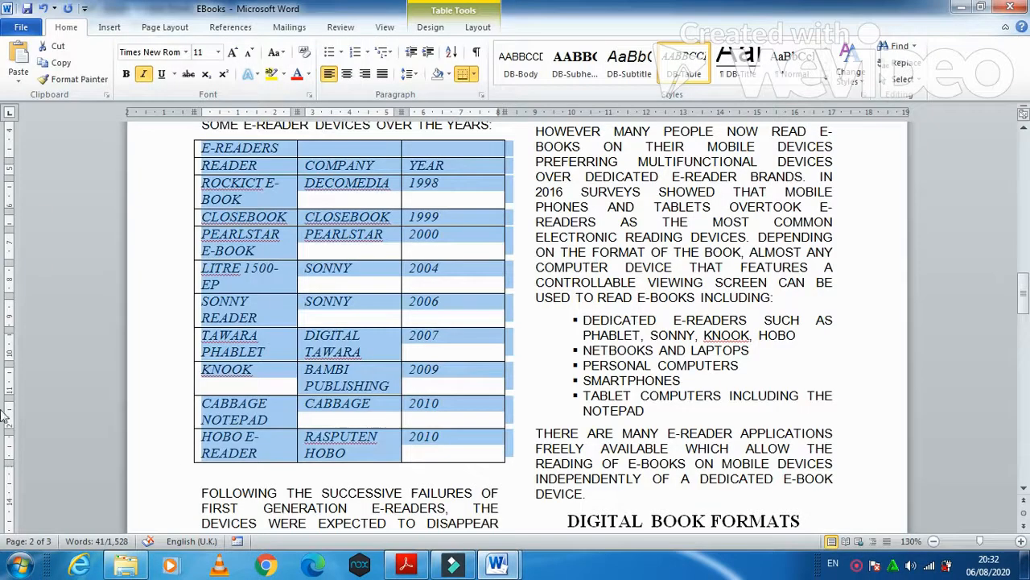
click(389, 472)
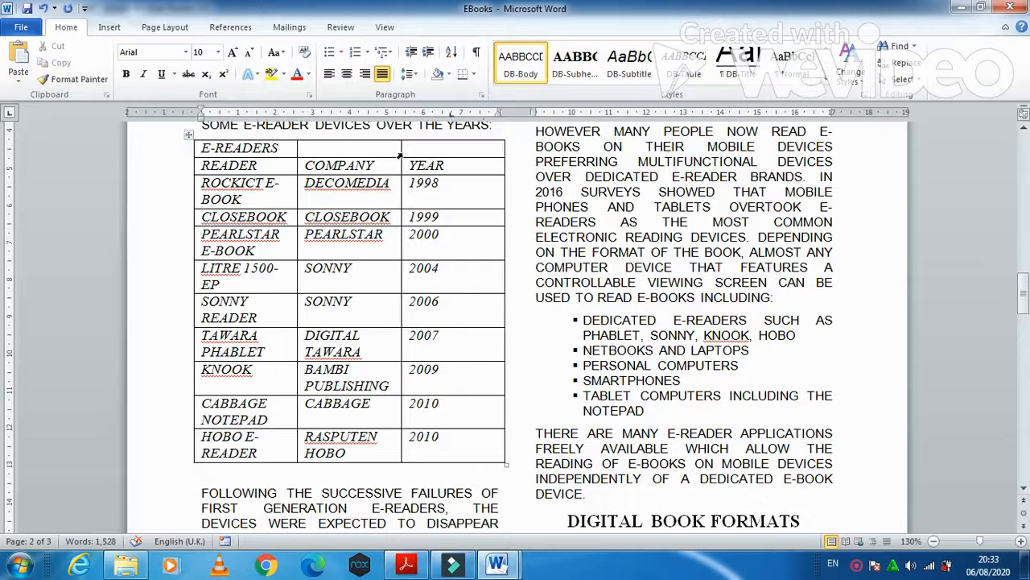
- Widen the COMPANY and READER columns so the names fit on one line
drag(400, 152, 442, 153)
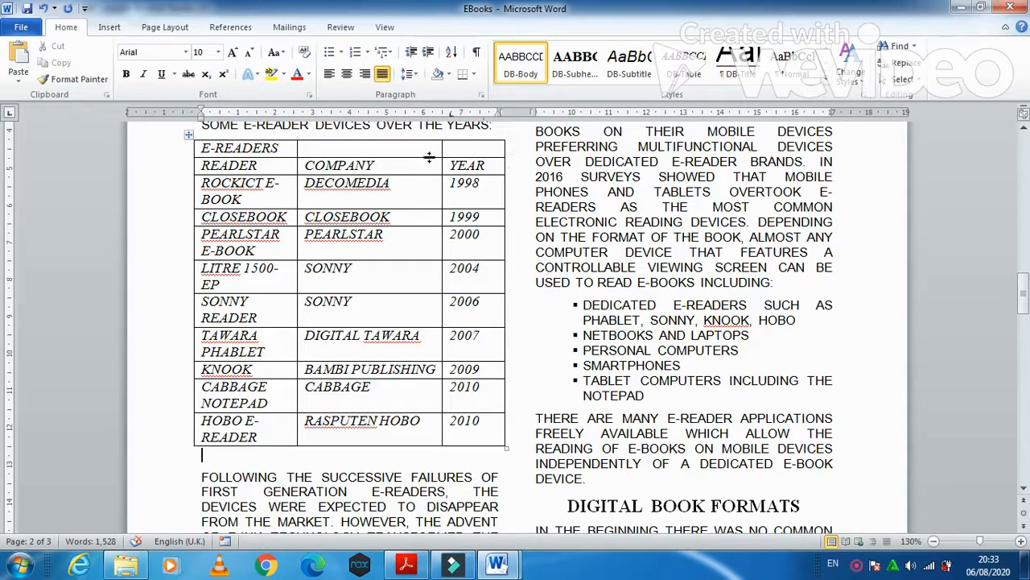
drag(441, 152, 451, 151)
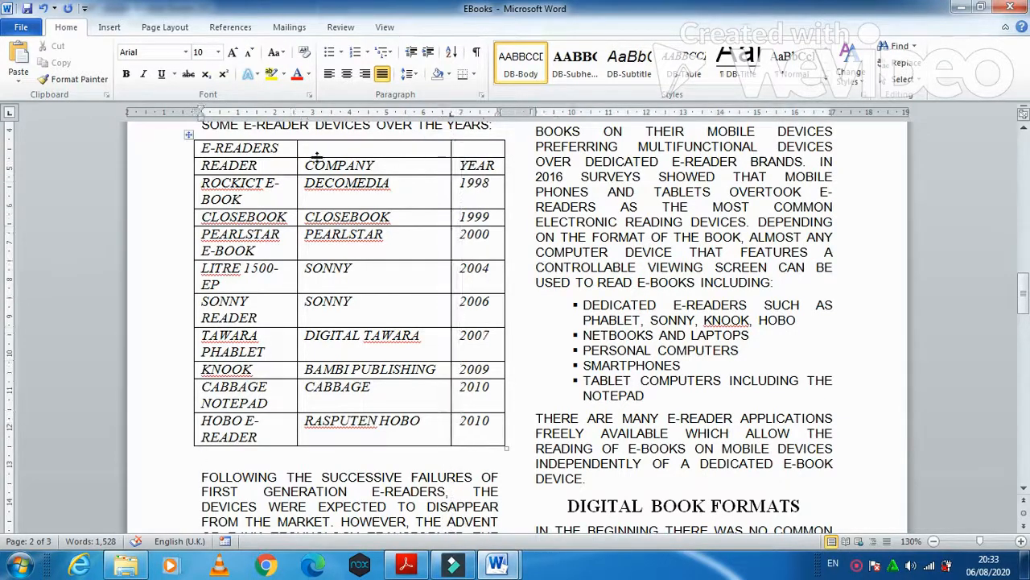
drag(297, 149, 308, 153)
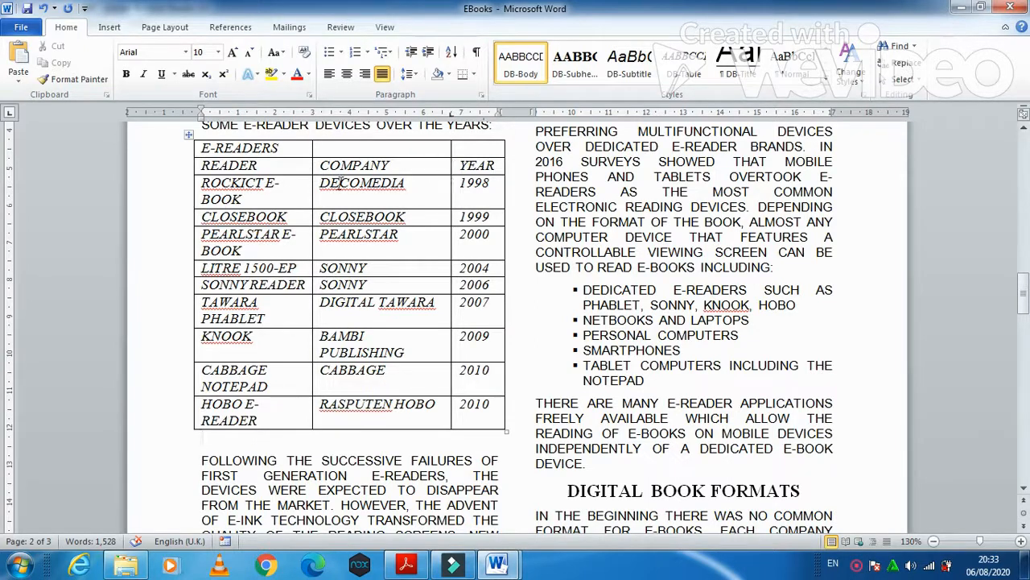
drag(312, 155, 330, 157)
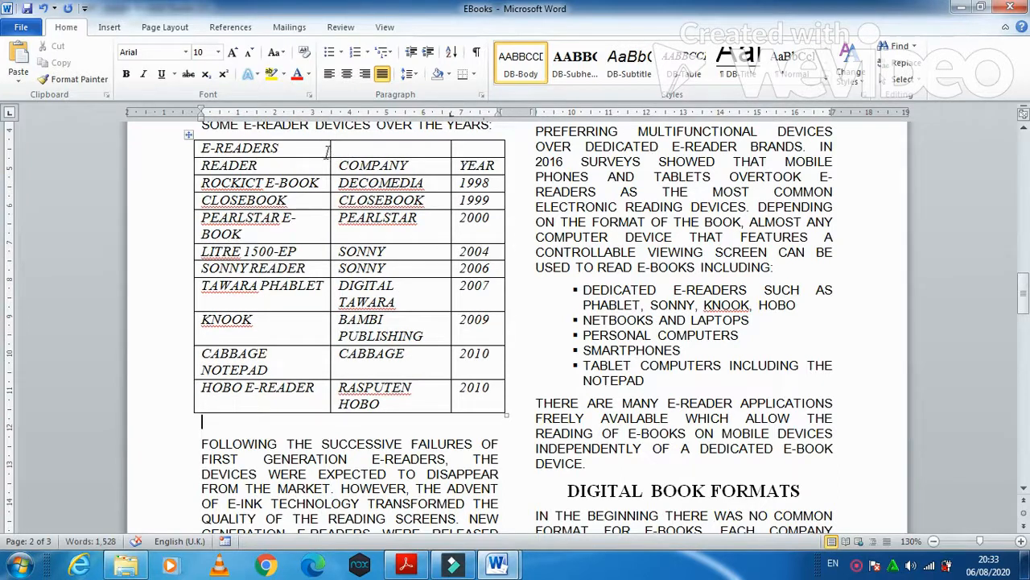
drag(328, 152, 351, 158)
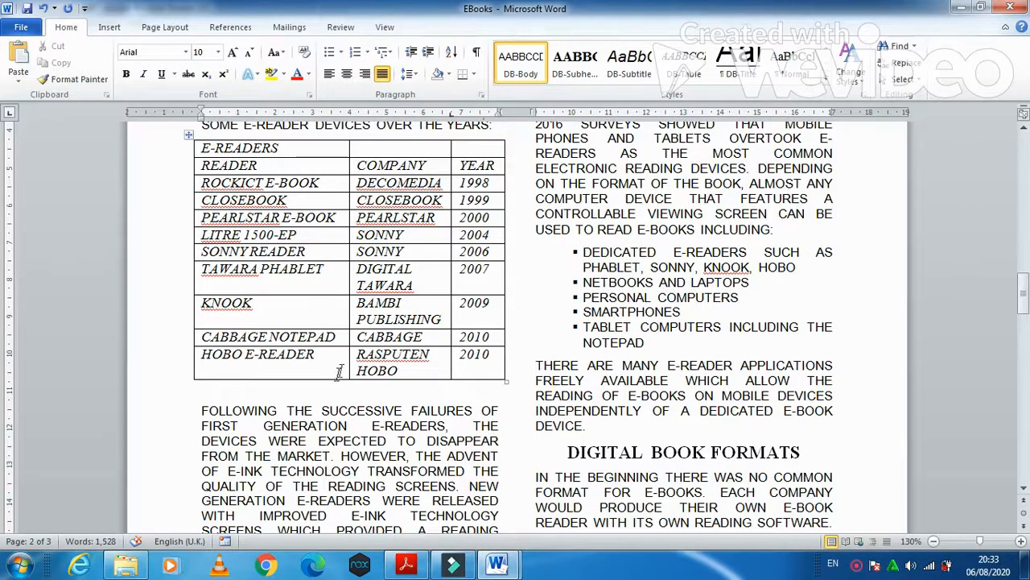
- Scroll the exam paper down to question 17 on page 5
click(406, 565)
scroll(301, 386, down, 3)
scroll(301, 390, down, 3)
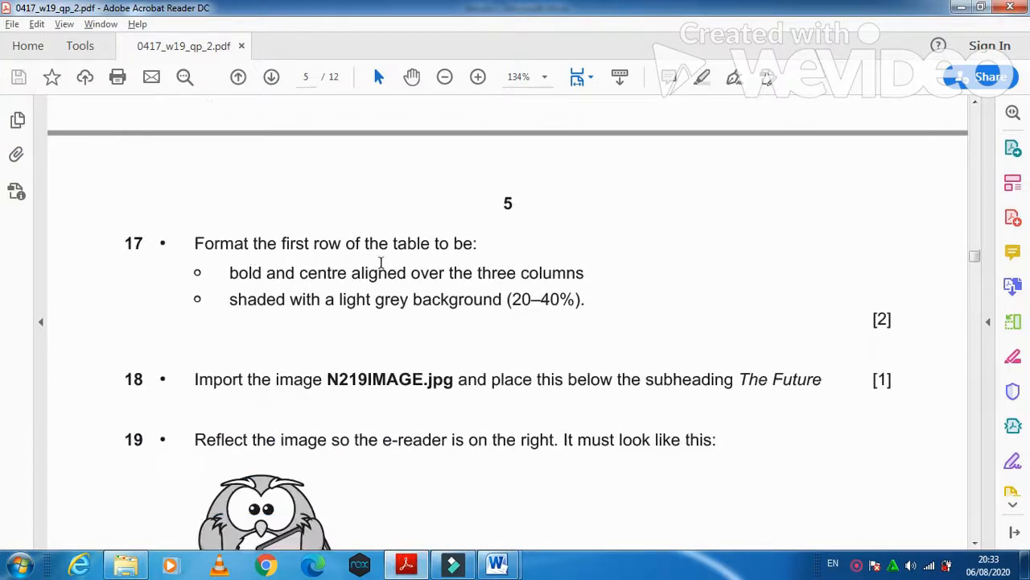
- Merge the table's top row into one cell and make the E-READERS heading bold and centred
drag(224, 282, 546, 276)
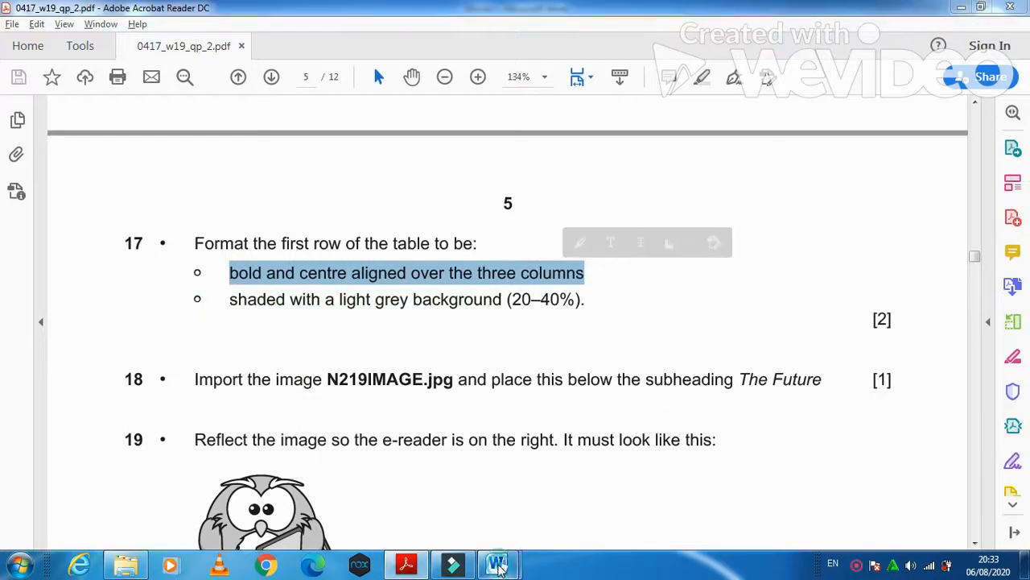
mouse_move(497, 565)
click(524, 504)
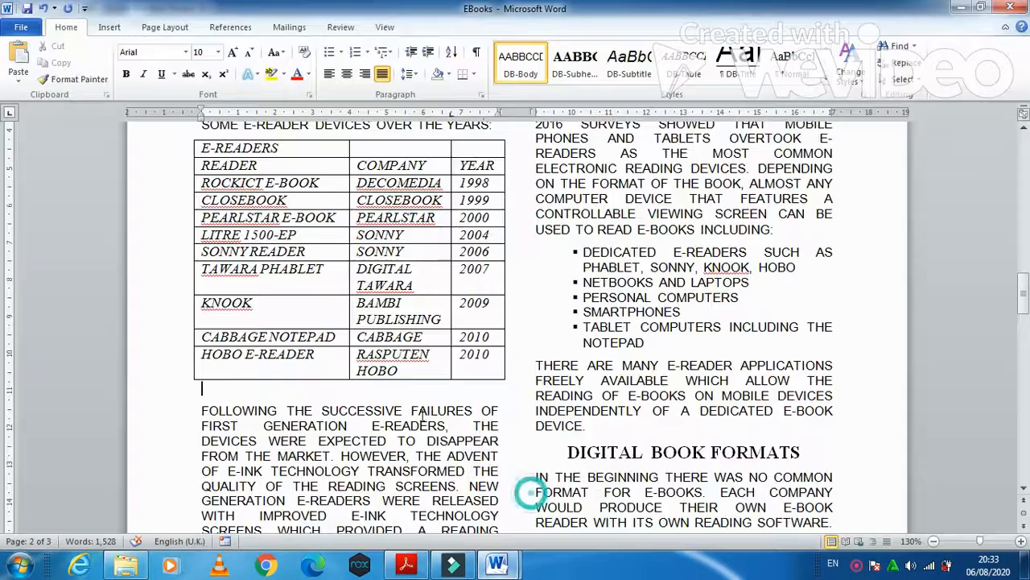
click(196, 146)
drag(480, 149, 338, 144)
right_click(338, 148)
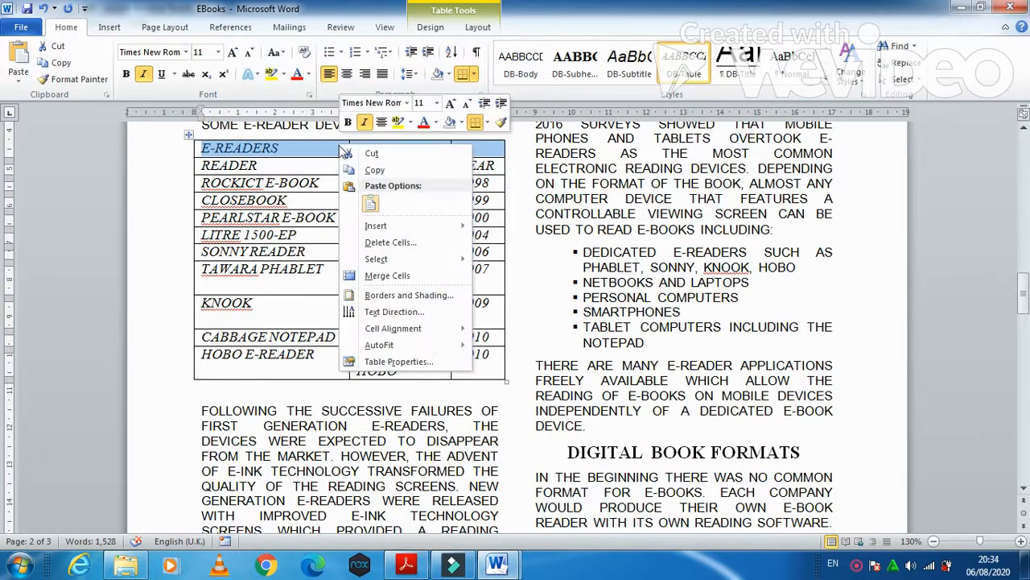
click(407, 274)
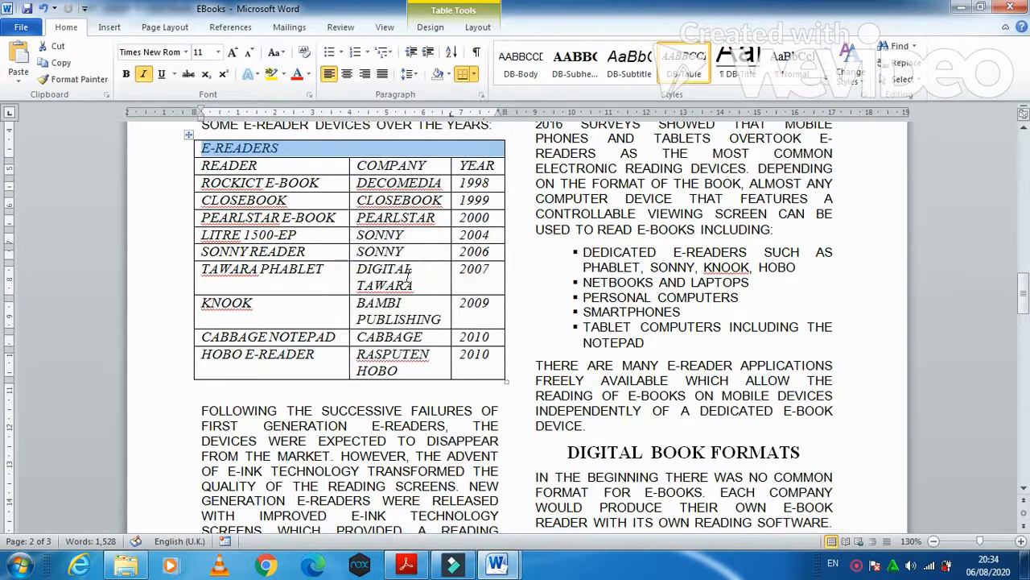
click(125, 74)
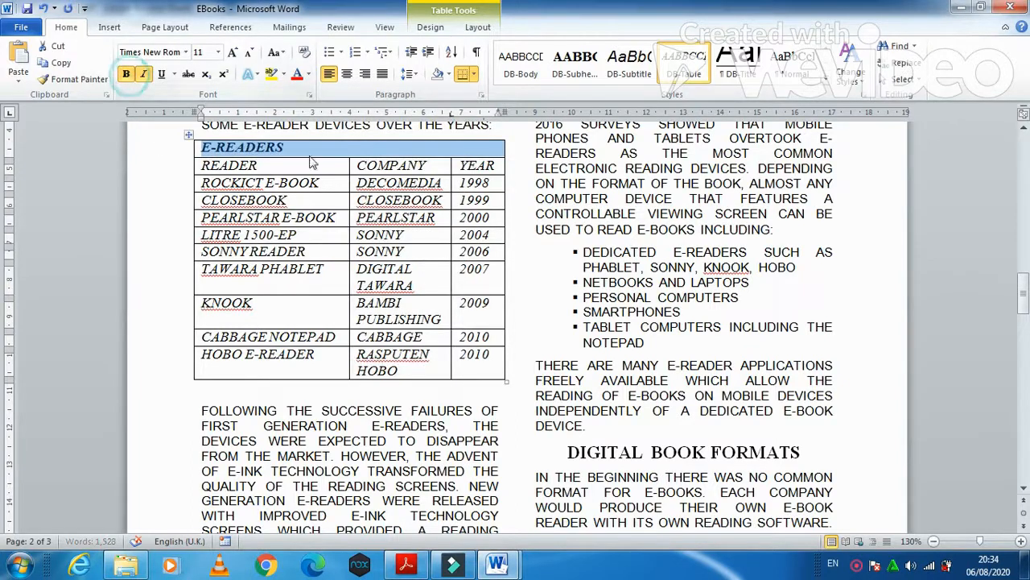
click(347, 74)
- Remove italics from the E-READERS header row and shade it White, Background 1, Darker 25%
click(419, 566)
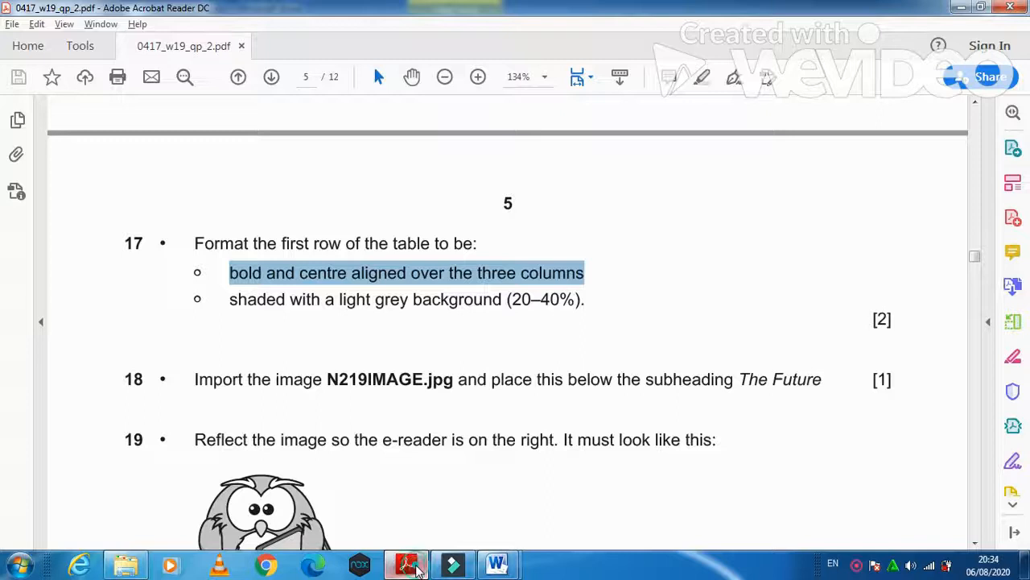
click(417, 567)
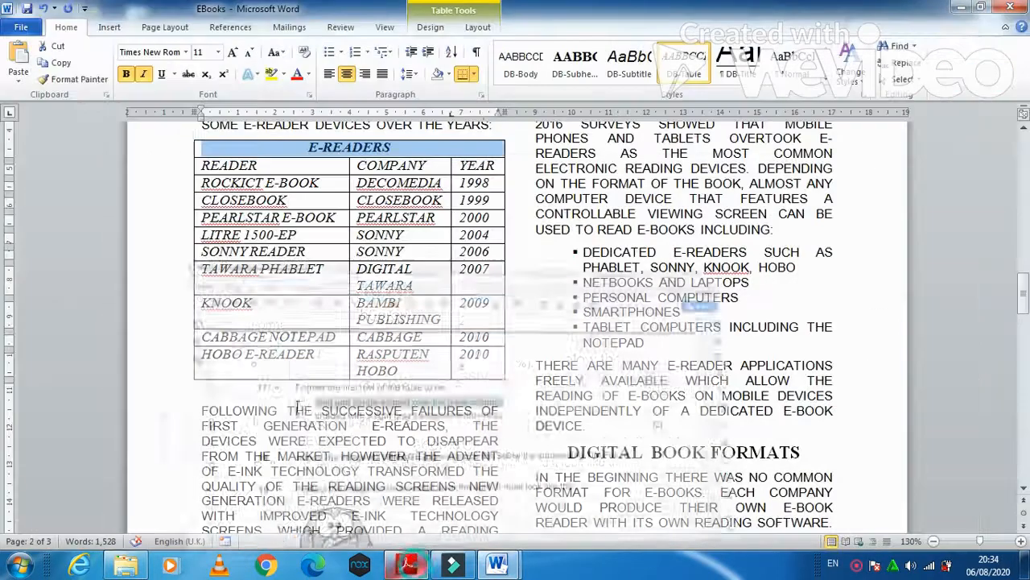
click(147, 78)
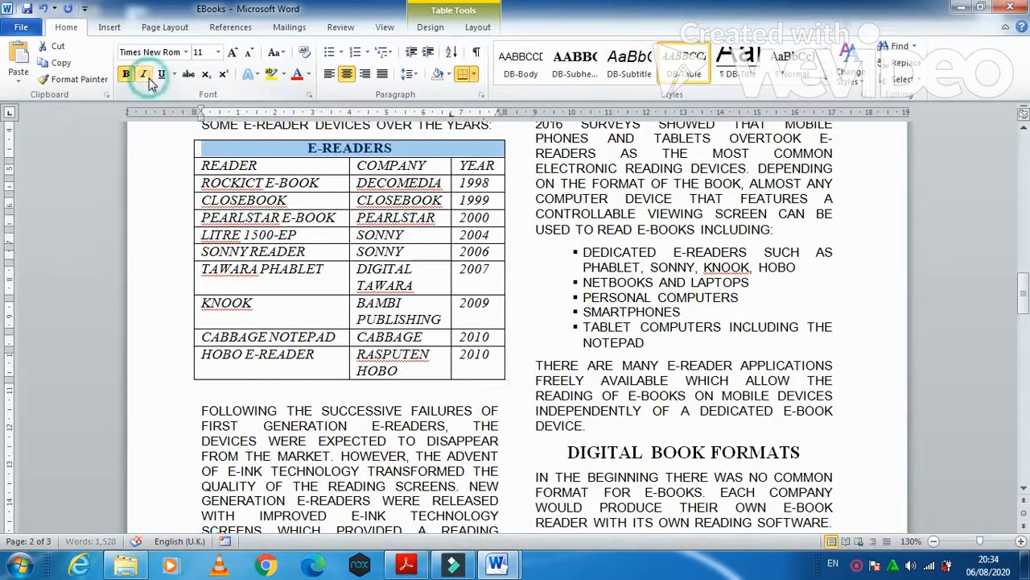
click(418, 567)
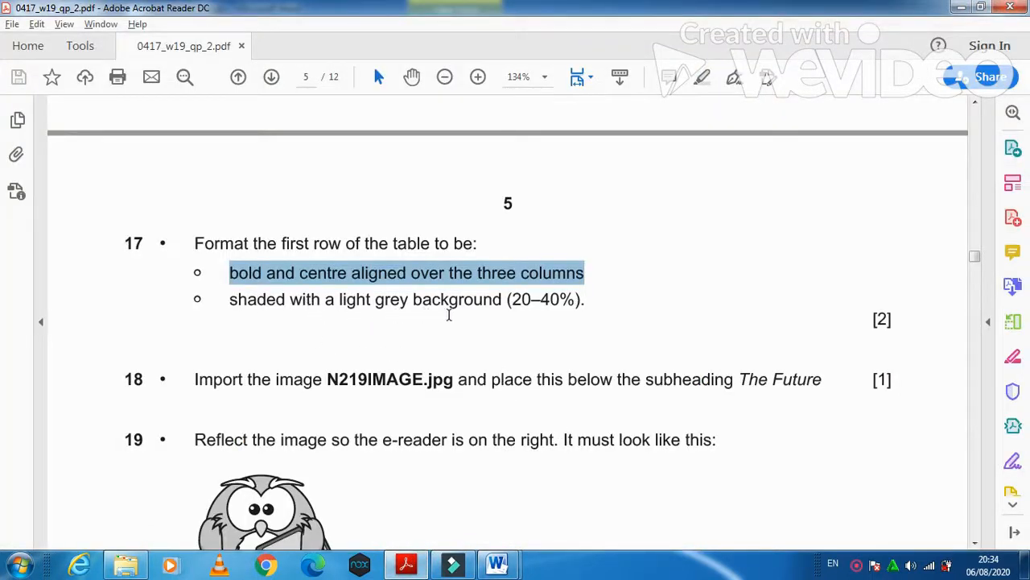
click(418, 567)
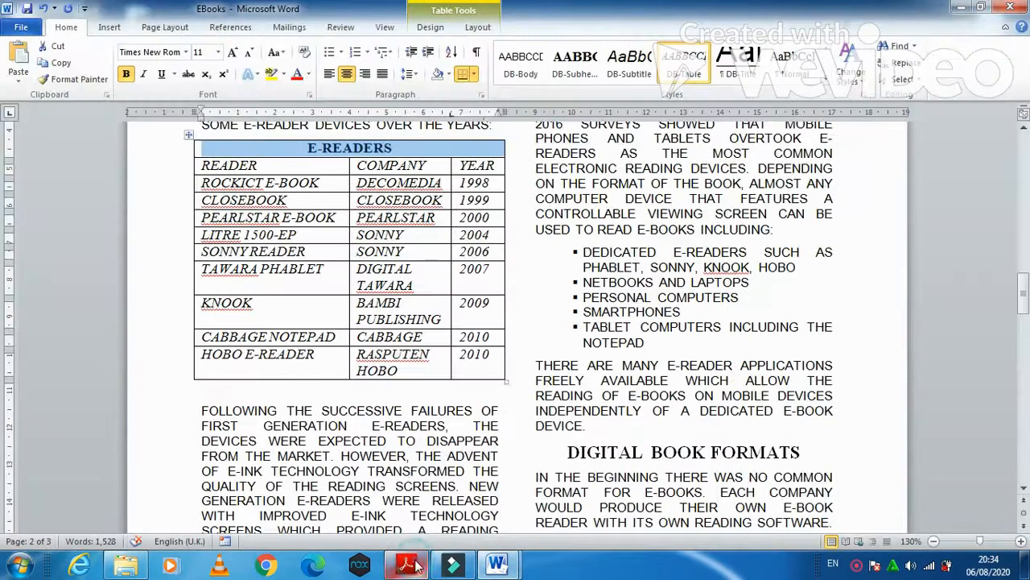
click(448, 74)
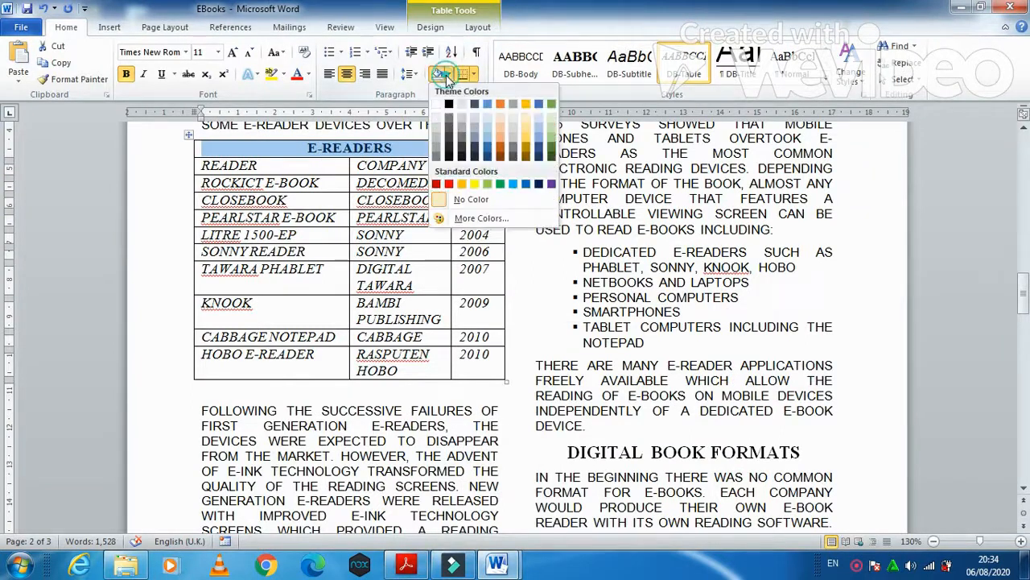
click(435, 138)
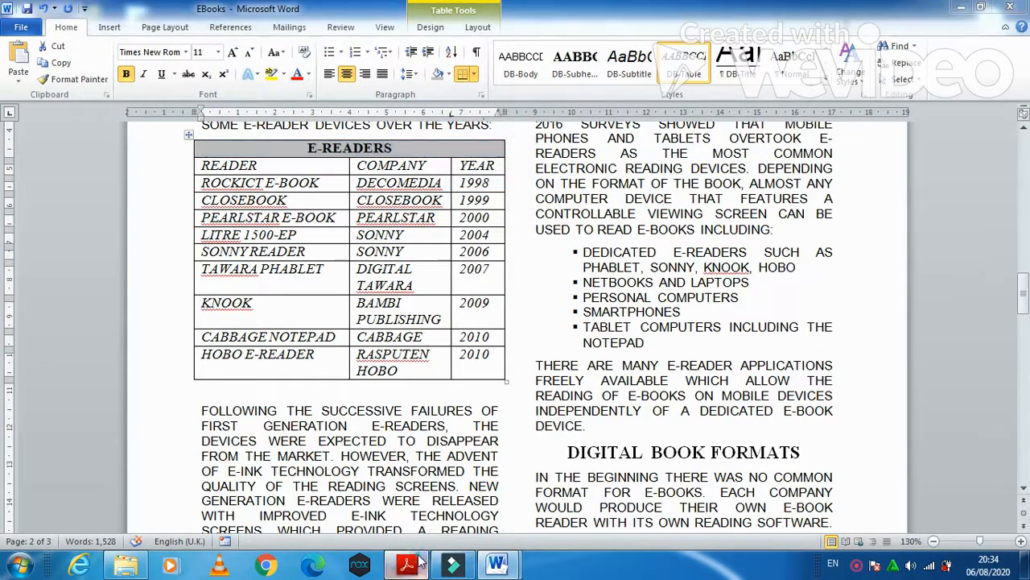
- Mark question 18's N219IMAGE.jpg import instruction in the exam paper
click(418, 562)
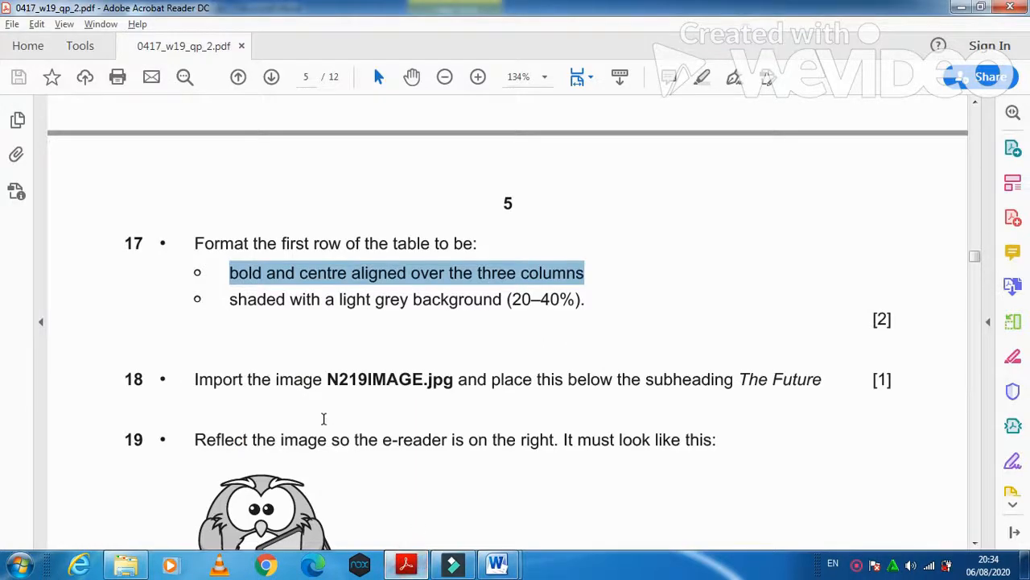
scroll(326, 418, down, 3)
drag(194, 270, 344, 291)
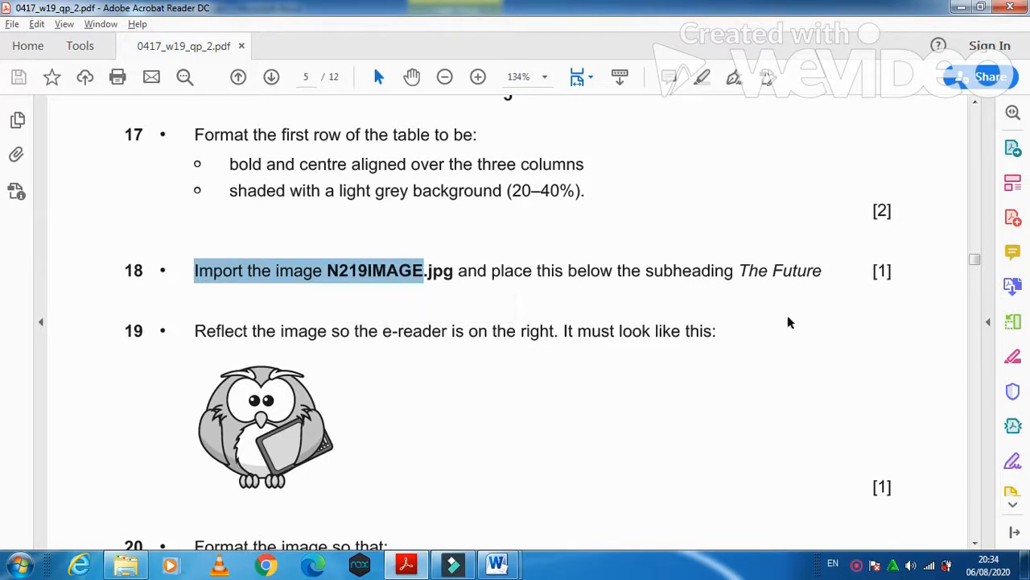
- Insert N219IMAGE.jpg from the Desktop 11_0417_02 folder before MANY, below THE FUTURE subheading
mouse_move(496, 565)
click(612, 459)
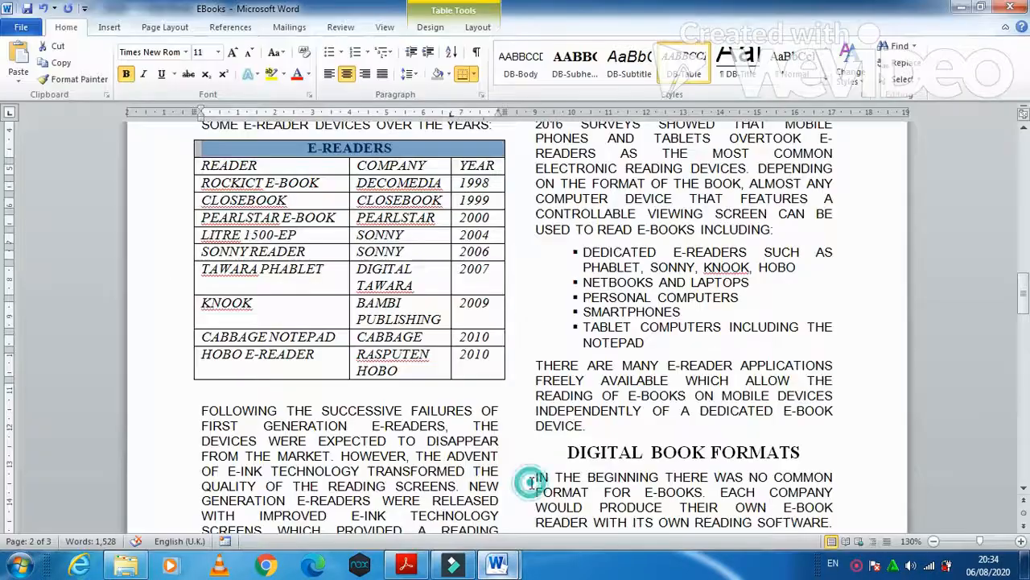
scroll(801, 400, down, 20)
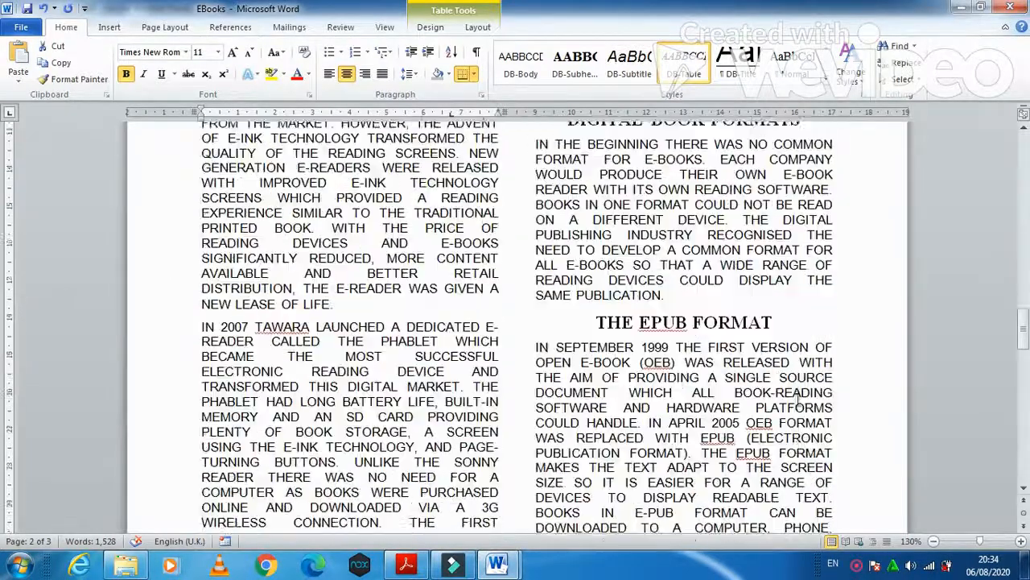
scroll(799, 400, down, 8)
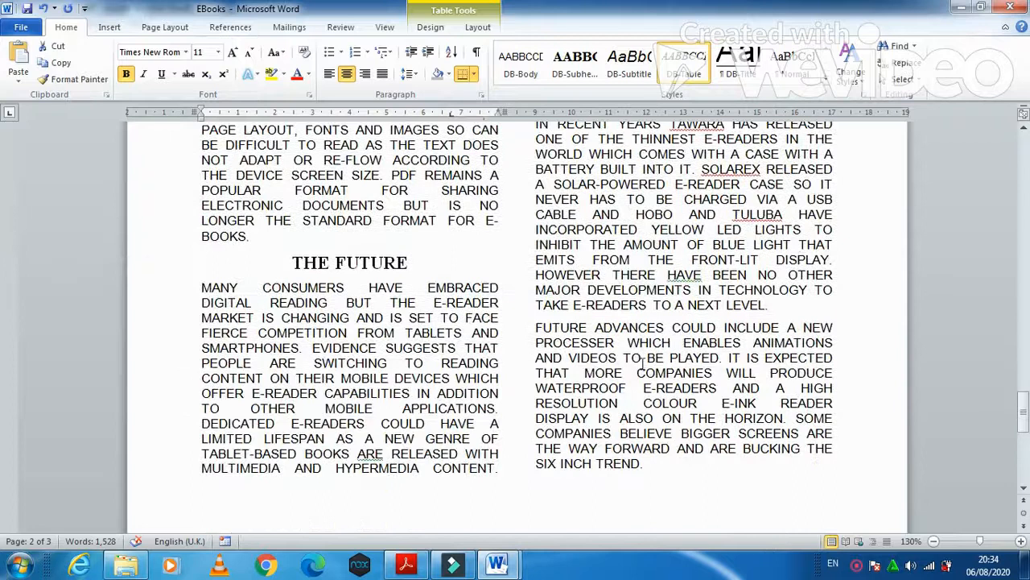
click(201, 288)
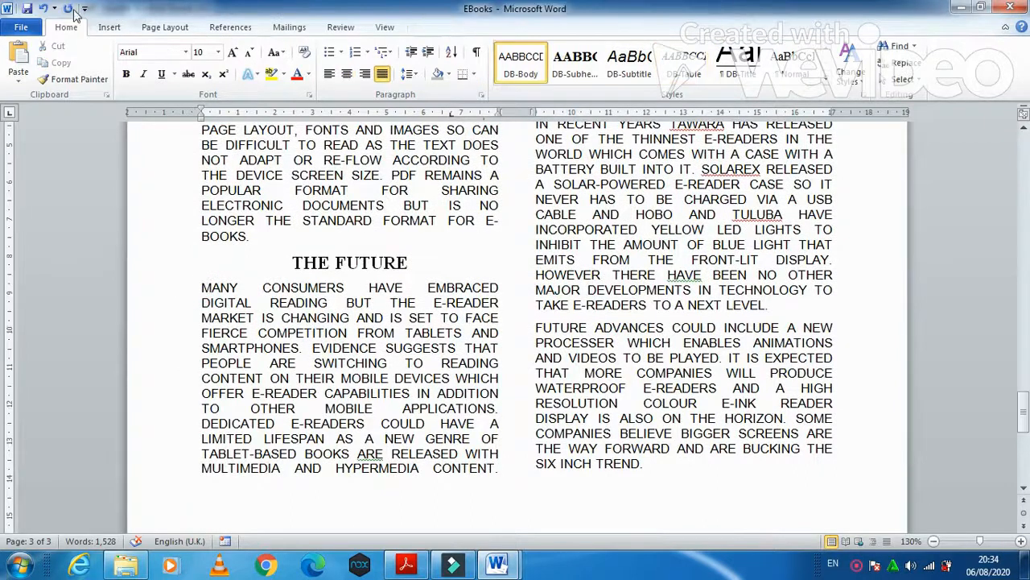
click(109, 27)
click(158, 63)
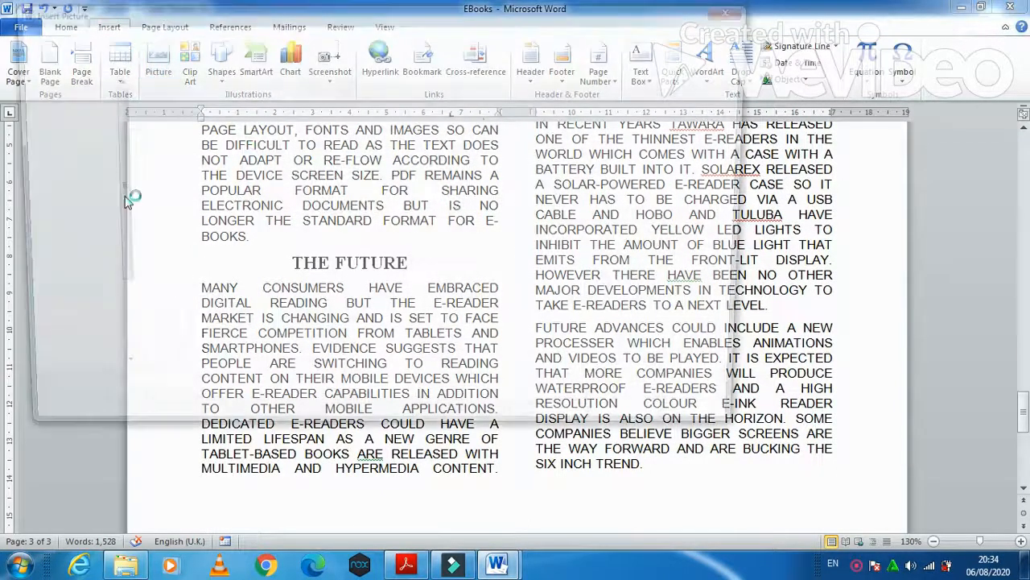
click(56, 134)
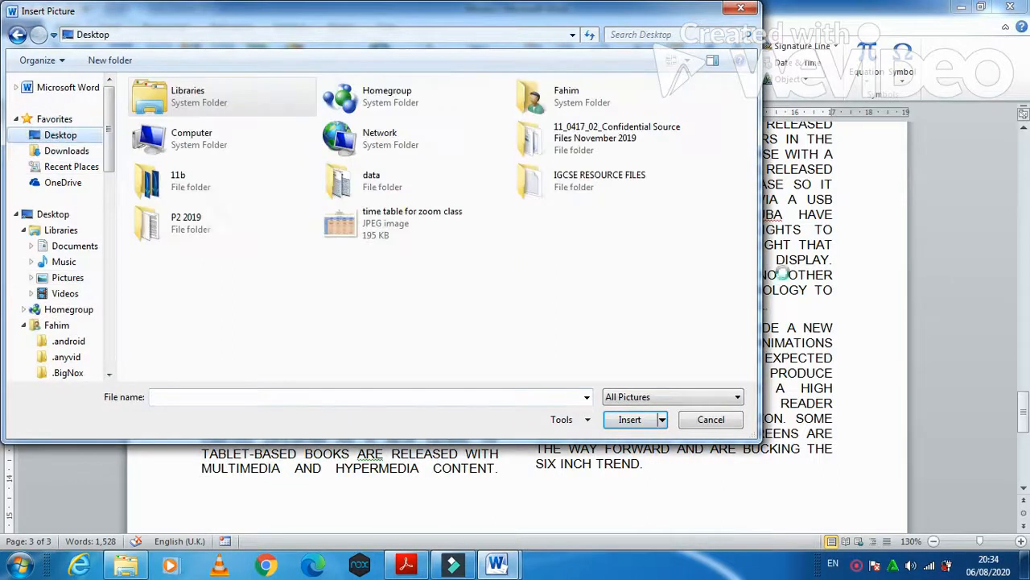
double_click(609, 143)
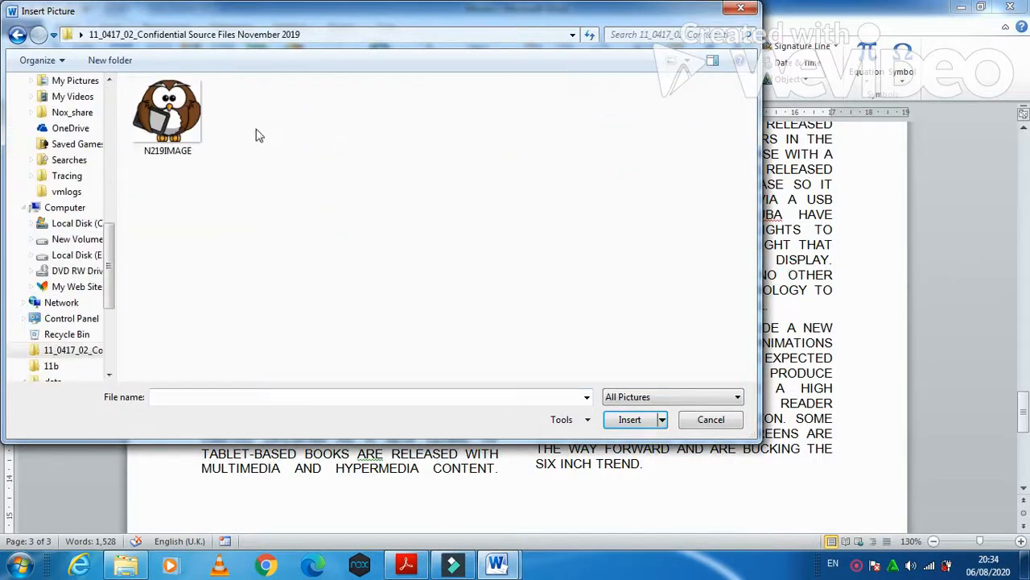
click(173, 116)
click(632, 421)
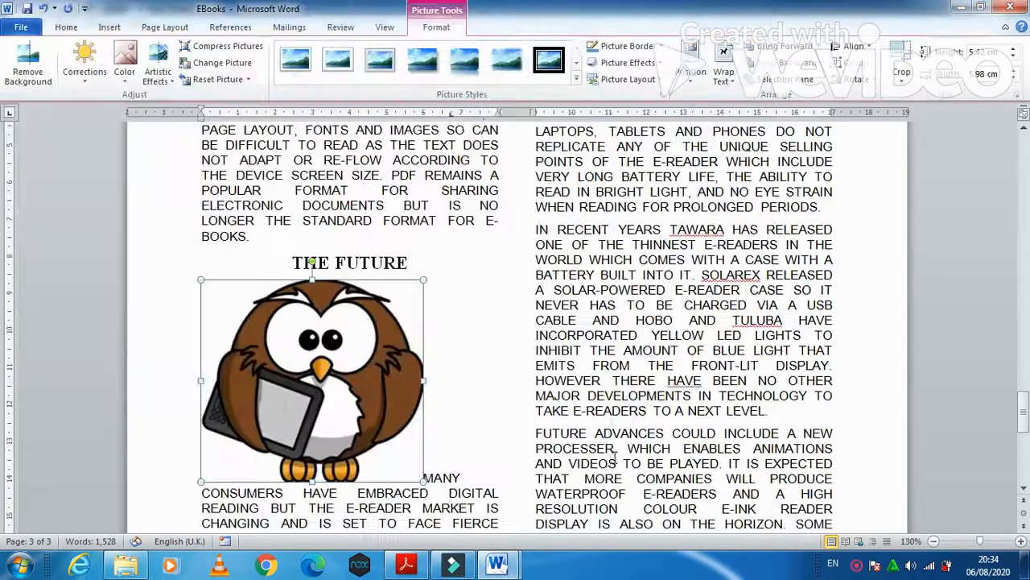
click(421, 566)
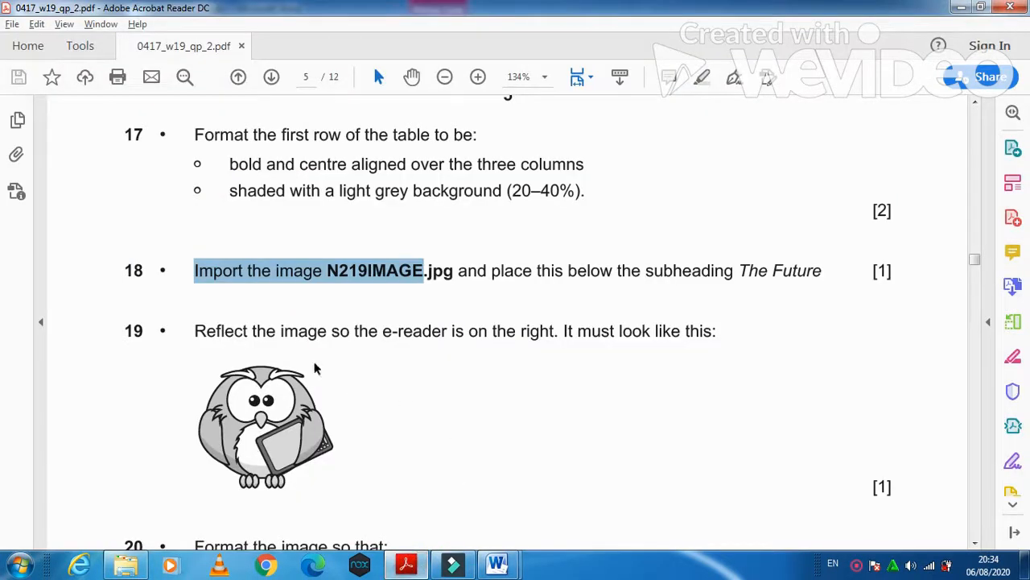
- Set the owl picture's 3-D X rotation to 180° in Format Picture to mirror it
drag(194, 331, 539, 348)
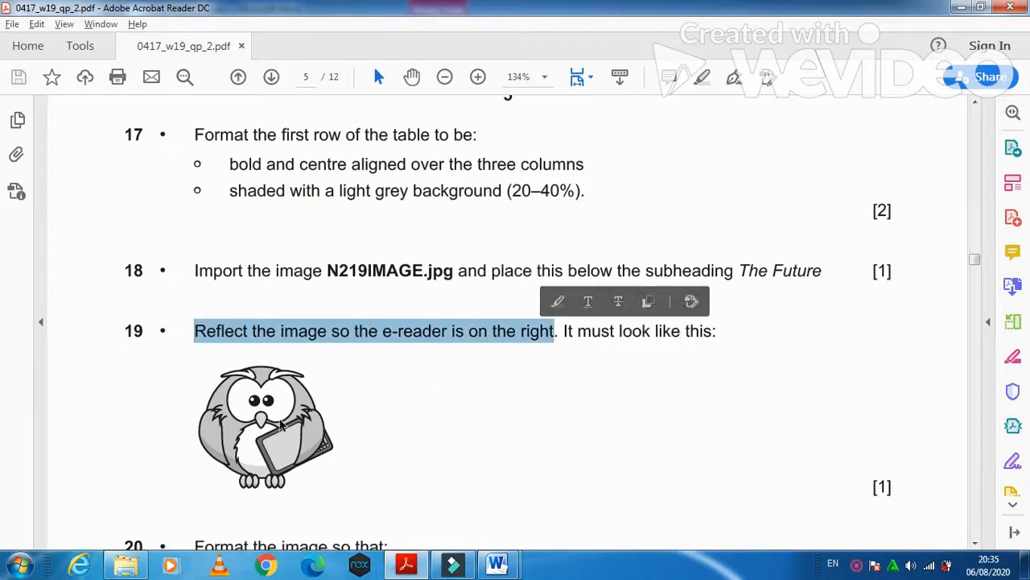
click(407, 566)
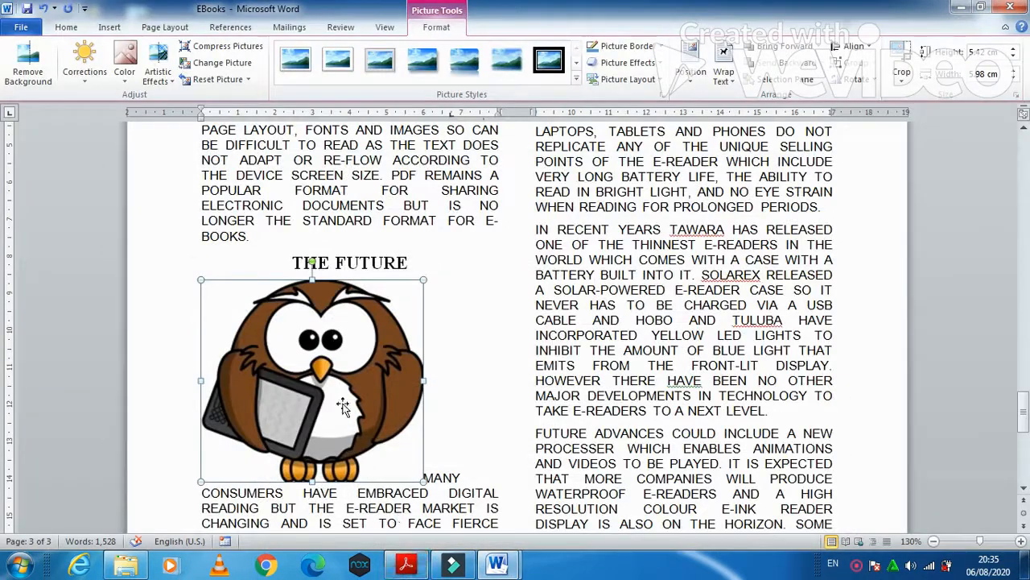
right_click(345, 348)
click(384, 337)
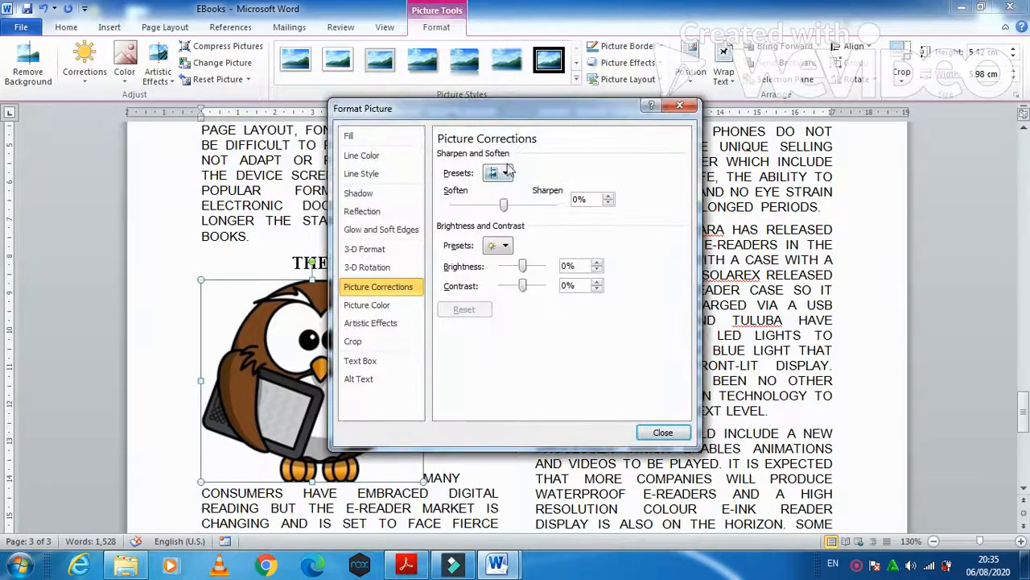
drag(500, 113, 651, 103)
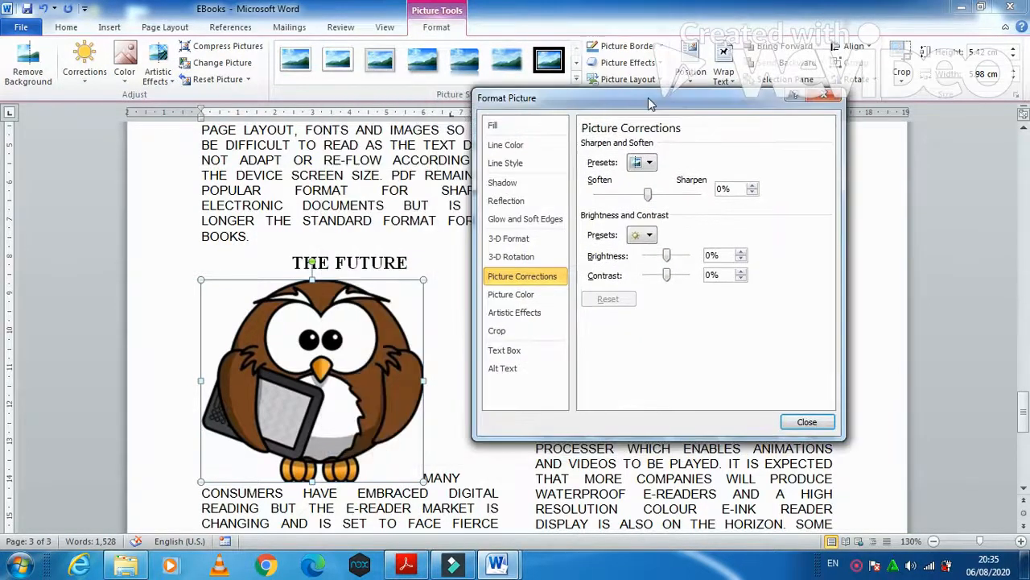
click(537, 256)
click(659, 197)
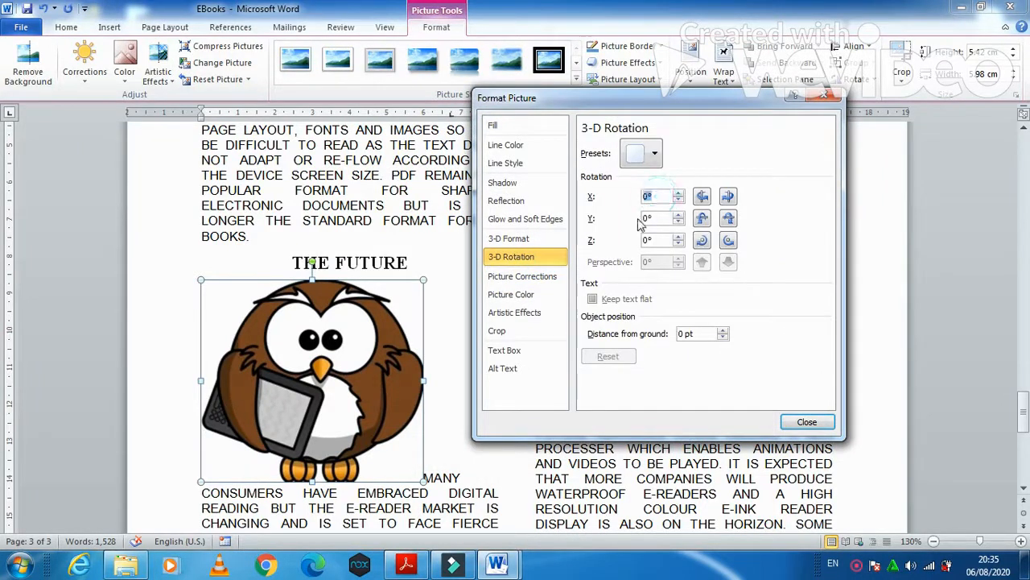
text(180)
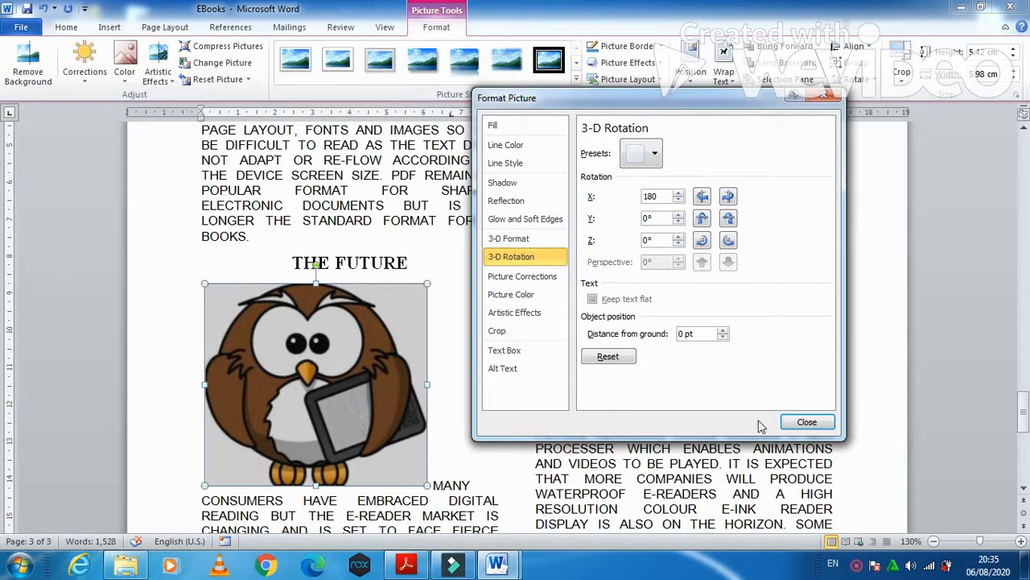
click(806, 422)
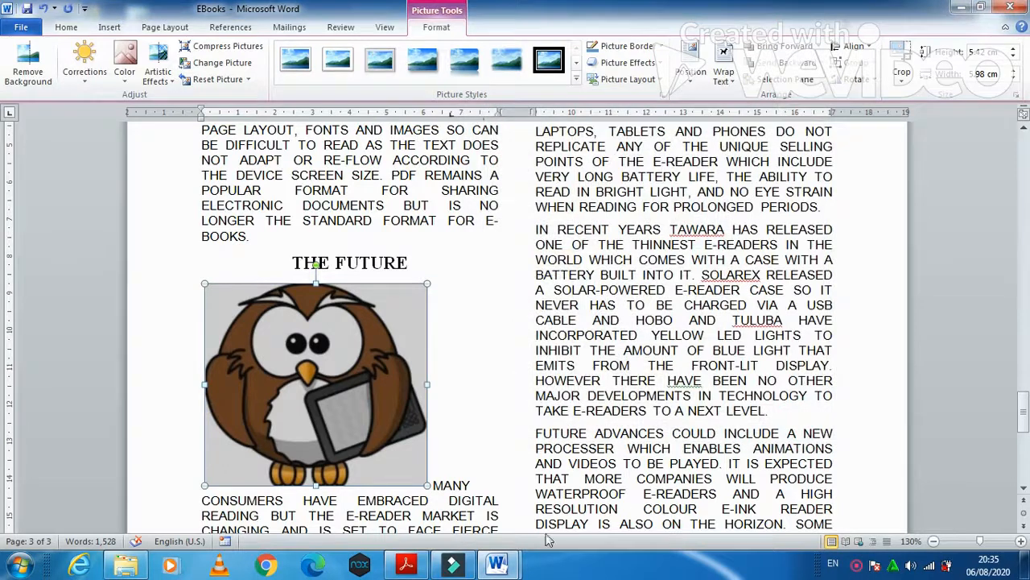
key(alt+Tab)
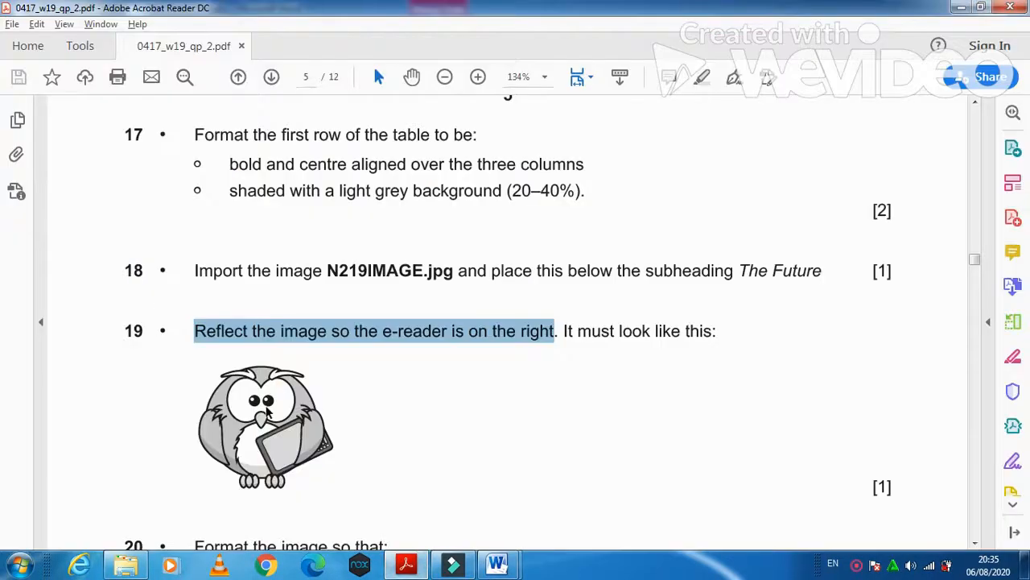
- Read question 20 in the exam paper, which asks to resize the owl picture to 3 cm
scroll(281, 419, down, 5)
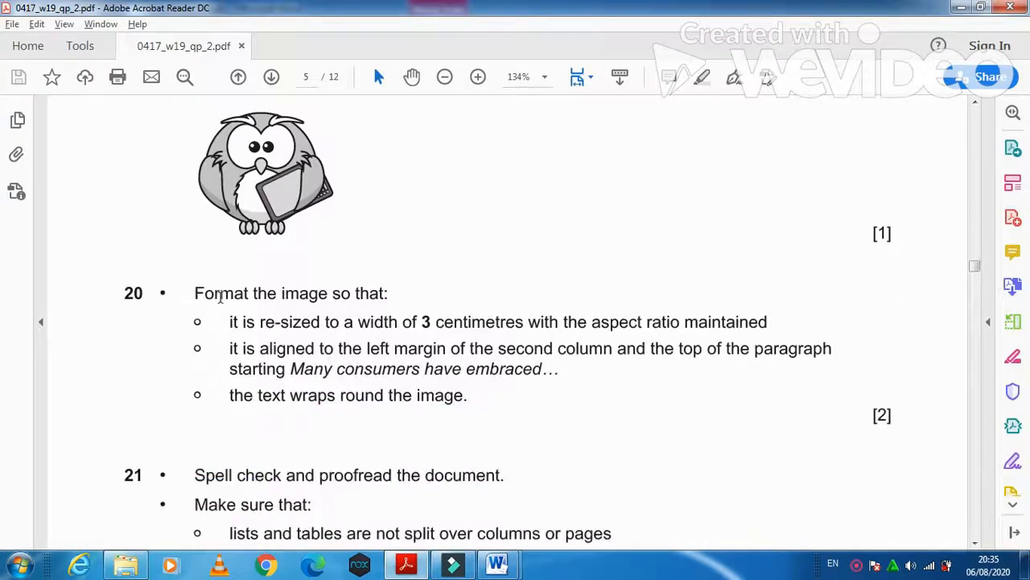
drag(193, 299, 373, 306)
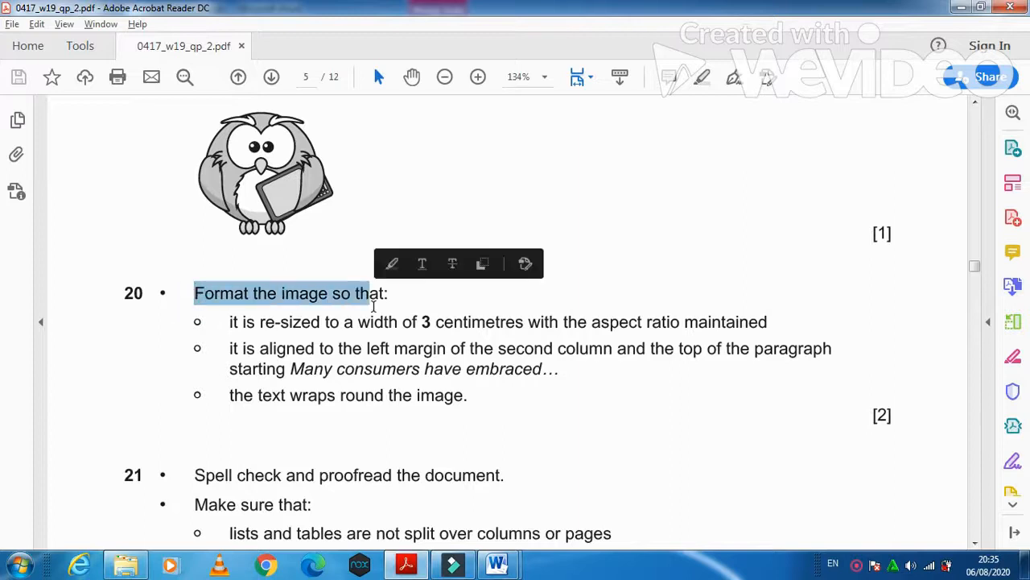
drag(227, 322, 515, 323)
- Set the owl picture's width to 3 cm with proportions kept, then return to the exam paper
mouse_move(509, 568)
click(554, 493)
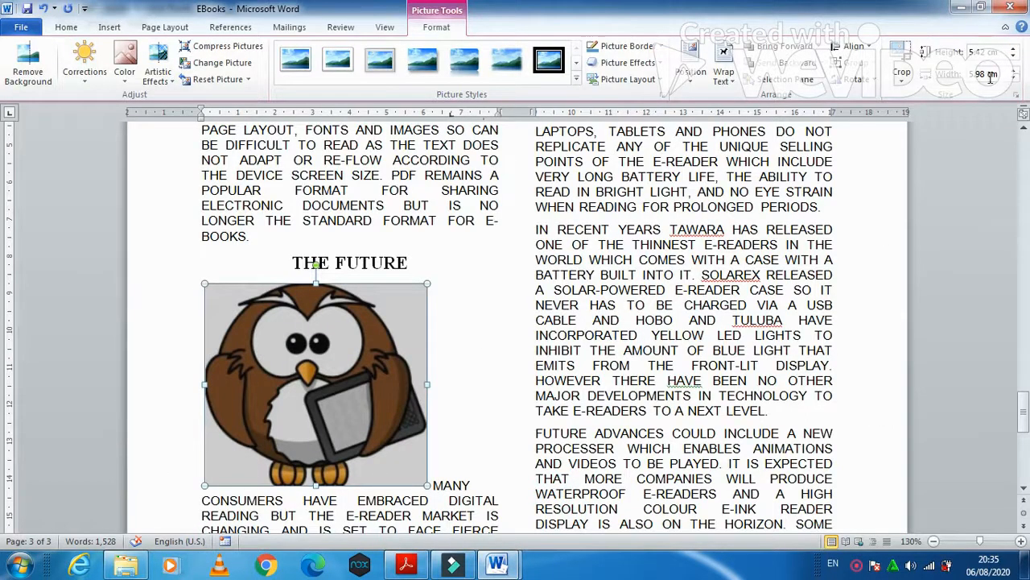
drag(977, 76, 987, 80)
text(3)
key(Return)
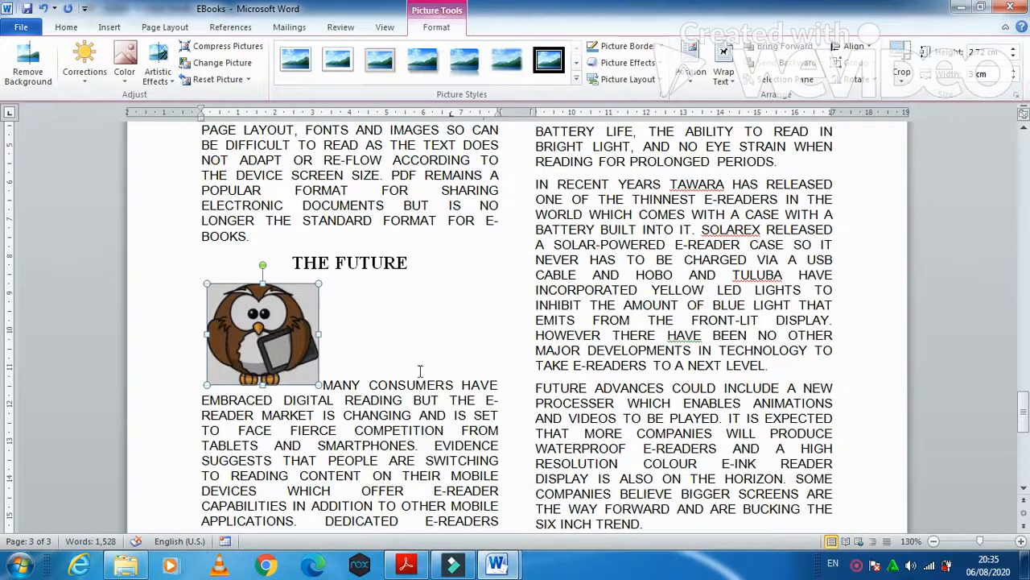
click(405, 565)
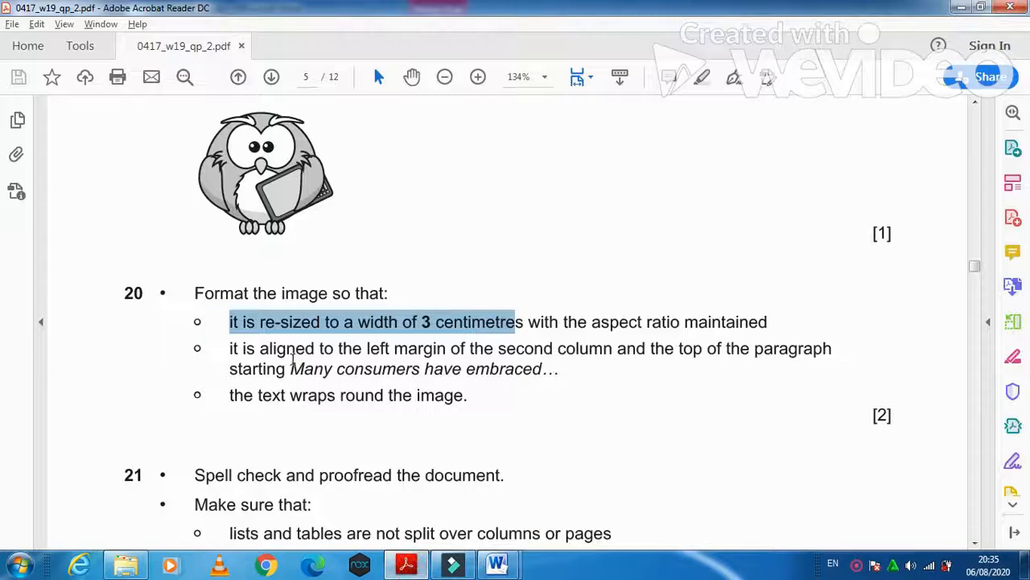
- Note the image alignment requirement, then set the owl picture's text wrapping to Square
mouse_move(229, 348)
mouse_down()
mouse_move(552, 348)
mouse_move(783, 365)
mouse_up()
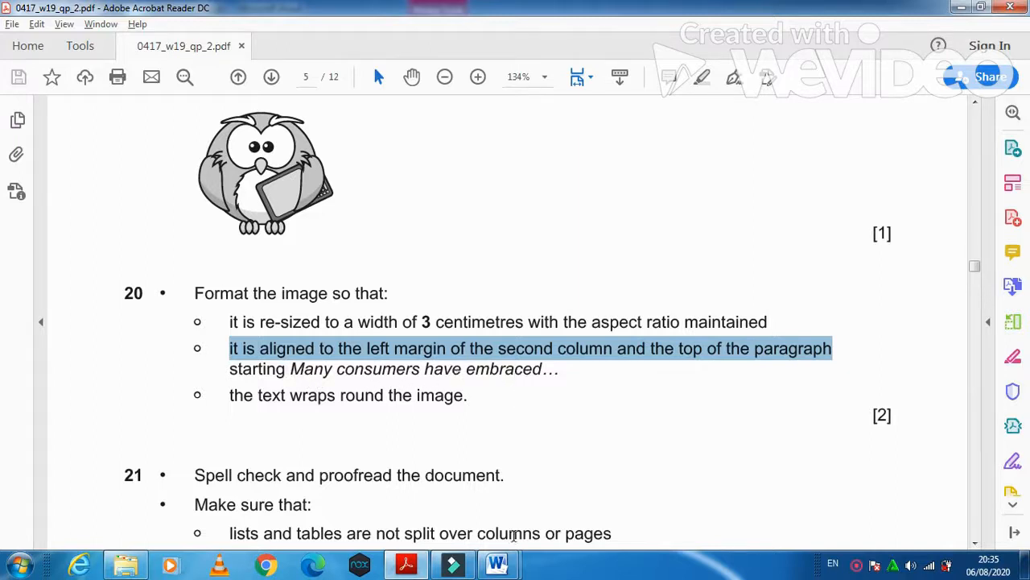
mouse_move(497, 563)
click(580, 491)
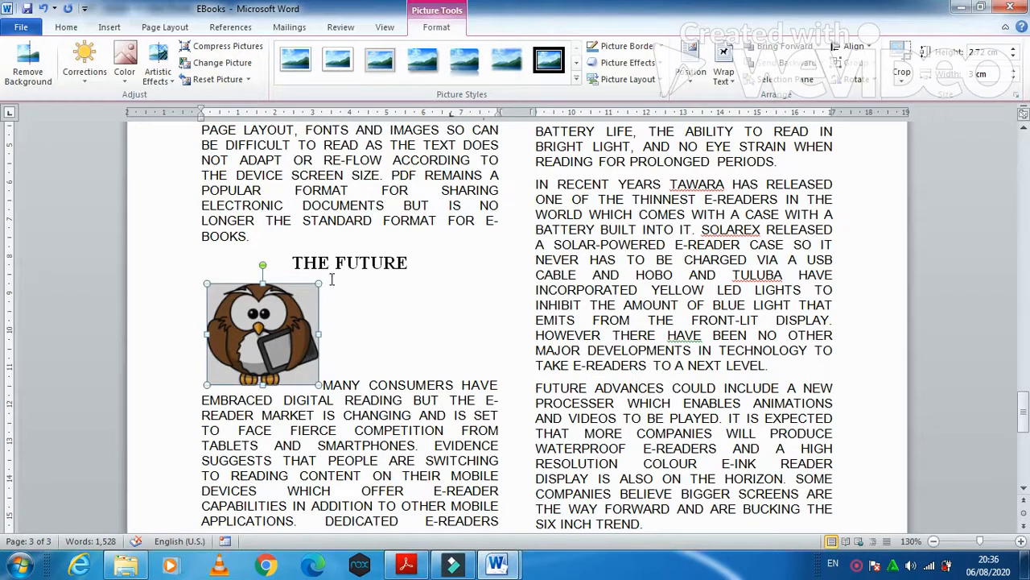
click(723, 74)
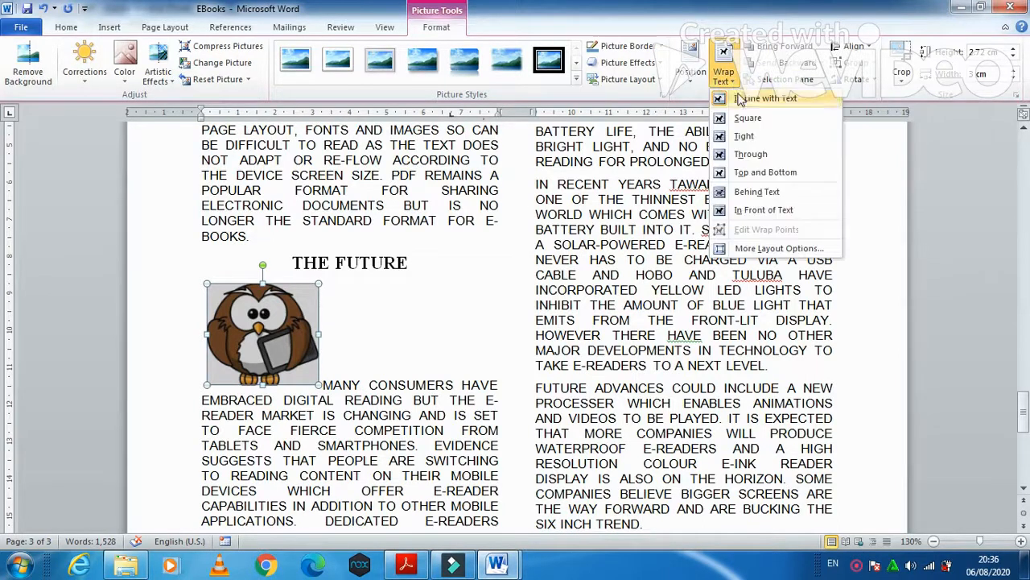
click(748, 119)
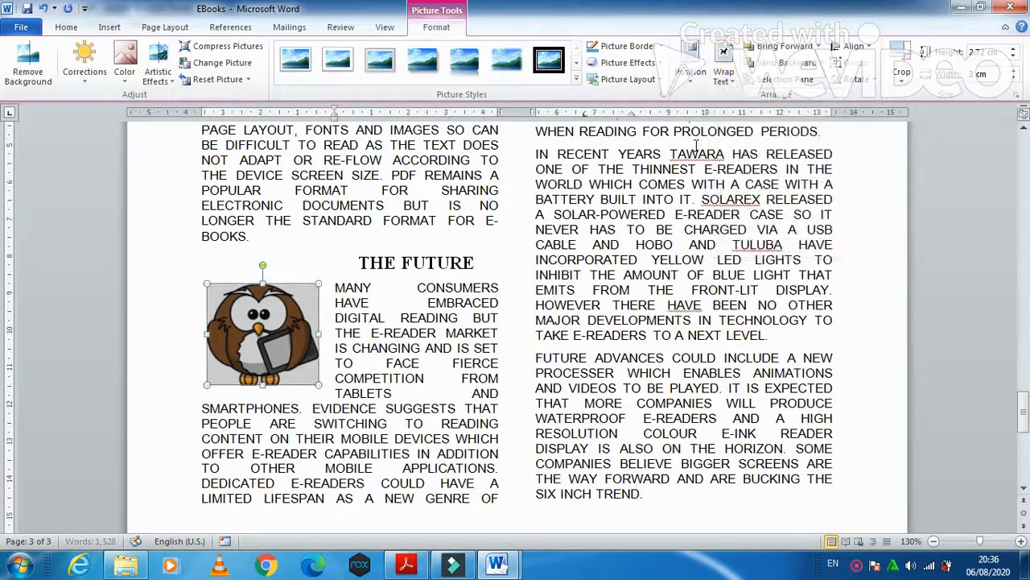
- Position the owl picture: horizontal alignment Left relative to Column, vertical alignment Top relative to Line
right_click(298, 308)
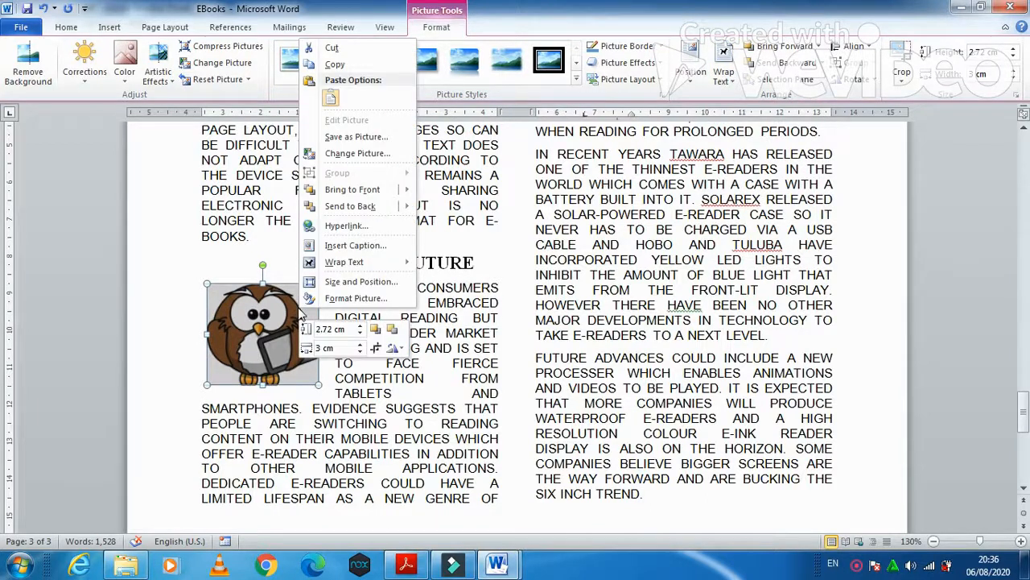
click(299, 309)
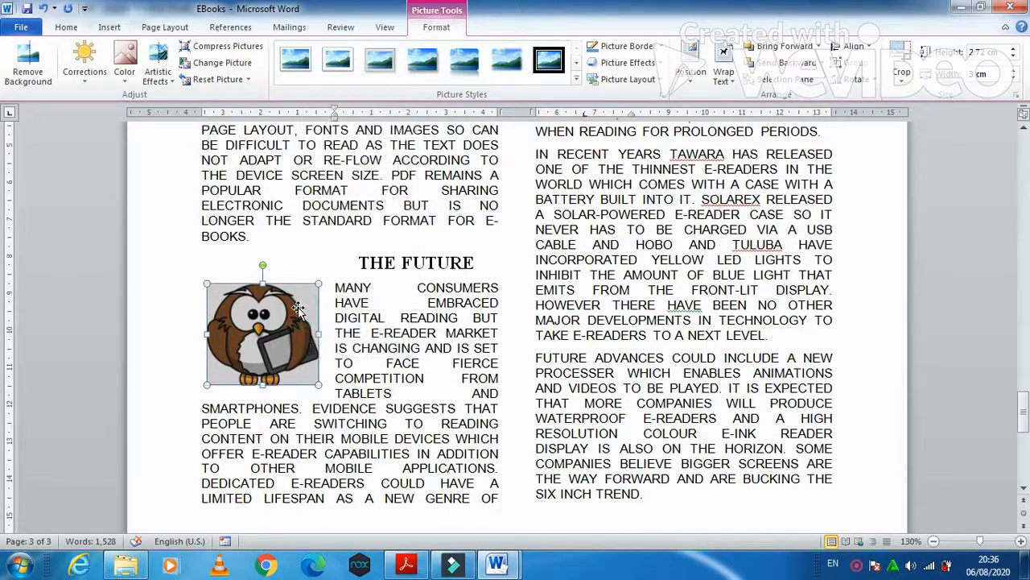
click(694, 74)
click(722, 294)
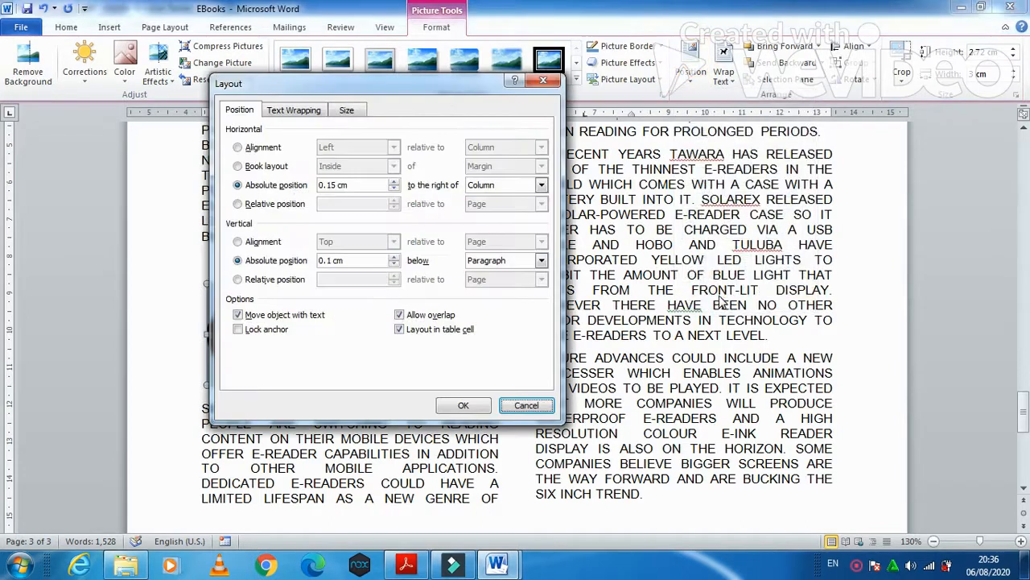
drag(479, 86, 705, 106)
click(492, 166)
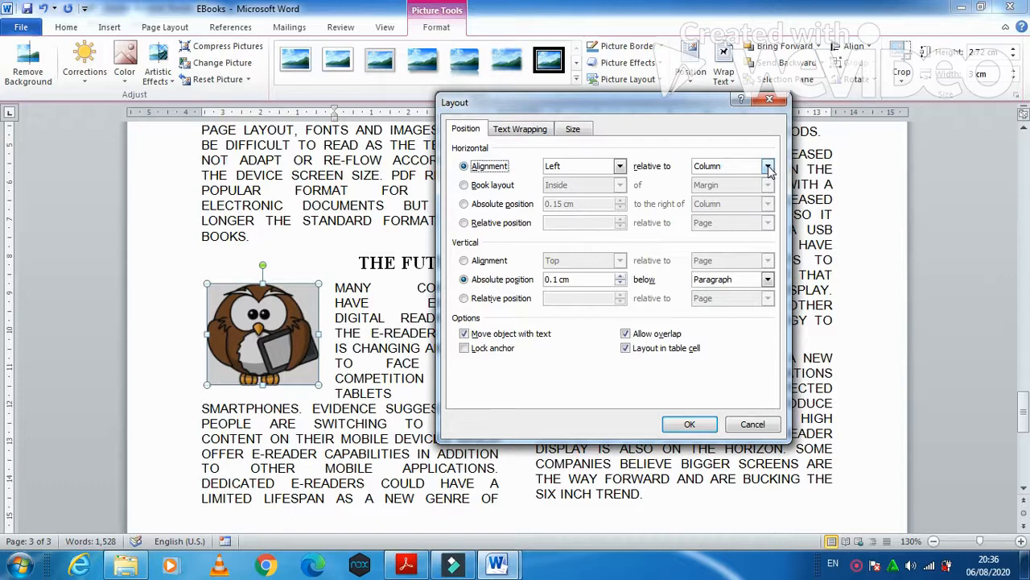
click(768, 167)
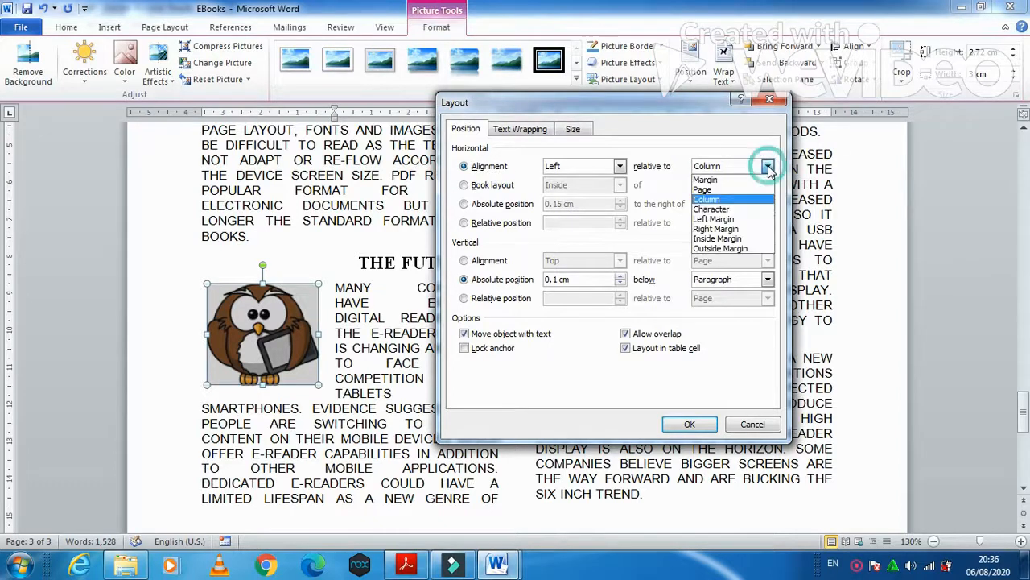
click(768, 166)
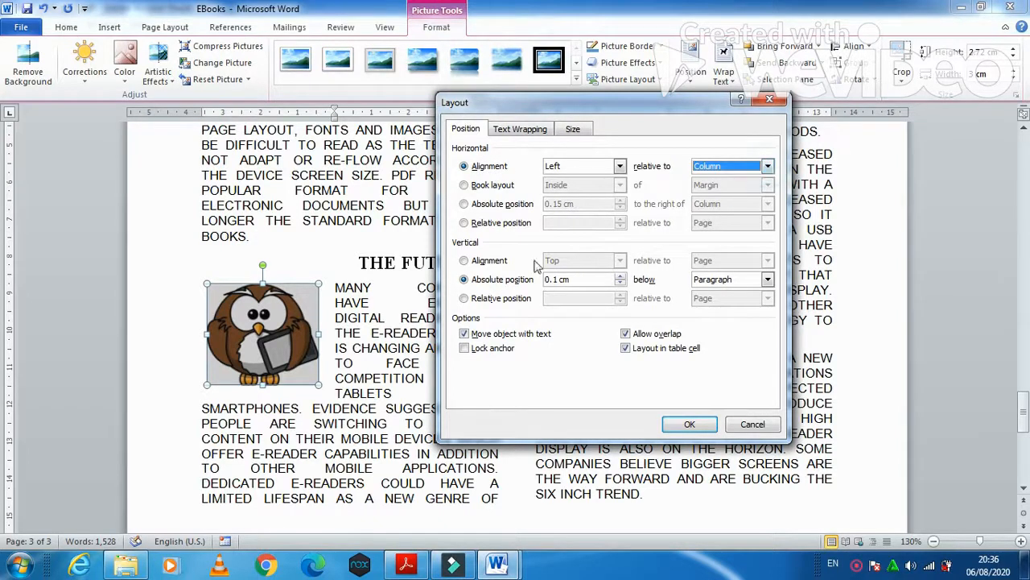
click(492, 261)
click(769, 262)
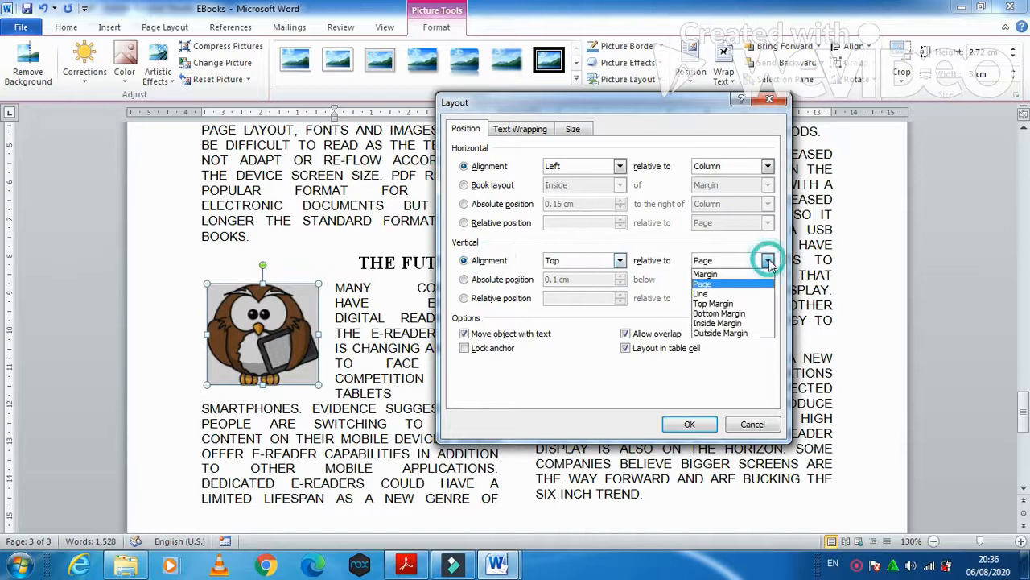
click(722, 291)
click(704, 425)
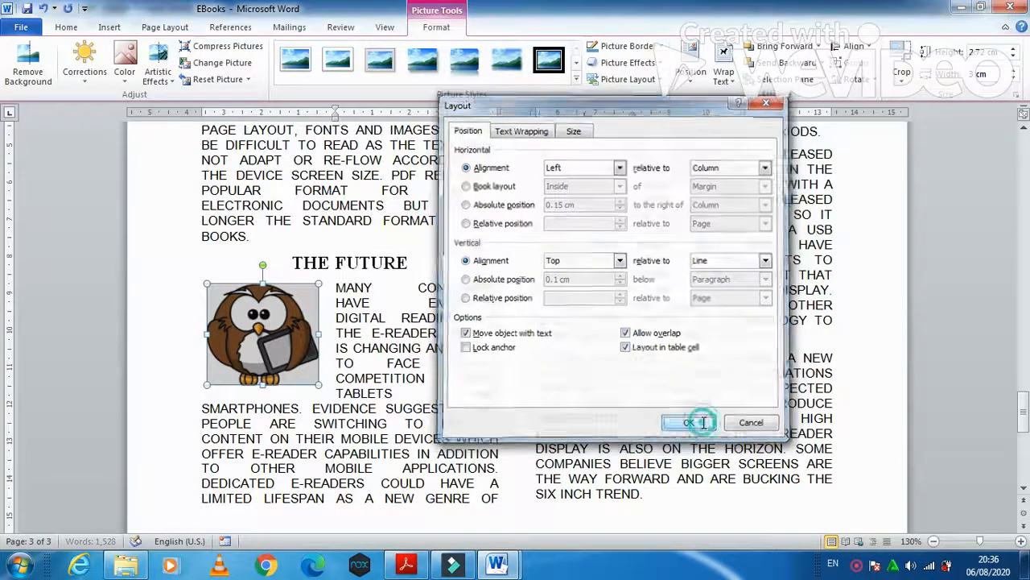
- Scroll the exam paper to question 21's spell check instruction
click(406, 564)
scroll(419, 468, down, 2)
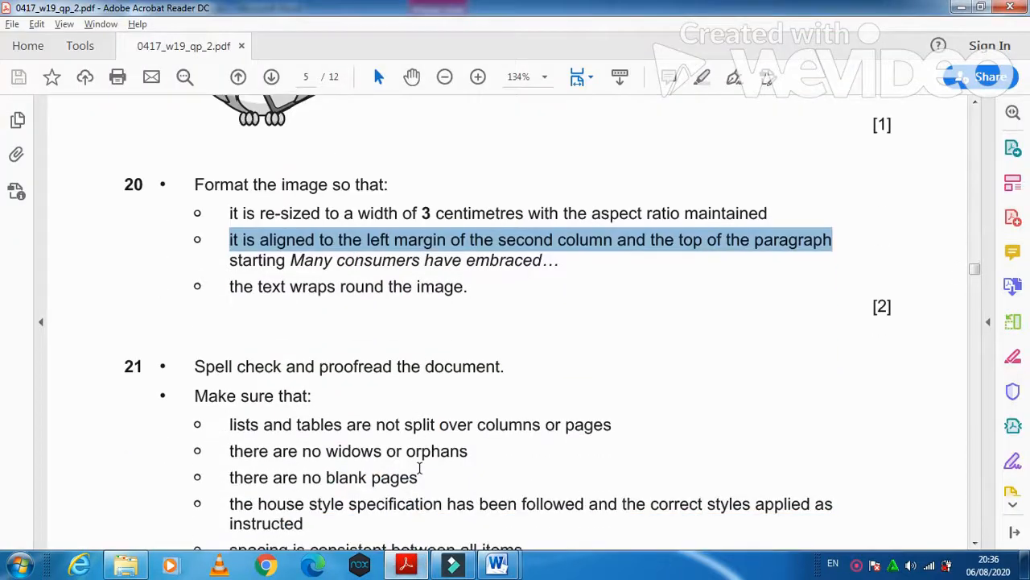
scroll(419, 468, down, 2)
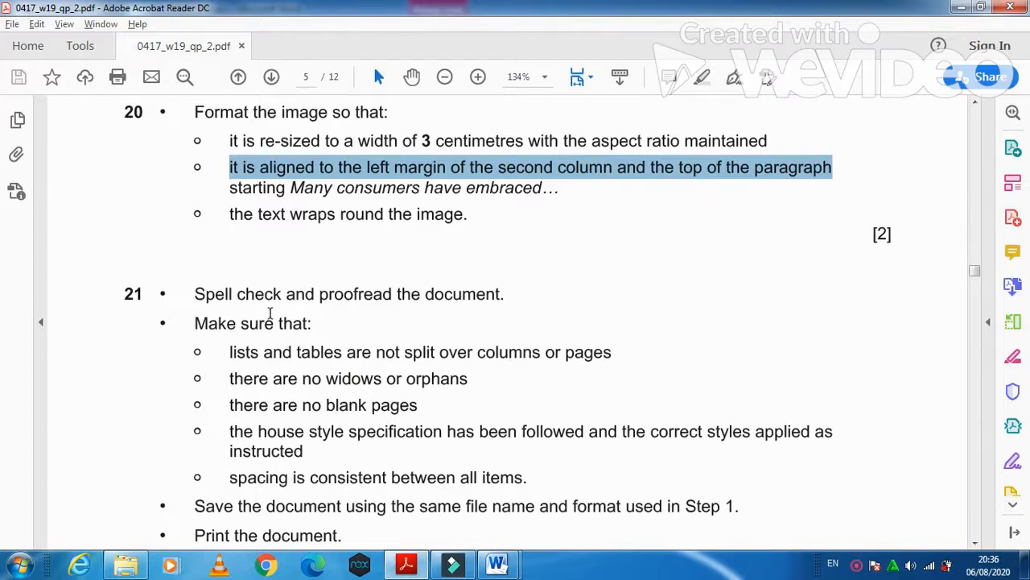
drag(195, 294, 451, 304)
- Spell-check the EBooks report to the end, ignoring the ARE, HAVE and PDF-paragraph grammar flags
click(497, 563)
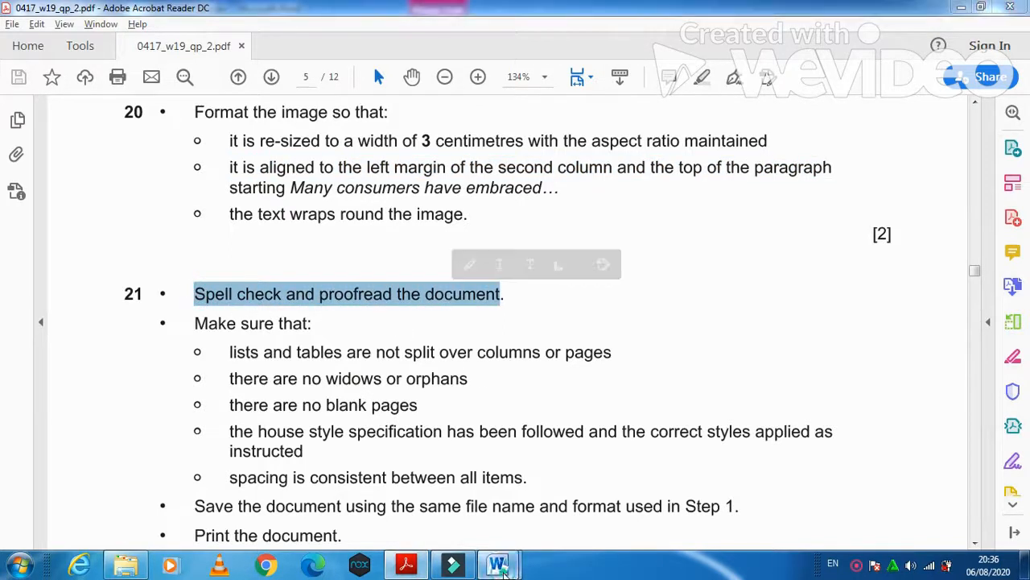
click(581, 516)
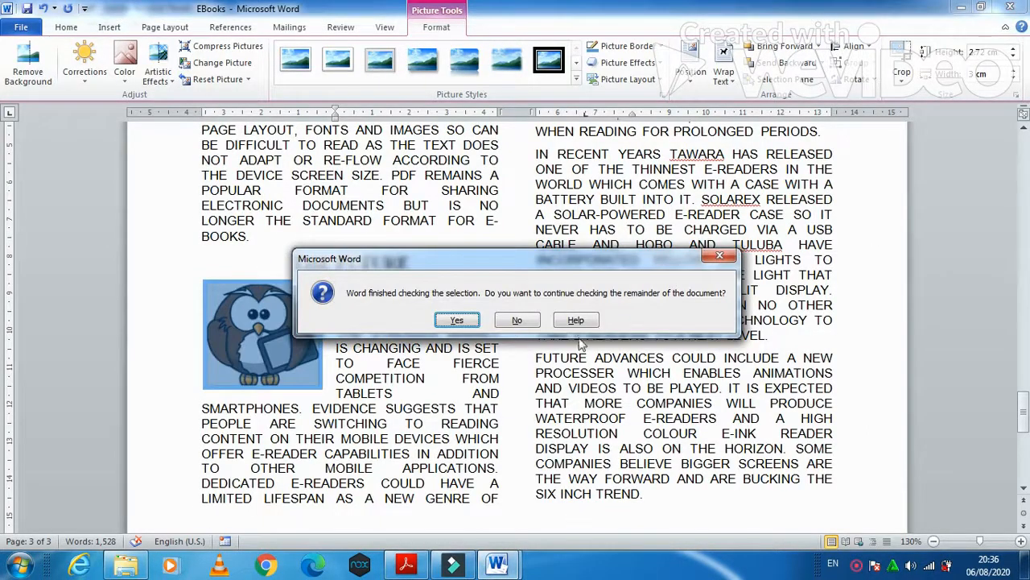
click(517, 320)
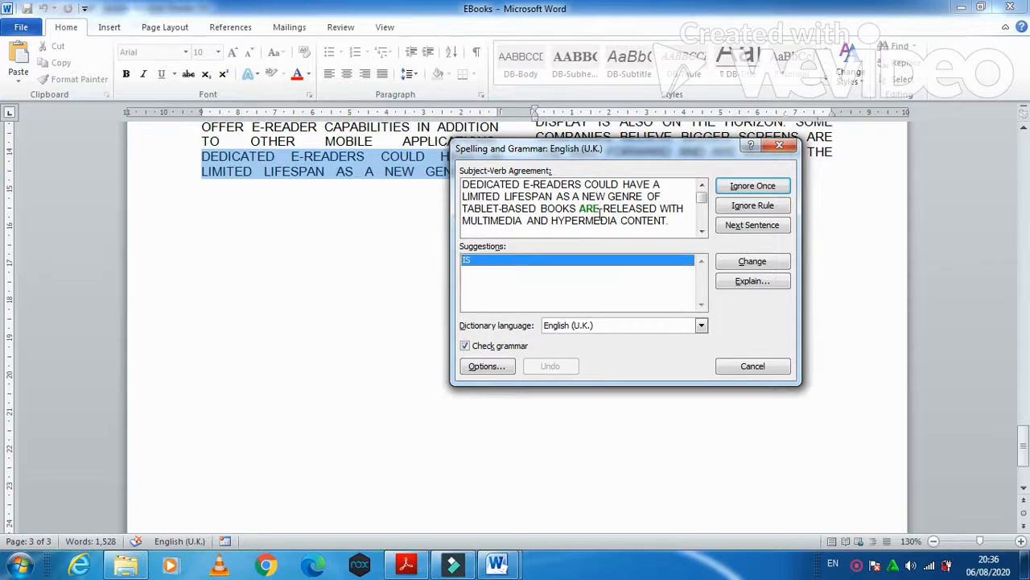
click(755, 190)
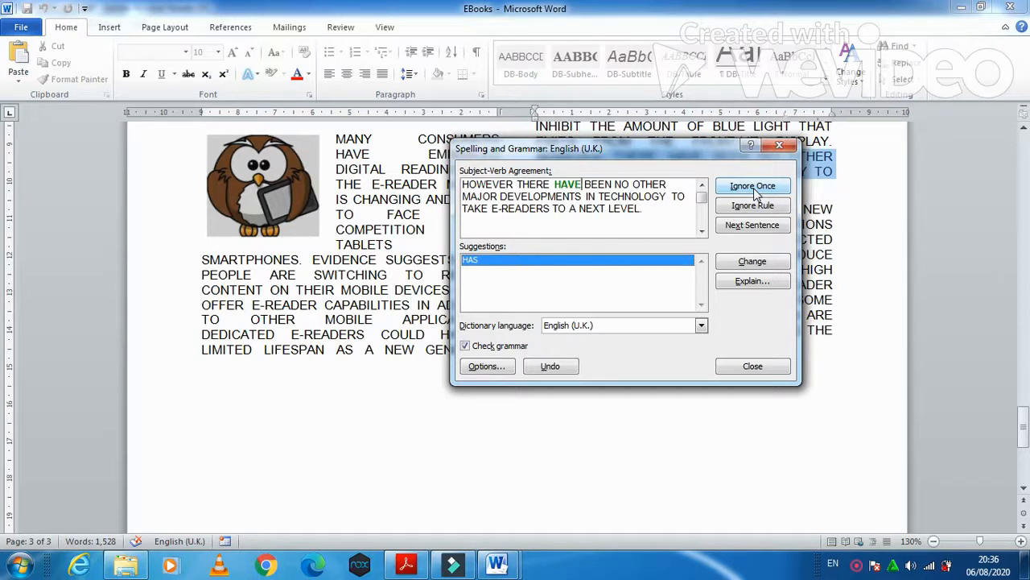
click(754, 187)
click(755, 189)
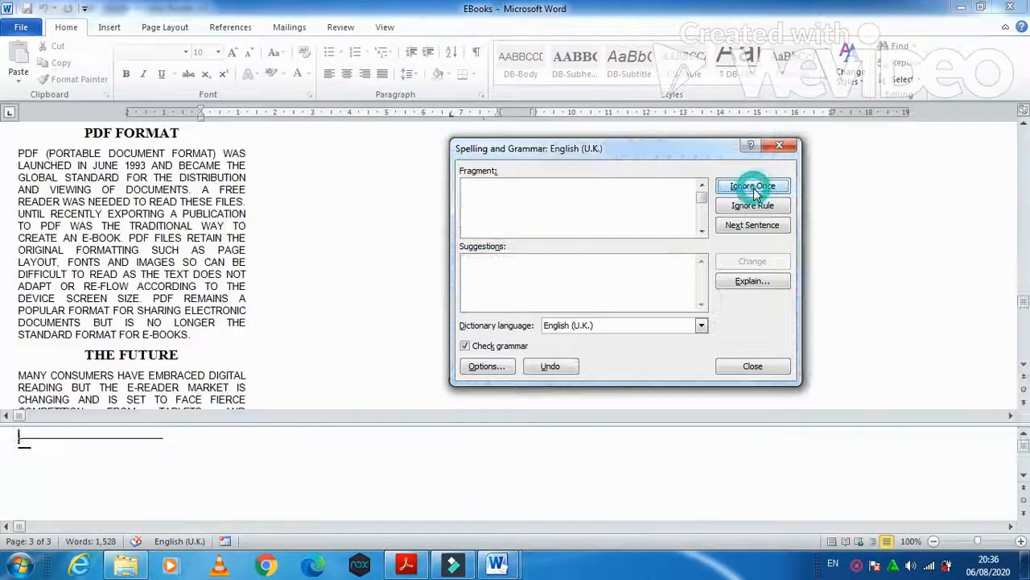
click(493, 321)
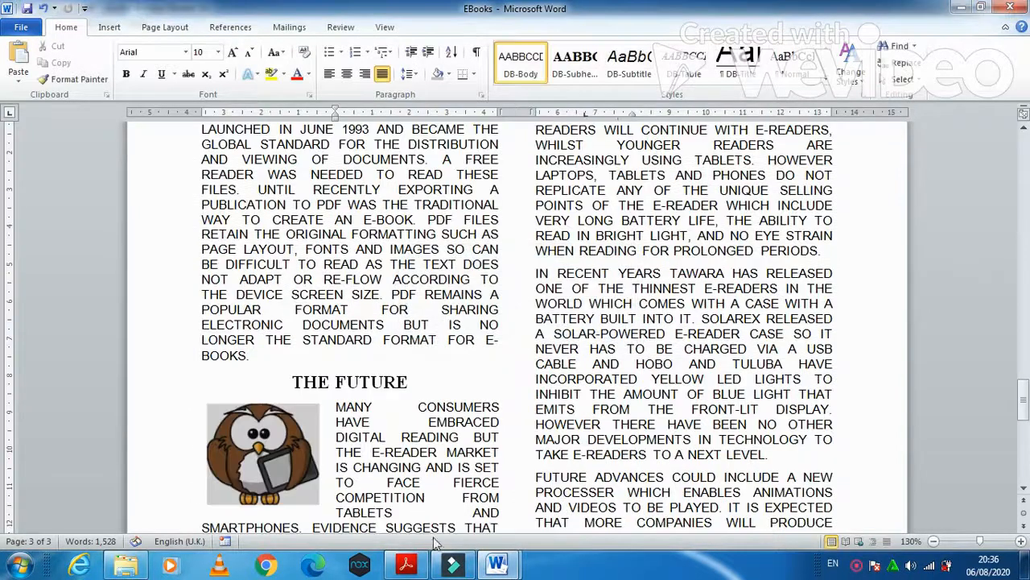
- Review the exam paper's instructions and scroll through the EBooks report to check it
click(409, 568)
scroll(425, 484, down, 1)
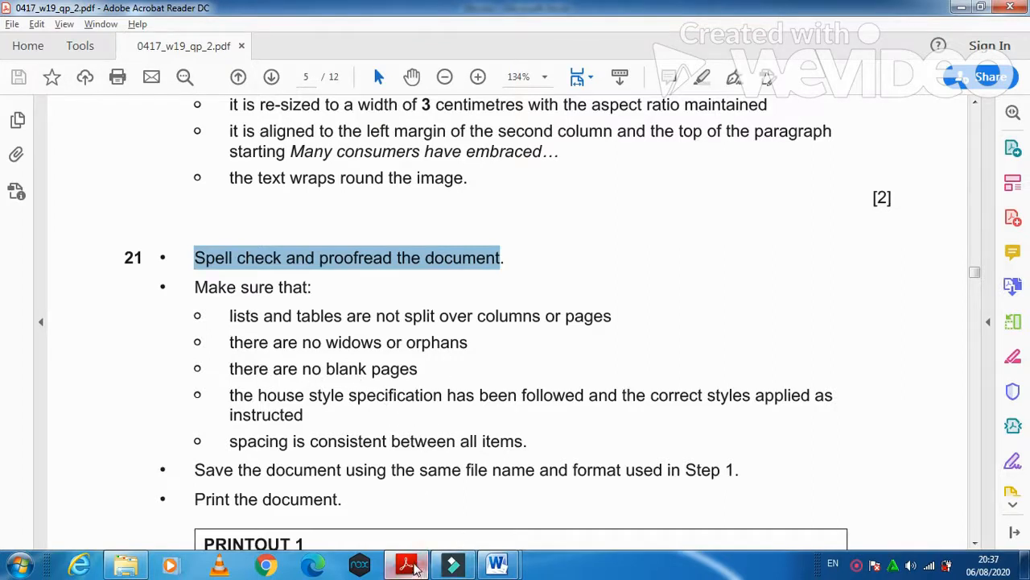
mouse_move(497, 564)
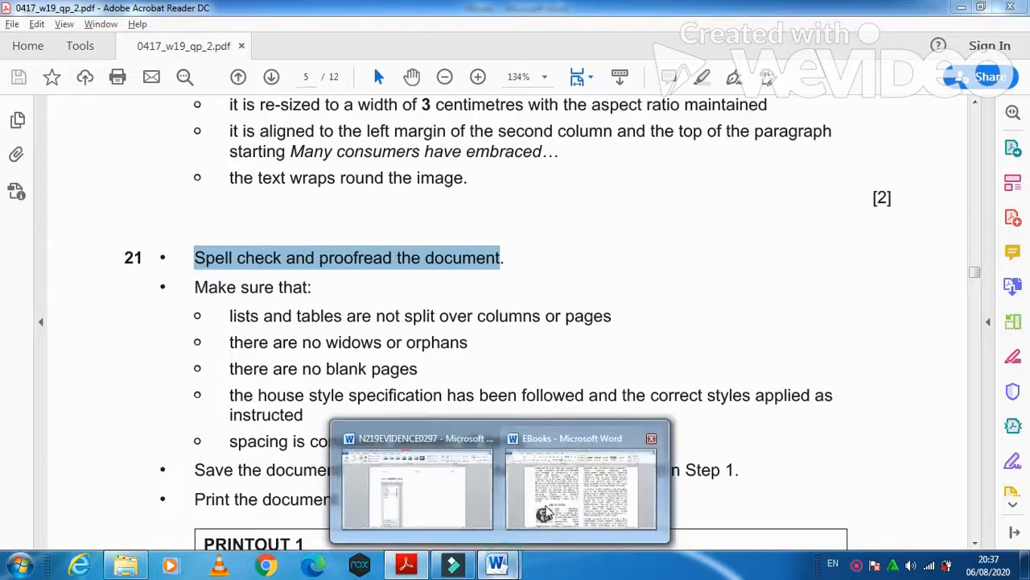
click(597, 435)
scroll(595, 405, down, 10)
scroll(595, 404, up, 5)
scroll(595, 404, up, 15)
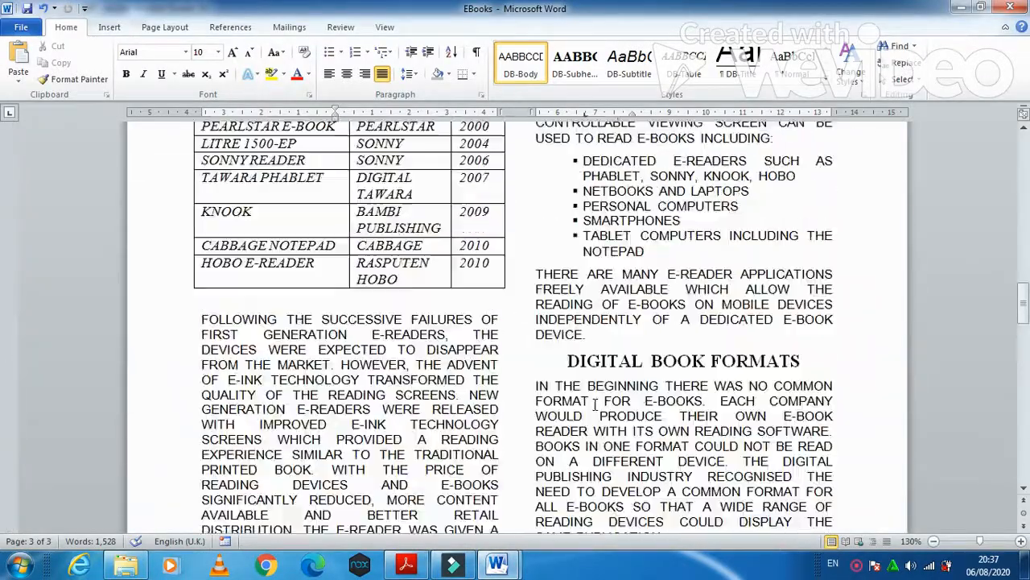
scroll(595, 404, up, 20)
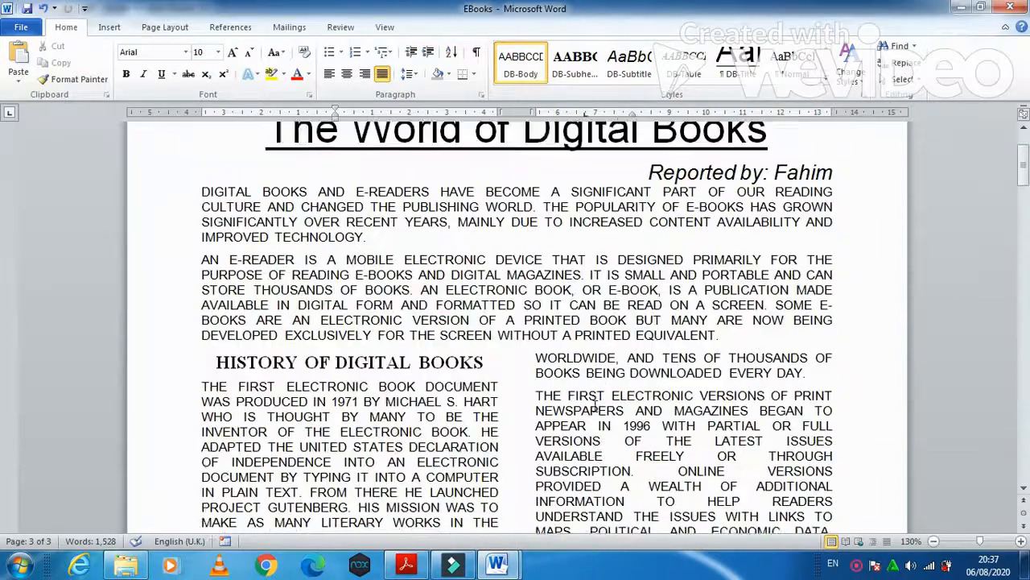
- Re-read the exam paper, save the EBooks report, and return to question 21
click(406, 564)
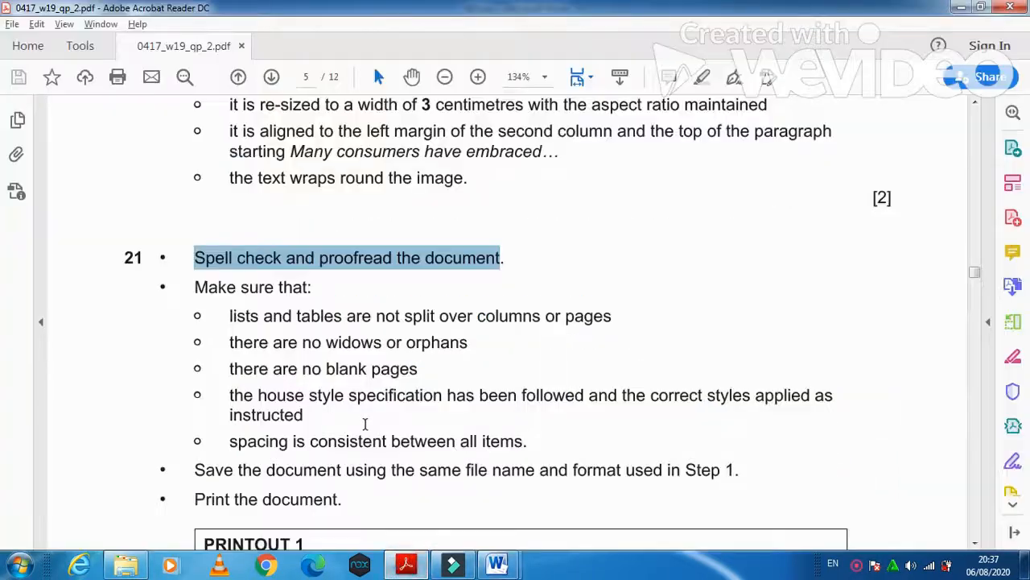
scroll(365, 424, down, 1)
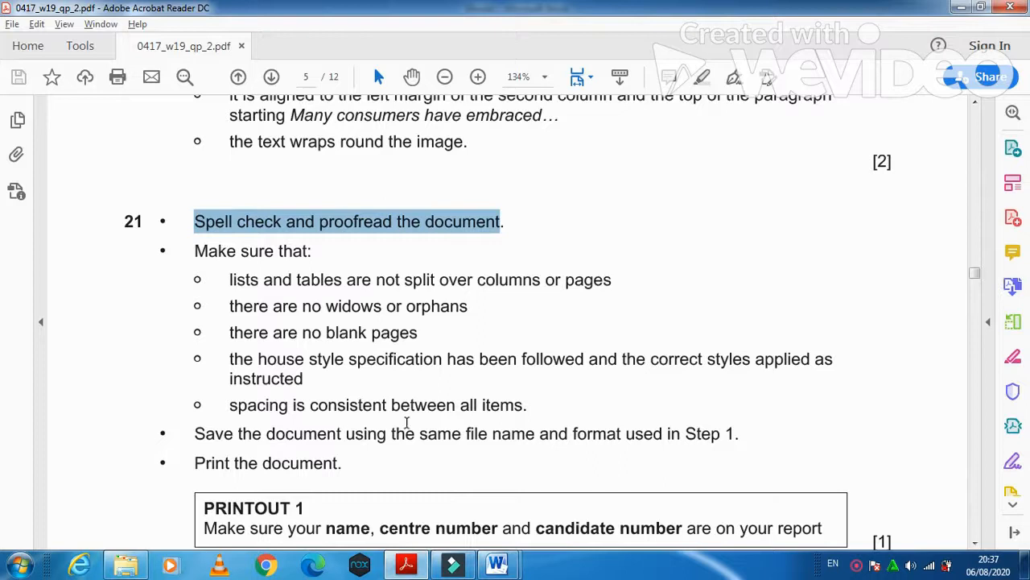
scroll(521, 424, down, 3)
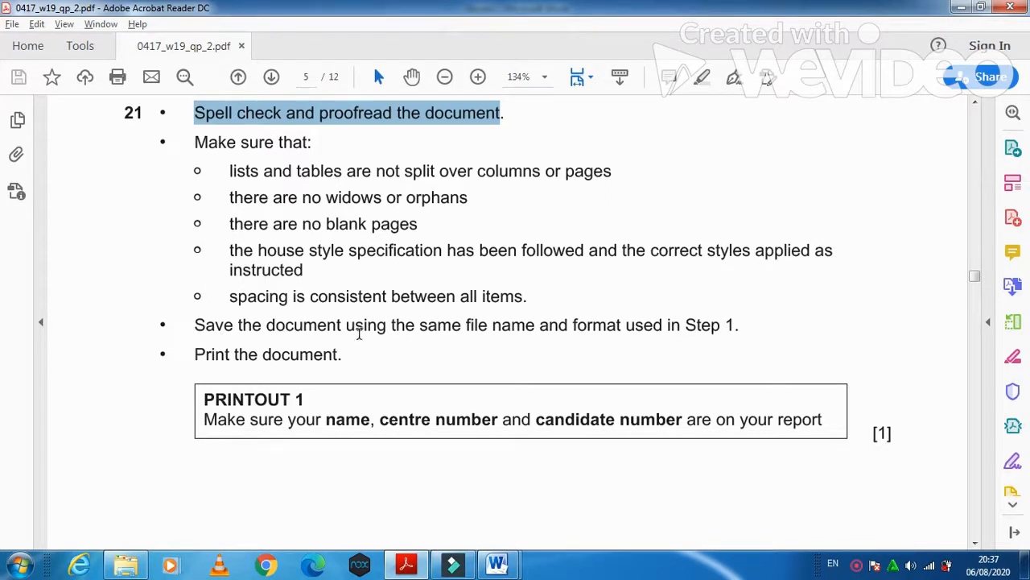
mouse_move(496, 565)
click(548, 504)
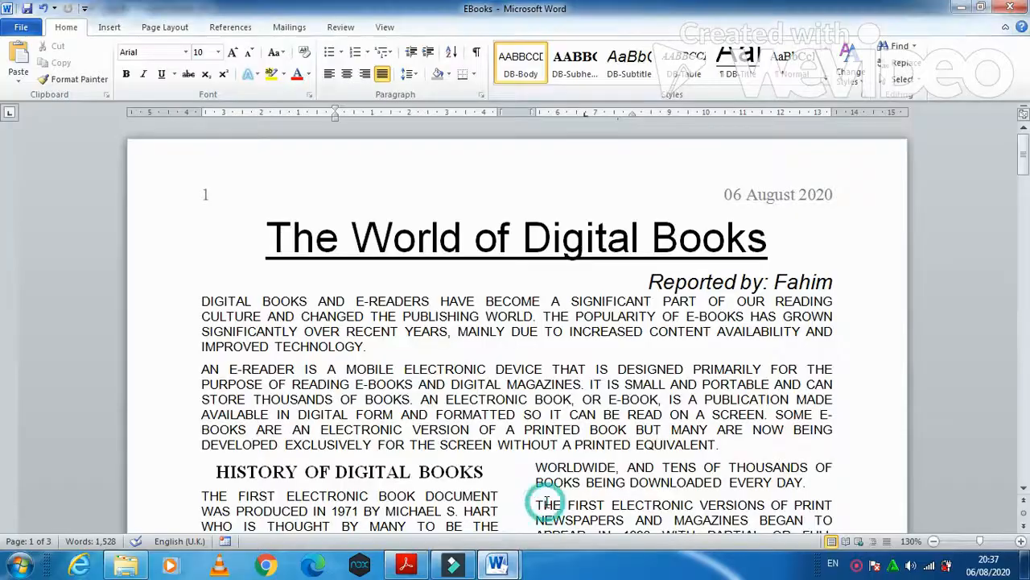
click(26, 8)
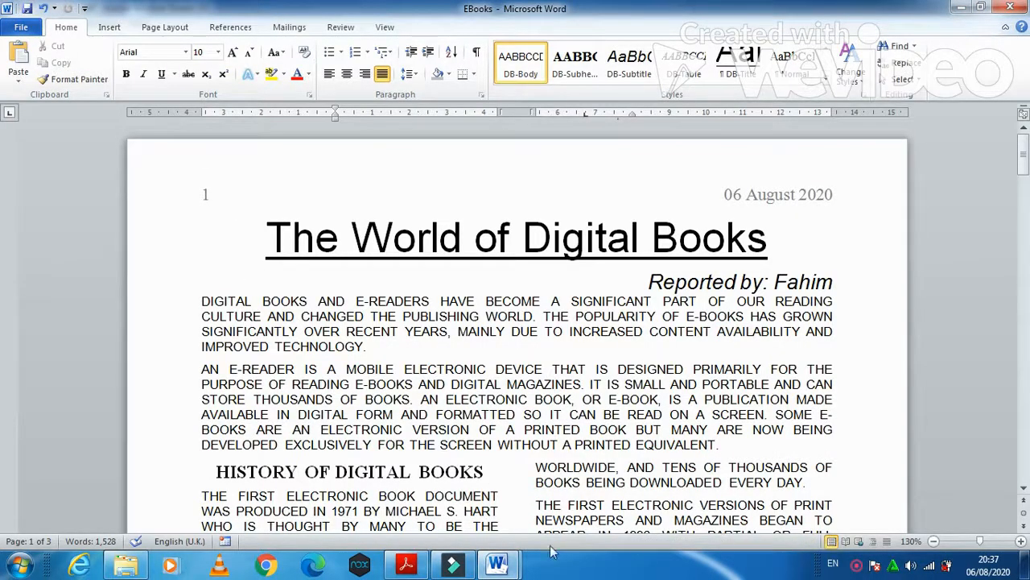
click(409, 566)
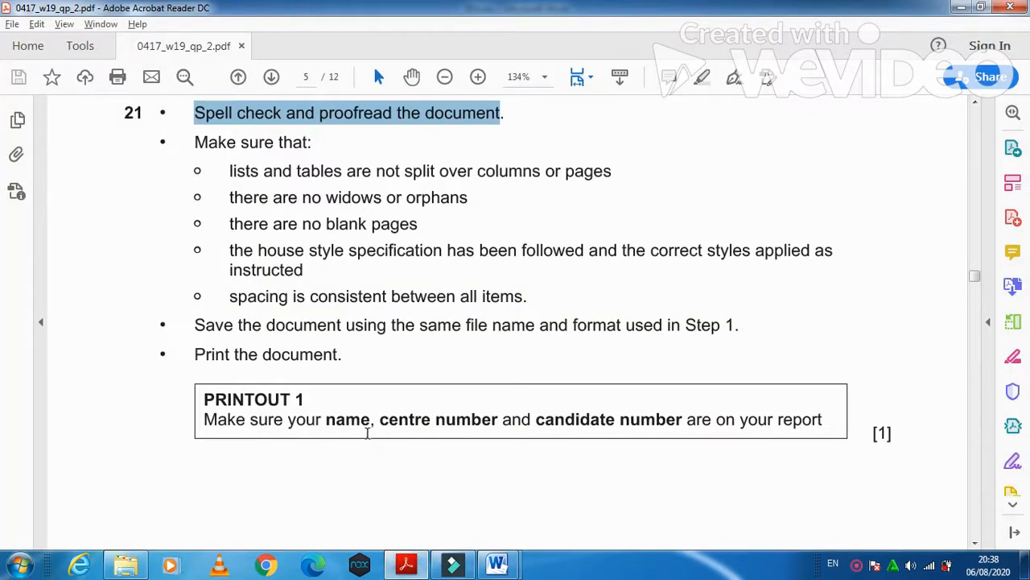
- Scroll the exam paper down to question 22 on buying books online for Evidence 5
drag(686, 421, 823, 424)
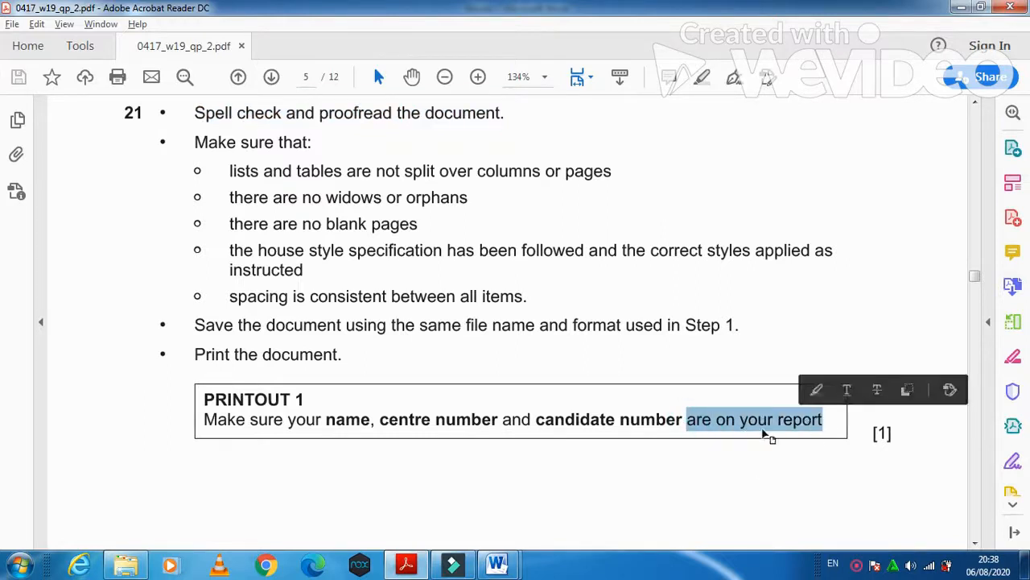
scroll(688, 470, down, 5)
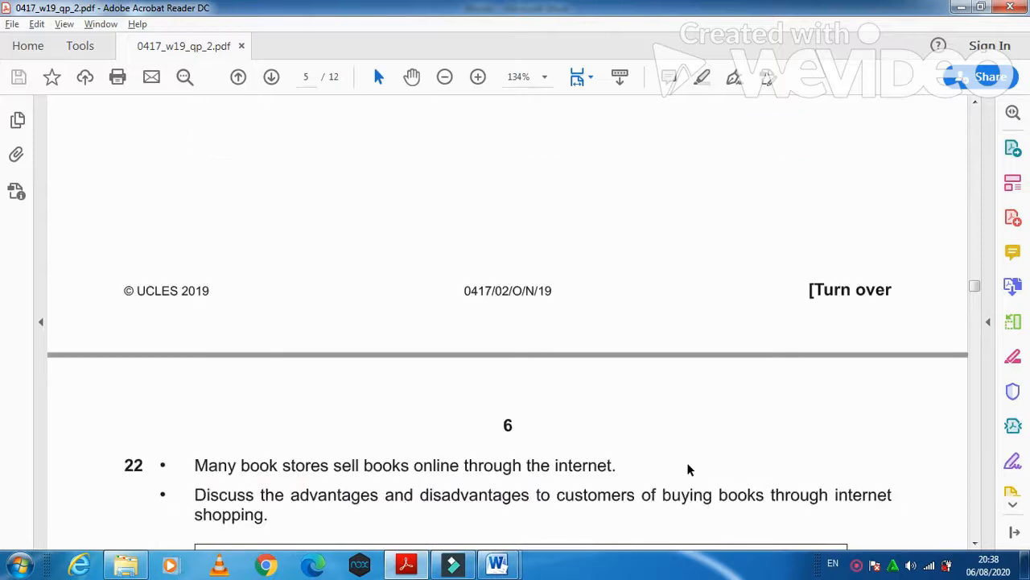
scroll(688, 470, down, 1)
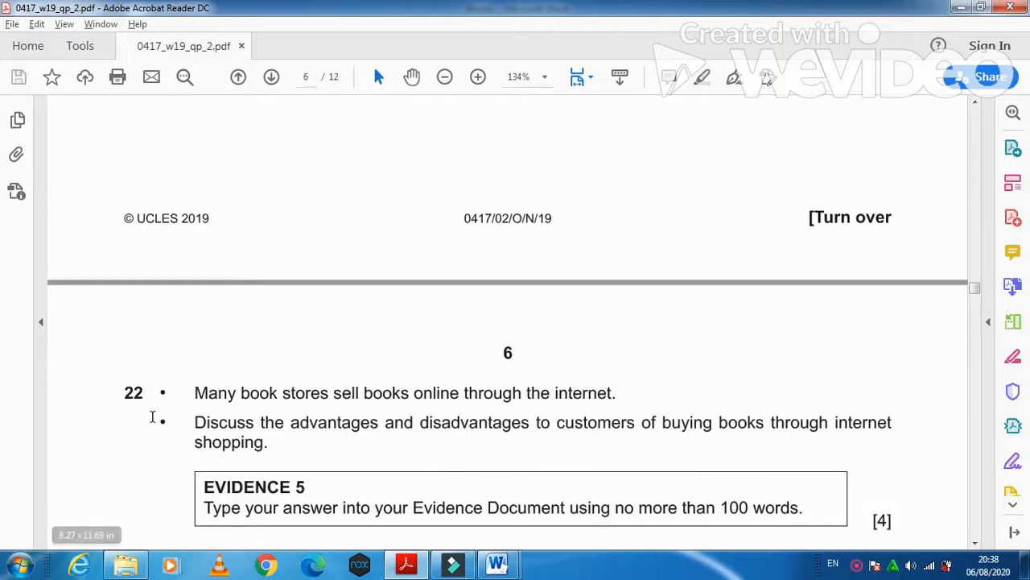
scroll(394, 449, up, 3)
scroll(394, 450, down, 3)
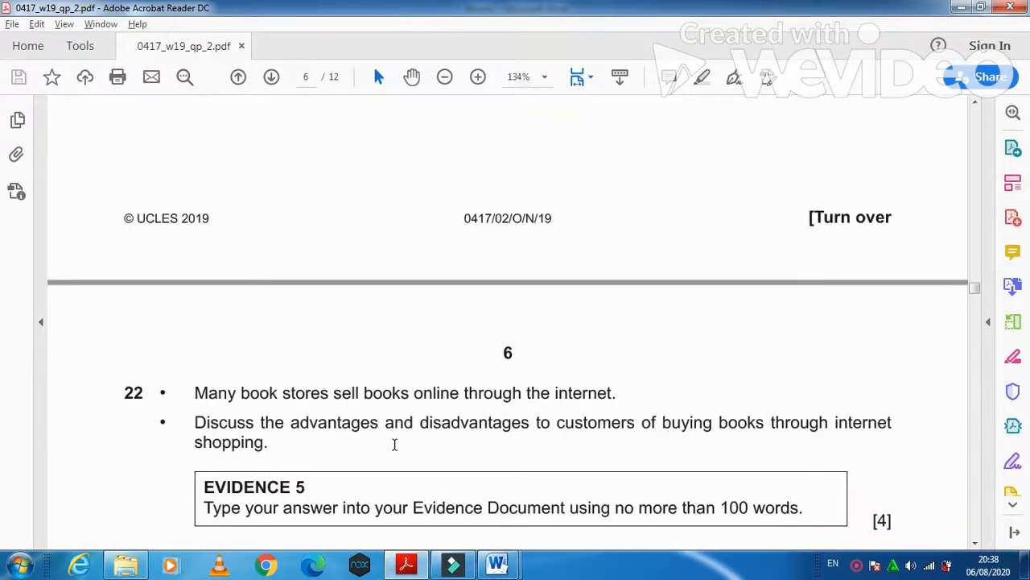
scroll(394, 445, down, 2)
scroll(395, 443, up, 1)
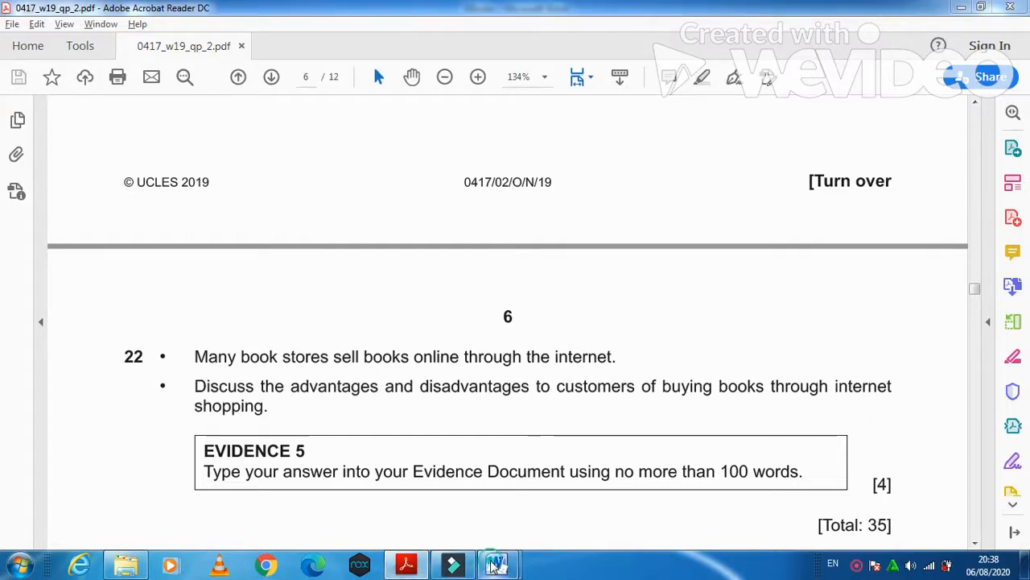
- In the evidence document, add an 'Advantages:' heading below Step 22, then switch bold off
mouse_move(496, 564)
click(452, 492)
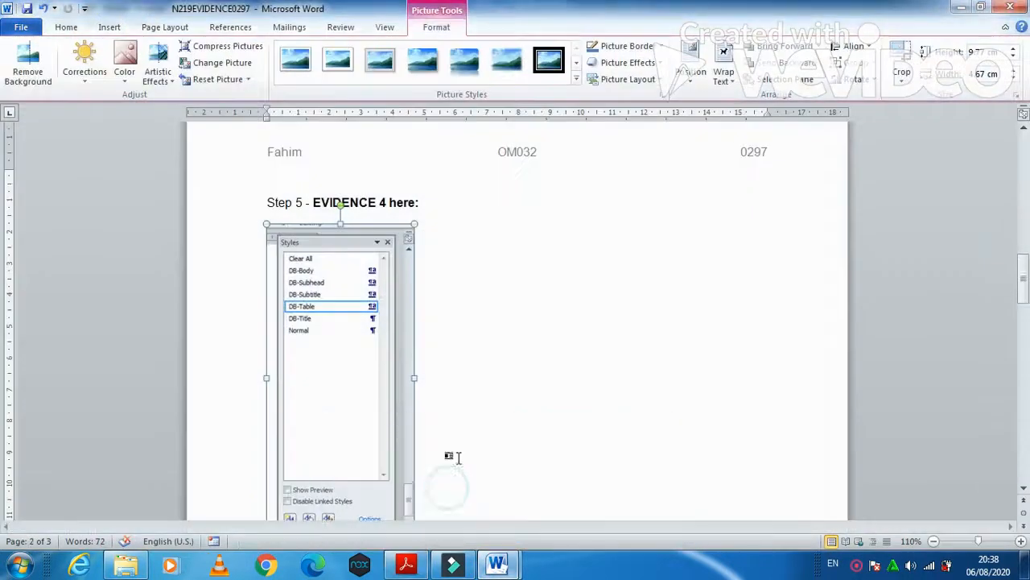
scroll(463, 447, down, 3)
scroll(464, 445, down, 3)
click(346, 295)
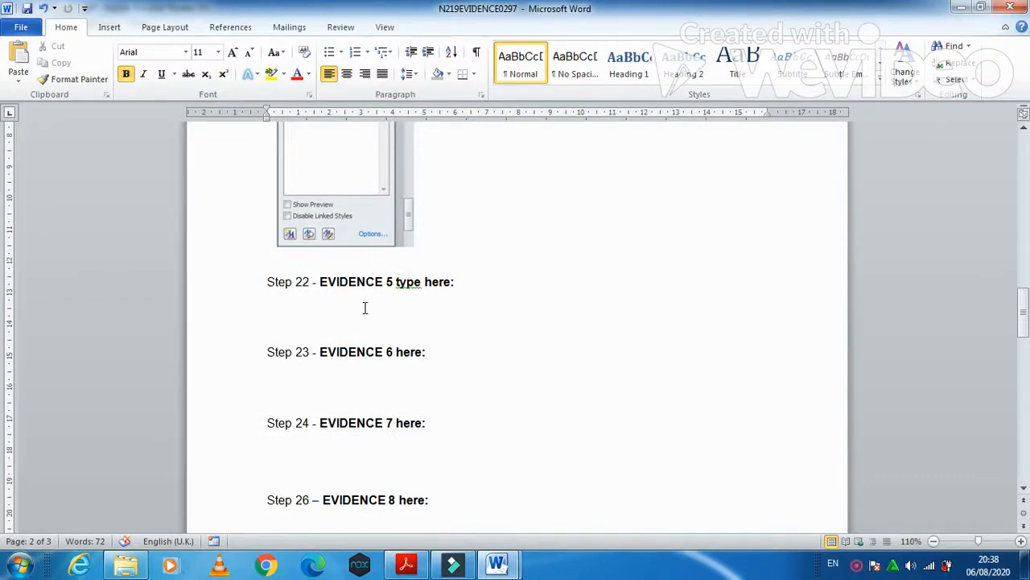
key(Return)
text(Advantages:)
key(Return)
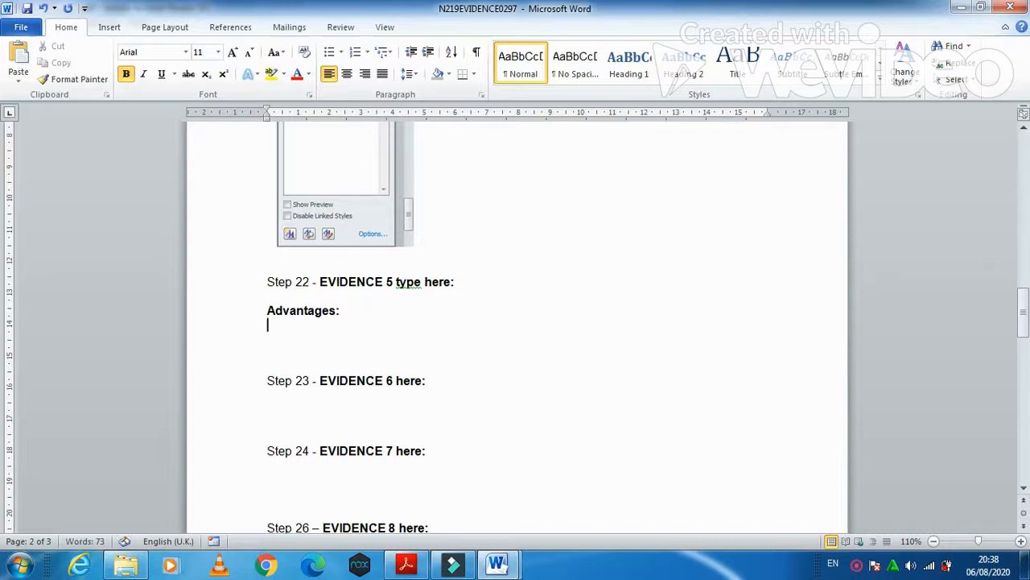
key(ctrl+b)
- Type two advantages (24/7 online shopping, helpful online book reviews) and begin 'Disadvantages:'
text(cons)
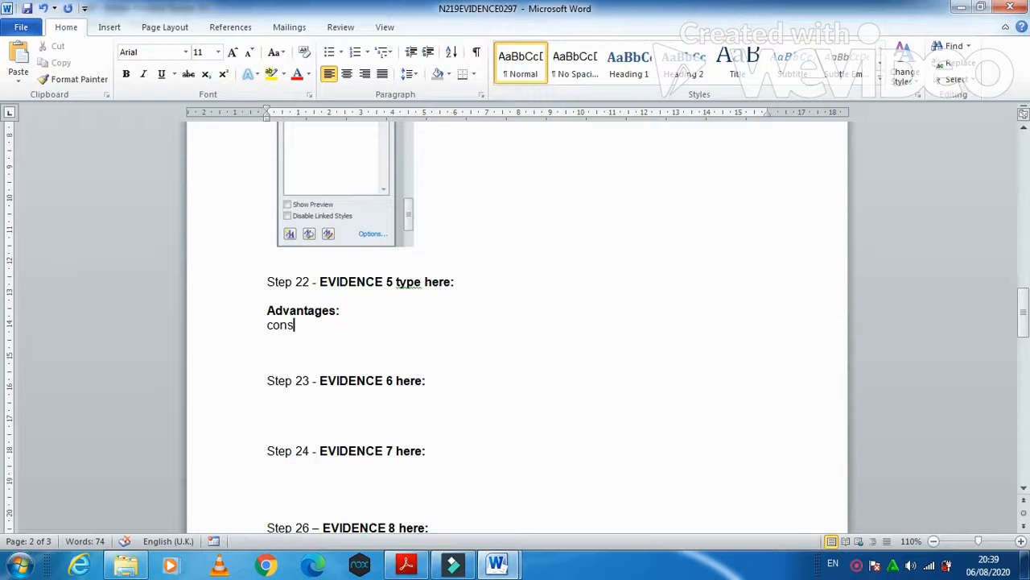
key(BackSpace)
key(BackSpace)
key(BackSpace)
key(BackSpace)
text(customer can b)
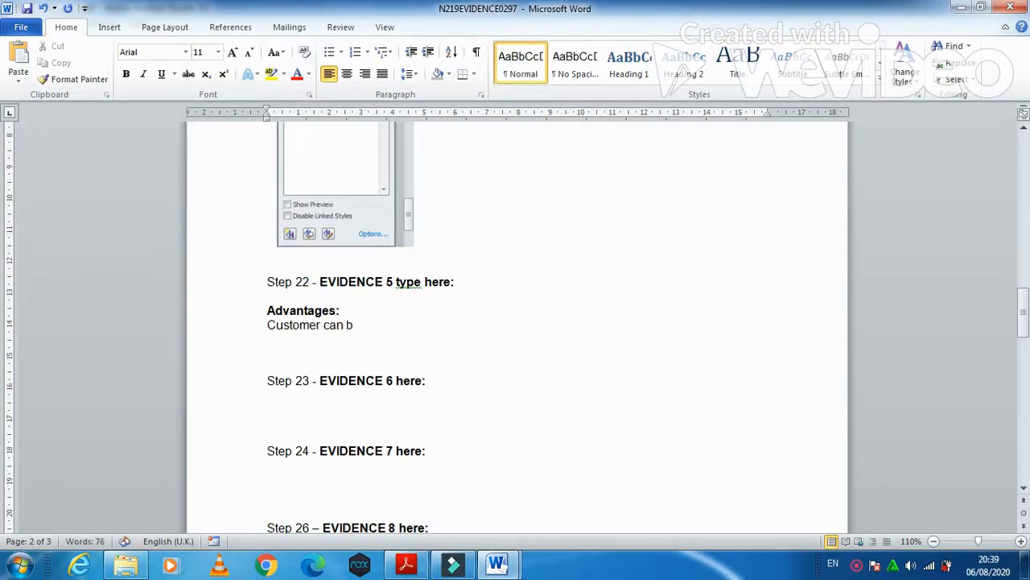
text(uy any time becaus)
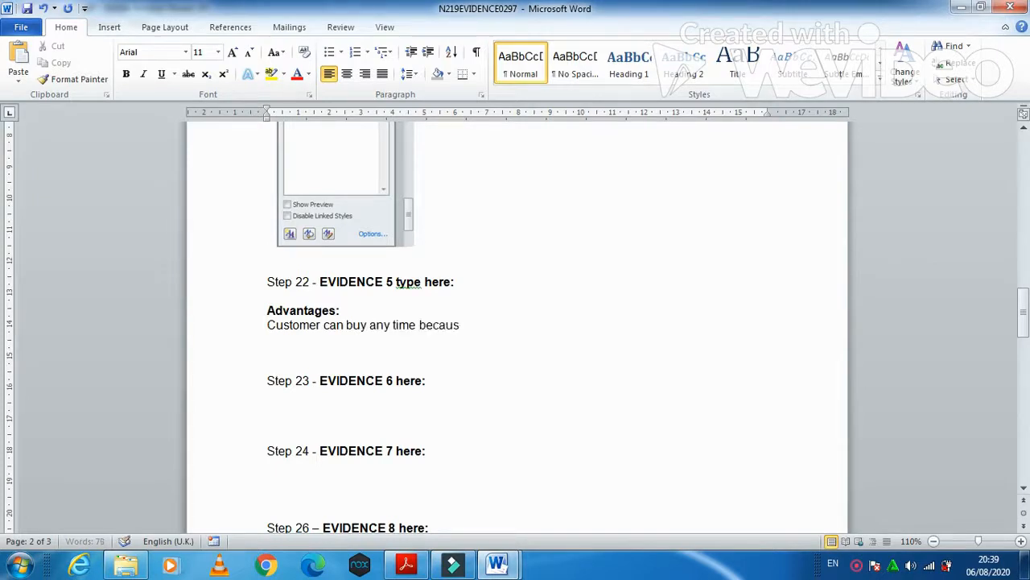
text(e online shopping is 24/7.)
key(Return)
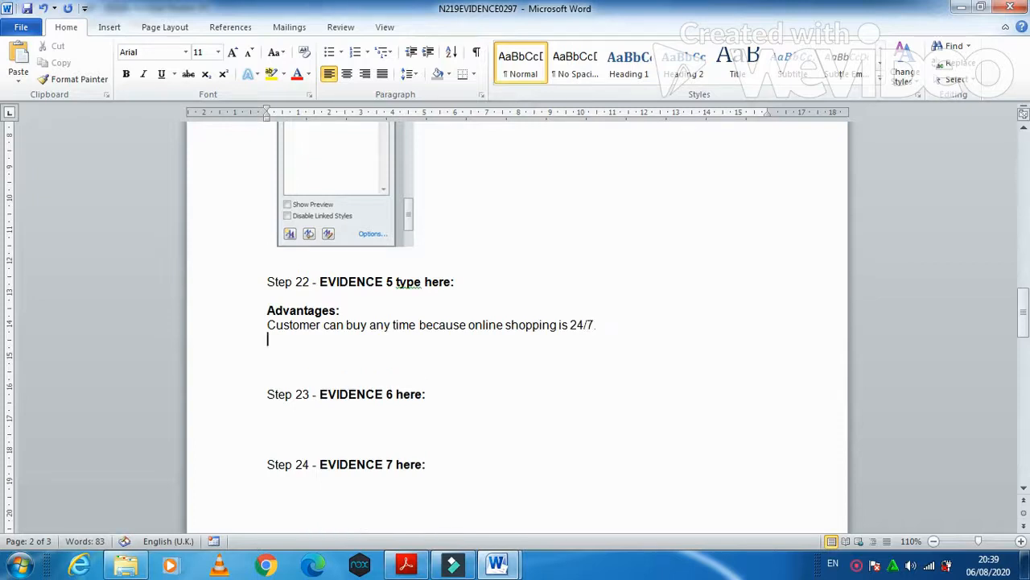
text(online reviews of books )
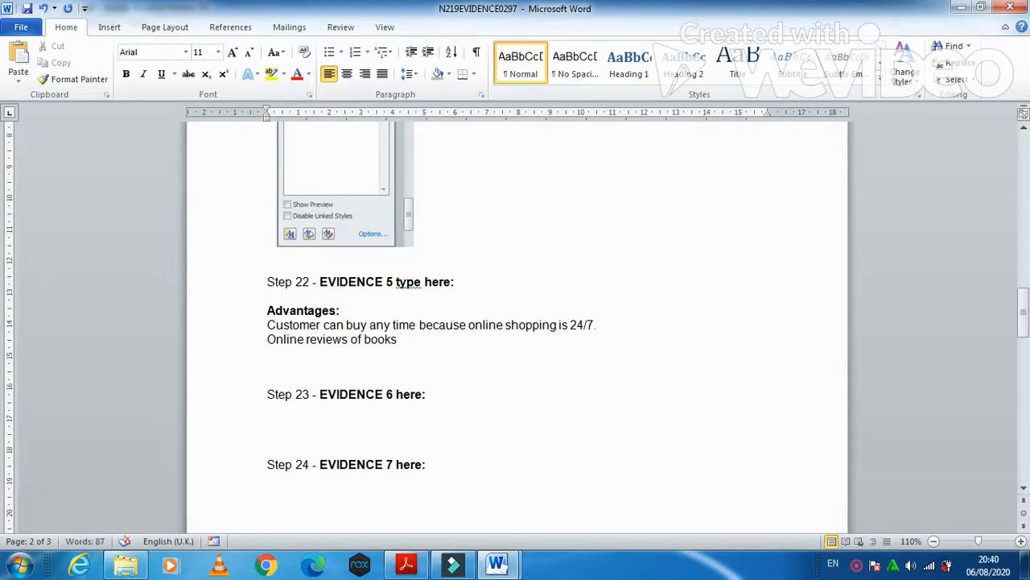
text(help the custome)
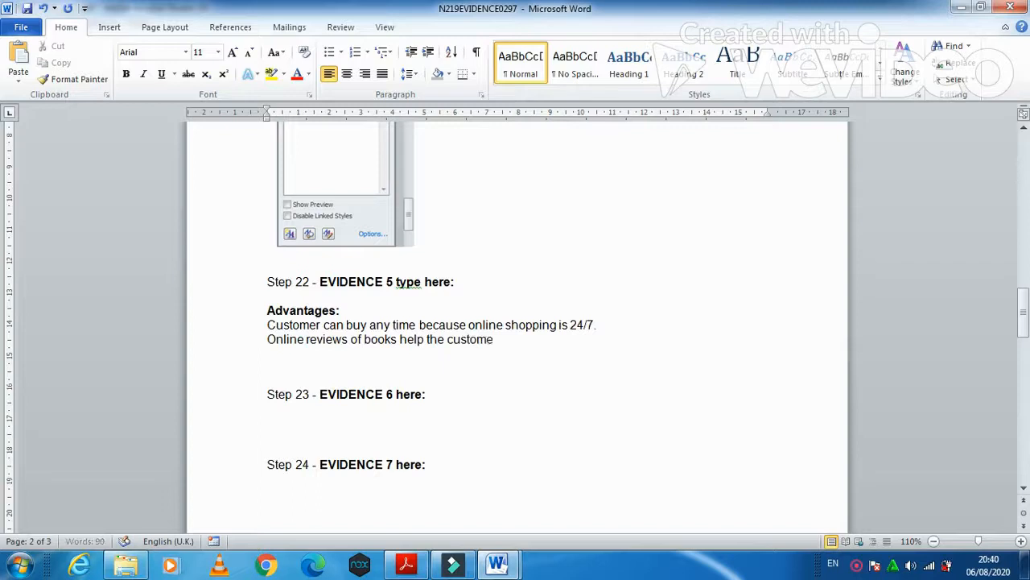
text(r with making choices)
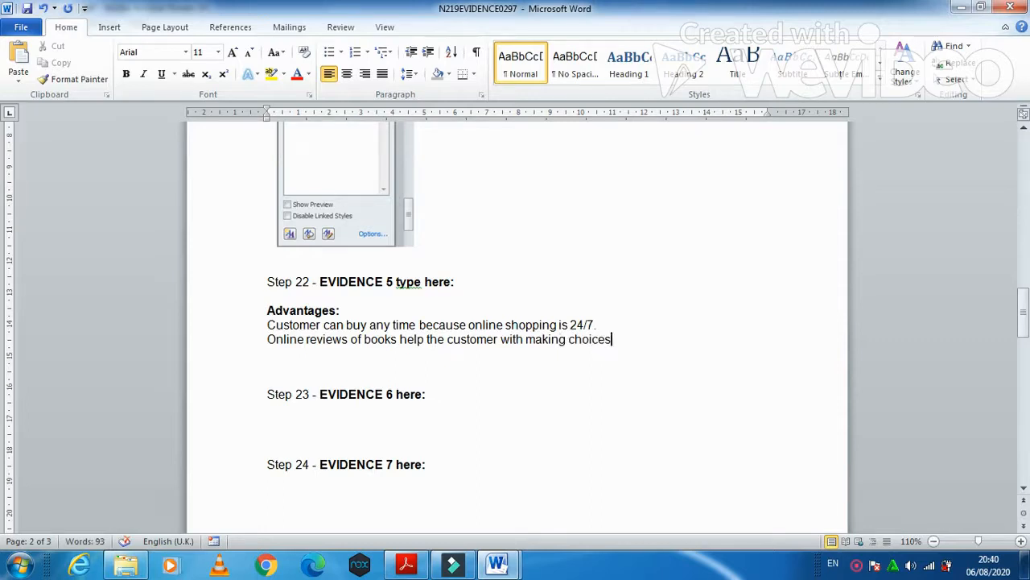
text(.)
key(Return)
key(Return)
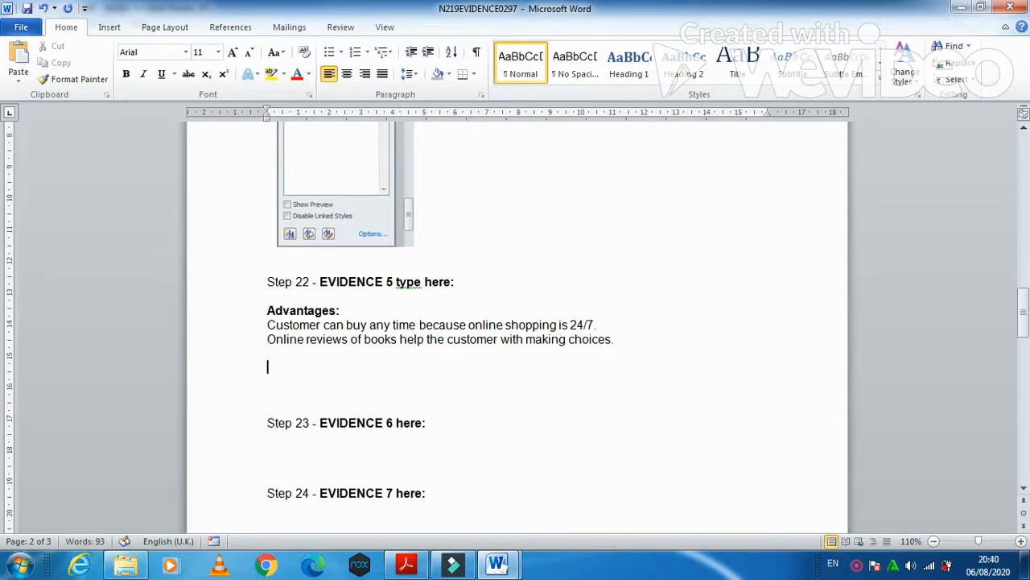
text(Disadvant)
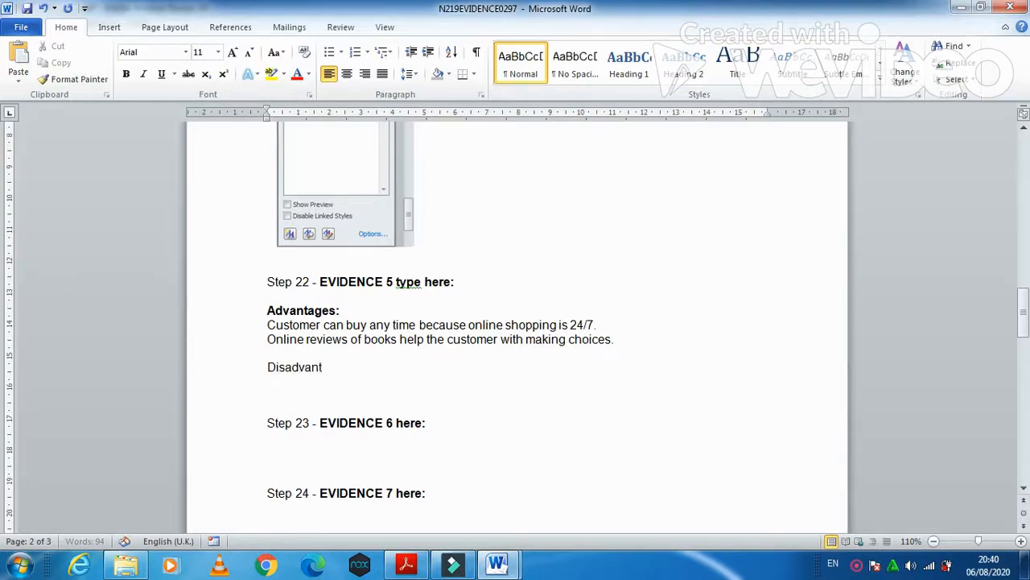
text(ages:)
- Type two disadvantages: 'The customer will face hacking issues' and 'The customer cannot physically hold the book'
key(Return)
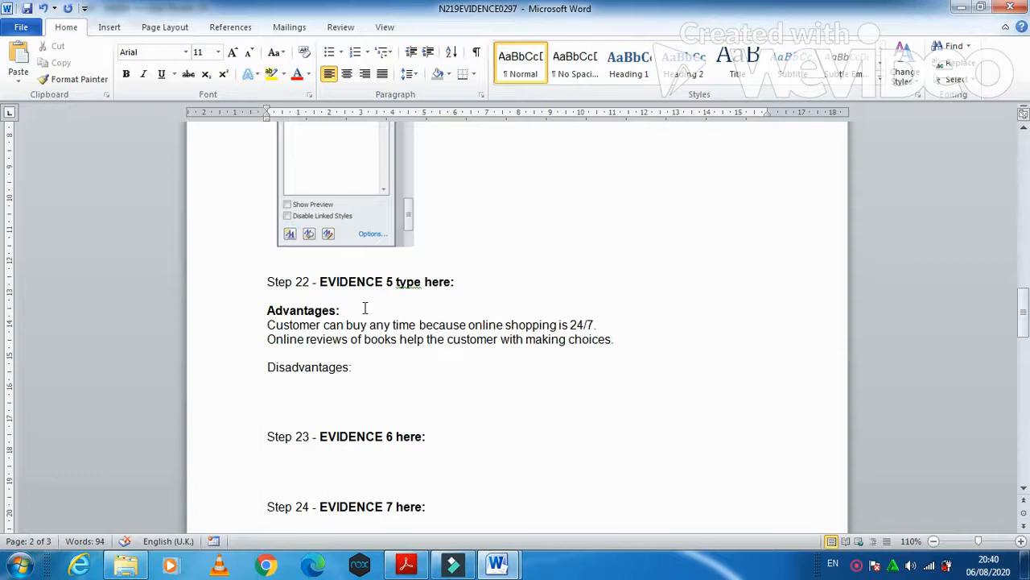
text(The custome)
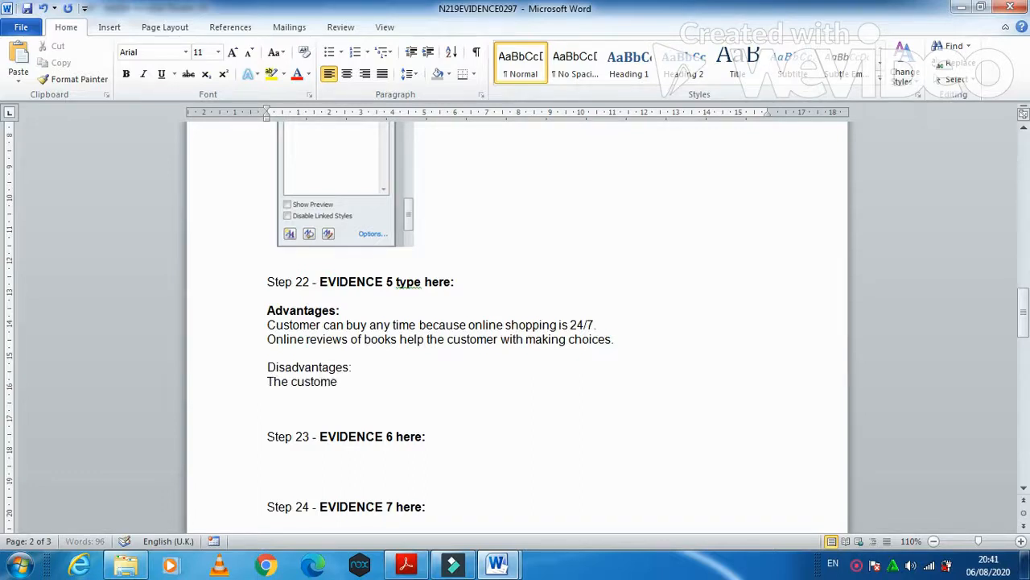
text(r will face hackin)
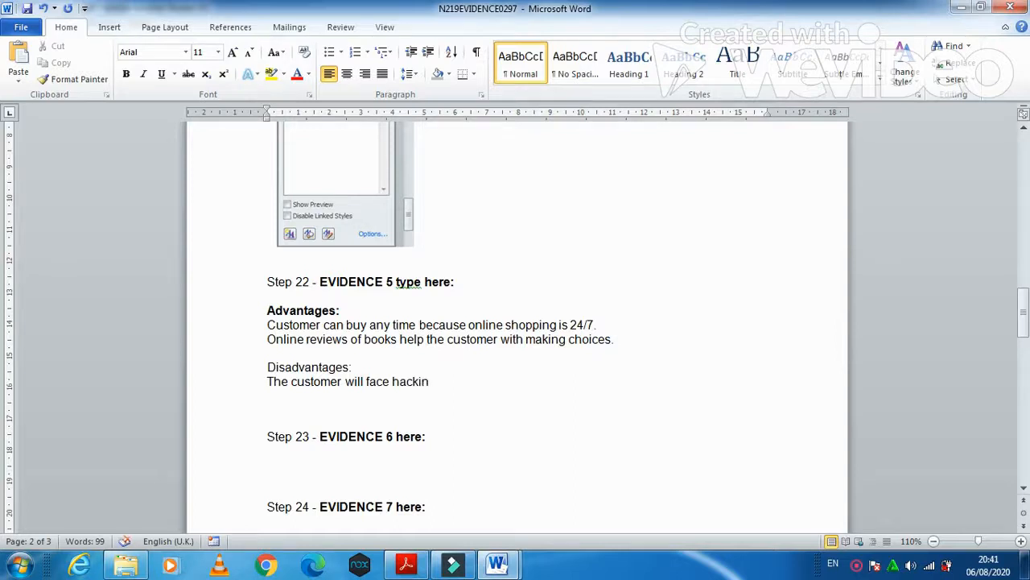
text(g issues)
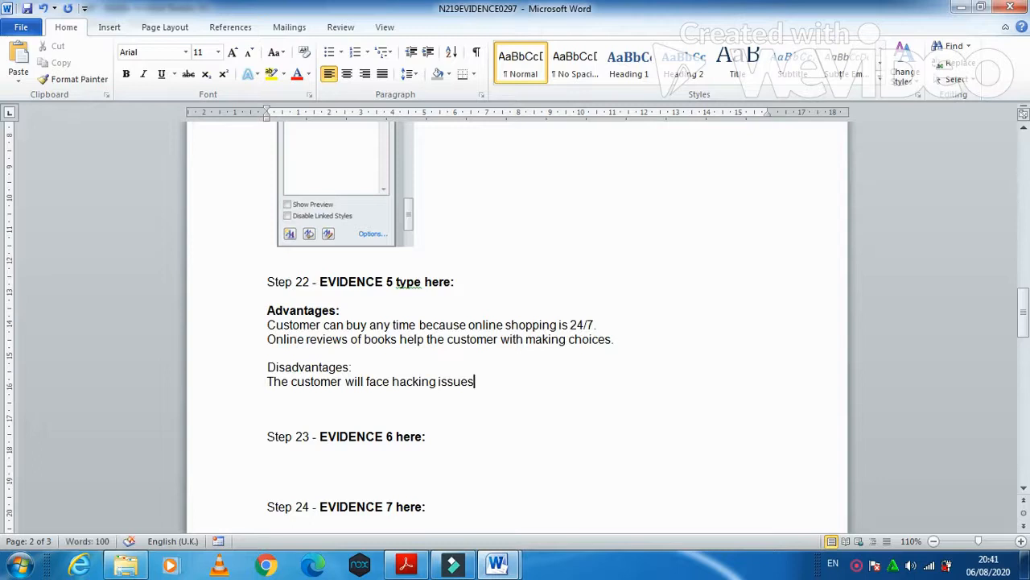
key(Return)
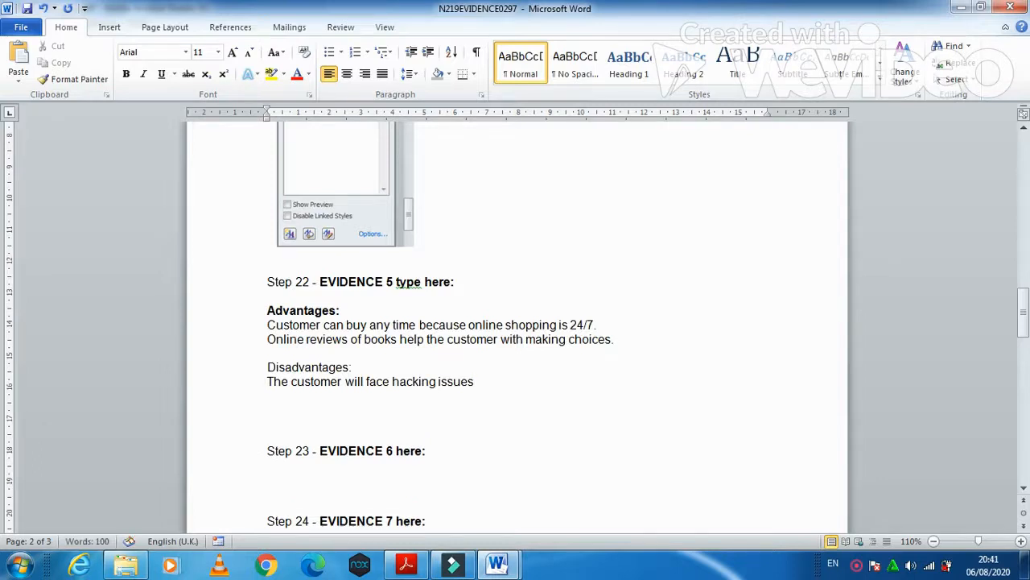
text(The customer cannot)
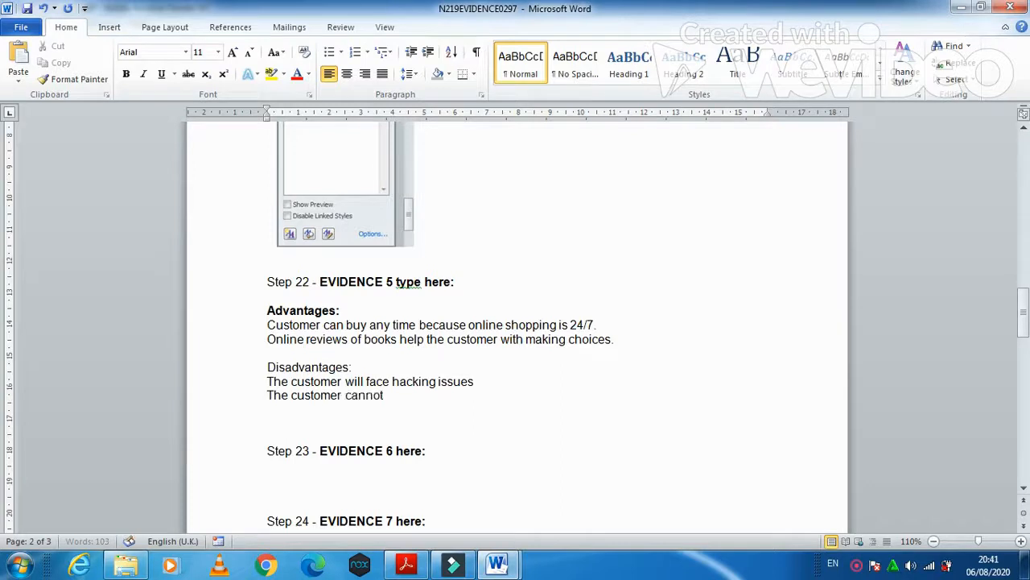
text( physically hold the book)
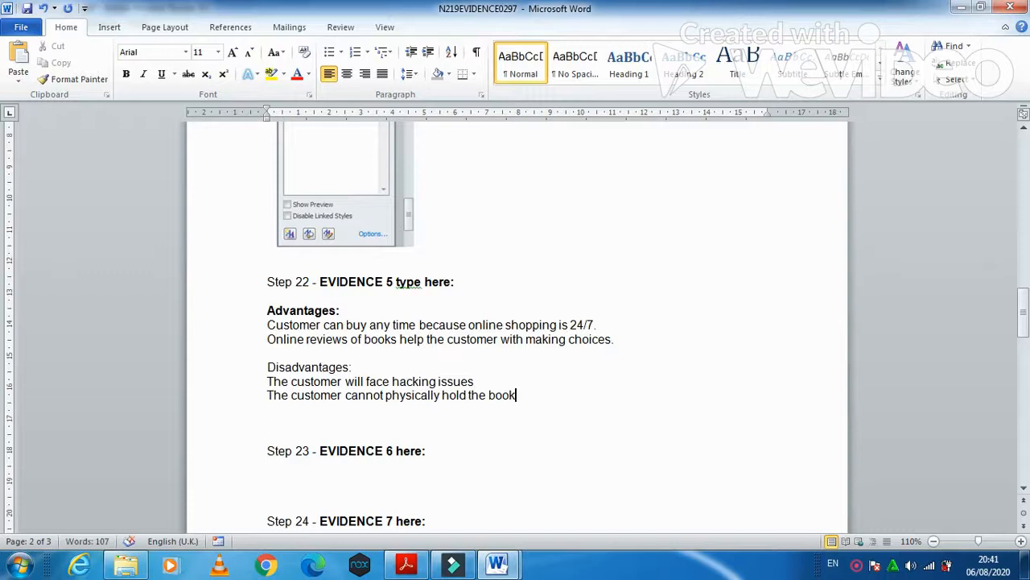
key(Return)
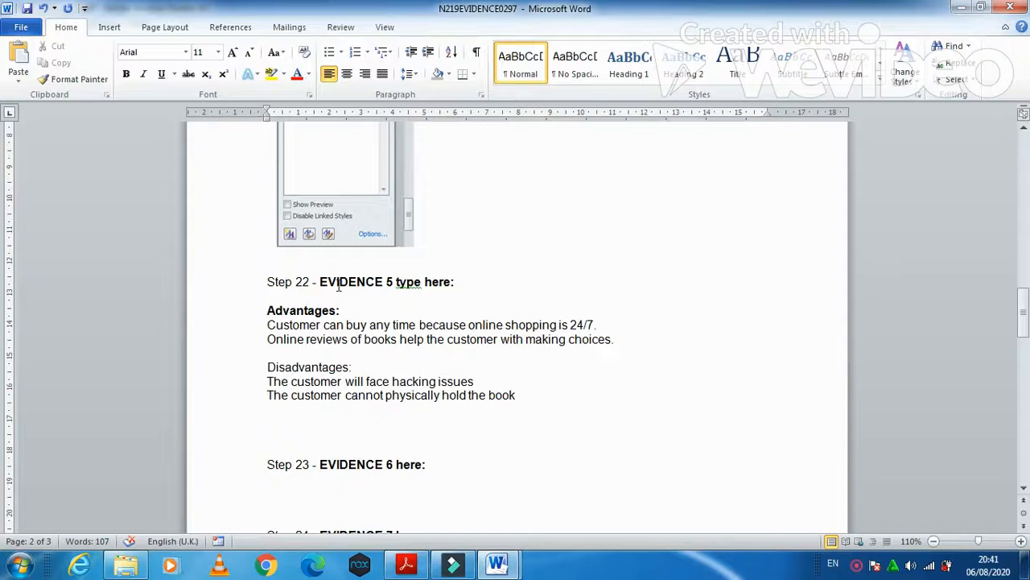
- Bold the 'Disadvantages:' heading, save the evidence document, and minimize Word
drag(354, 367, 267, 367)
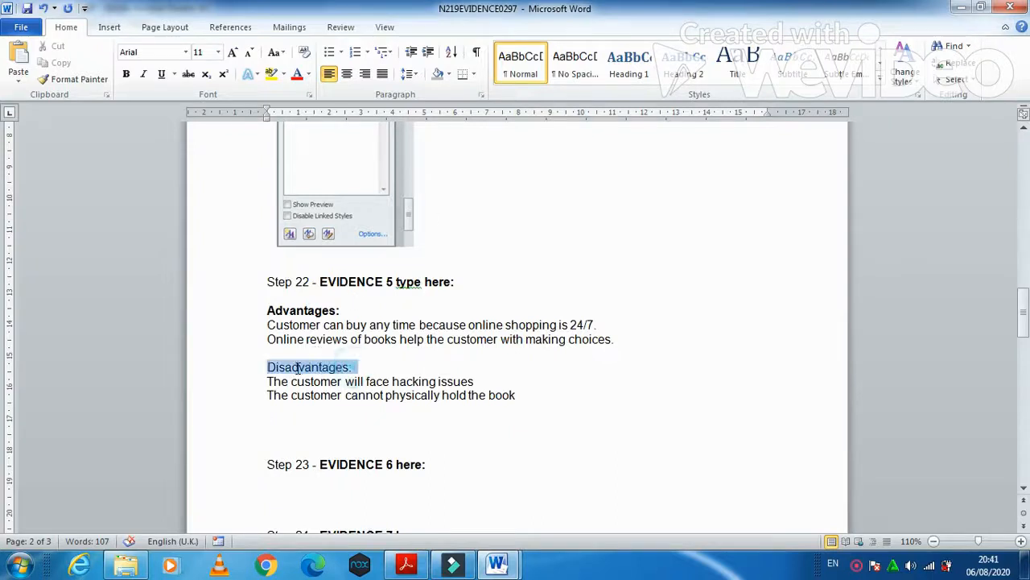
click(125, 73)
key(ctrl+s)
click(960, 8)
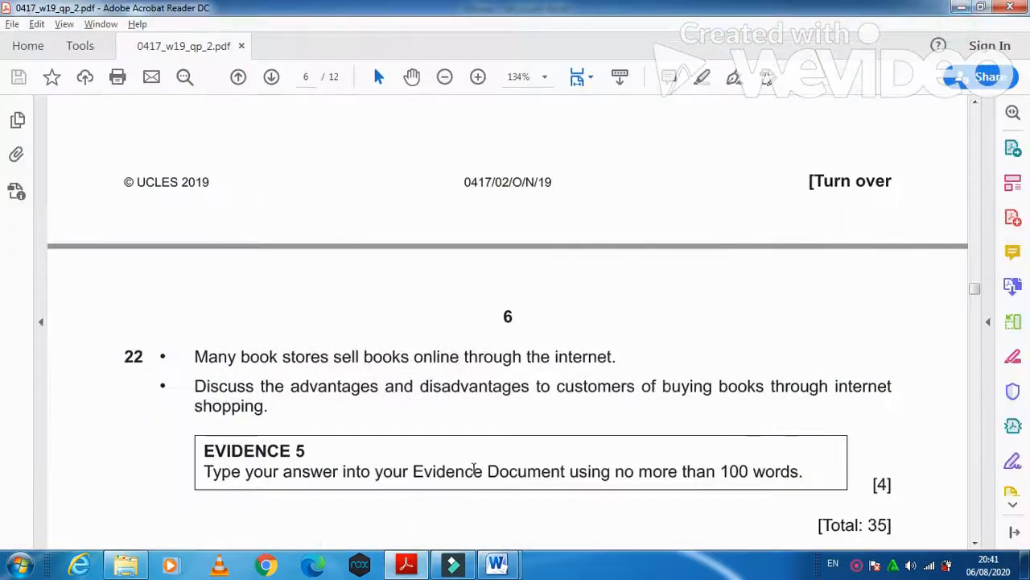